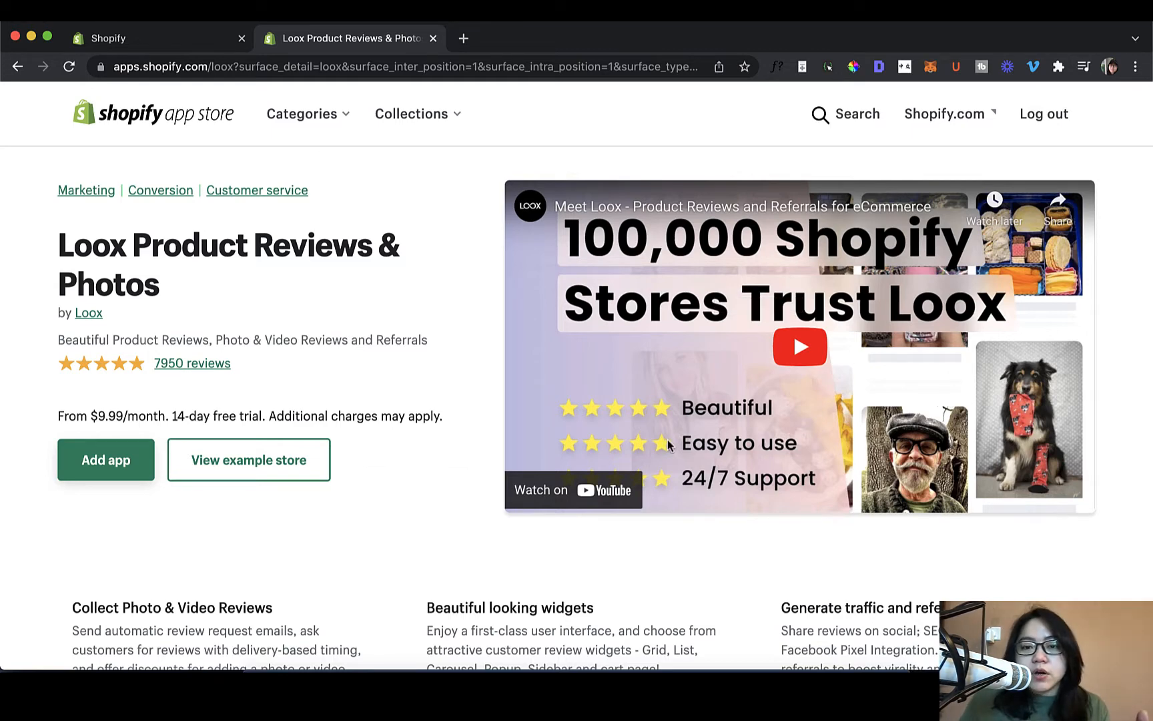
Review the Loox listing's feature highlights, including the section on collecting photo and video reviews
{"action": "scroll", "coordinate": [668, 440], "scroll_direction": "down", "scroll_amount": 4}
{"action": "scroll", "coordinate": [668, 442], "scroll_direction": "down", "scroll_amount": 3}
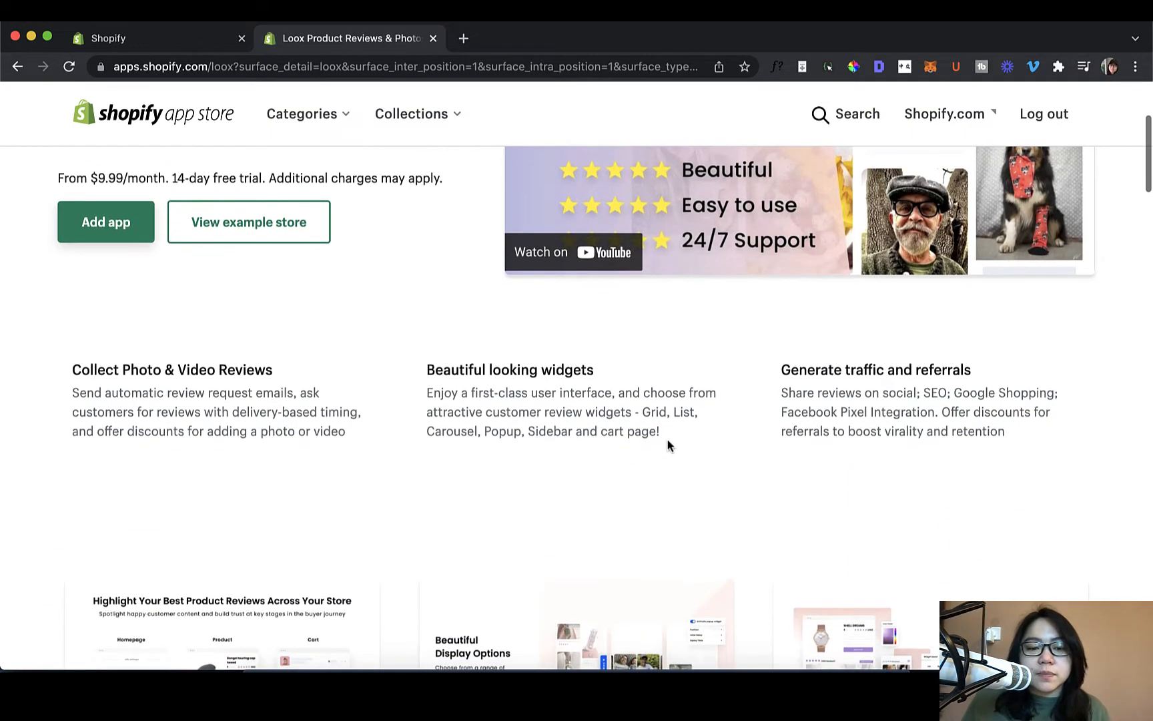
{"action": "scroll", "coordinate": [668, 441], "scroll_direction": "down", "scroll_amount": 4}
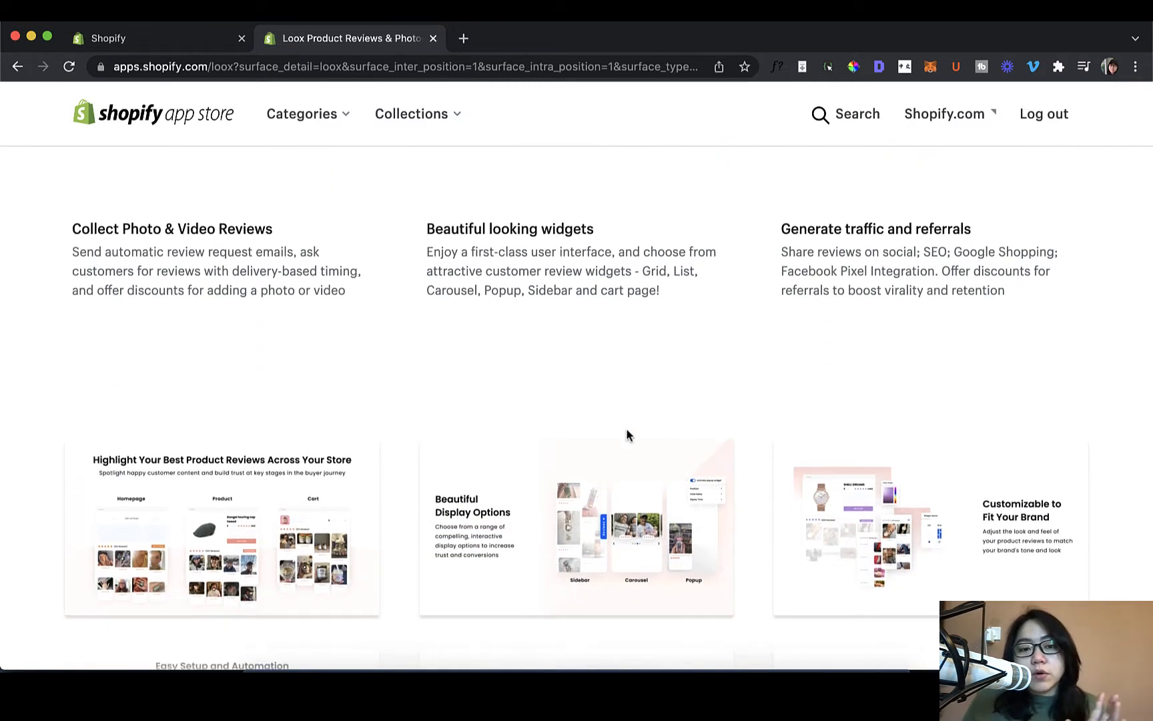
{"action": "left_click_drag", "start_coordinate": [179, 229], "coordinate": [275, 229]}
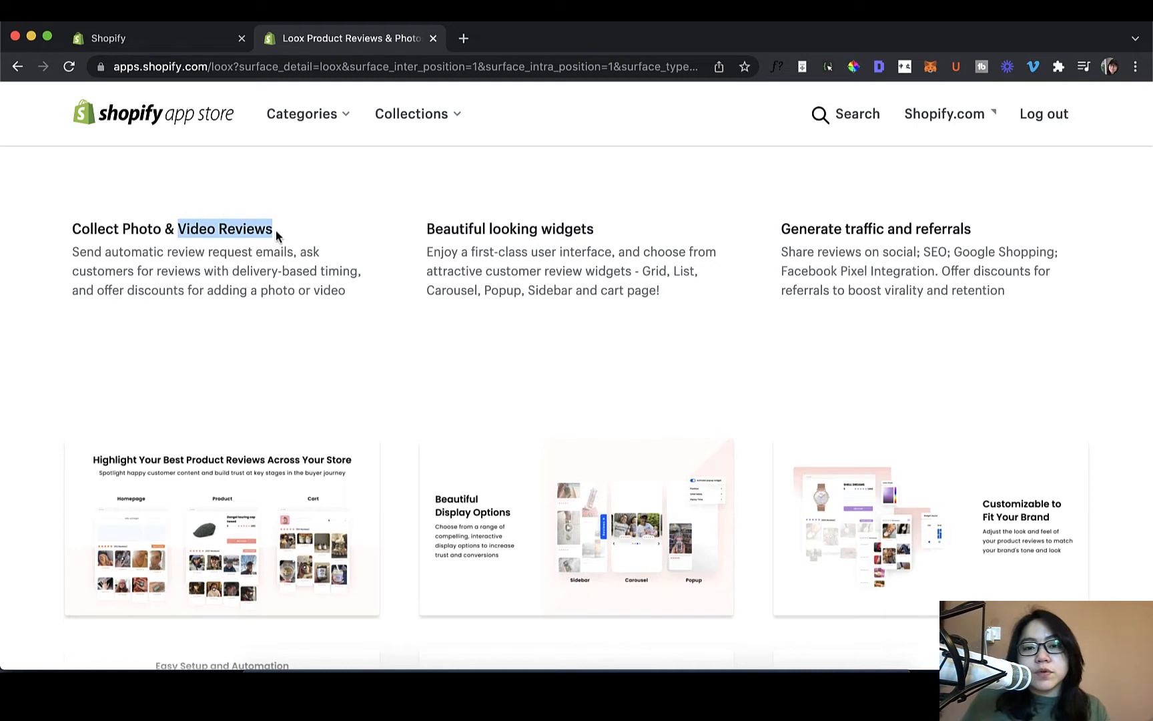
{"action": "left_click", "coordinate": [276, 229]}
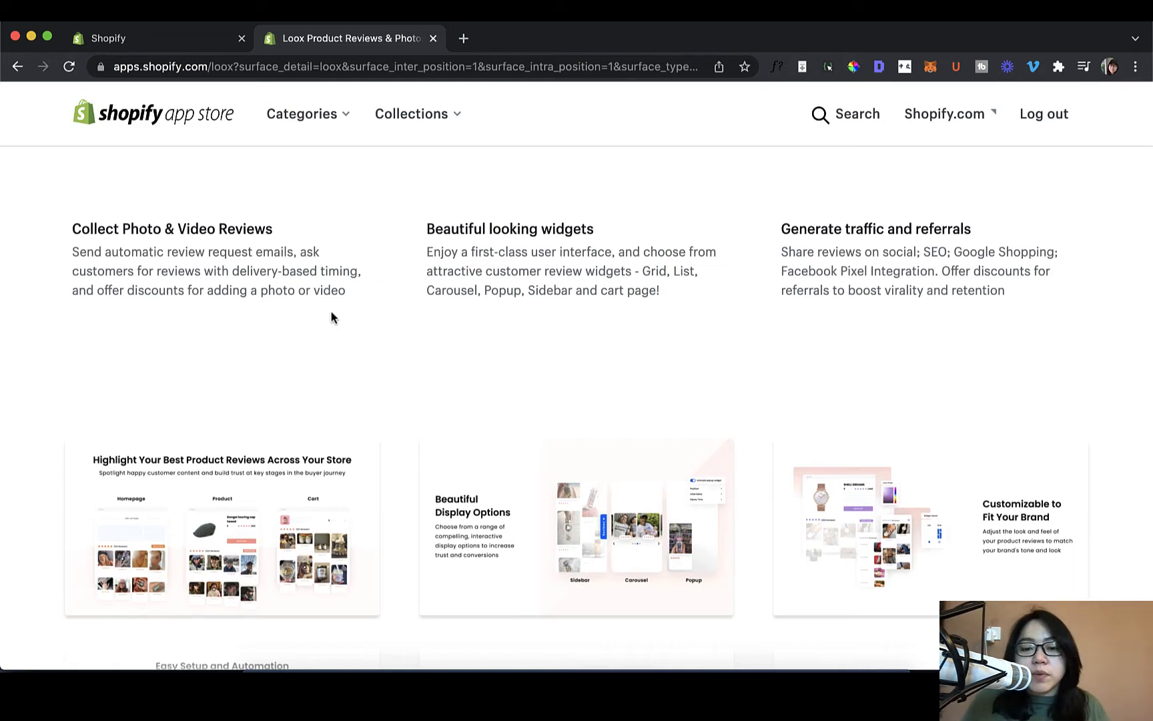
Read the listing's "5 reasons merchants choose Loox" description, from collecting reviews through to easy setup and support
{"action": "scroll", "coordinate": [363, 336], "scroll_direction": "down", "scroll_amount": 10}
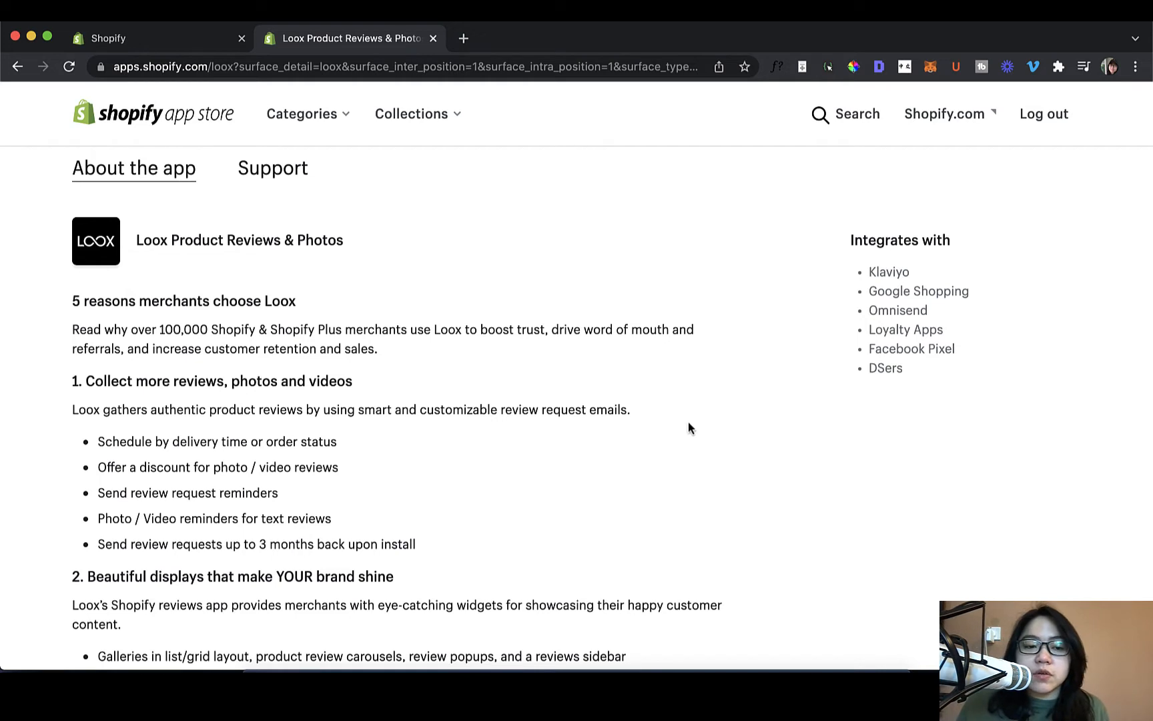
{"action": "scroll", "coordinate": [689, 428], "scroll_direction": "down", "scroll_amount": 1}
{"action": "scroll", "coordinate": [689, 423], "scroll_direction": "down", "scroll_amount": 1}
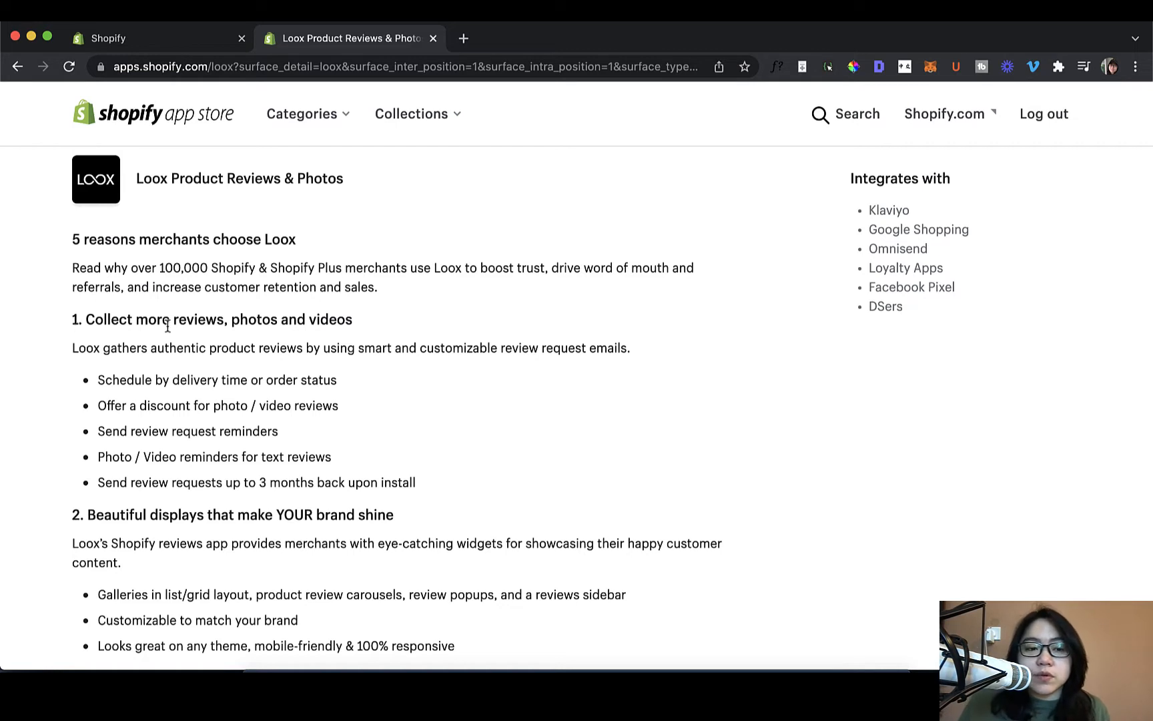
{"action": "scroll", "coordinate": [348, 385], "scroll_direction": "down", "scroll_amount": 3}
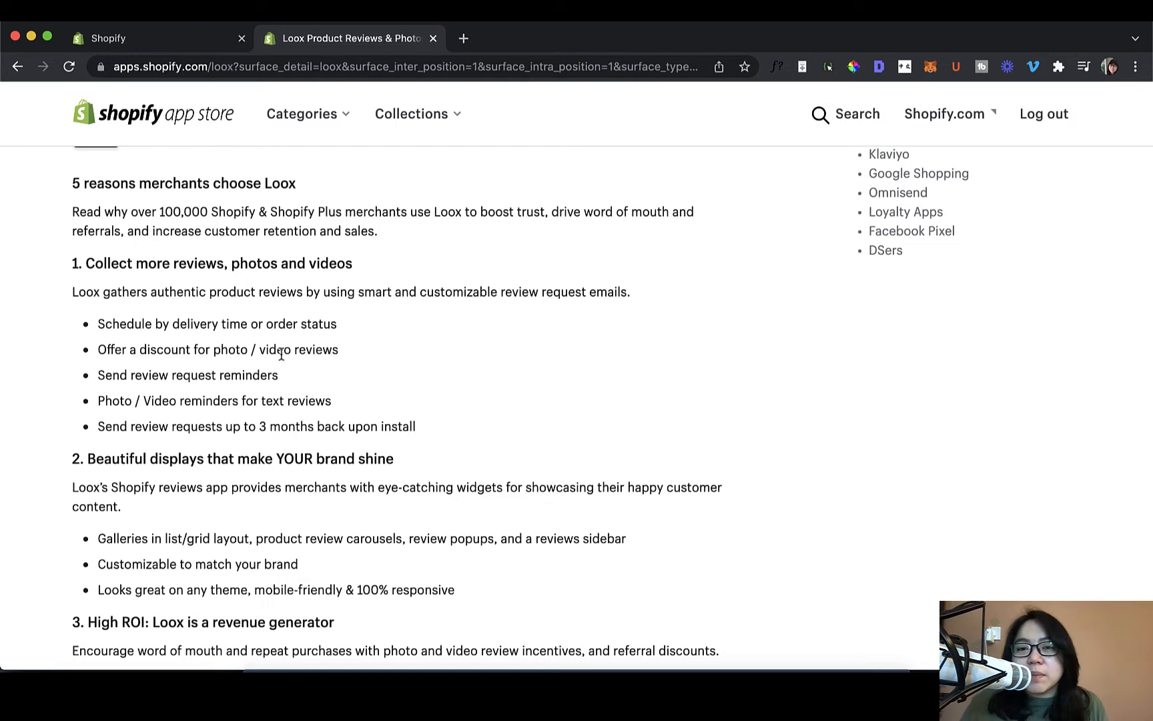
{"action": "scroll", "coordinate": [474, 402], "scroll_direction": "down", "scroll_amount": 5}
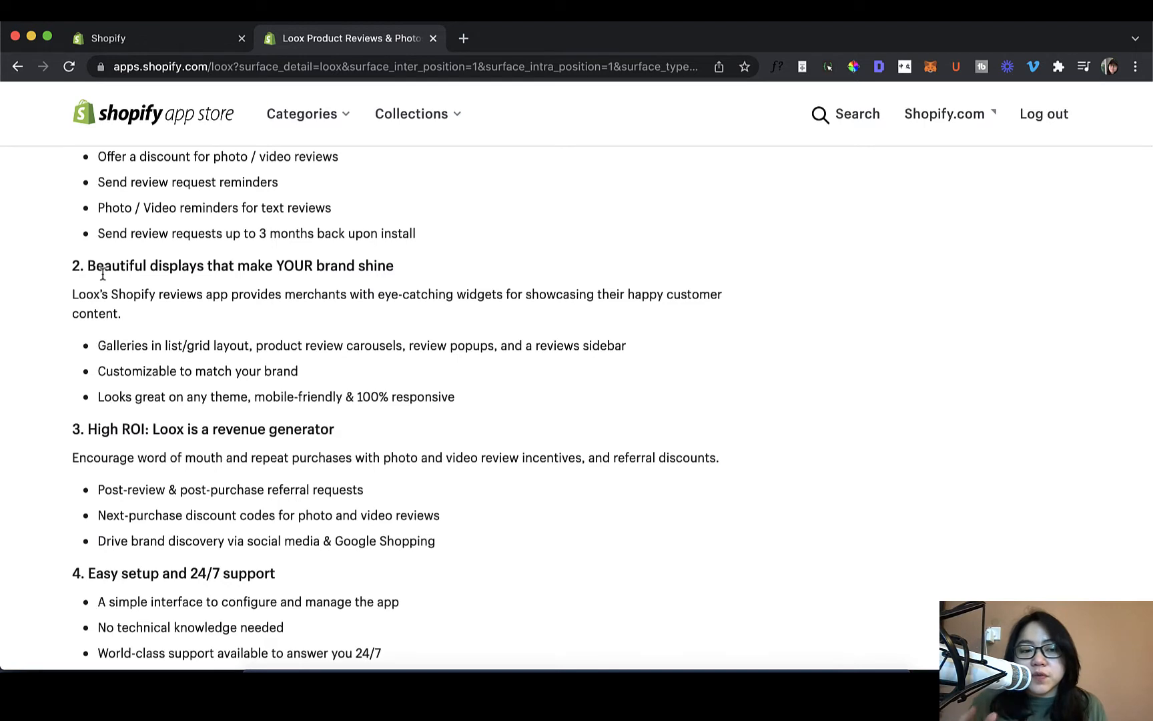
{"action": "scroll", "coordinate": [102, 273], "scroll_direction": "down", "scroll_amount": 1}
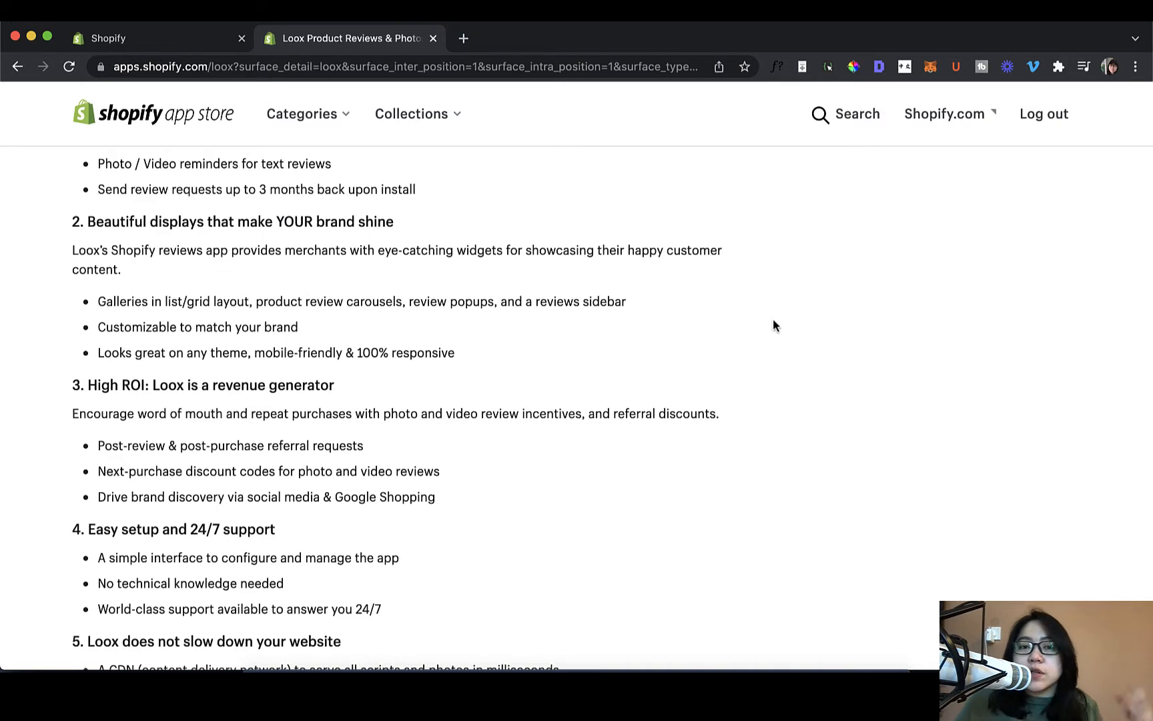
Open the Loox example store and examine its home page's feature highlights and the star ratings under the products
{"action": "scroll", "coordinate": [774, 325], "scroll_direction": "up", "scroll_amount": 10}
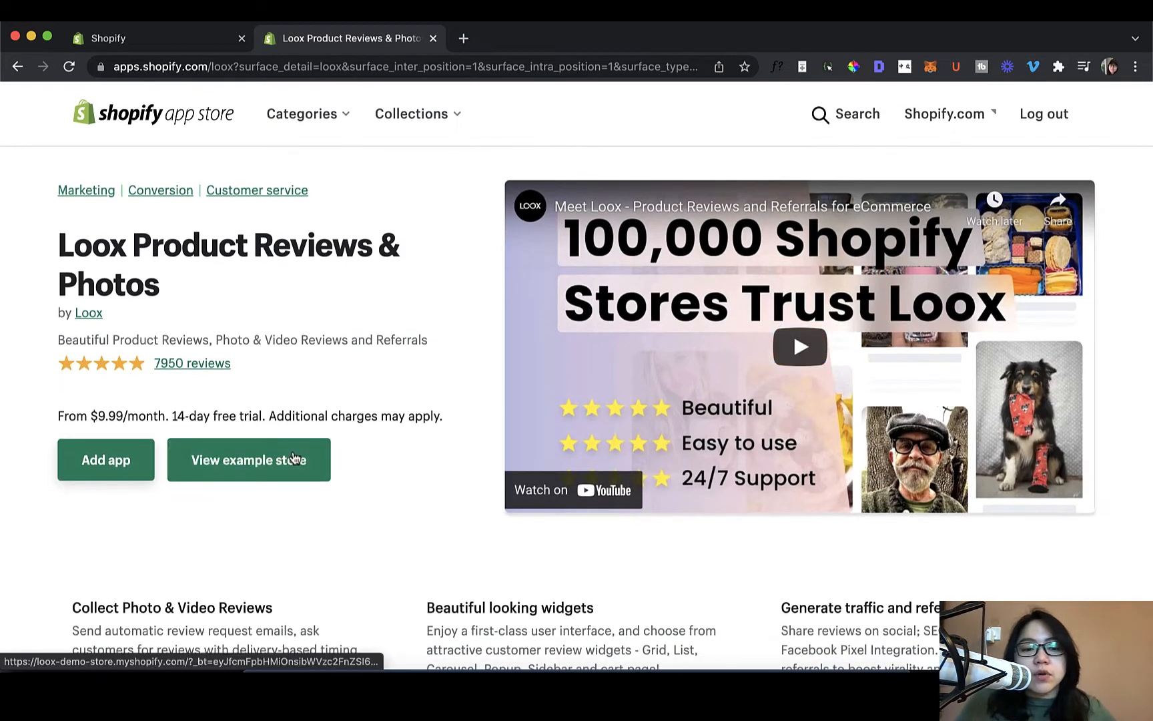
{"action": "left_click", "coordinate": [301, 457]}
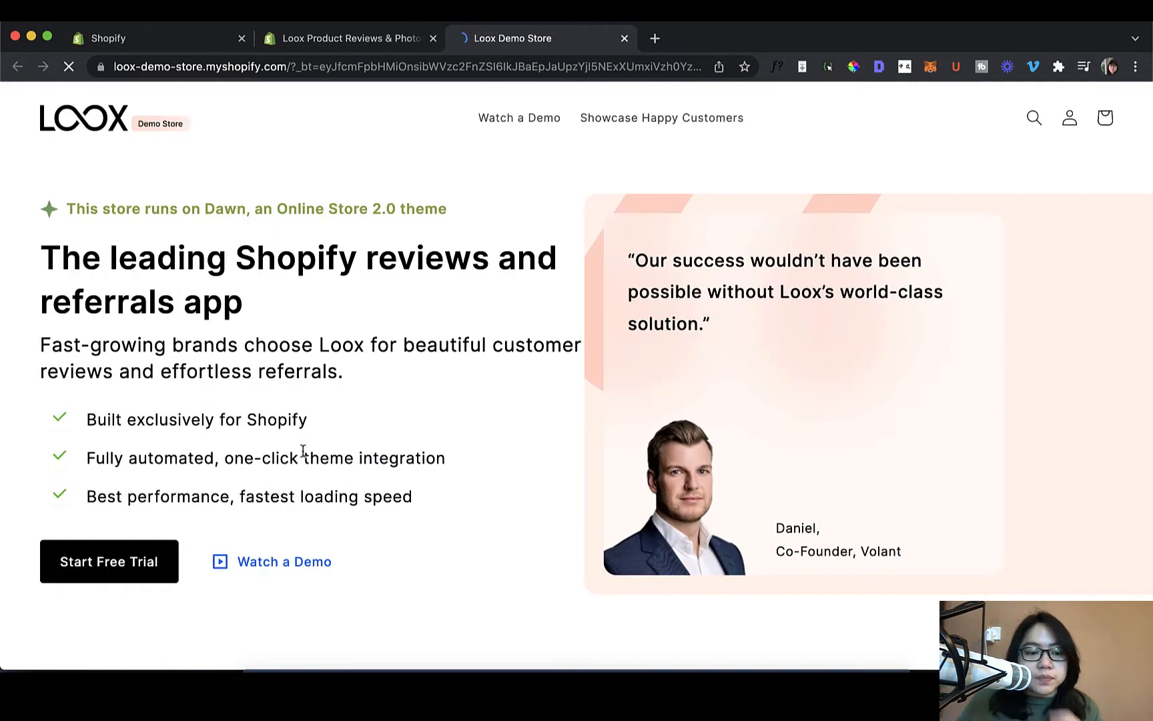
{"action": "scroll", "coordinate": [427, 363], "scroll_direction": "down", "scroll_amount": 5}
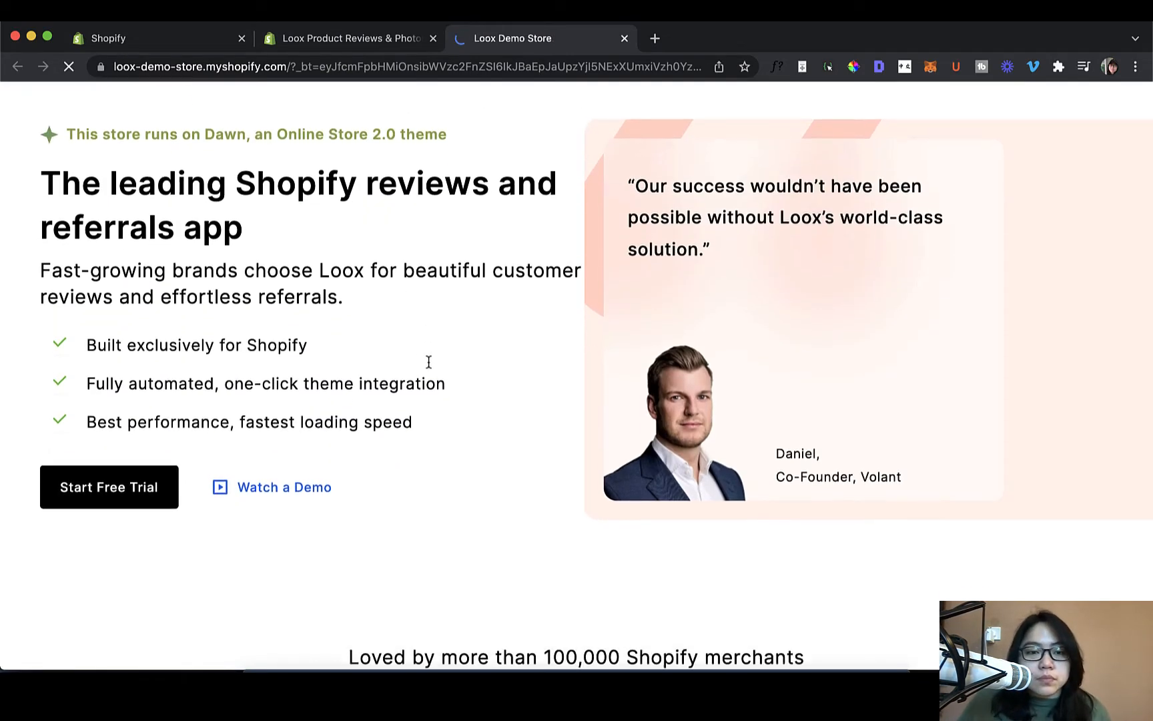
{"action": "scroll", "coordinate": [428, 365], "scroll_direction": "down", "scroll_amount": 15}
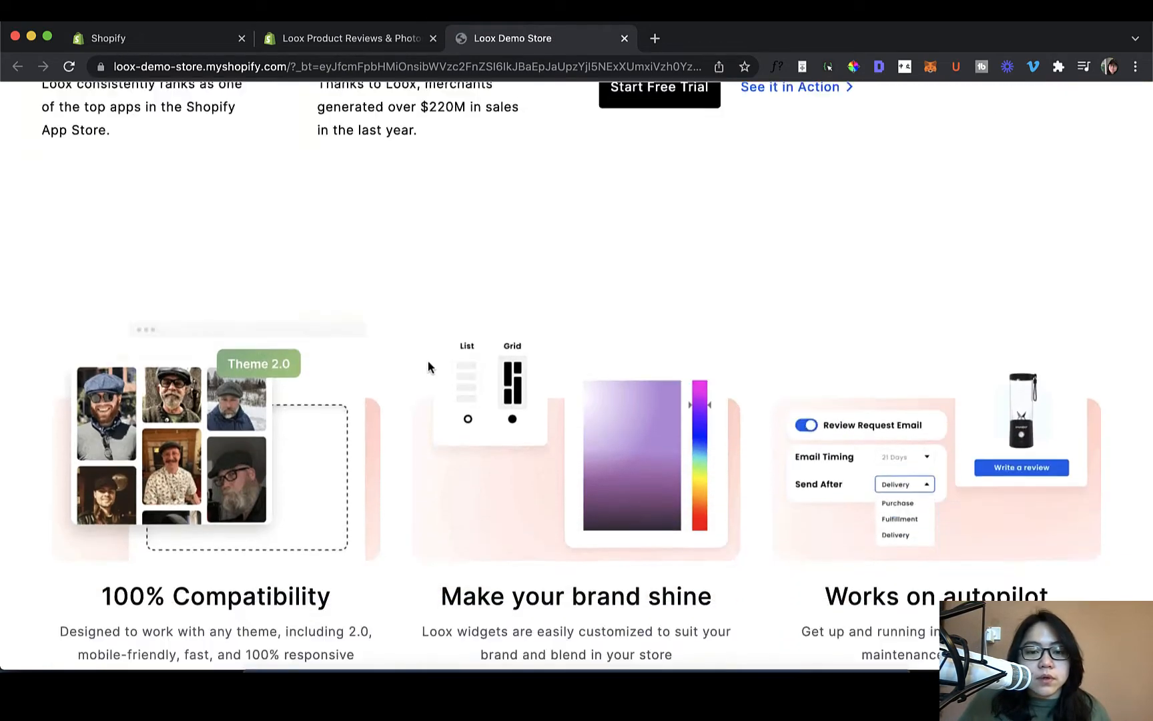
{"action": "scroll", "coordinate": [428, 367], "scroll_direction": "down", "scroll_amount": 12}
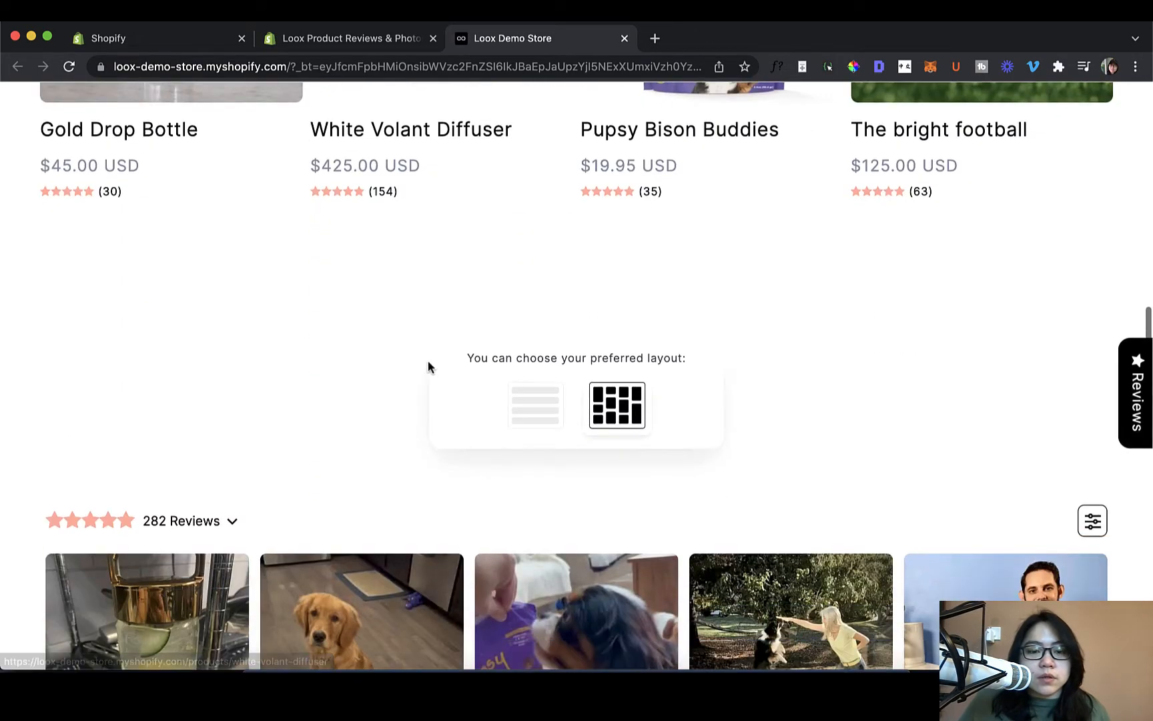
{"action": "scroll", "coordinate": [427, 361], "scroll_direction": "up", "scroll_amount": 8}
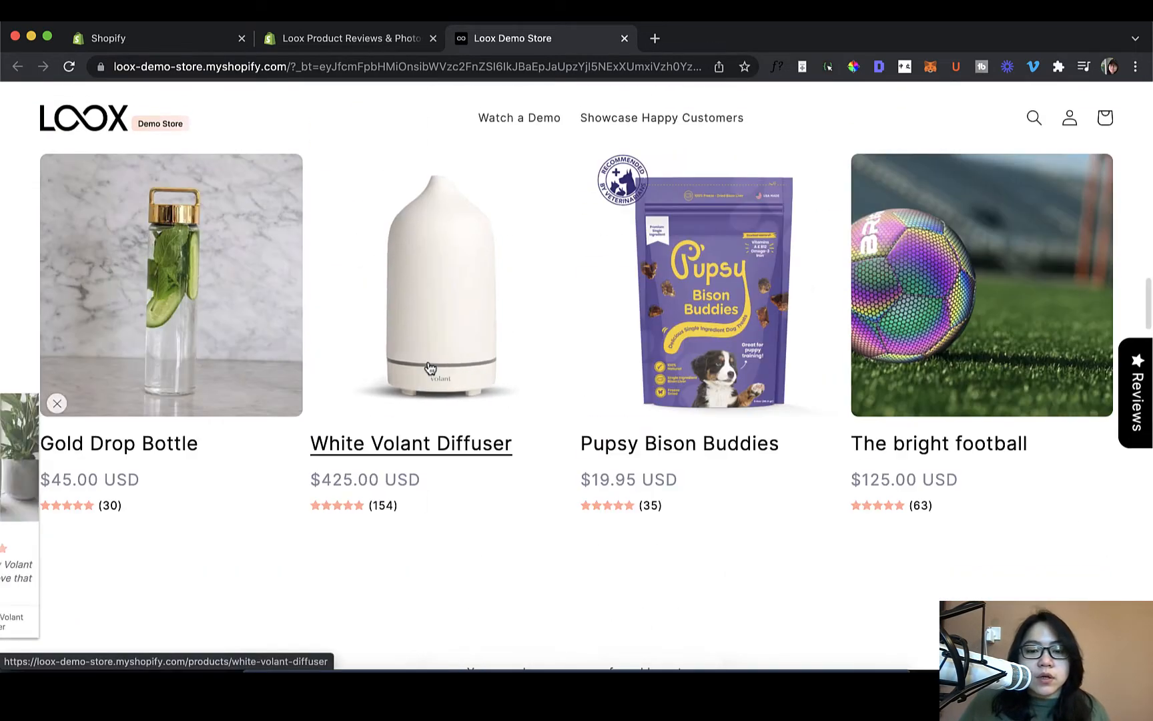
{"action": "scroll", "coordinate": [428, 361], "scroll_direction": "down", "scroll_amount": 9}
{"action": "scroll", "coordinate": [249, 432], "scroll_direction": "up", "scroll_amount": 20}
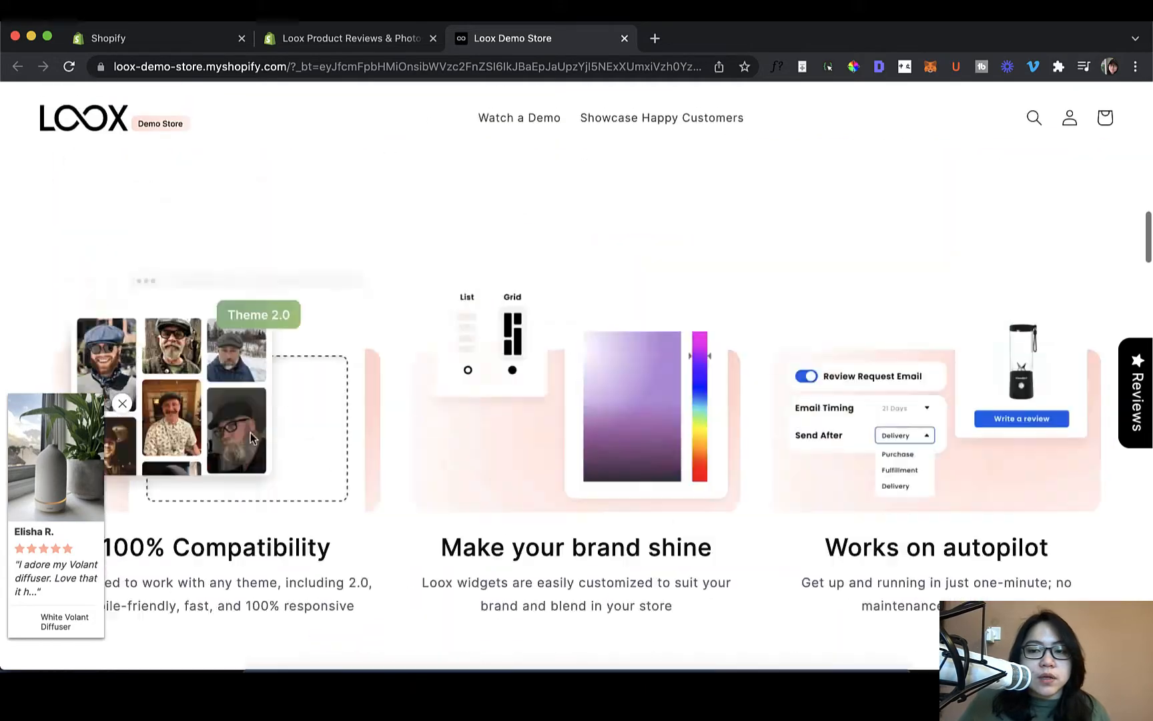
{"action": "scroll", "coordinate": [250, 432], "scroll_direction": "down", "scroll_amount": 6}
{"action": "scroll", "coordinate": [250, 435], "scroll_direction": "down", "scroll_amount": 1}
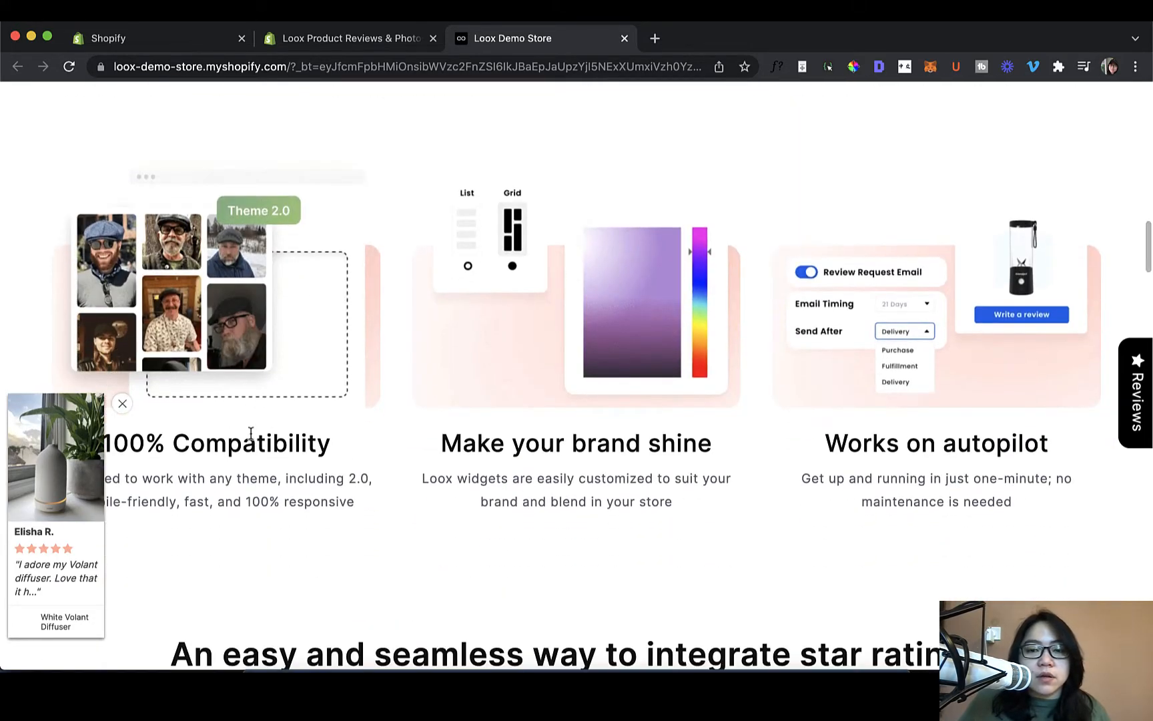
{"action": "scroll", "coordinate": [249, 438], "scroll_direction": "down", "scroll_amount": 5}
{"action": "scroll", "coordinate": [409, 447], "scroll_direction": "down", "scroll_amount": 12}
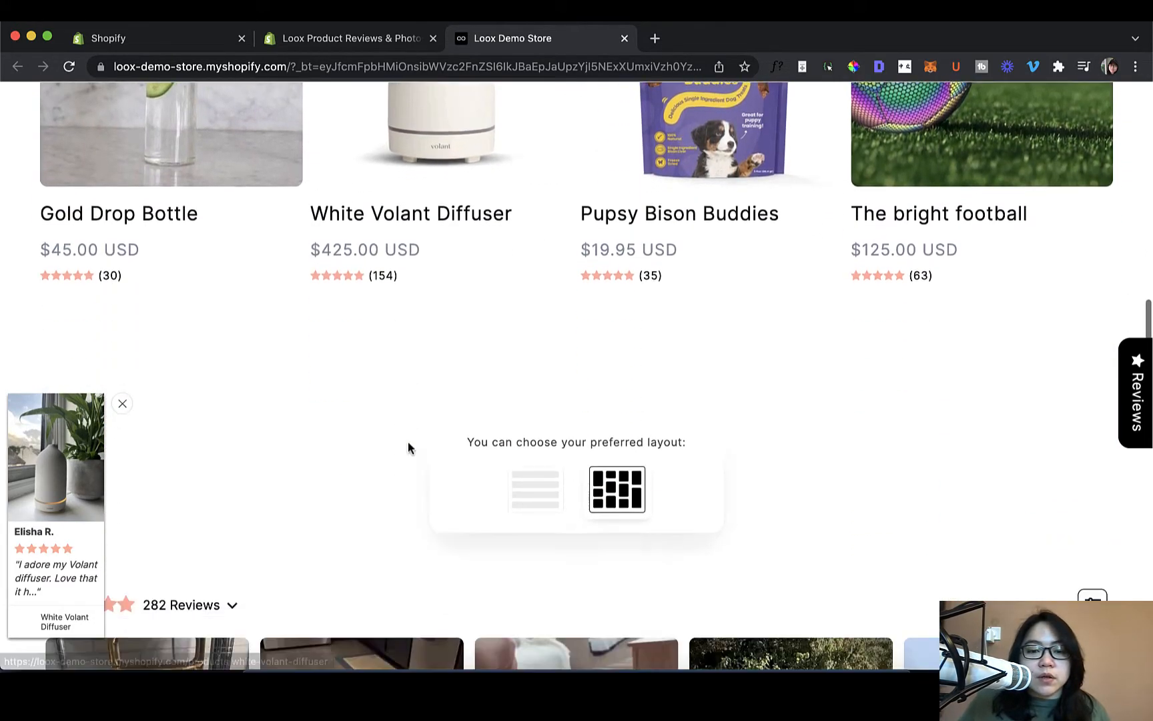
Switch the demo store's review section to the list layout and look through the reviews
{"action": "scroll", "coordinate": [409, 447], "scroll_direction": "up", "scroll_amount": 4}
{"action": "scroll", "coordinate": [408, 447], "scroll_direction": "up", "scroll_amount": 3}
{"action": "scroll", "coordinate": [409, 447], "scroll_direction": "down", "scroll_amount": 4}
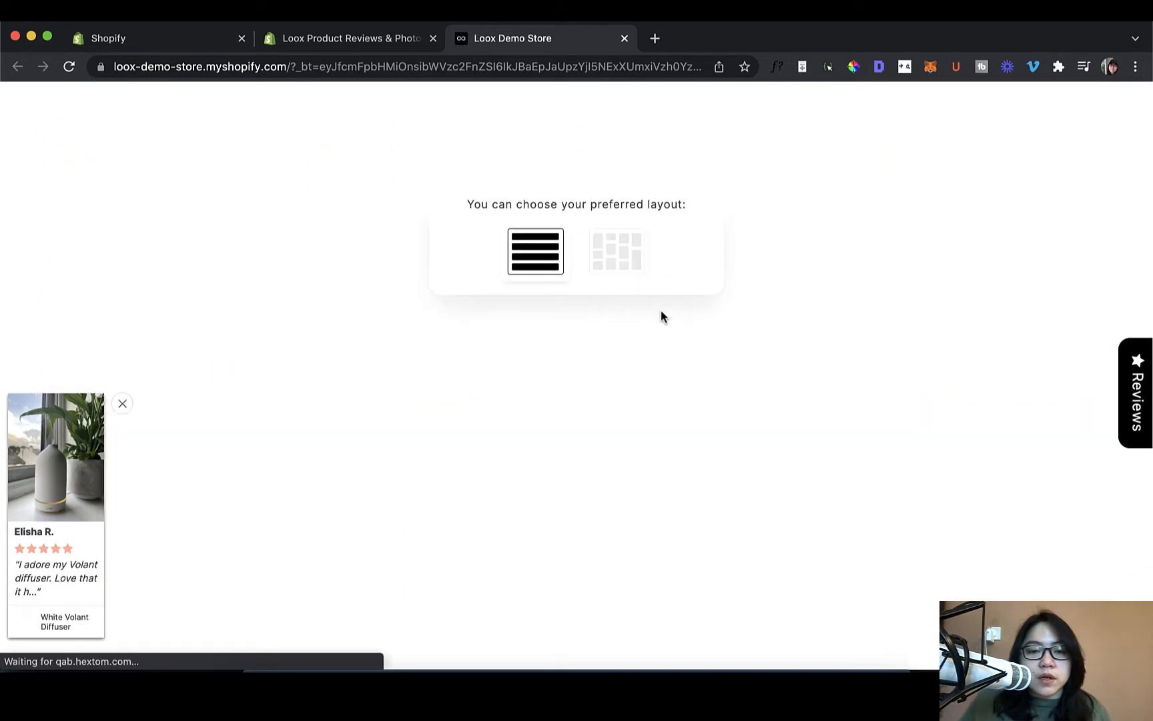
{"action": "scroll", "coordinate": [680, 316], "scroll_direction": "down", "scroll_amount": 5}
{"action": "scroll", "coordinate": [731, 386], "scroll_direction": "down", "scroll_amount": 10}
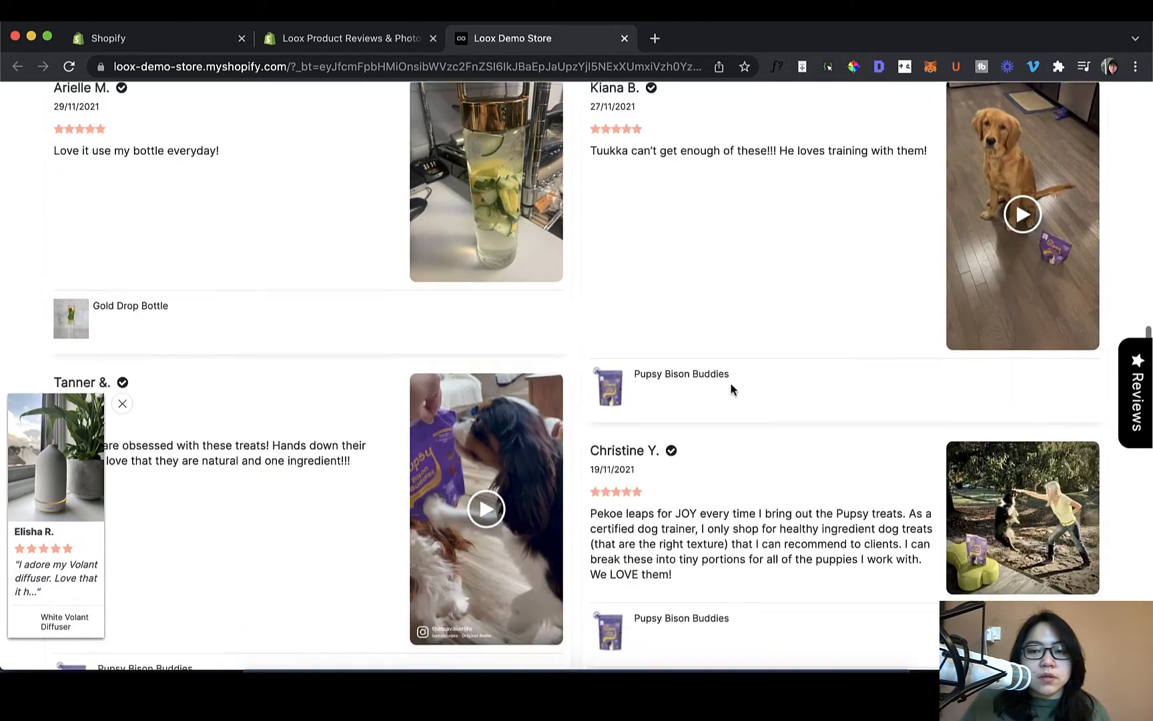
Switch the review section back to the grid layout and browse the photo and video reviews
{"action": "scroll", "coordinate": [730, 387], "scroll_direction": "up", "scroll_amount": 15}
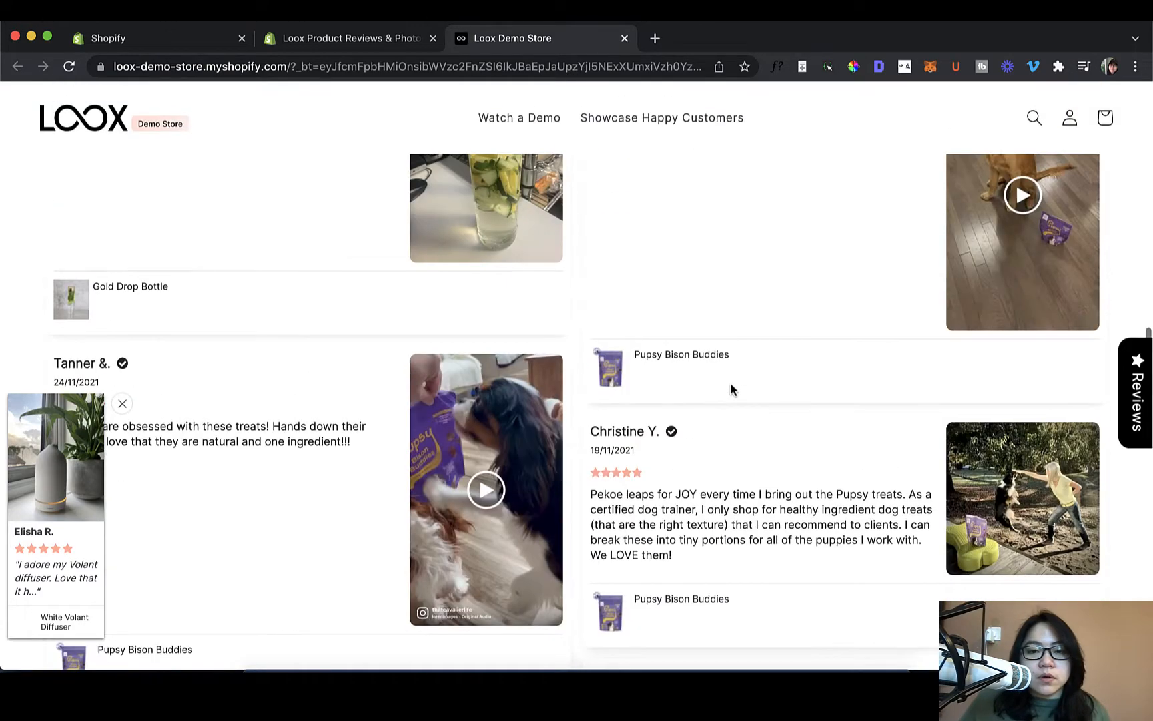
{"action": "left_click", "coordinate": [612, 354]}
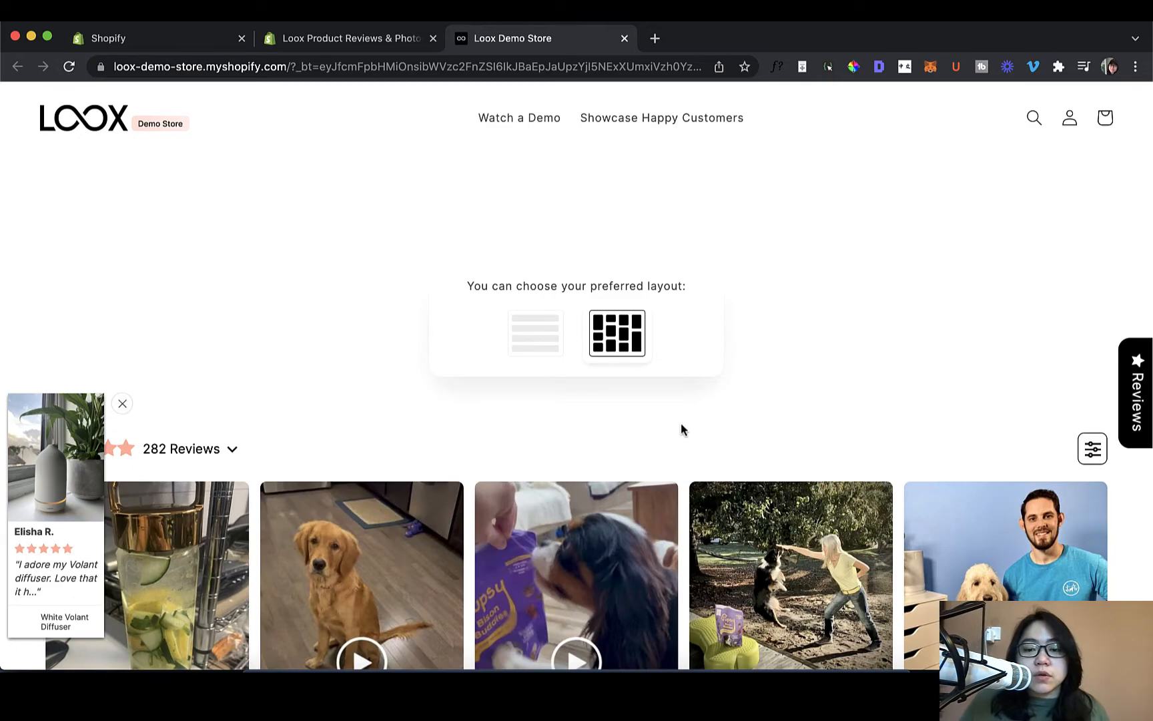
{"action": "scroll", "coordinate": [681, 427], "scroll_direction": "down", "scroll_amount": 8}
{"action": "scroll", "coordinate": [683, 427], "scroll_direction": "down", "scroll_amount": 4}
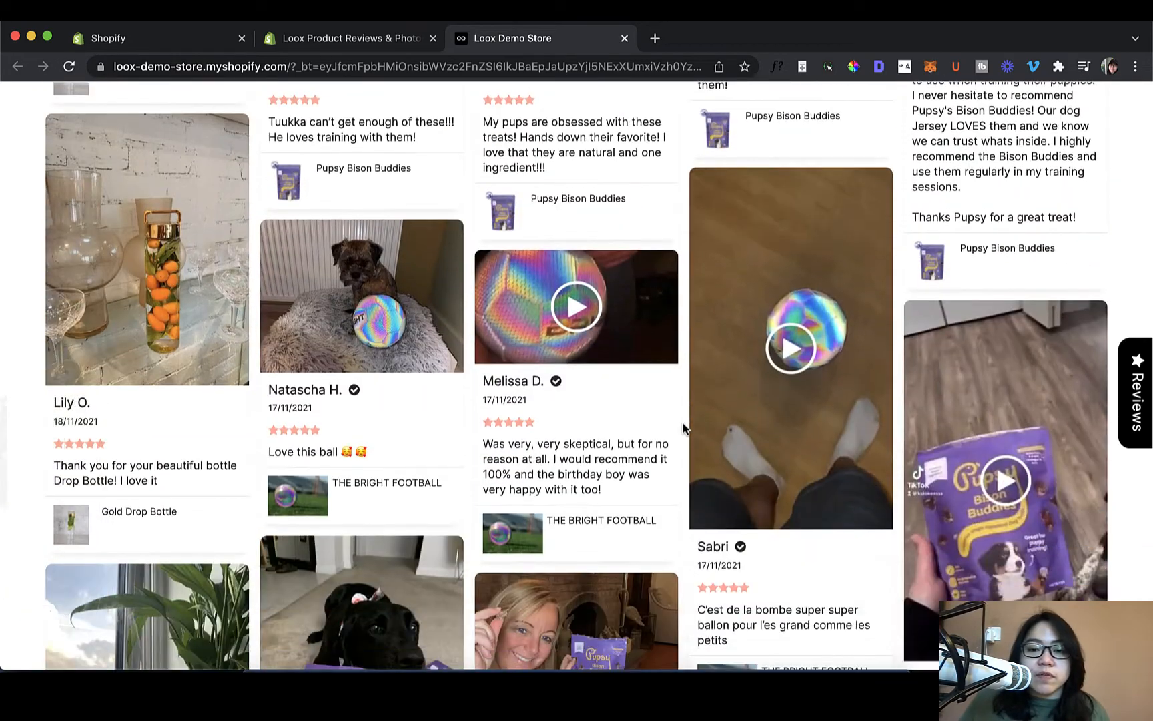
{"action": "scroll", "coordinate": [683, 427], "scroll_direction": "down", "scroll_amount": 13}
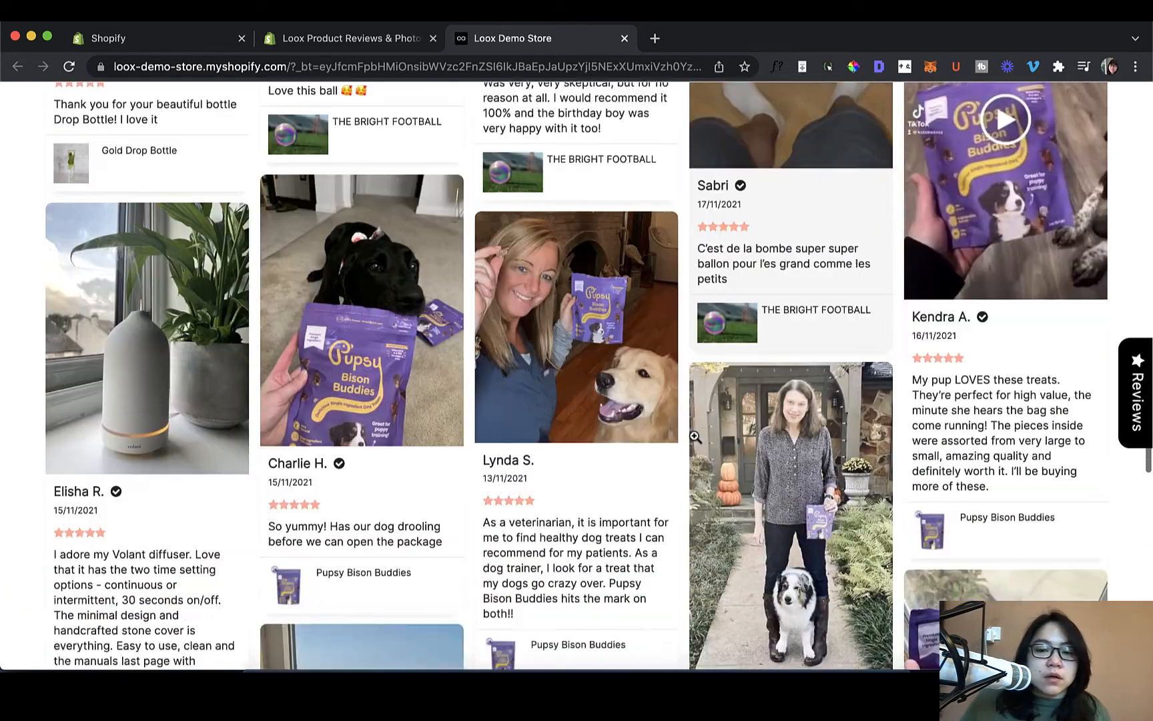
{"action": "scroll", "coordinate": [694, 435], "scroll_direction": "down", "scroll_amount": 4}
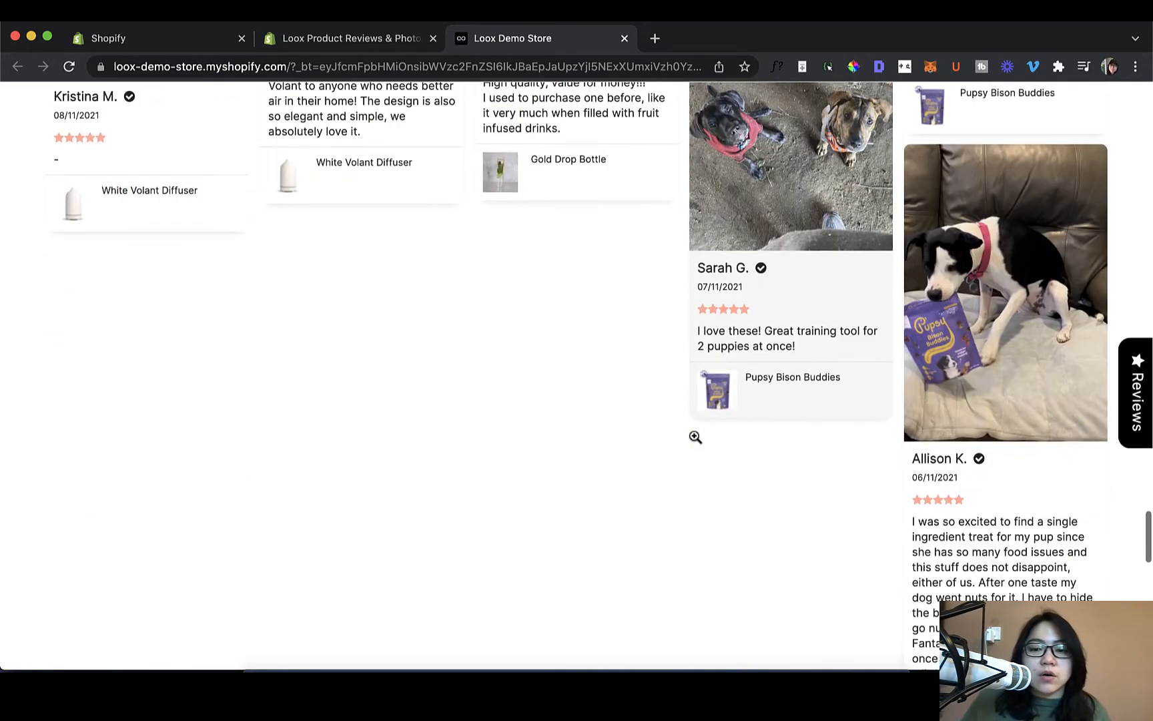
Examine a White Volant Diffuser review's parts: reviewer name, date, star rating, text and linked product
{"action": "scroll", "coordinate": [695, 437], "scroll_direction": "up", "scroll_amount": 7}
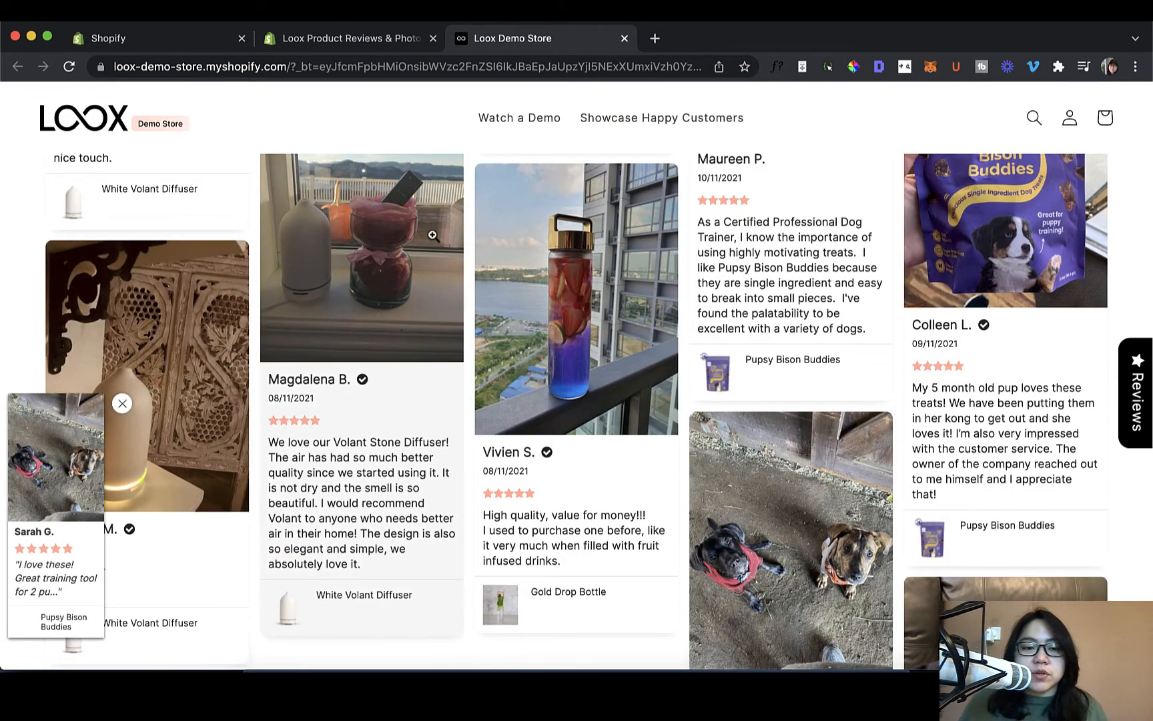
{"action": "left_click_drag", "start_coordinate": [268, 379], "coordinate": [359, 380]}
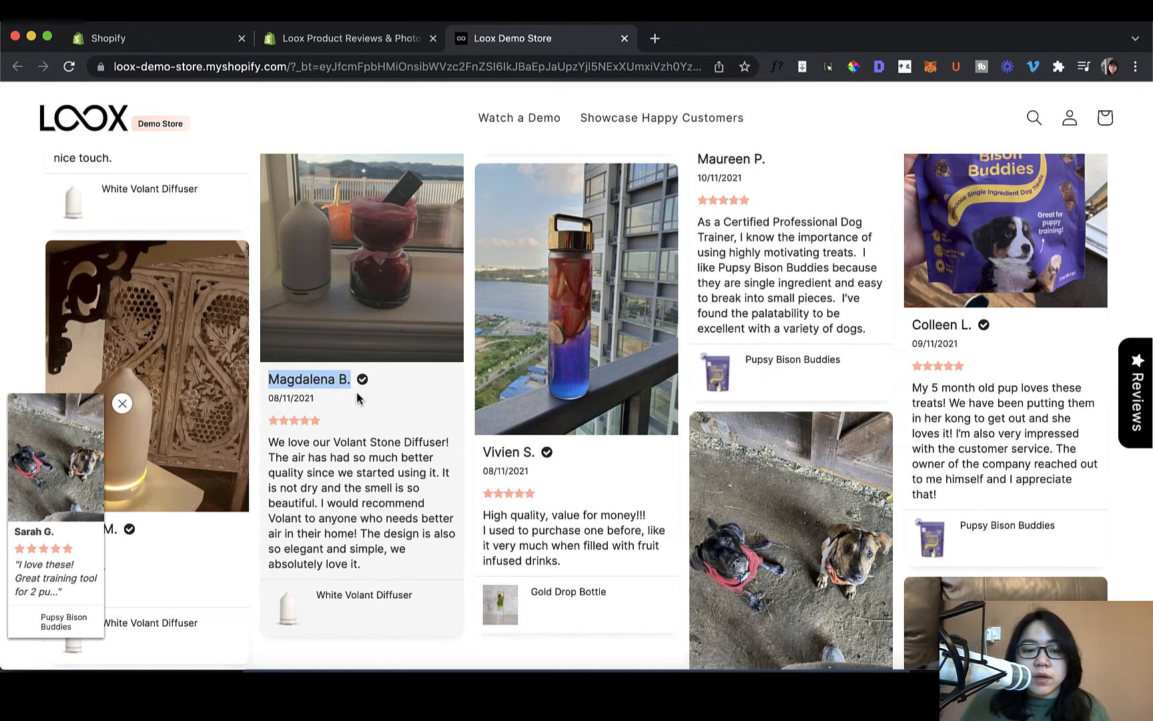
{"action": "left_click", "coordinate": [358, 396]}
{"action": "triple_click", "coordinate": [287, 398]}
{"action": "left_click", "coordinate": [354, 404]}
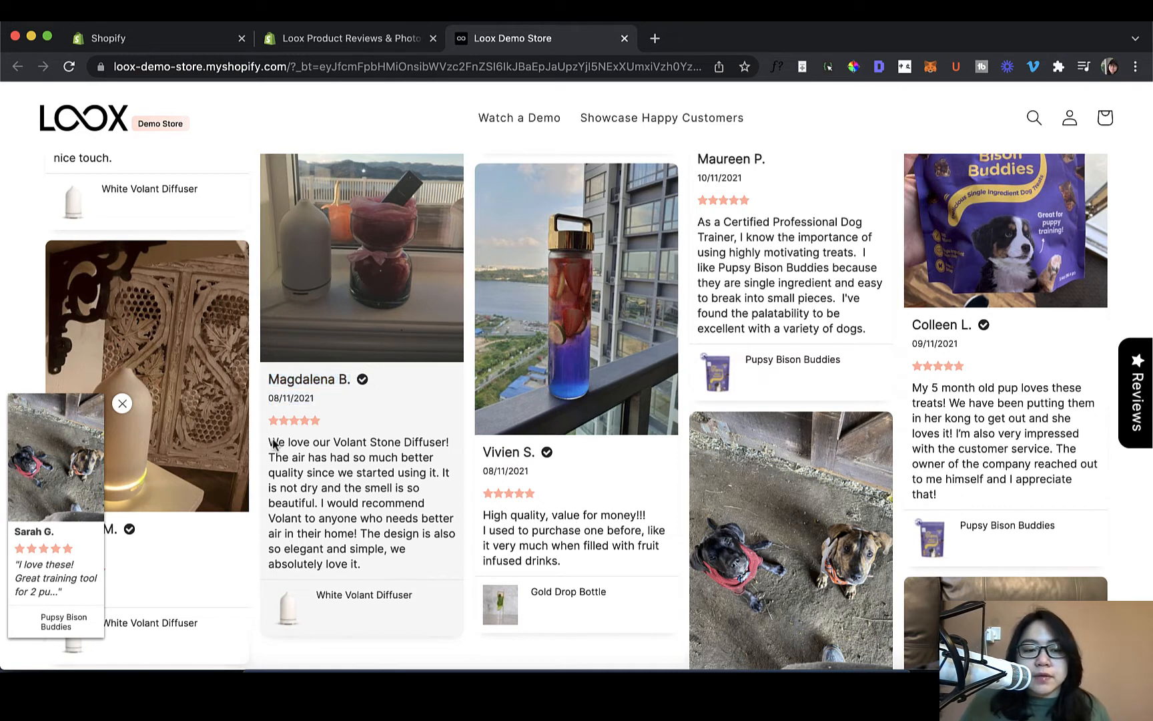
{"action": "scroll", "coordinate": [447, 538], "scroll_direction": "down", "scroll_amount": 1}
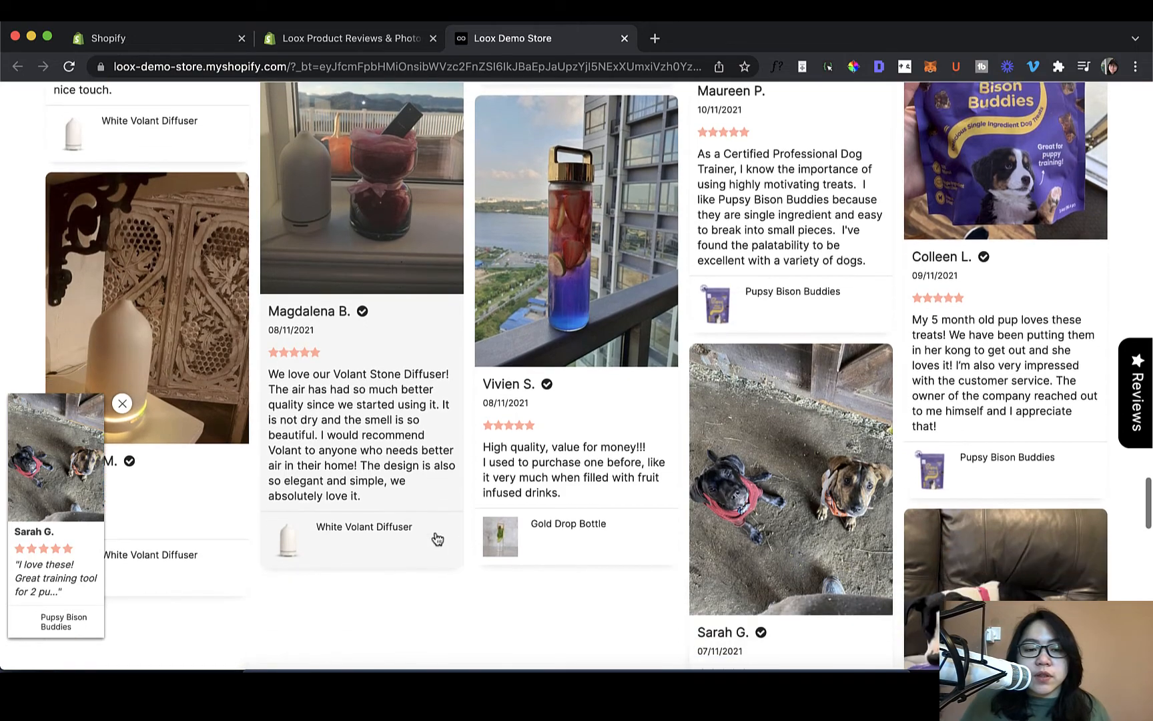
Look over the review grid again from its layout selector down to the review carousel
{"action": "scroll", "coordinate": [442, 539], "scroll_direction": "up", "scroll_amount": 12}
{"action": "scroll", "coordinate": [443, 535], "scroll_direction": "up", "scroll_amount": 2}
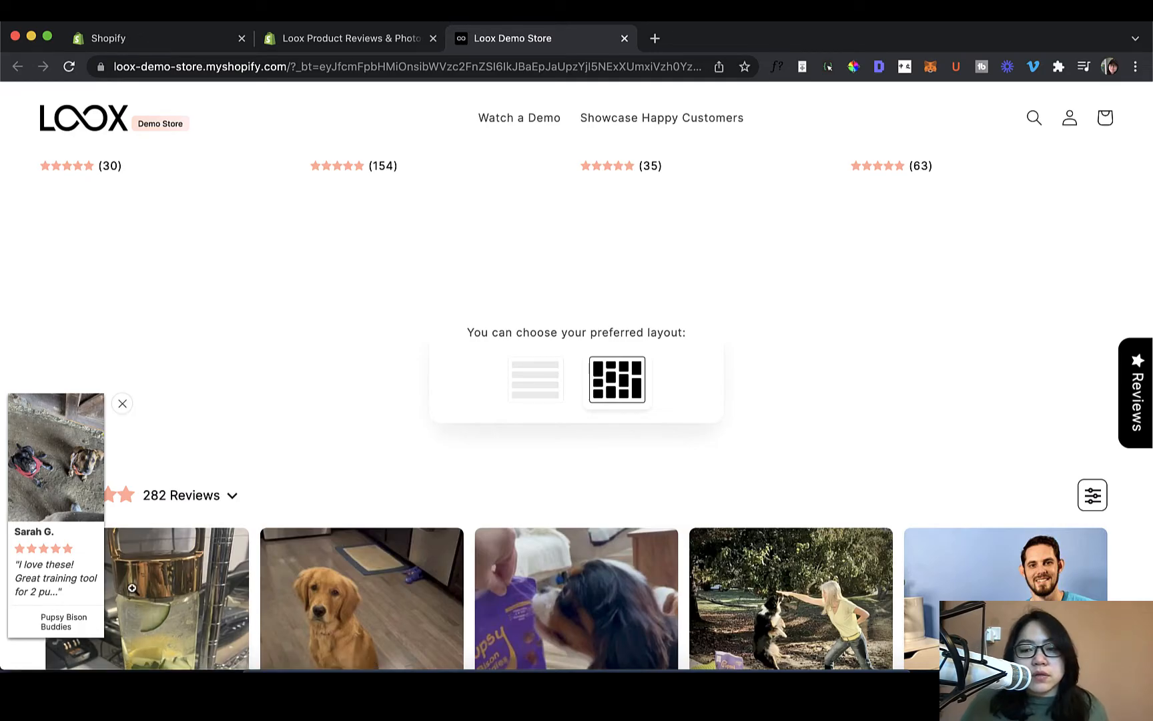
{"action": "scroll", "coordinate": [461, 589], "scroll_direction": "down", "scroll_amount": 4}
{"action": "scroll", "coordinate": [460, 590], "scroll_direction": "down", "scroll_amount": 15}
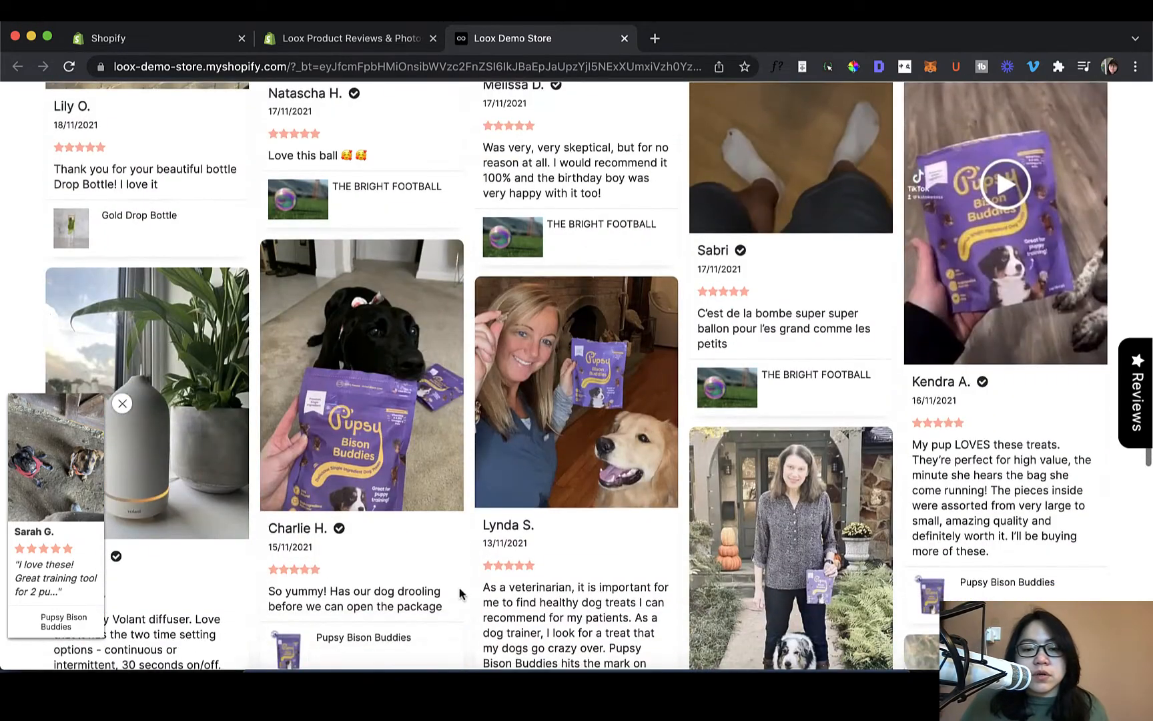
{"action": "scroll", "coordinate": [462, 594], "scroll_direction": "down", "scroll_amount": 6}
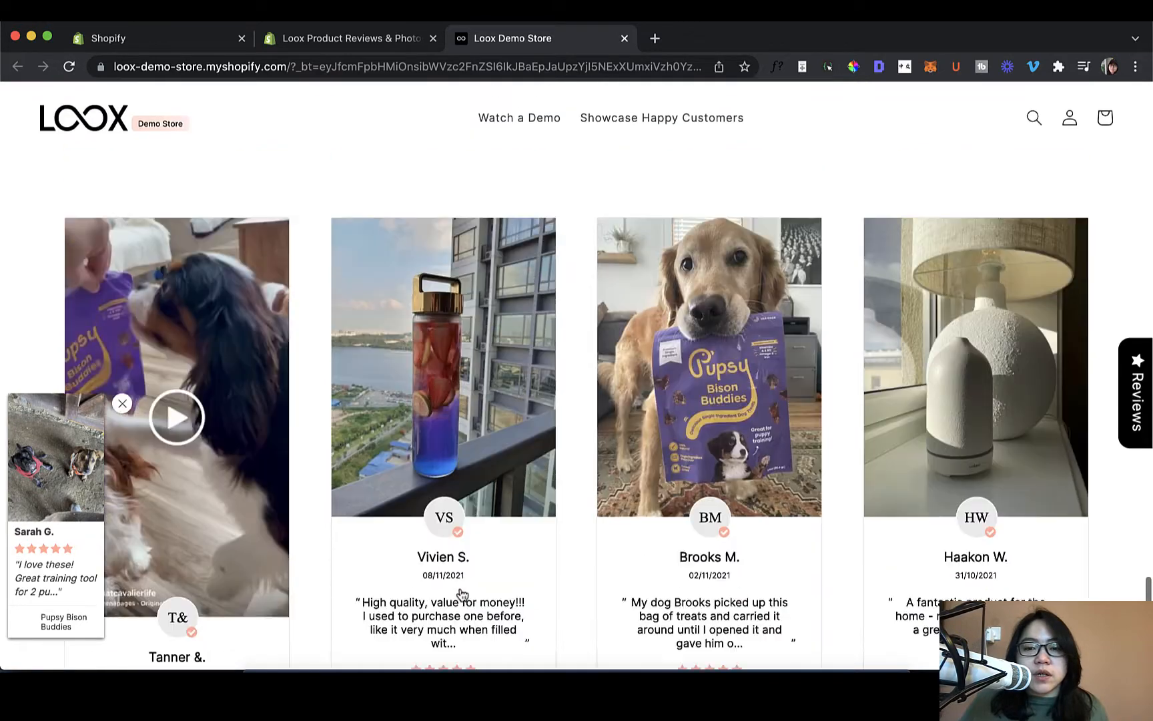
View the store's full reviews from the floating Reviews widget at the end of the page, and close them
{"action": "scroll", "coordinate": [462, 595], "scroll_direction": "down", "scroll_amount": 10}
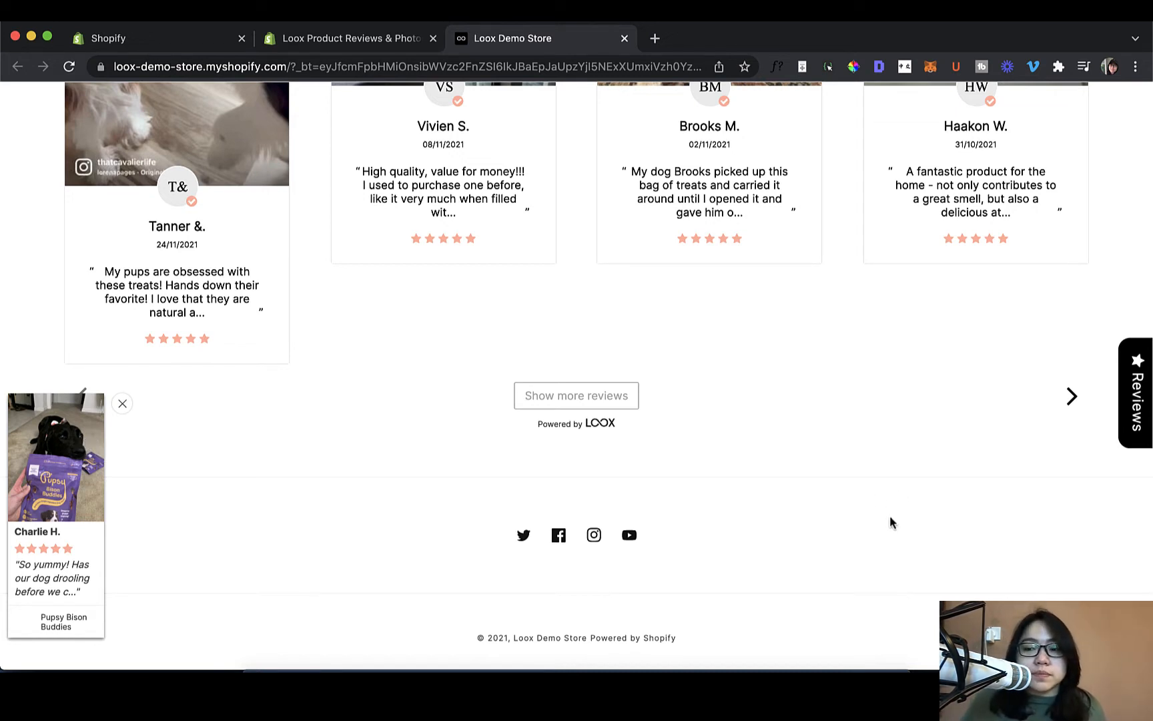
{"action": "left_click", "coordinate": [1137, 405]}
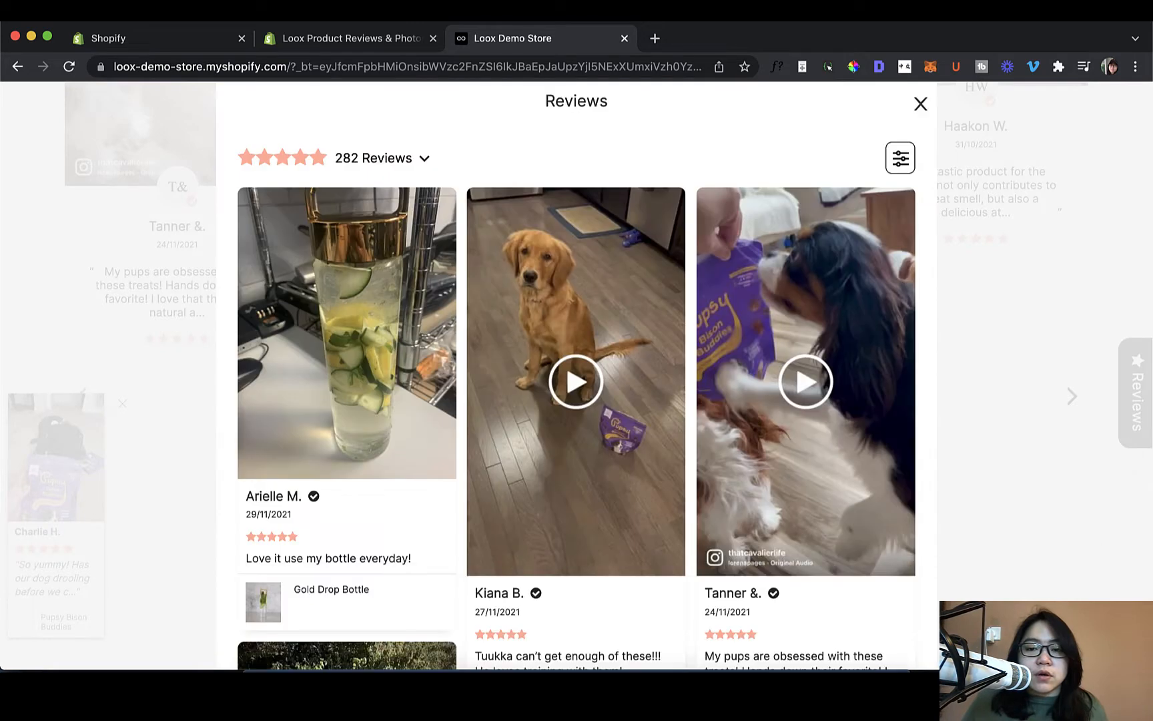
{"action": "left_click", "coordinate": [921, 104]}
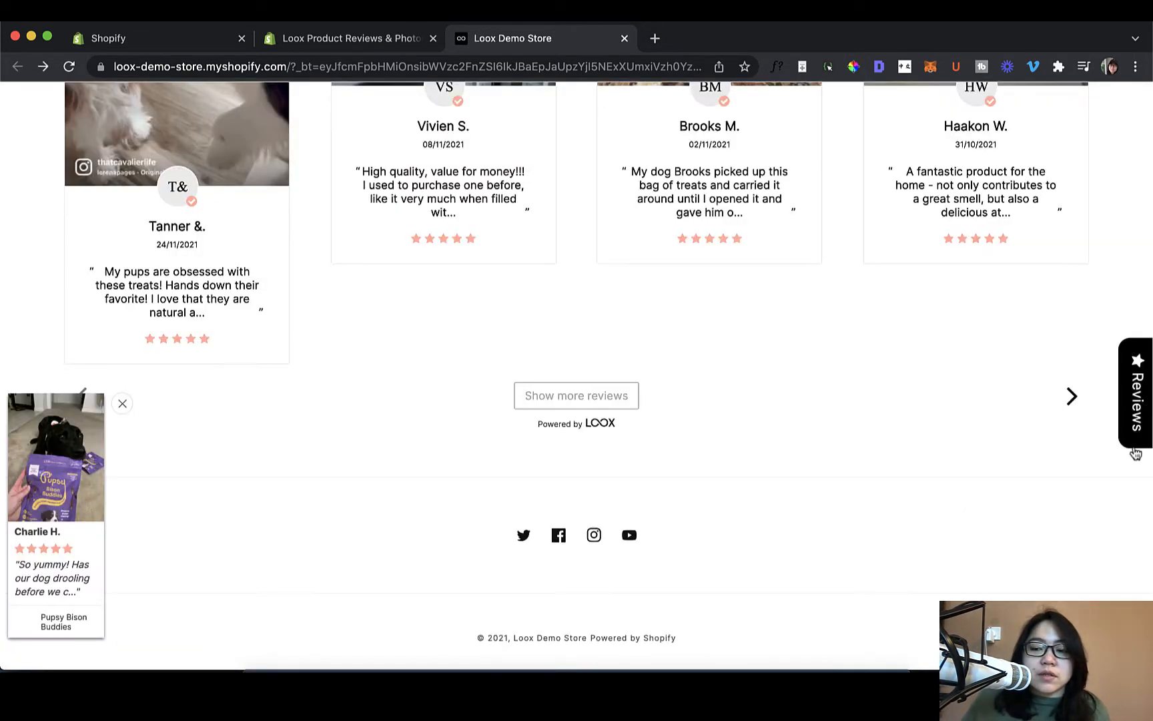
Reopen the floating Reviews widget, browse its customer photo and video reviews, and close the panel
{"action": "left_click", "coordinate": [1138, 401]}
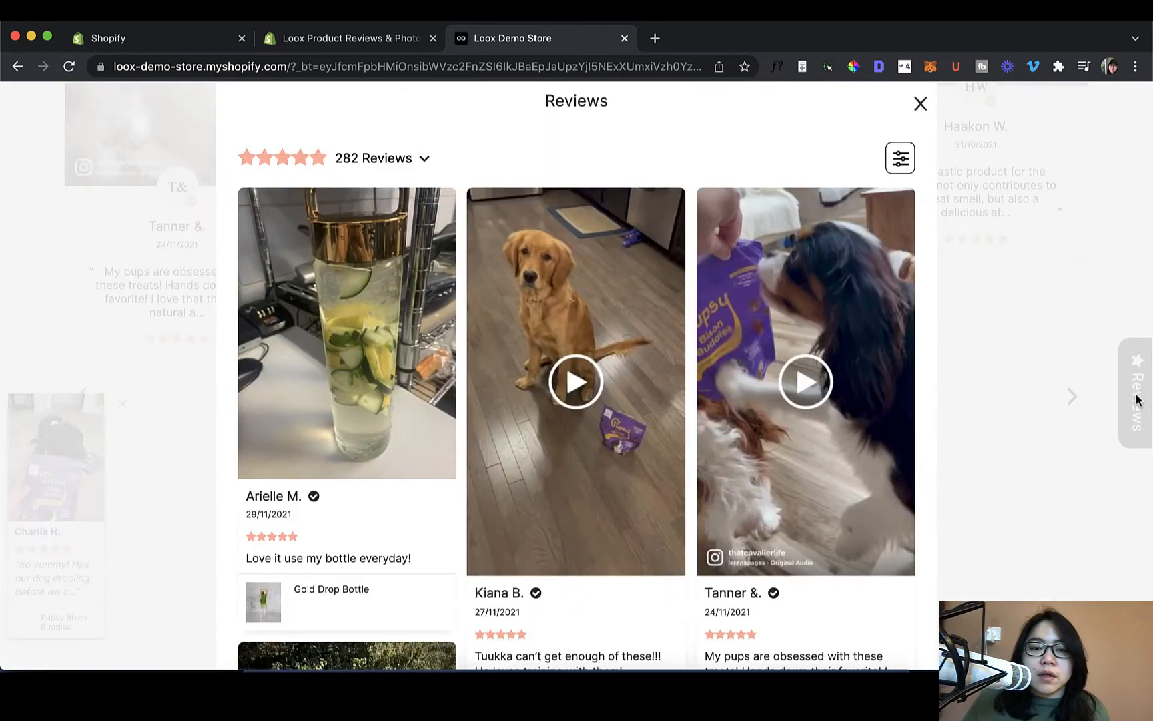
{"action": "scroll", "coordinate": [770, 307], "scroll_direction": "down", "scroll_amount": 20}
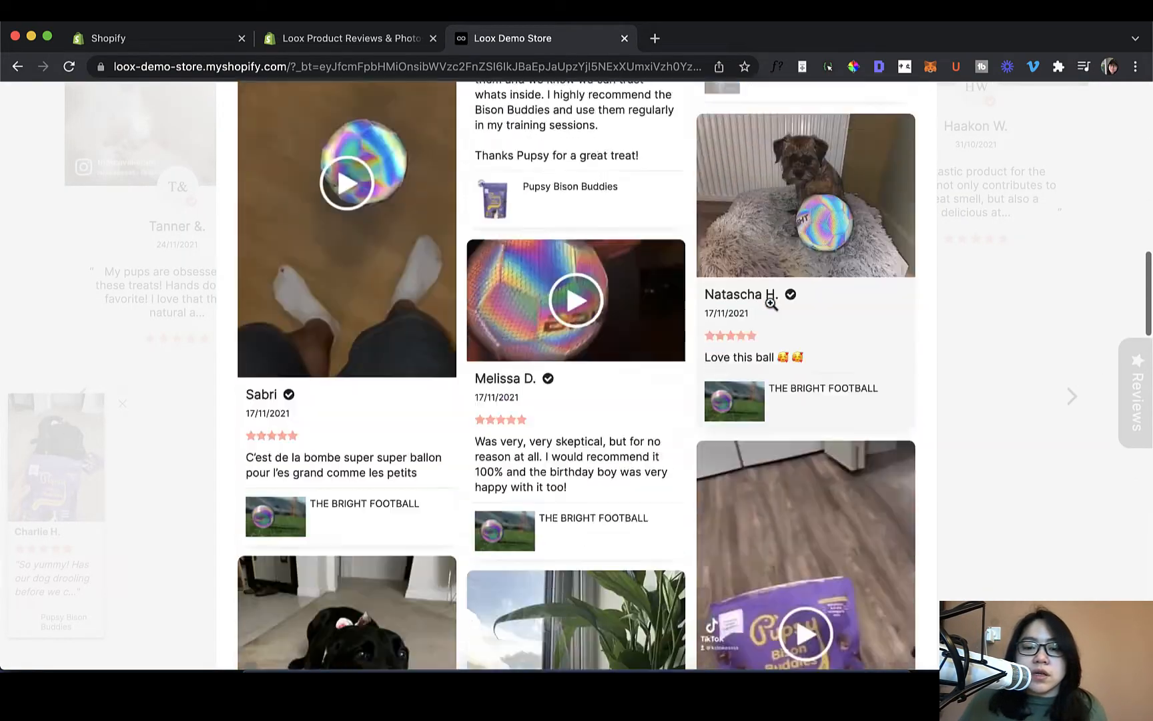
{"action": "scroll", "coordinate": [770, 307], "scroll_direction": "down", "scroll_amount": 5}
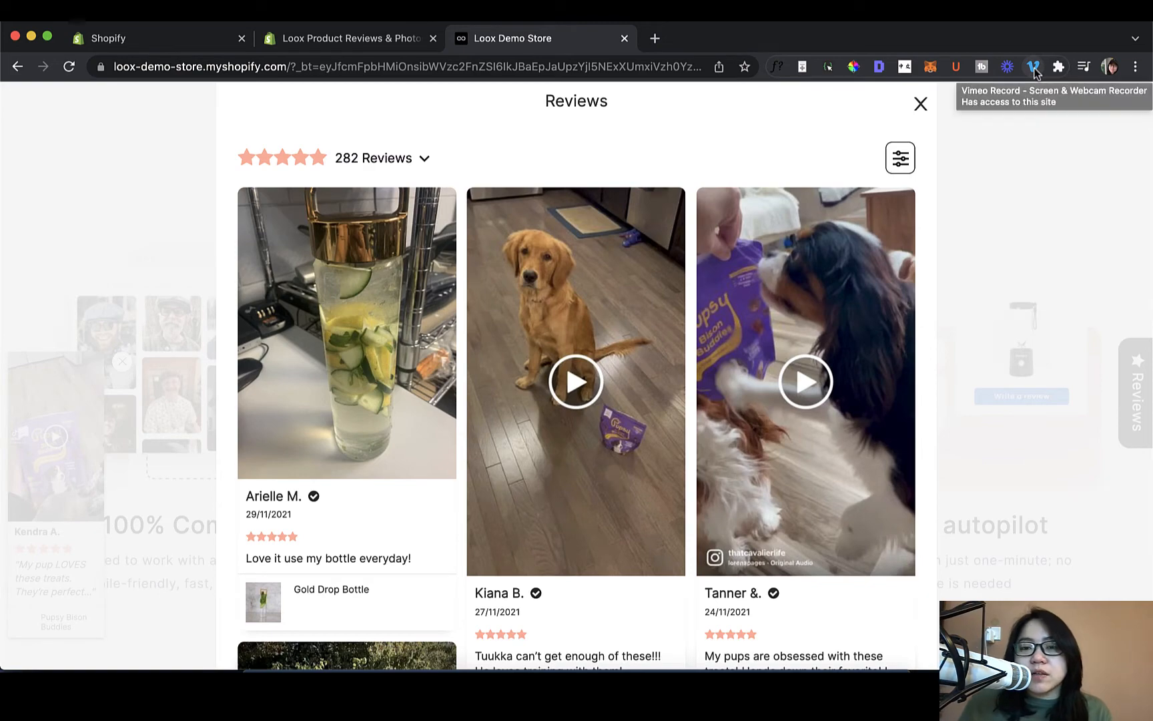
{"action": "scroll", "coordinate": [861, 400], "scroll_direction": "down", "scroll_amount": 5}
{"action": "scroll", "coordinate": [860, 417], "scroll_direction": "down", "scroll_amount": 6}
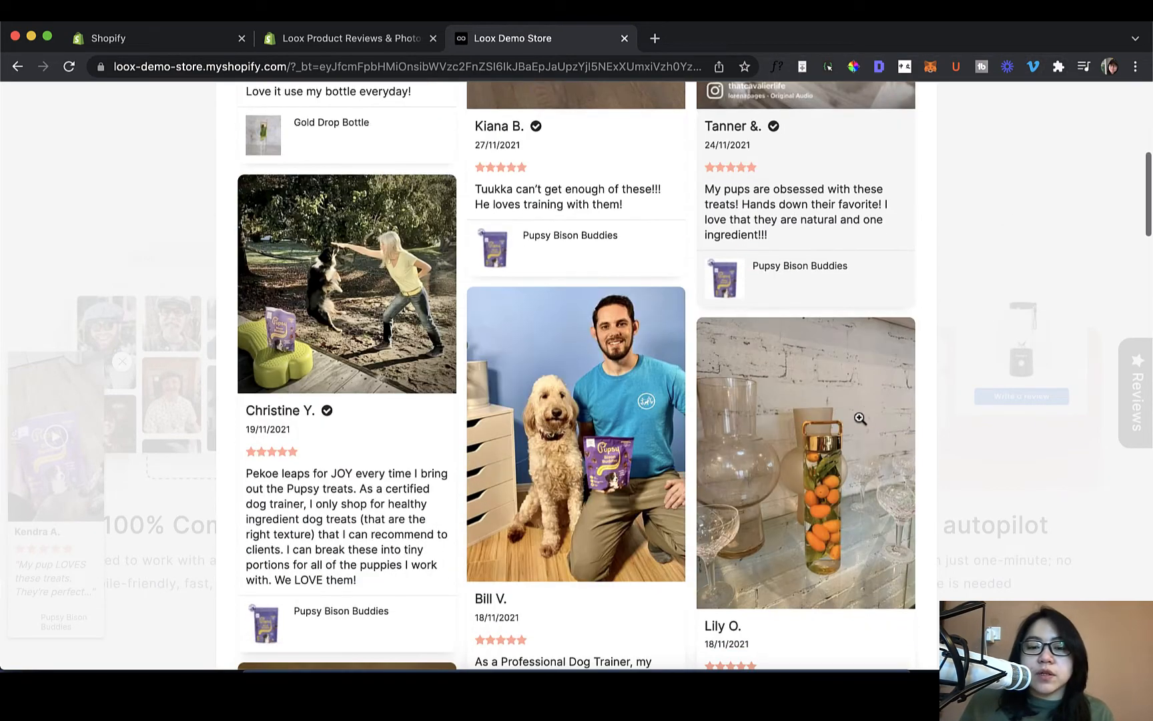
{"action": "scroll", "coordinate": [861, 418], "scroll_direction": "down", "scroll_amount": 6}
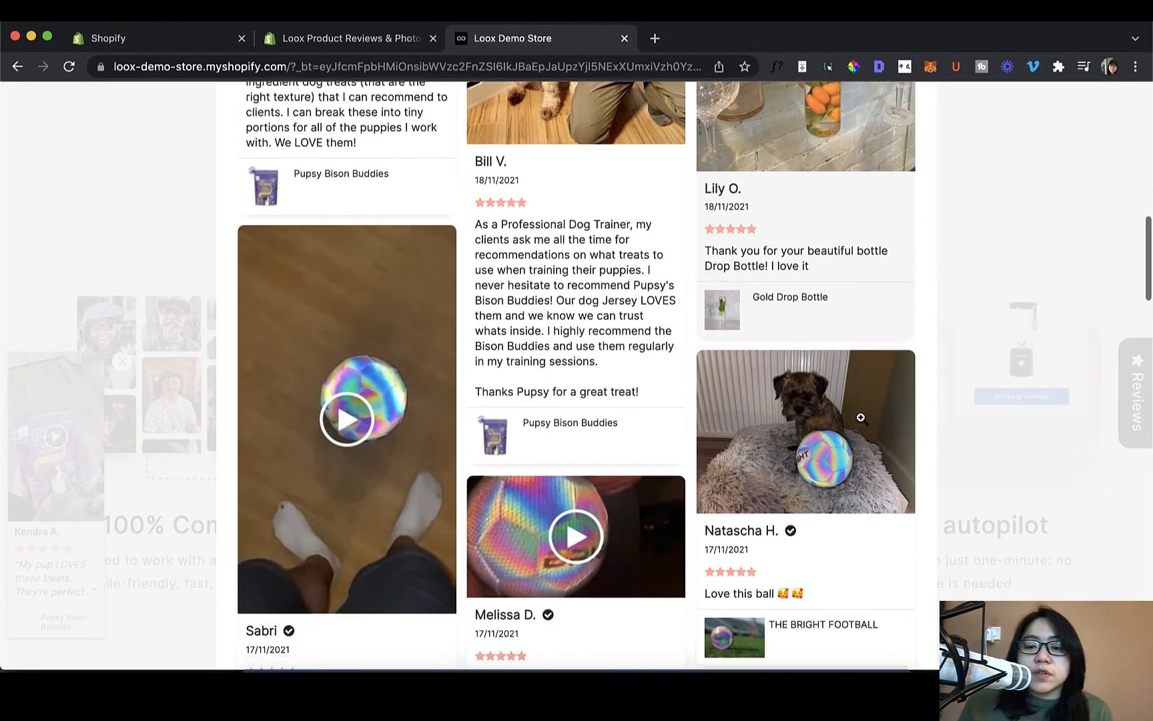
{"action": "scroll", "coordinate": [862, 418], "scroll_direction": "up", "scroll_amount": 3}
{"action": "scroll", "coordinate": [862, 418], "scroll_direction": "up", "scroll_amount": 12}
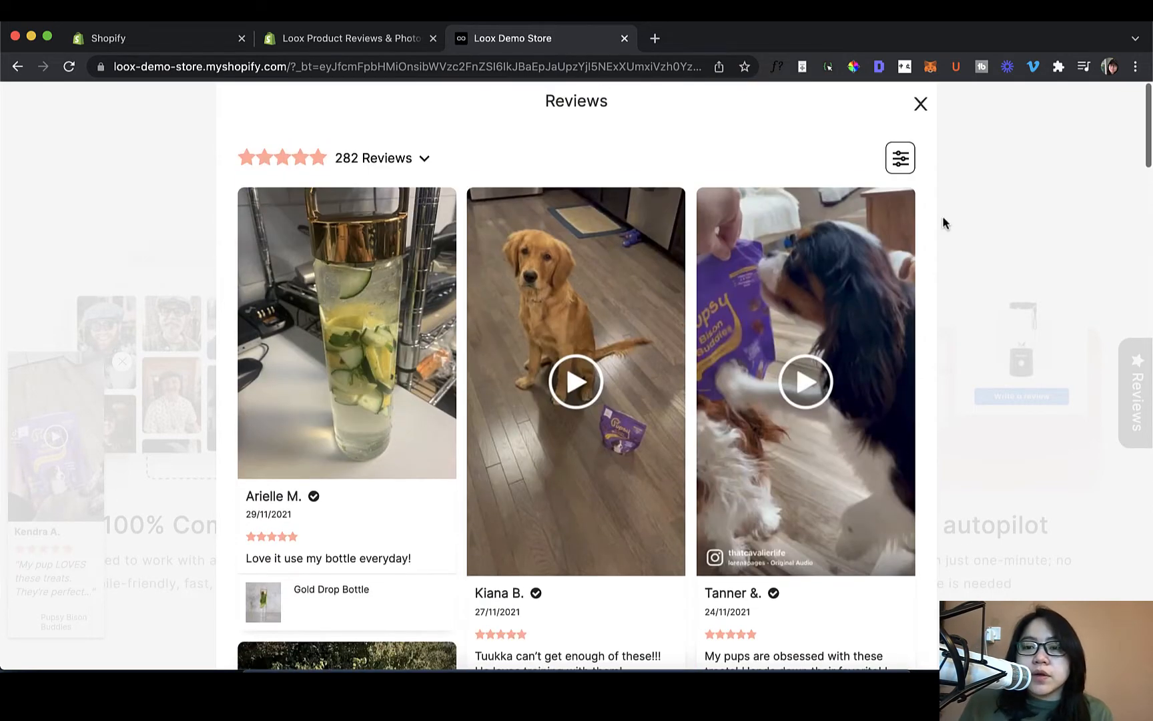
{"action": "left_click", "coordinate": [944, 219]}
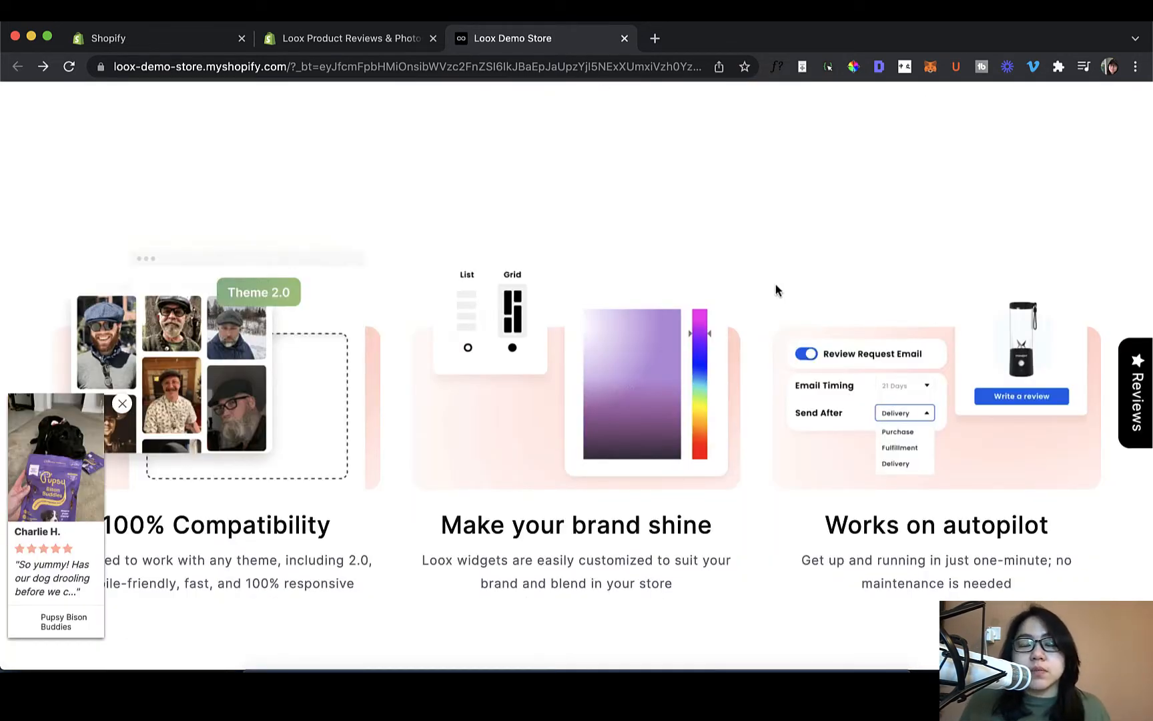
Return to the Loox listing in the Shopify App Store and look over the plans in its Pricing section
{"action": "left_click", "coordinate": [355, 47]}
{"action": "scroll", "coordinate": [446, 306], "scroll_direction": "down", "scroll_amount": 20}
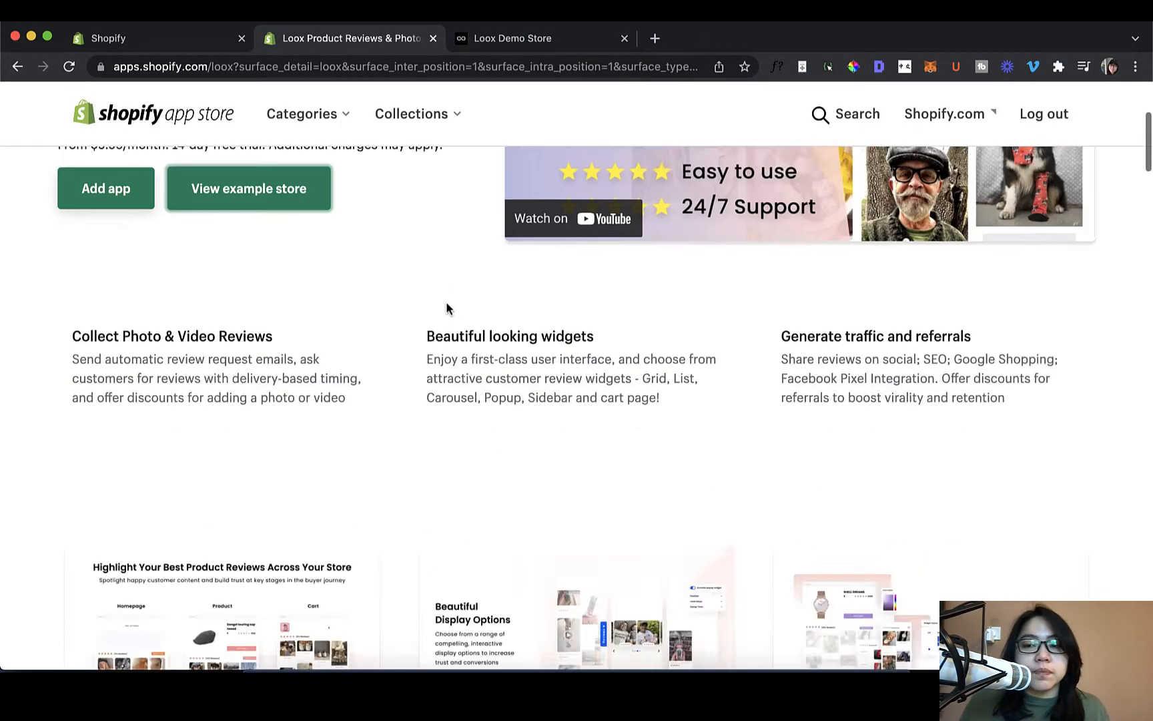
{"action": "scroll", "coordinate": [446, 306], "scroll_direction": "up", "scroll_amount": 12}
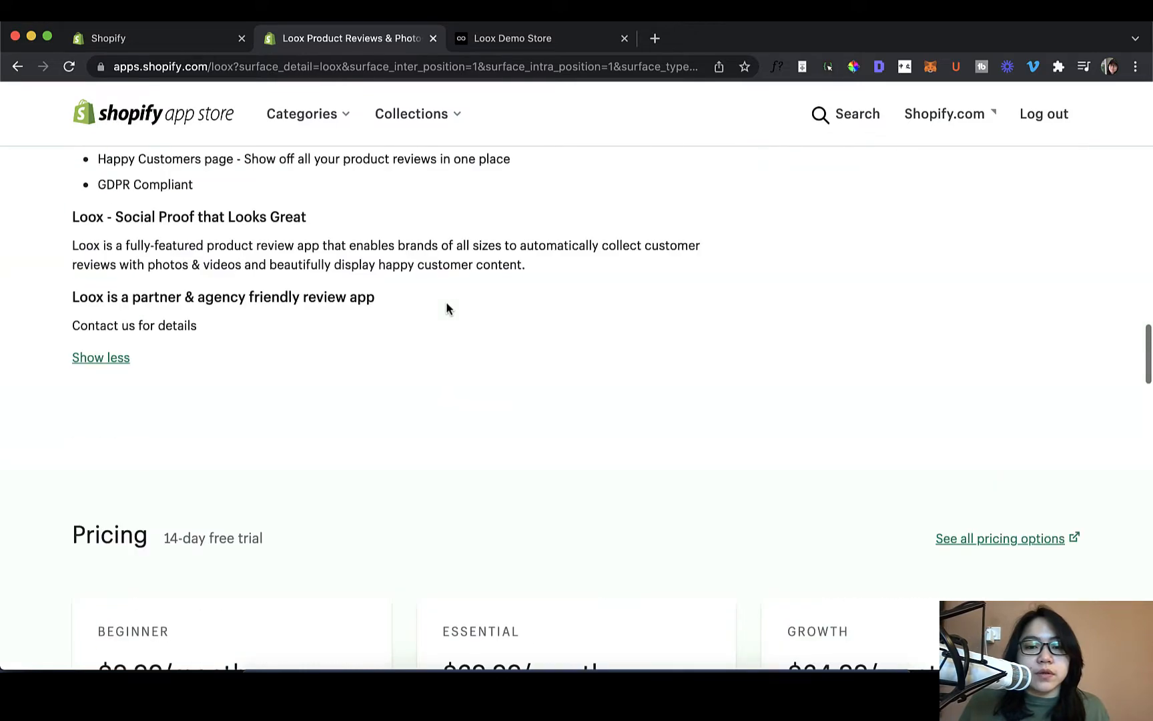
{"action": "scroll", "coordinate": [445, 306], "scroll_direction": "down", "scroll_amount": 6}
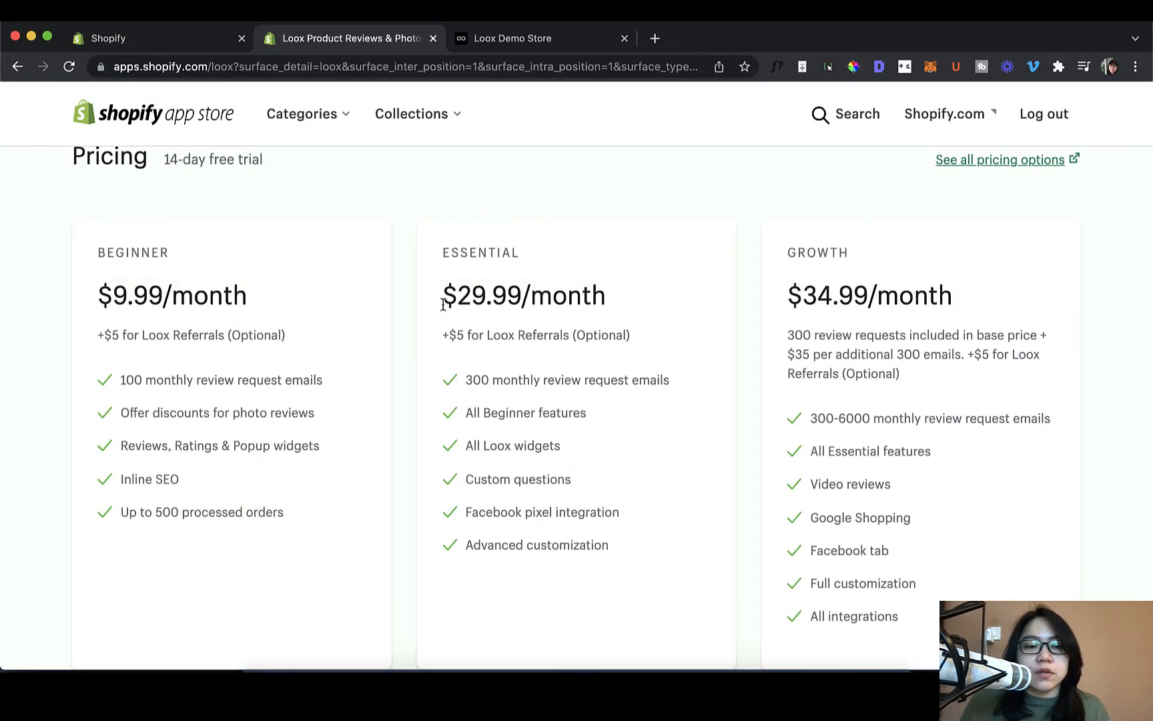
{"action": "scroll", "coordinate": [440, 308], "scroll_direction": "up", "scroll_amount": 1}
{"action": "scroll", "coordinate": [441, 308], "scroll_direction": "down", "scroll_amount": 3}
{"action": "scroll", "coordinate": [442, 309], "scroll_direction": "down", "scroll_amount": 2}
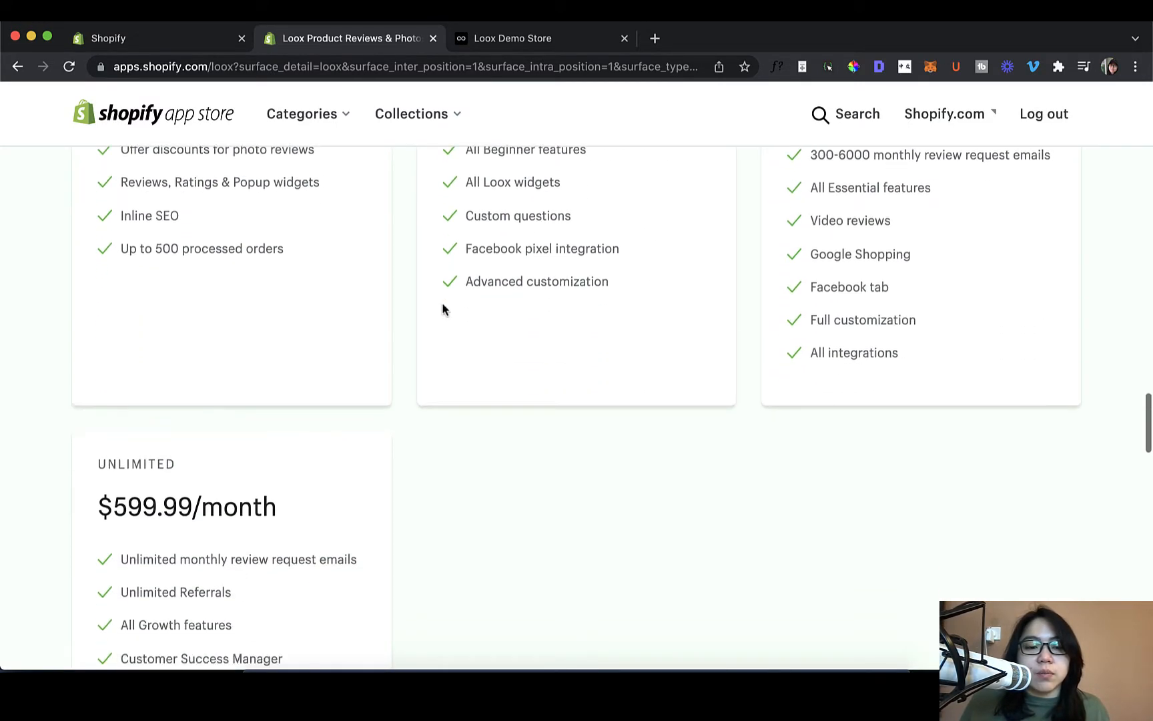
{"action": "scroll", "coordinate": [442, 308], "scroll_direction": "up", "scroll_amount": 3}
{"action": "scroll", "coordinate": [444, 308], "scroll_direction": "down", "scroll_amount": 1}
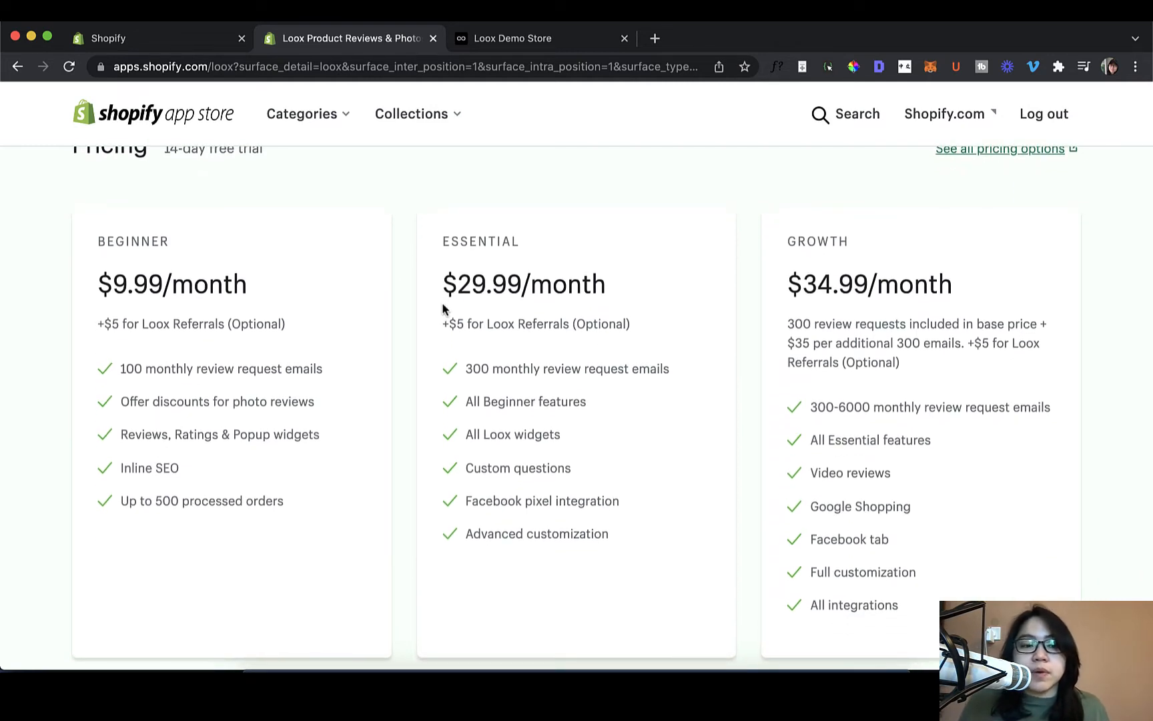
Compare the monthly review request email allowances of the Beginner, Essential and Growth plans
{"action": "triple_click", "coordinate": [233, 371]}
{"action": "triple_click", "coordinate": [629, 372]}
{"action": "triple_click", "coordinate": [914, 407]}
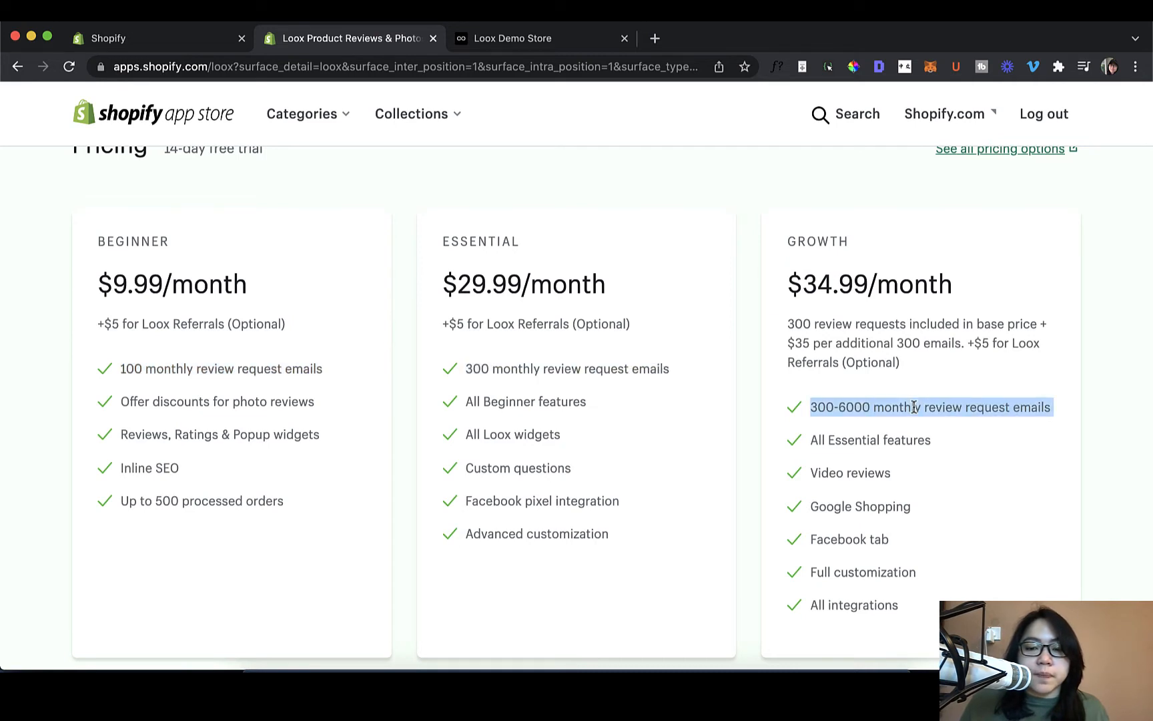
{"action": "left_click", "coordinate": [696, 397]}
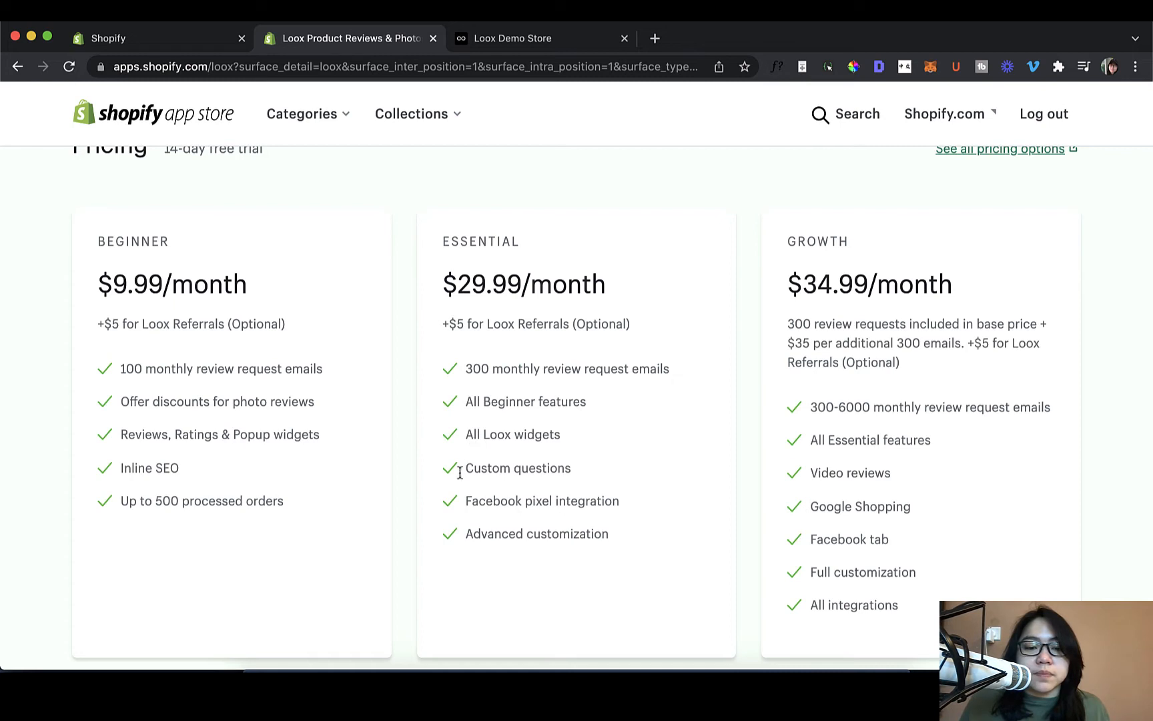
Examine the Essential plan's custom questions, Facebook pixel integration and advanced customization features
{"action": "left_click_drag", "start_coordinate": [460, 472], "coordinate": [569, 470]}
{"action": "left_click", "coordinate": [649, 469]}
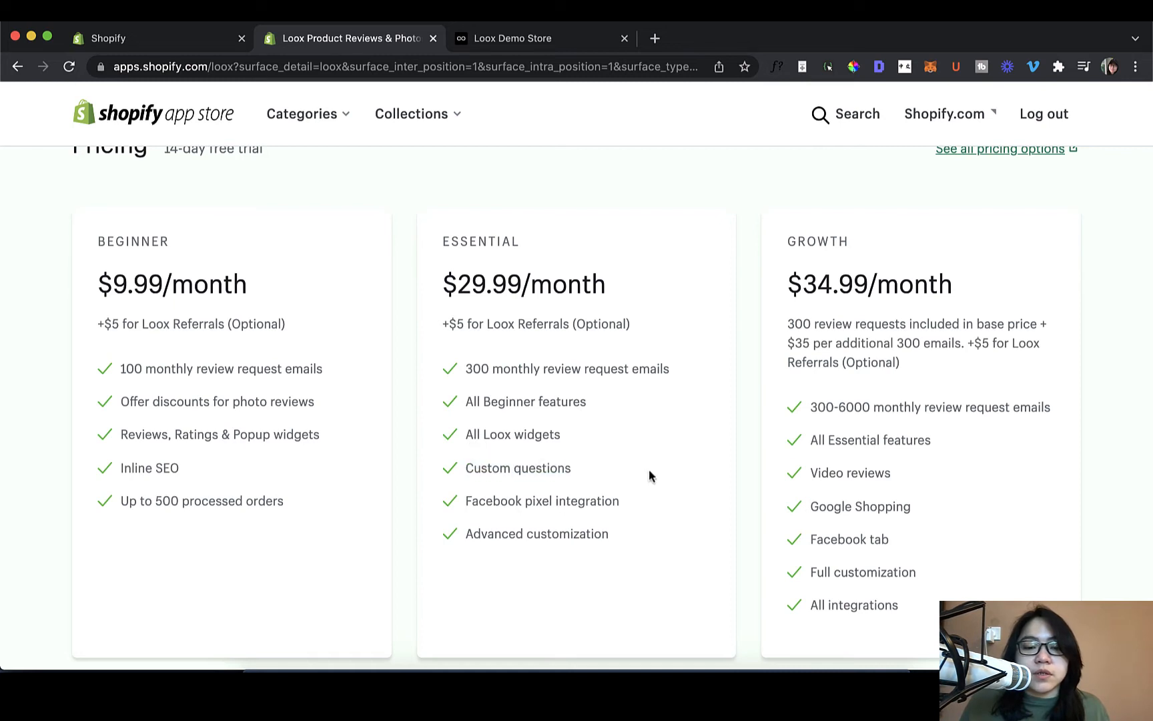
{"action": "triple_click", "coordinate": [605, 506]}
{"action": "triple_click", "coordinate": [591, 534]}
{"action": "left_click", "coordinate": [590, 534]}
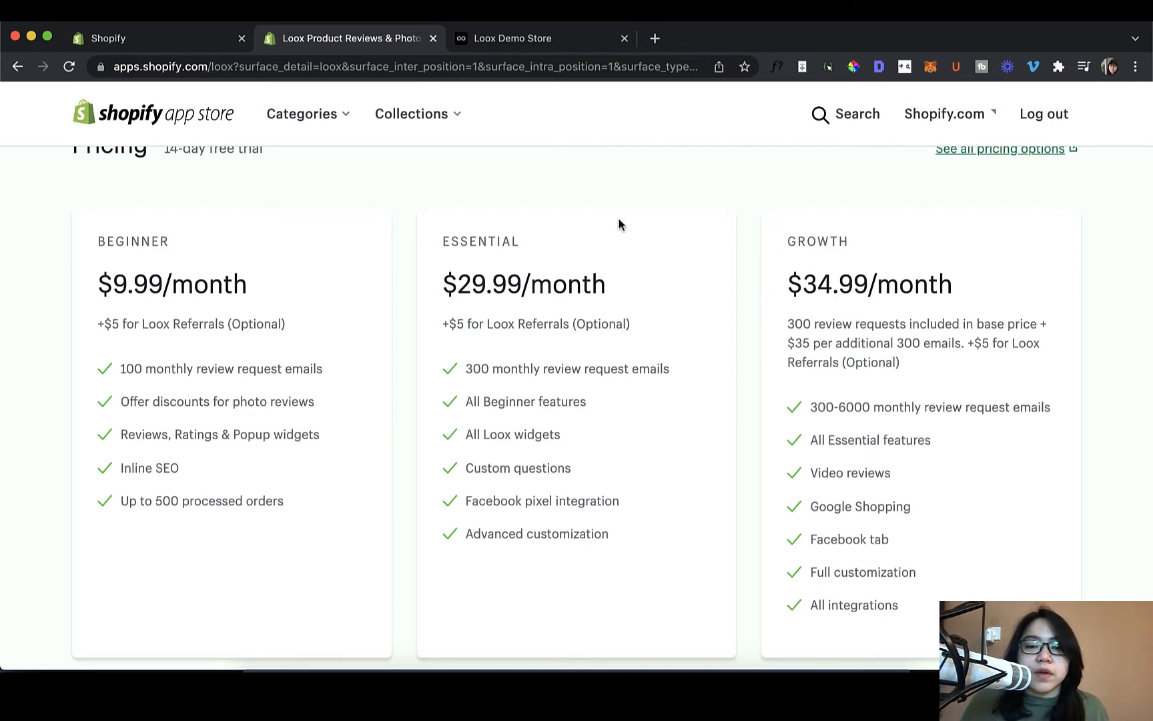
Check the Growth plan's feature list, focusing on video reviews
{"action": "scroll", "coordinate": [929, 432], "scroll_direction": "down", "scroll_amount": 1}
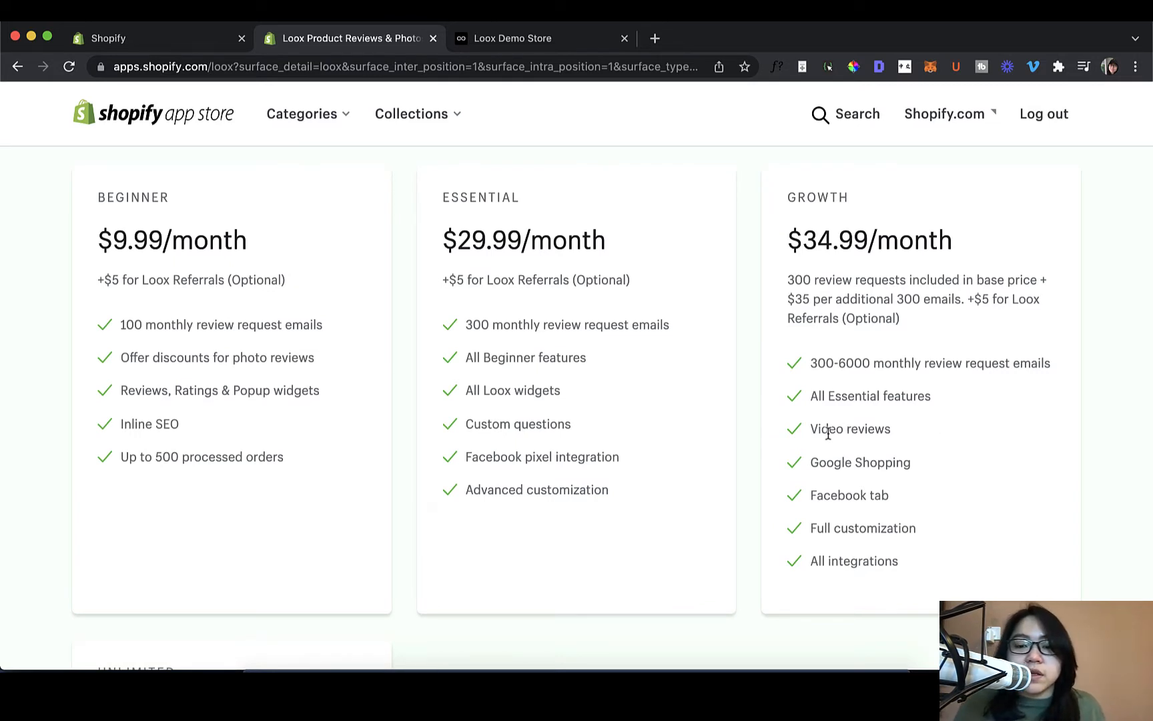
{"action": "left_click_drag", "start_coordinate": [813, 431], "coordinate": [894, 430]}
{"action": "left_click", "coordinate": [936, 432]}
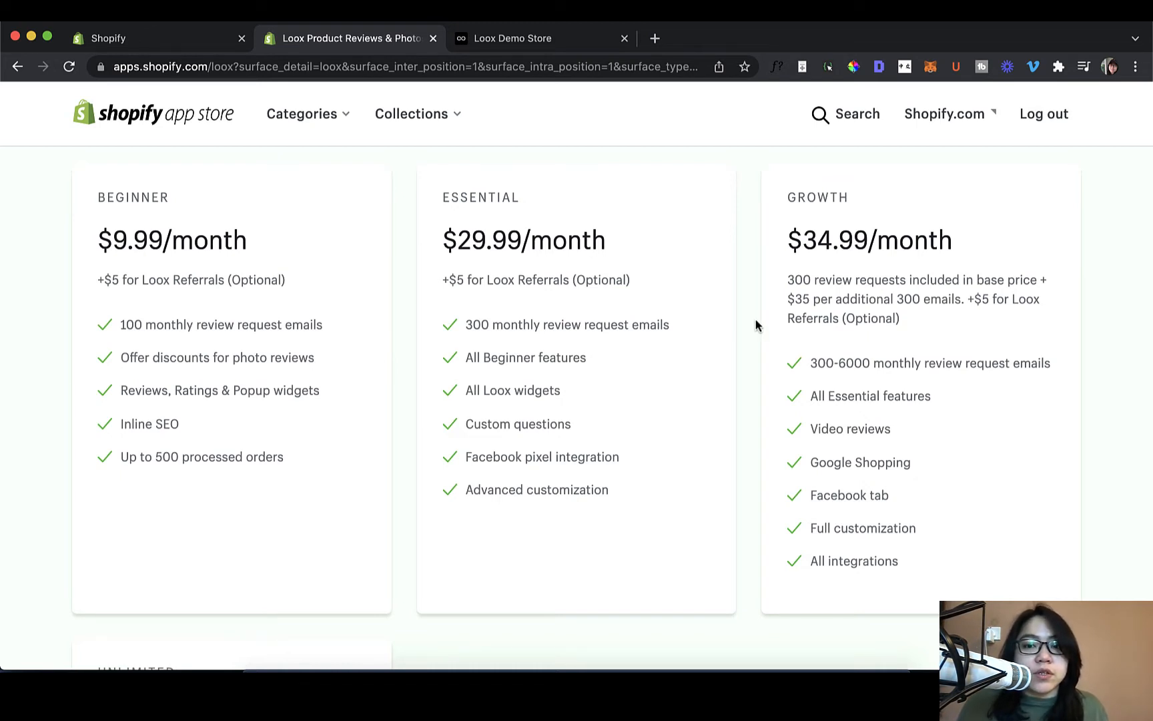
Examine the Unlimited plan's monthly price and its included features
{"action": "scroll", "coordinate": [754, 324], "scroll_direction": "down", "scroll_amount": 3}
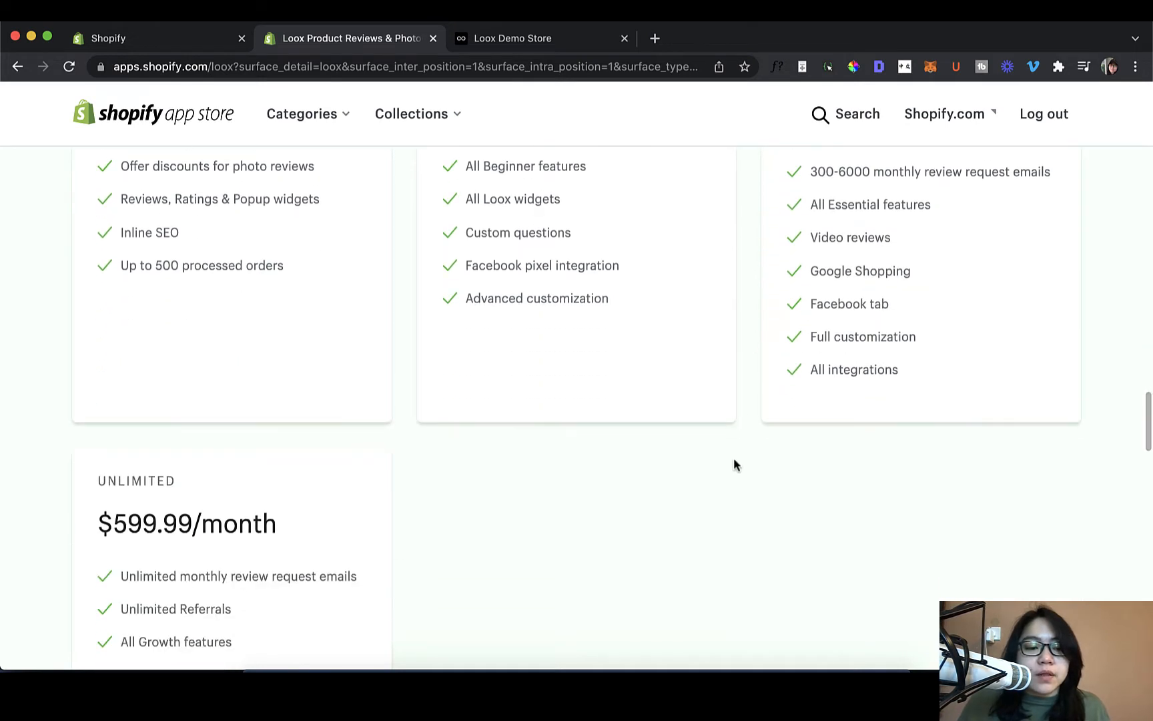
{"action": "scroll", "coordinate": [734, 466], "scroll_direction": "down", "scroll_amount": 2}
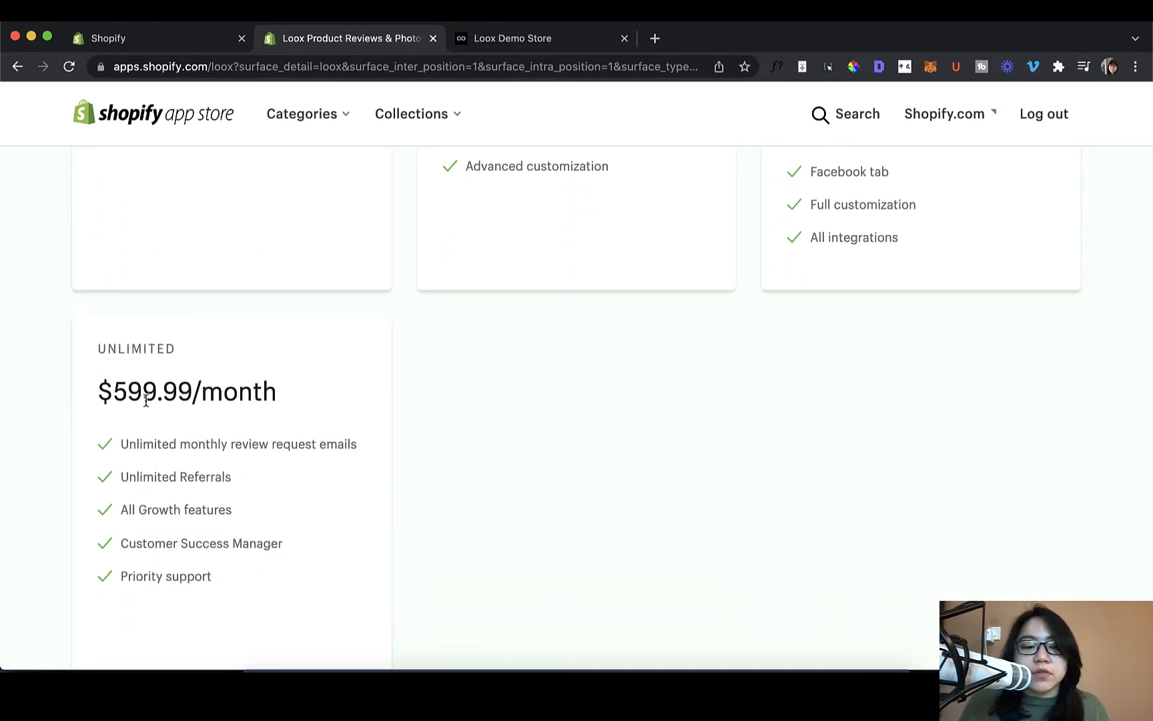
{"action": "left_click_drag", "start_coordinate": [99, 391], "coordinate": [298, 392]}
{"action": "left_click", "coordinate": [299, 392]}
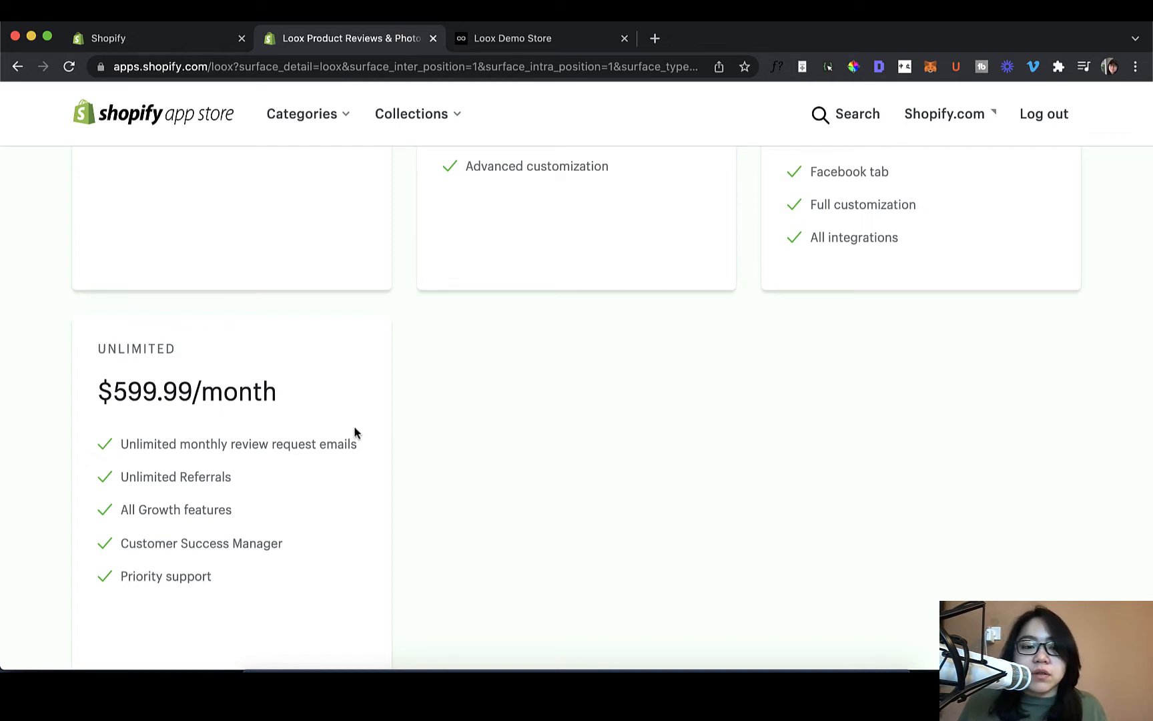
{"action": "left_click_drag", "start_coordinate": [96, 351], "coordinate": [257, 491]}
{"action": "left_click", "coordinate": [276, 503]}
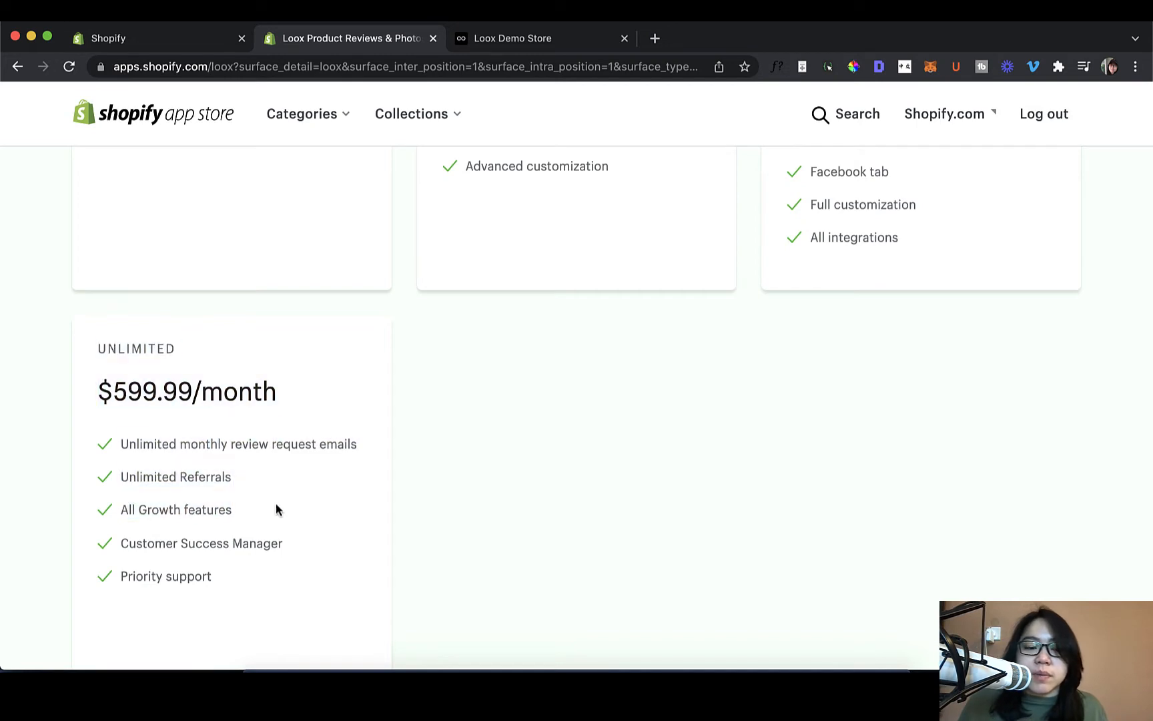
Review the Beginner plan's price and optional referrals fee, along with the free trial terms in the Pricing section
{"action": "scroll", "coordinate": [280, 502], "scroll_direction": "up", "scroll_amount": 5}
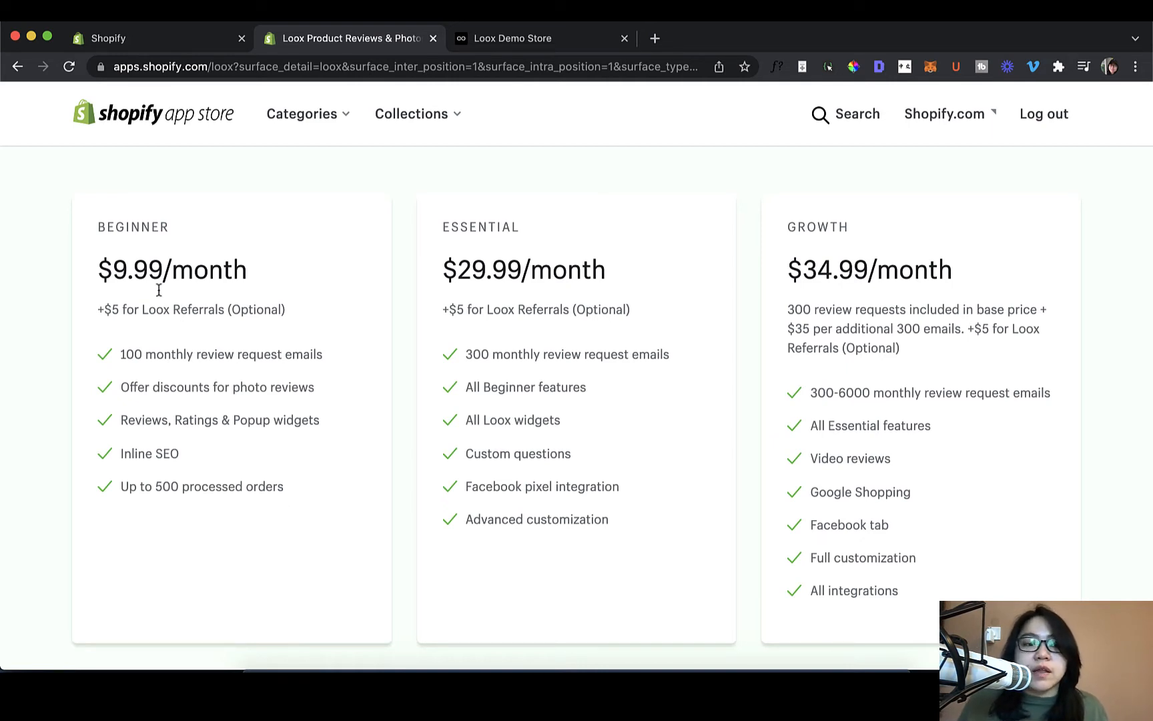
{"action": "double_click", "coordinate": [100, 227]}
{"action": "left_click", "coordinate": [259, 312]}
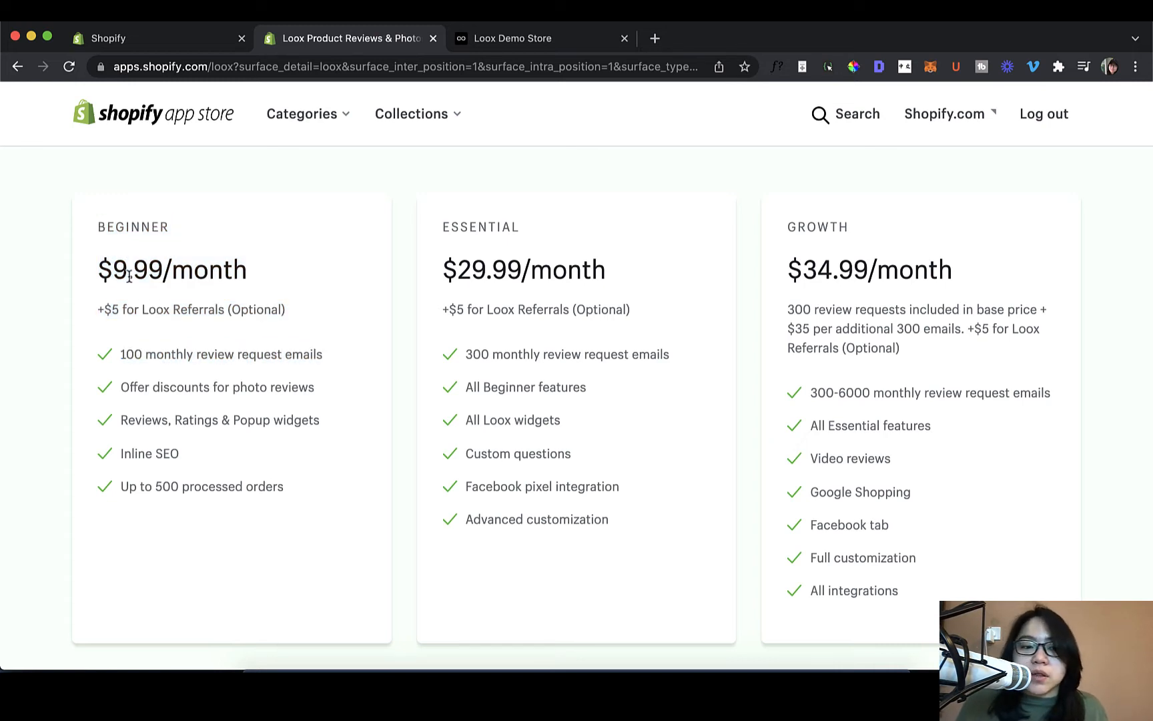
{"action": "scroll", "coordinate": [367, 408], "scroll_direction": "up", "scroll_amount": 3}
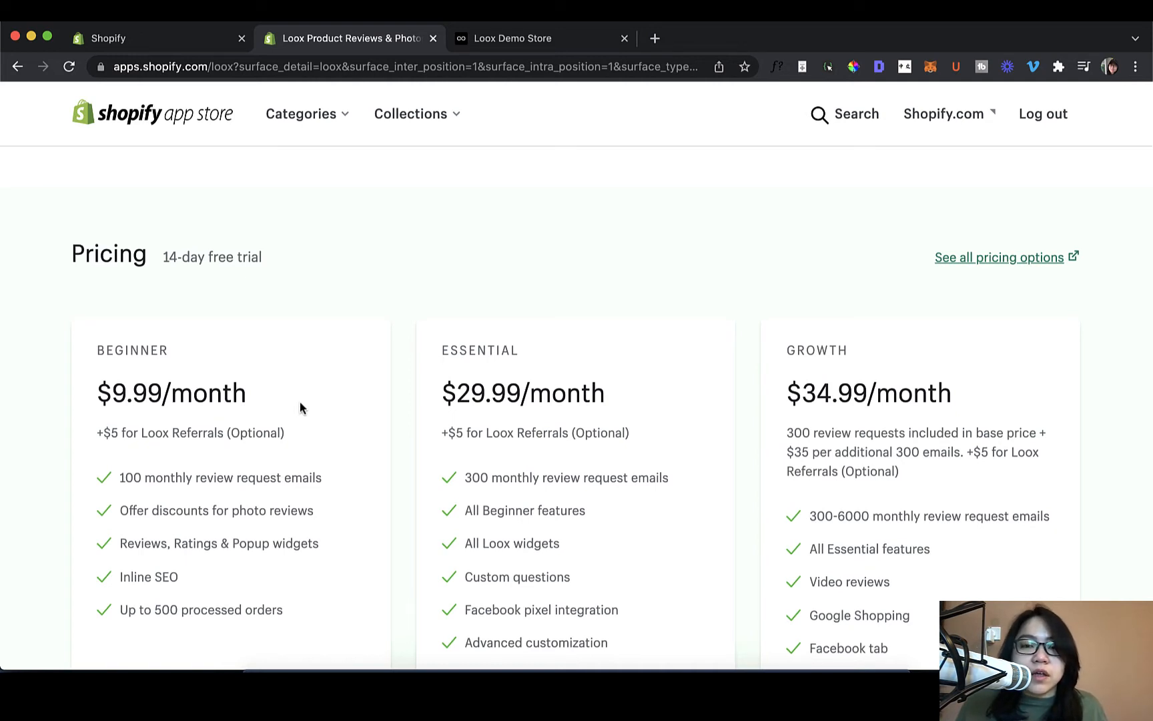
{"action": "scroll", "coordinate": [254, 320], "scroll_direction": "down", "scroll_amount": 1}
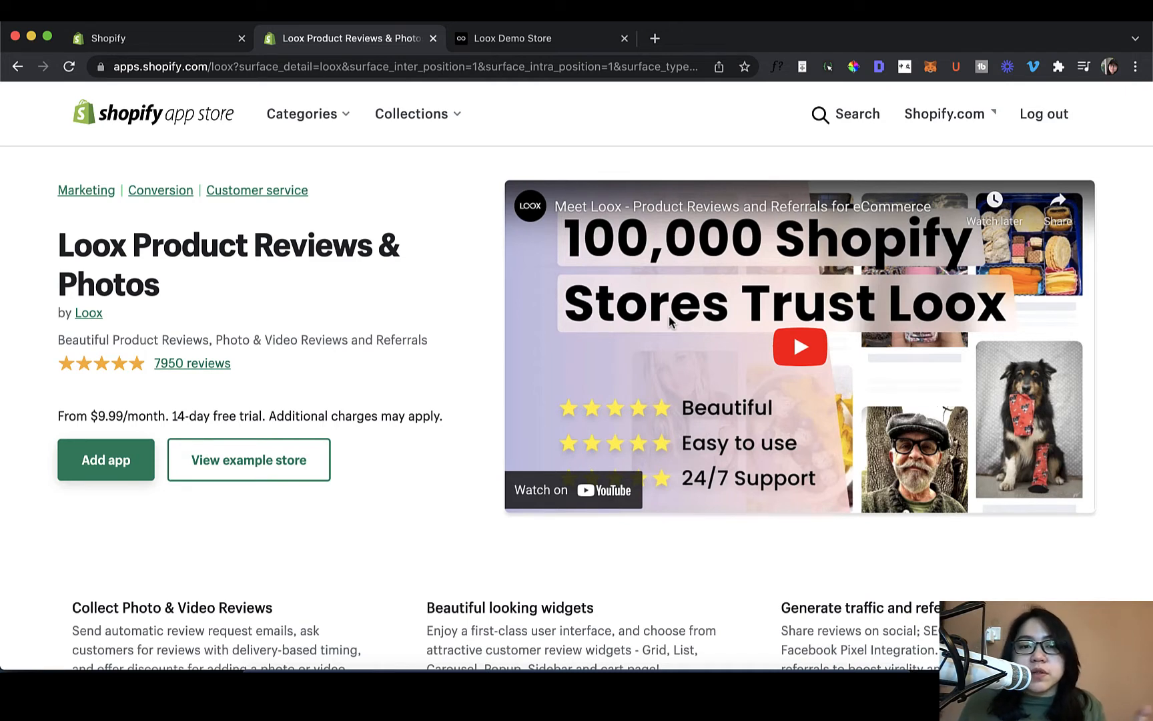
Add the Loox app to the Malaysia Apparel Store, review its requested permissions and install it
{"action": "left_click", "coordinate": [137, 479]}
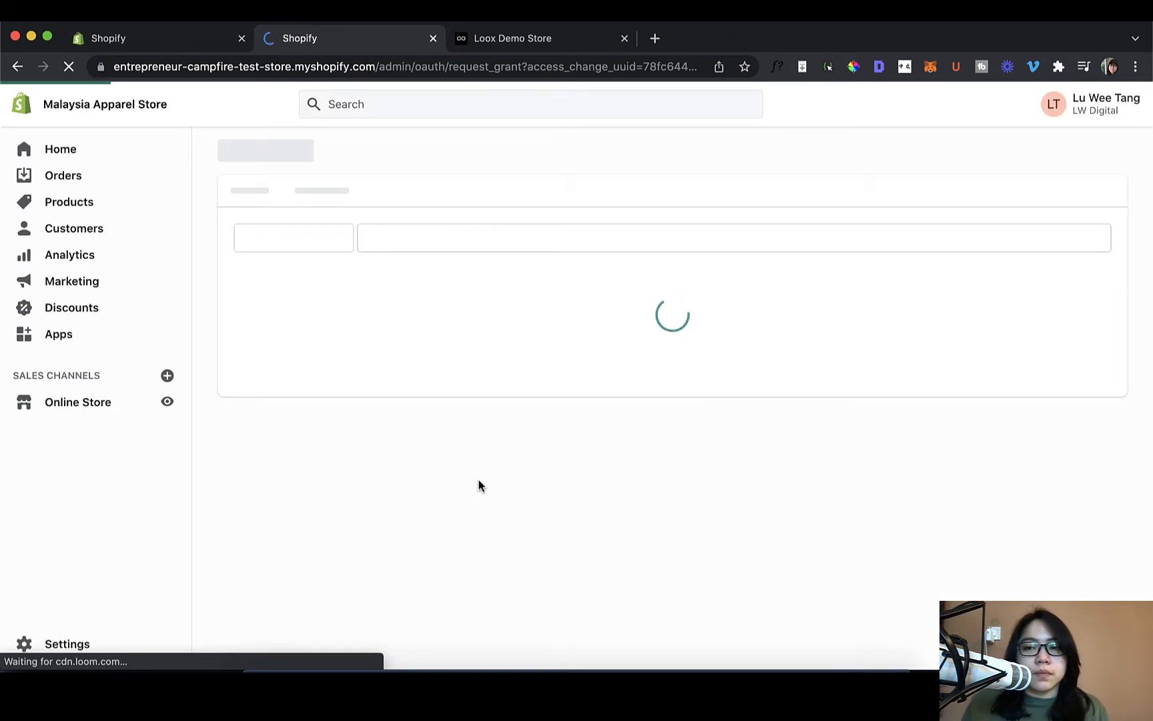
{"action": "scroll", "coordinate": [478, 485], "scroll_direction": "down", "scroll_amount": 6}
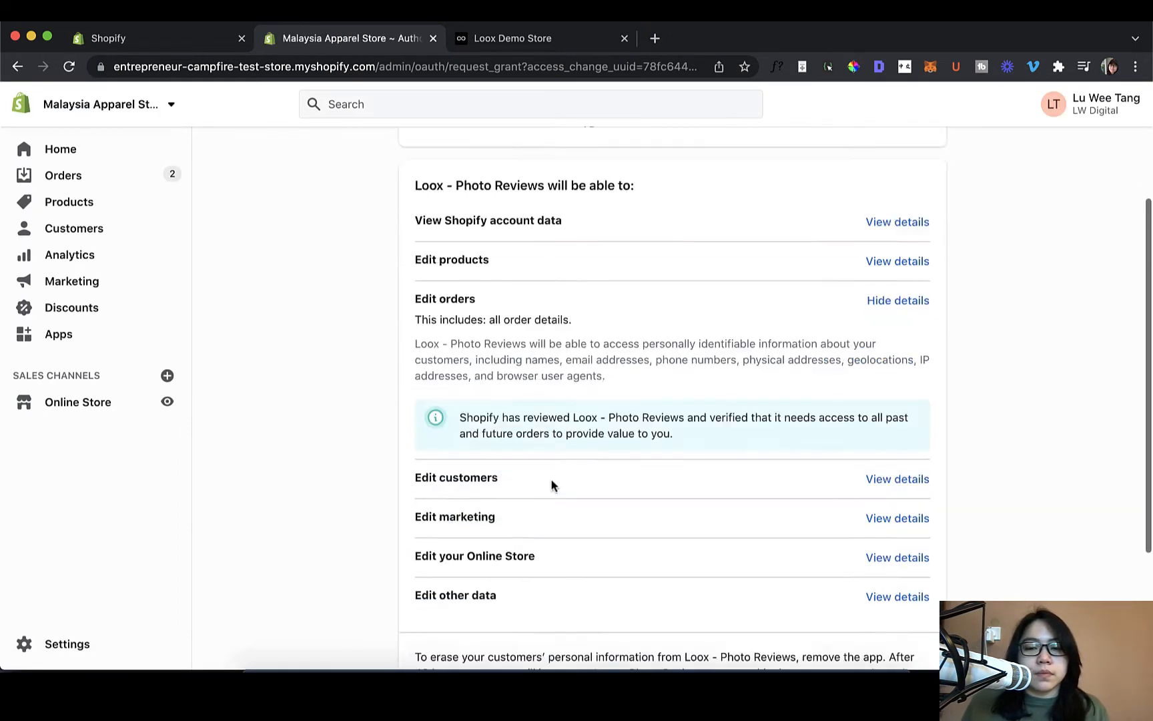
{"action": "left_click", "coordinate": [891, 552]}
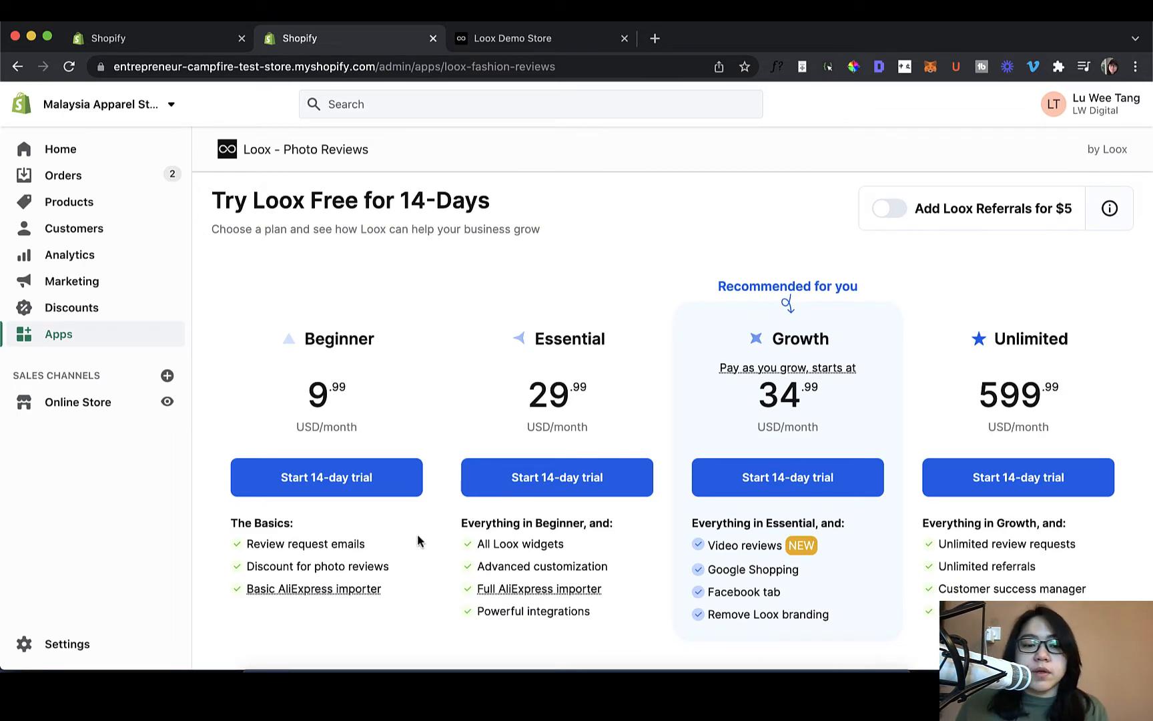
Start the Beginner plan's 14-day trial, decline the Essential plan offer and approve the subscription
{"action": "left_click", "coordinate": [321, 483]}
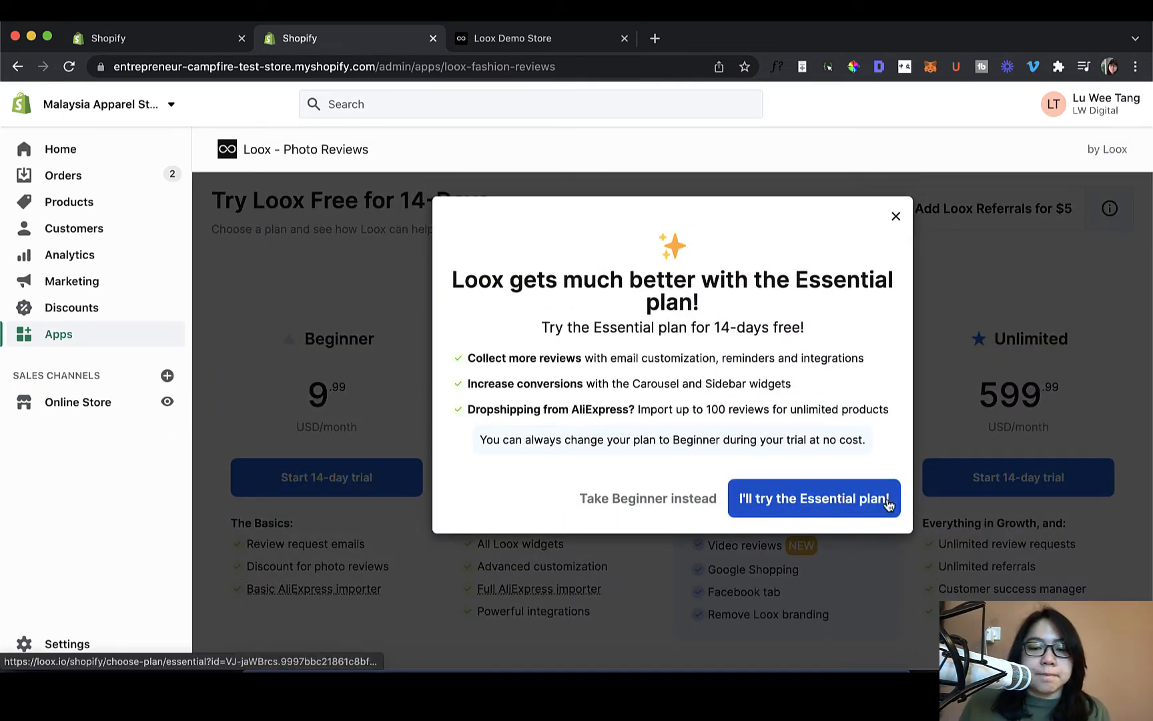
{"action": "left_click", "coordinate": [711, 502]}
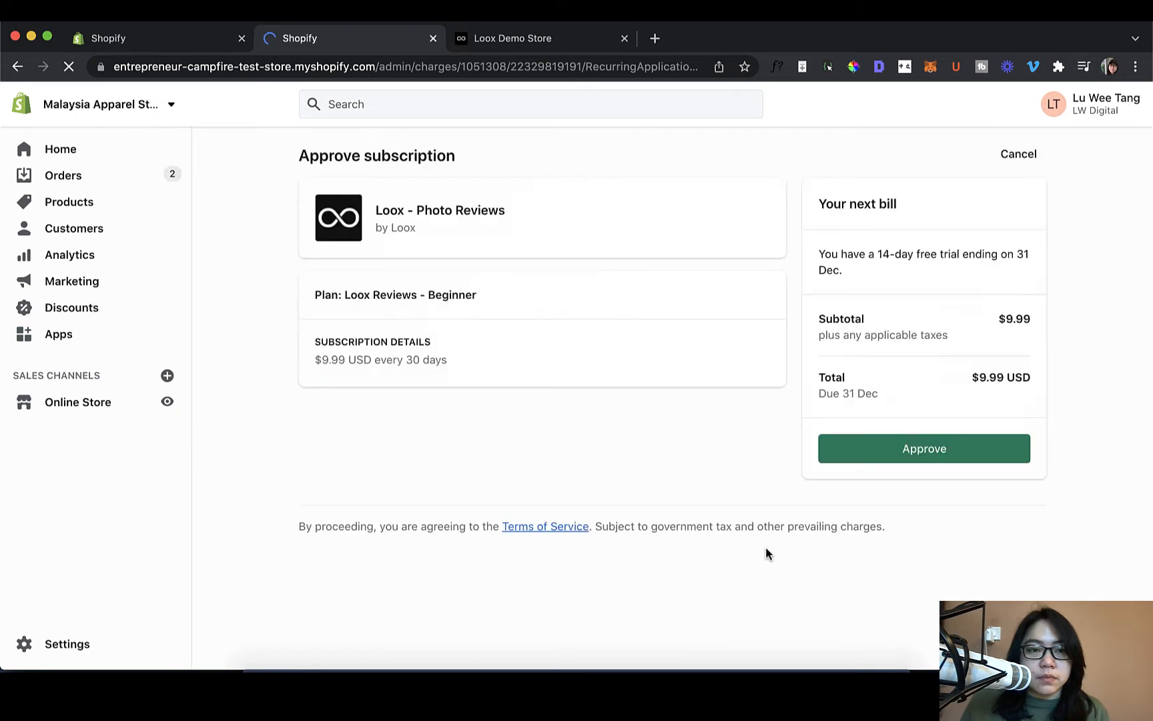
{"action": "left_click", "coordinate": [888, 451]}
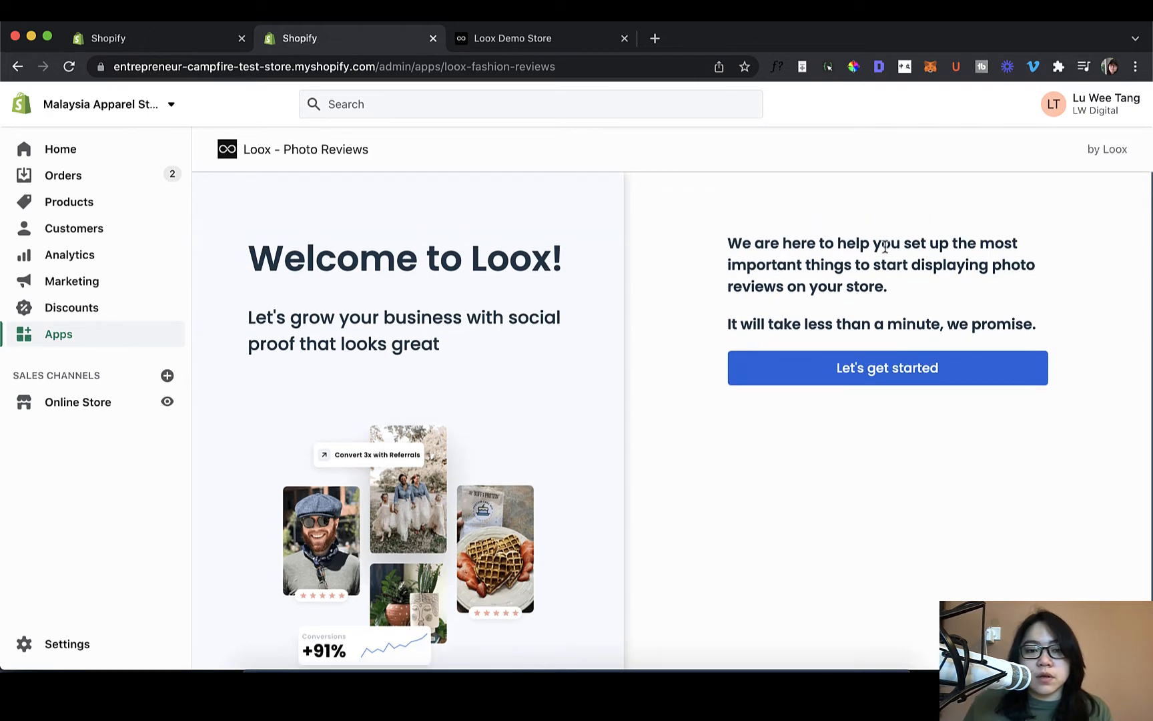
Start the Loox guided setup to reach the reviews widget personalization
{"action": "left_click", "coordinate": [893, 372]}
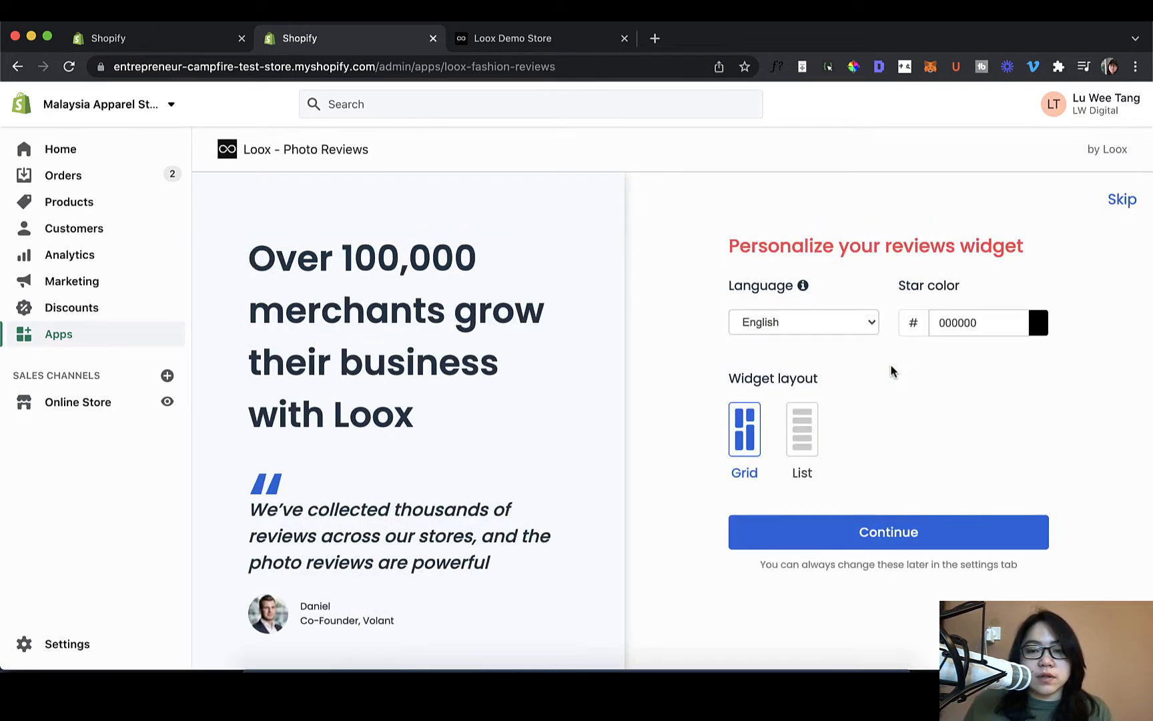
Try to set the reviews widget's star color to the yellow e3eb05
{"action": "left_click", "coordinate": [1026, 324]}
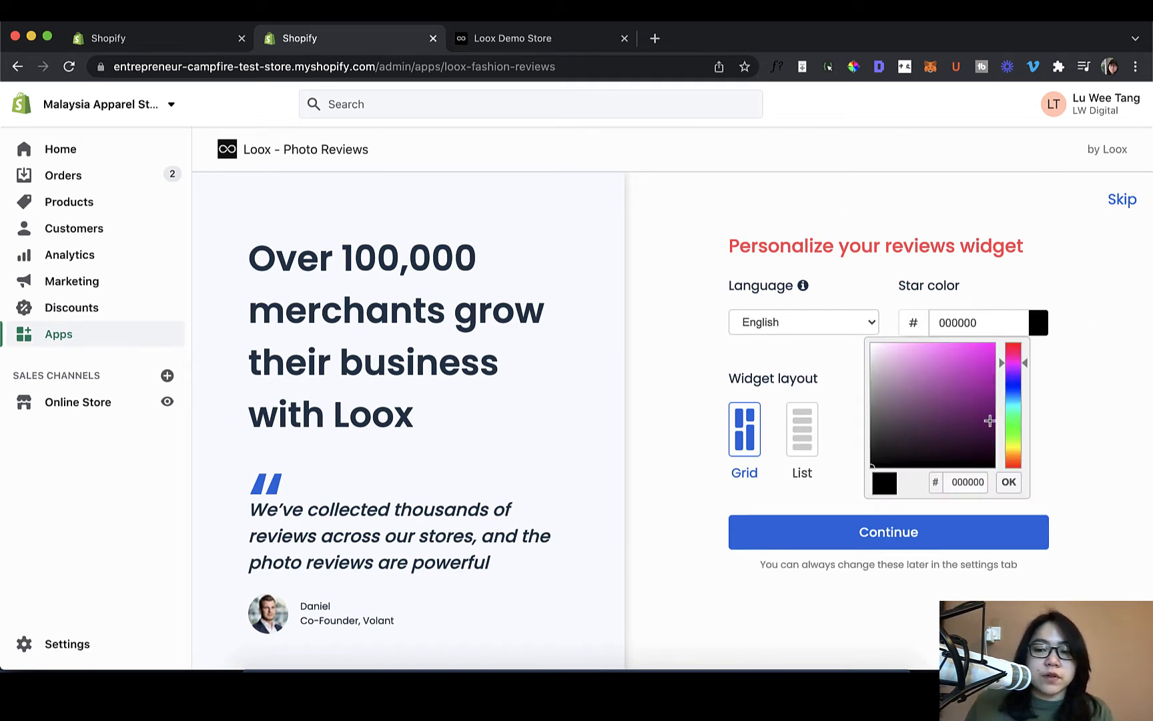
{"action": "left_click_drag", "start_coordinate": [1009, 430], "coordinate": [1009, 443]}
{"action": "left_click", "coordinate": [970, 372]}
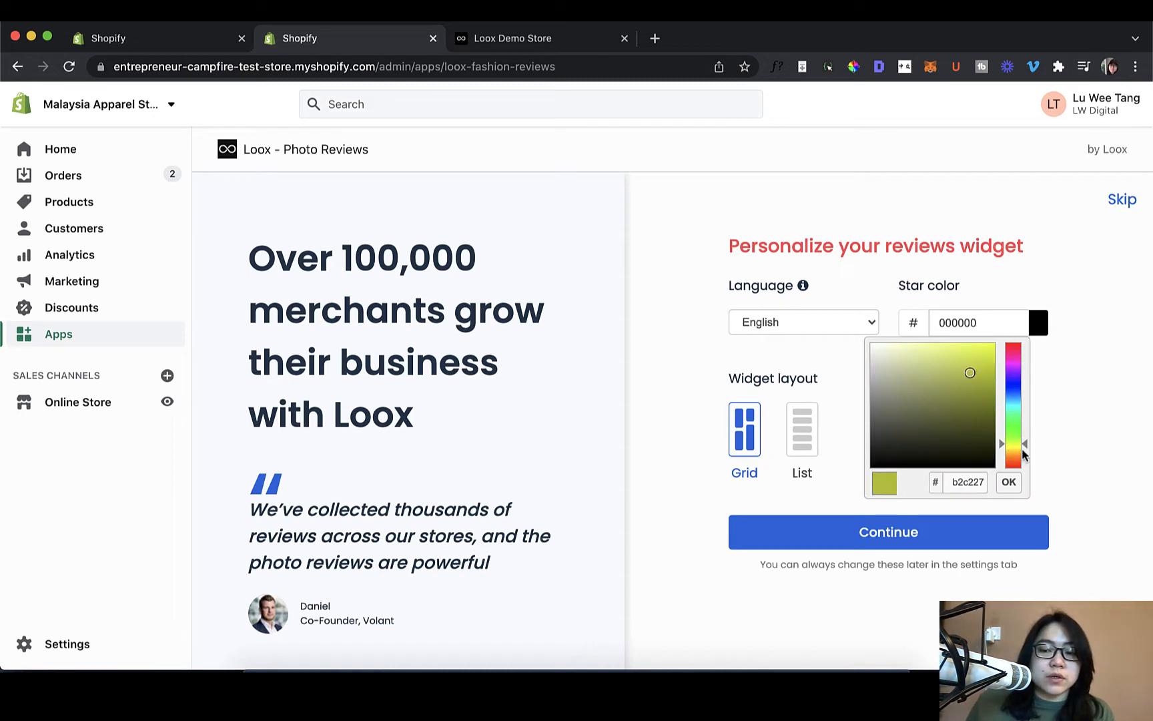
{"action": "left_click_drag", "start_coordinate": [970, 373], "coordinate": [993, 353]}
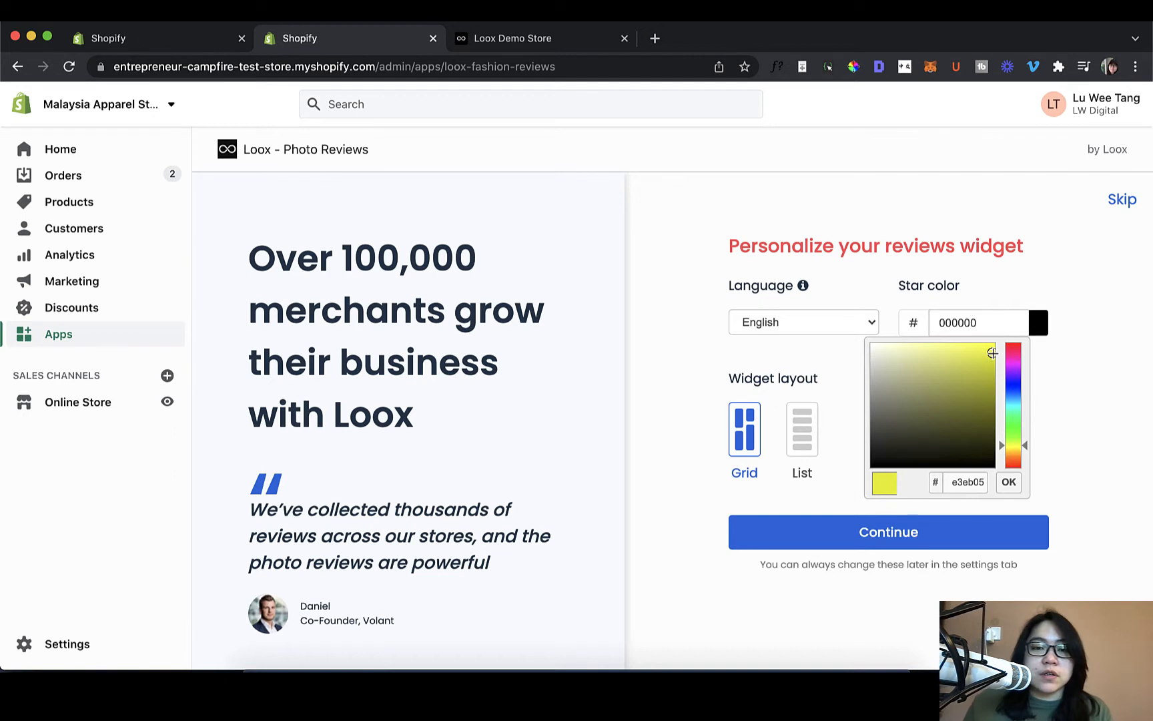
{"action": "left_click", "coordinate": [1010, 481]}
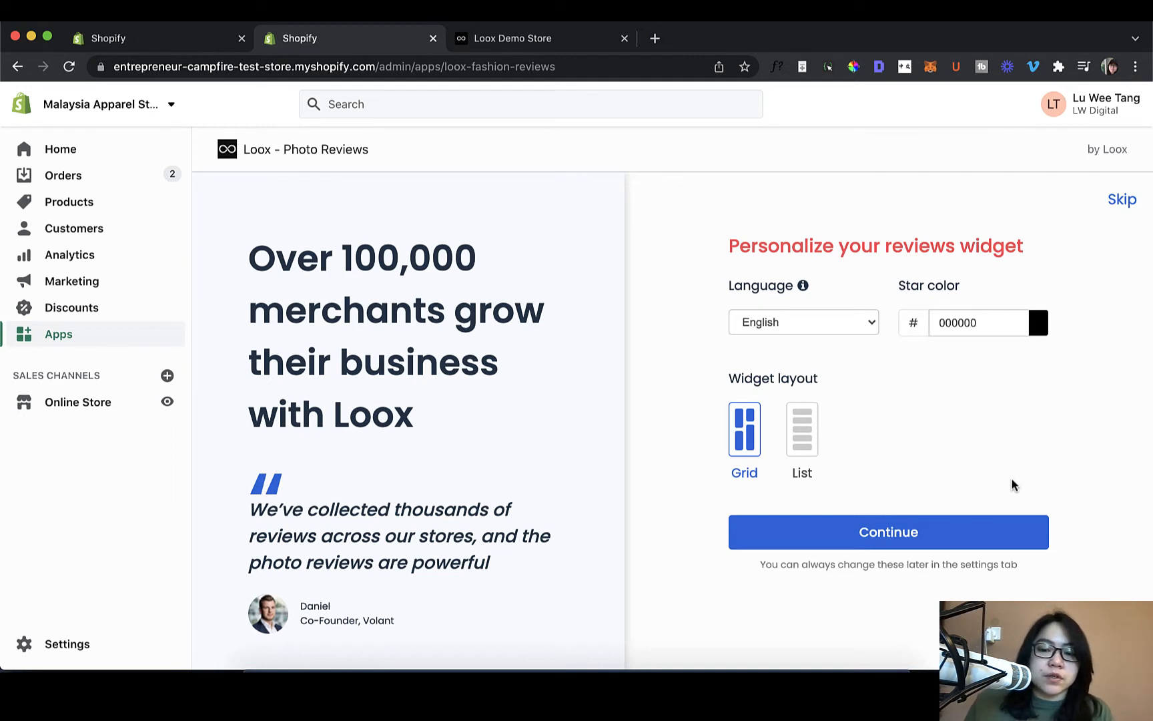
{"action": "left_click", "coordinate": [1037, 323]}
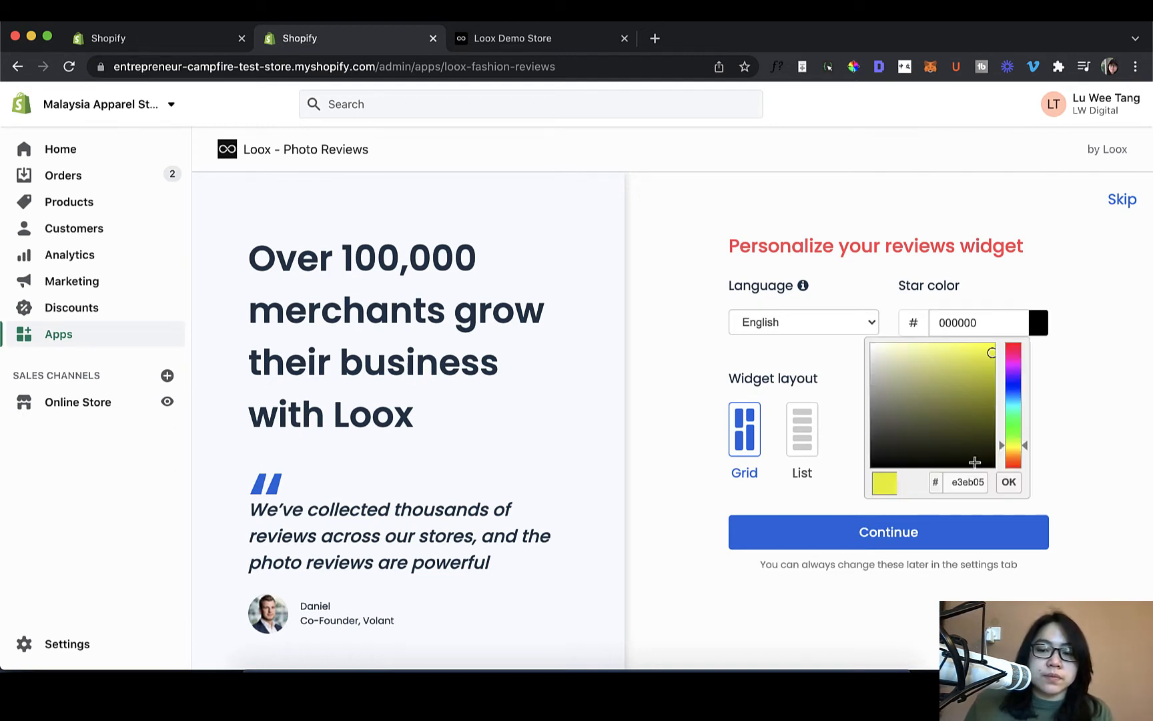
{"action": "left_click", "coordinate": [1004, 482]}
Set the reviews widget's star color to the yellow-green c8d606
{"action": "left_click", "coordinate": [994, 327]}
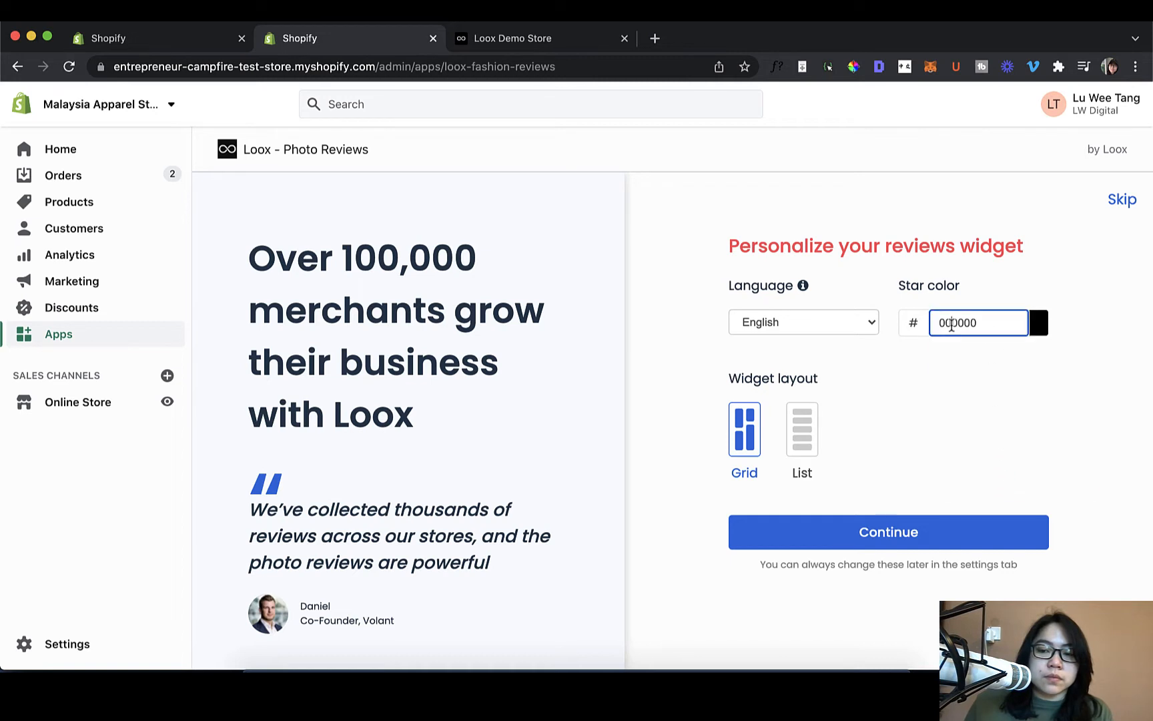
{"action": "left_click", "coordinate": [1076, 444]}
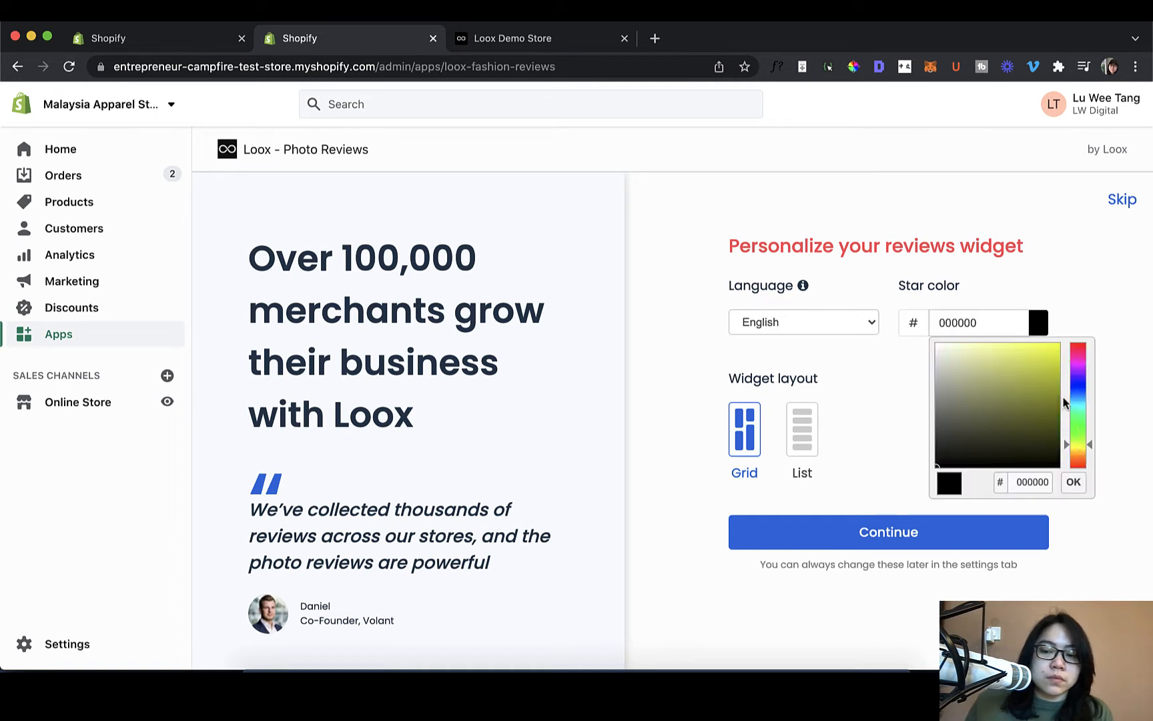
{"action": "left_click", "coordinate": [1048, 368]}
{"action": "mouse_move", "coordinate": [1048, 368]}
{"action": "left_mouse_down"}
{"action": "mouse_move", "coordinate": [1056, 351]}
{"action": "mouse_move", "coordinate": [1056, 362]}
{"action": "left_mouse_up"}
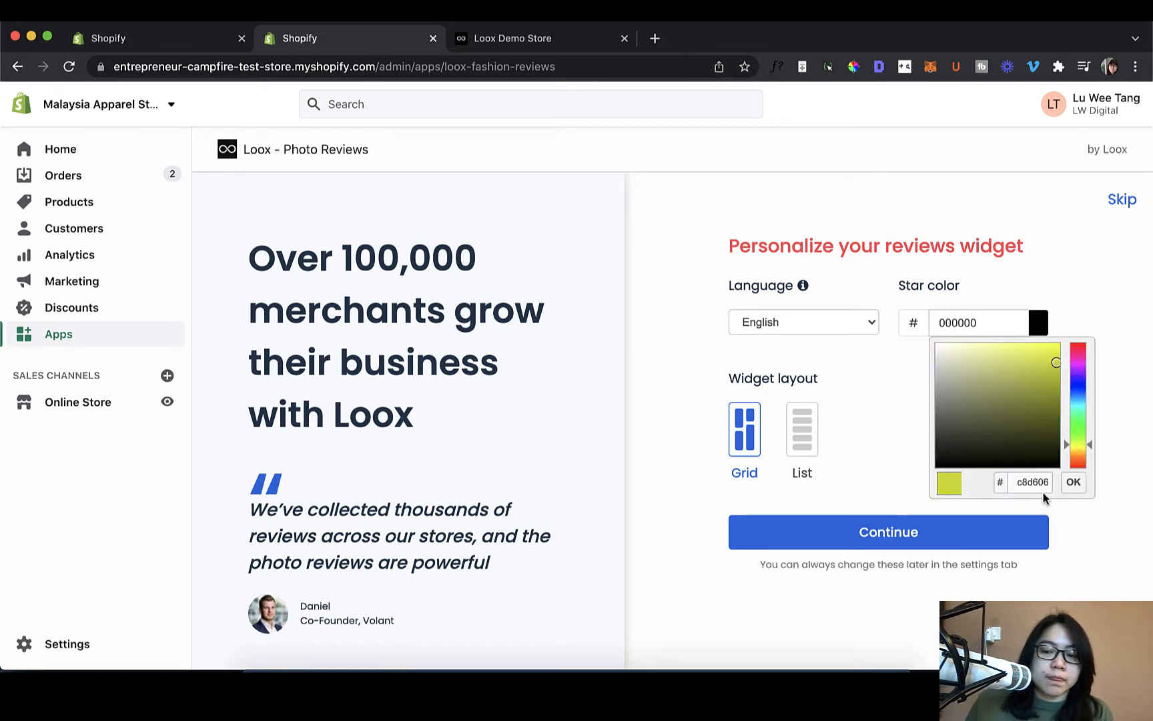
{"action": "left_click", "coordinate": [1074, 482]}
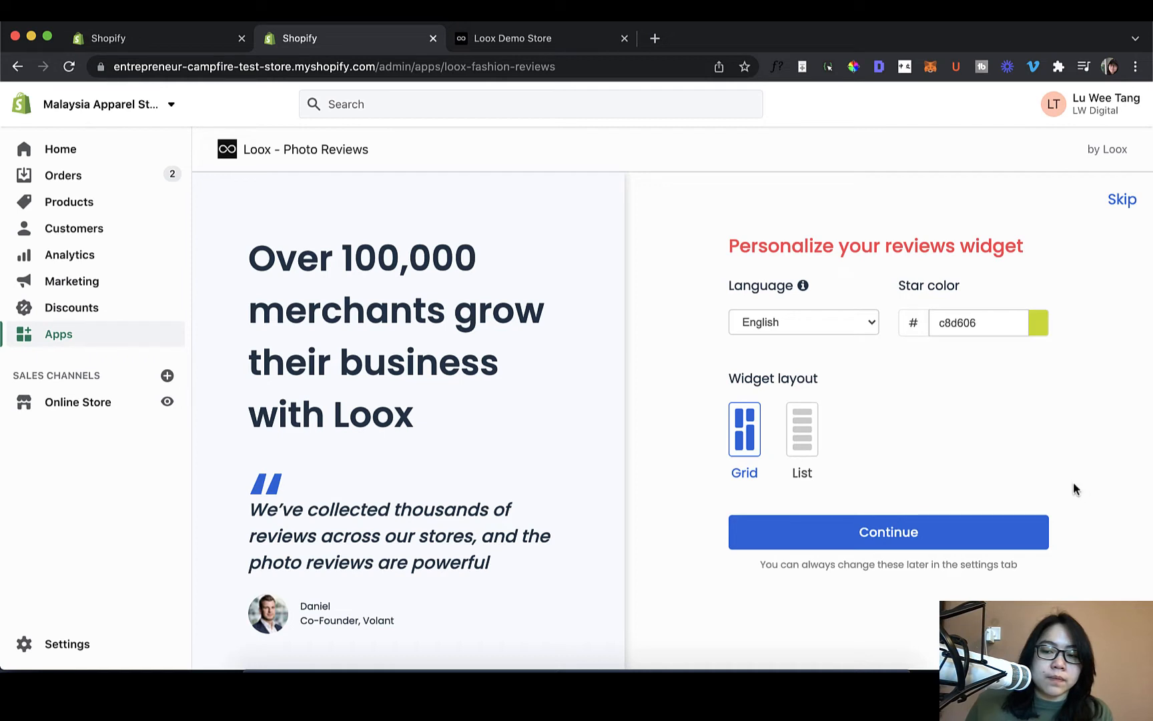
Try to change the star color to a brighter yellow, f0f70f
{"action": "left_click", "coordinate": [1036, 323]}
{"action": "left_click", "coordinate": [988, 347]}
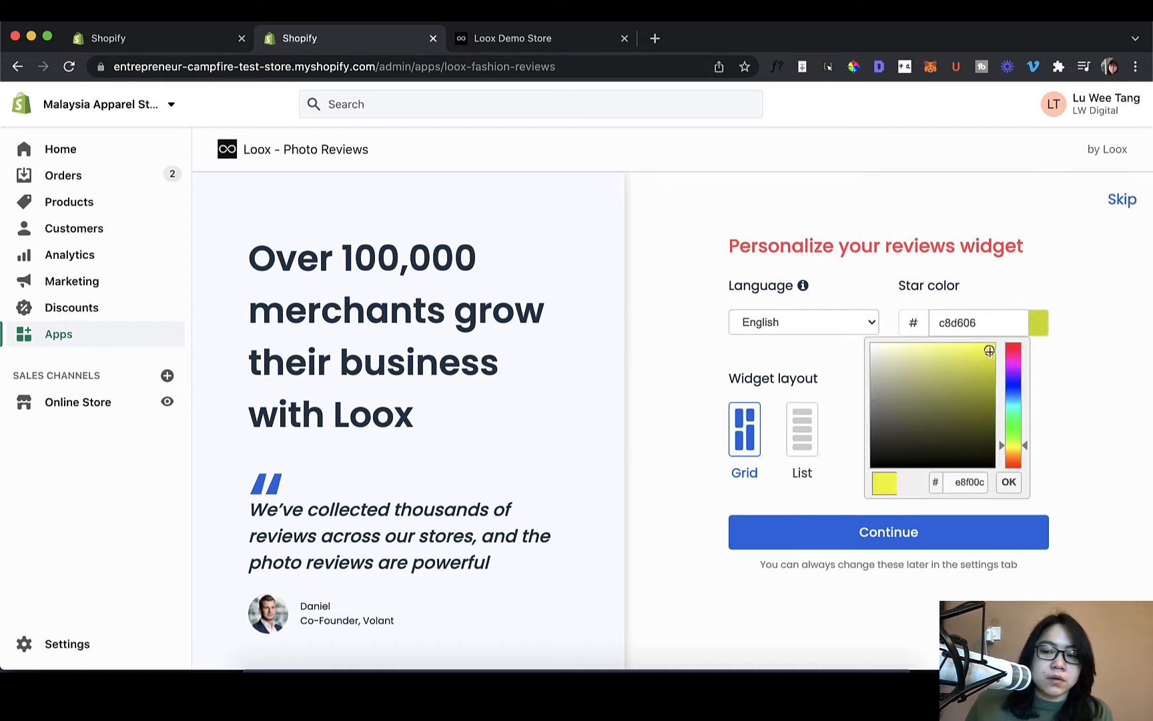
{"action": "left_click", "coordinate": [1008, 482]}
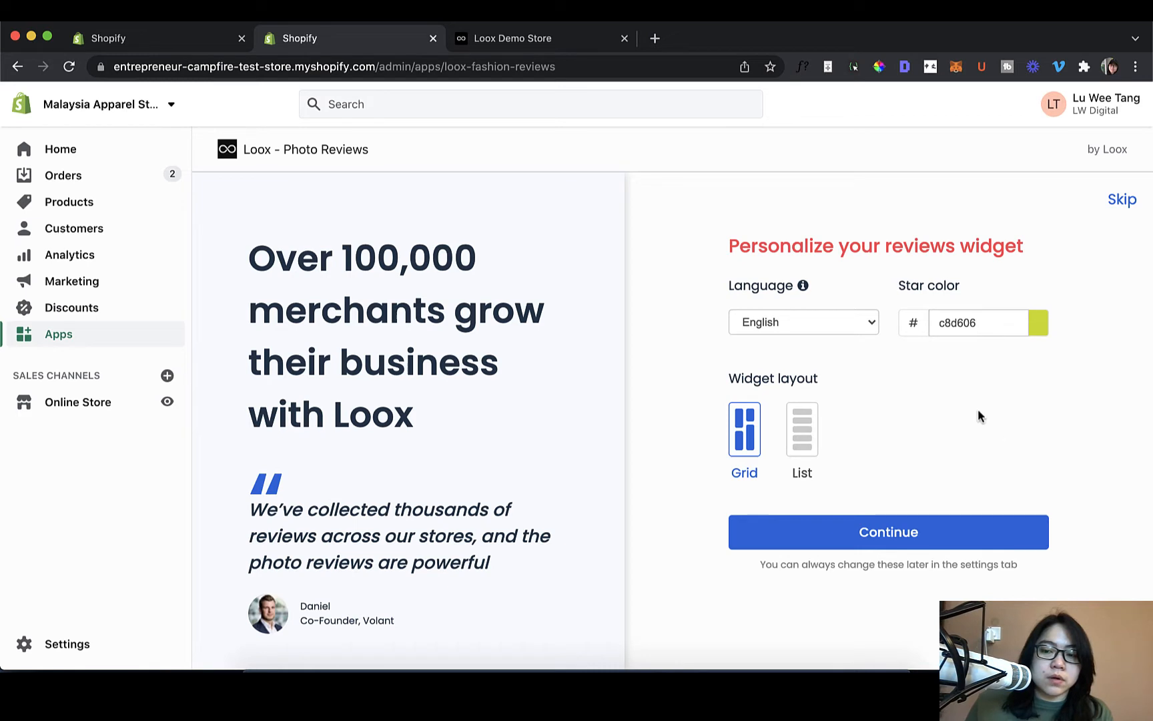
{"action": "left_click", "coordinate": [1038, 326]}
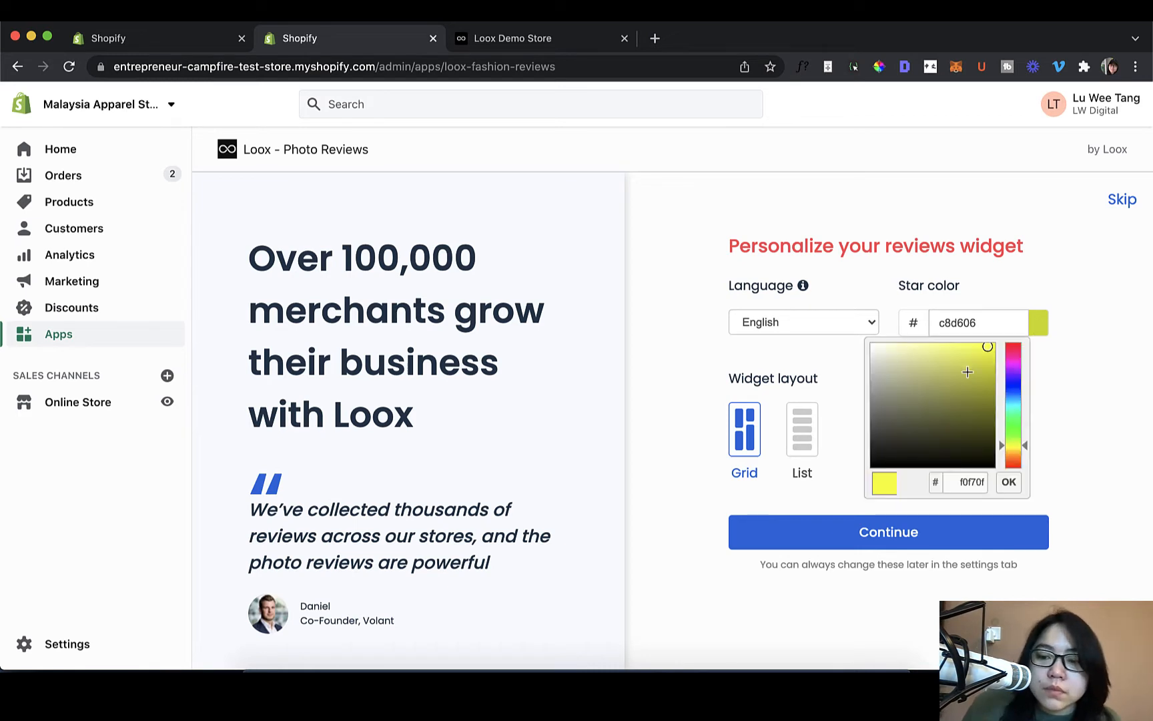
Set the star color to the bright yellow ebf211 and continue to the review request email with English and the Grid layout
{"action": "left_click", "coordinate": [946, 323]}
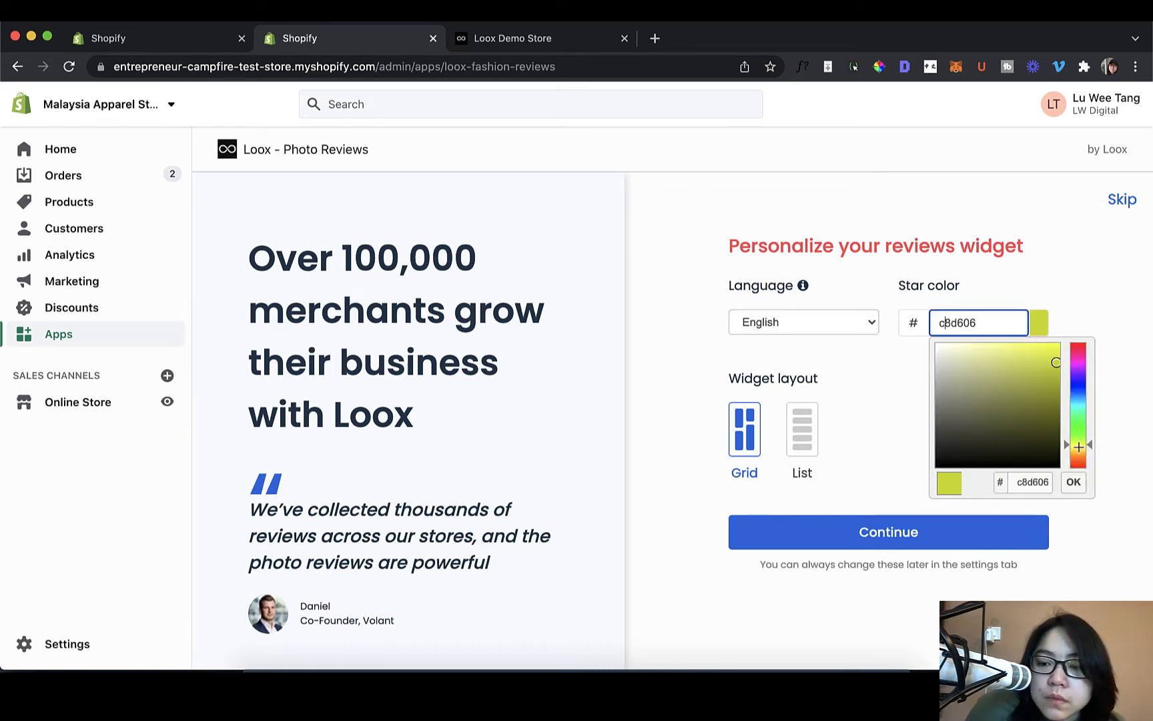
{"action": "left_click", "coordinate": [1044, 367]}
{"action": "left_click", "coordinate": [1071, 444]}
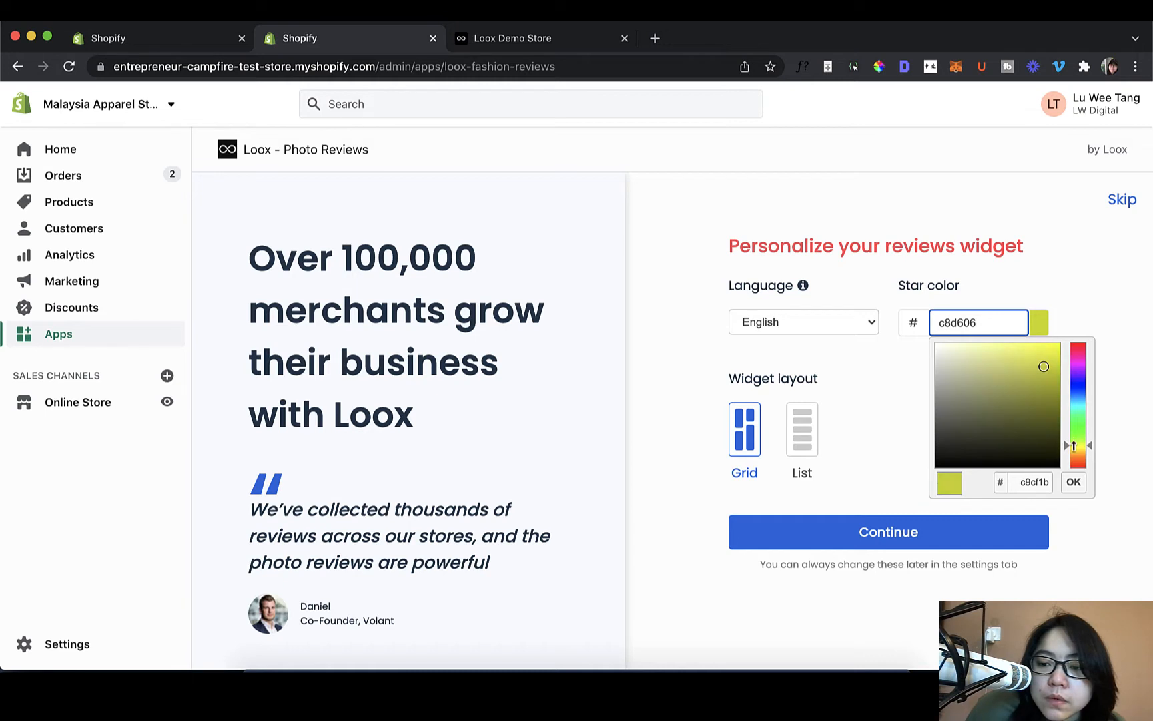
{"action": "left_click", "coordinate": [1052, 350]}
{"action": "left_click", "coordinate": [1073, 482]}
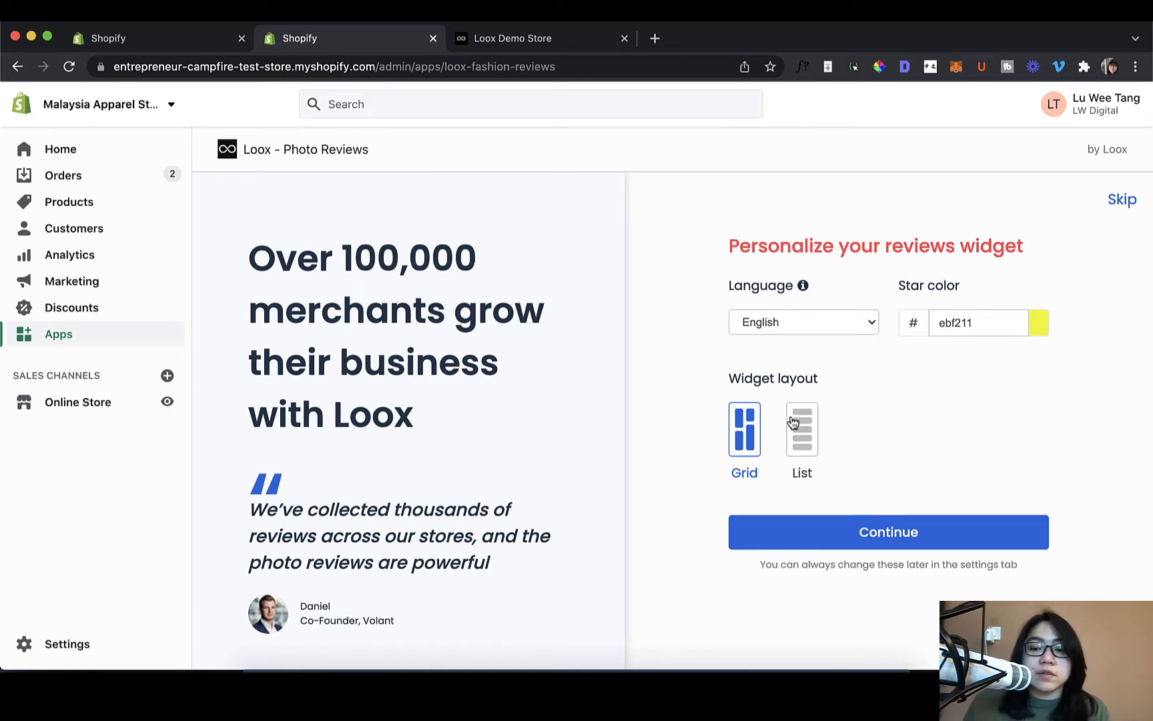
{"action": "left_click", "coordinate": [879, 525]}
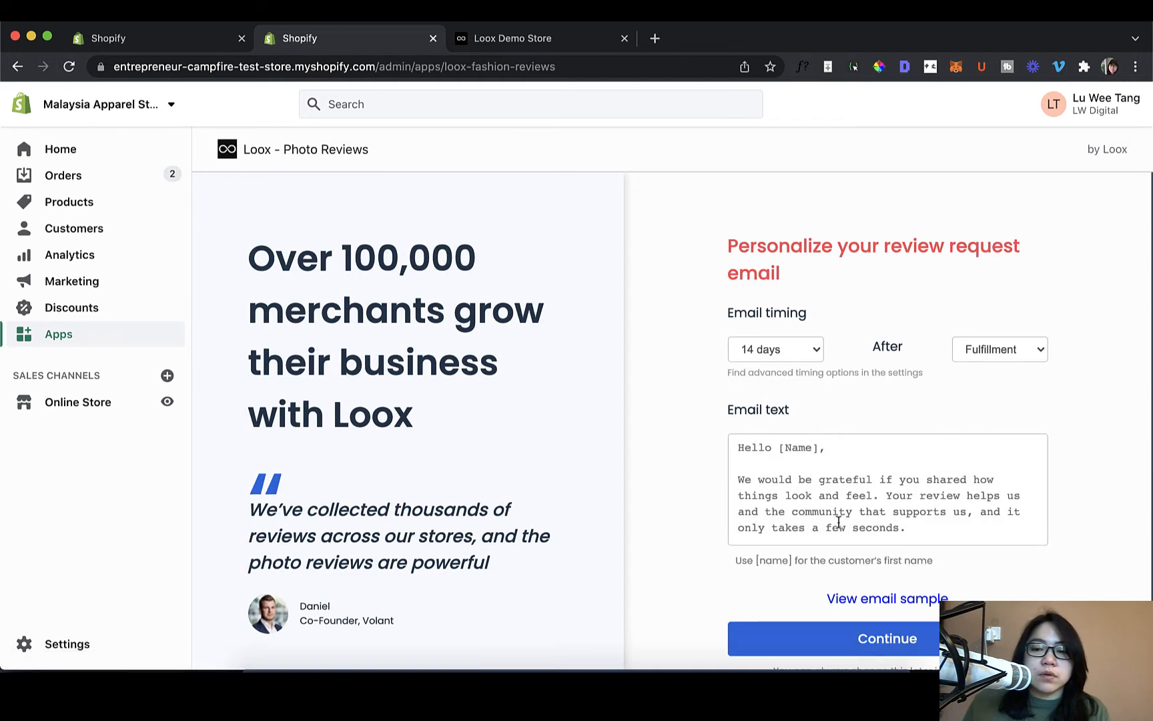
Examine the review request email's timing options, both the delay in days and the event it counts from
{"action": "scroll", "coordinate": [839, 520], "scroll_direction": "down", "scroll_amount": 1}
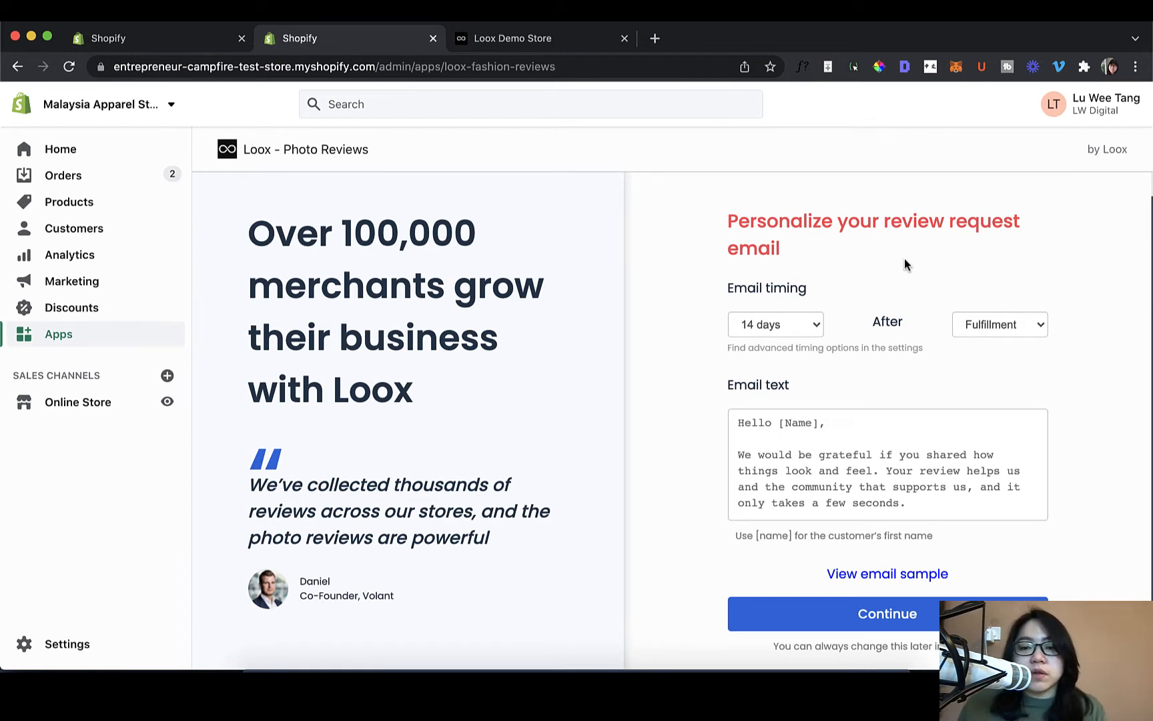
{"action": "left_click", "coordinate": [794, 328]}
{"action": "left_click", "coordinate": [795, 329]}
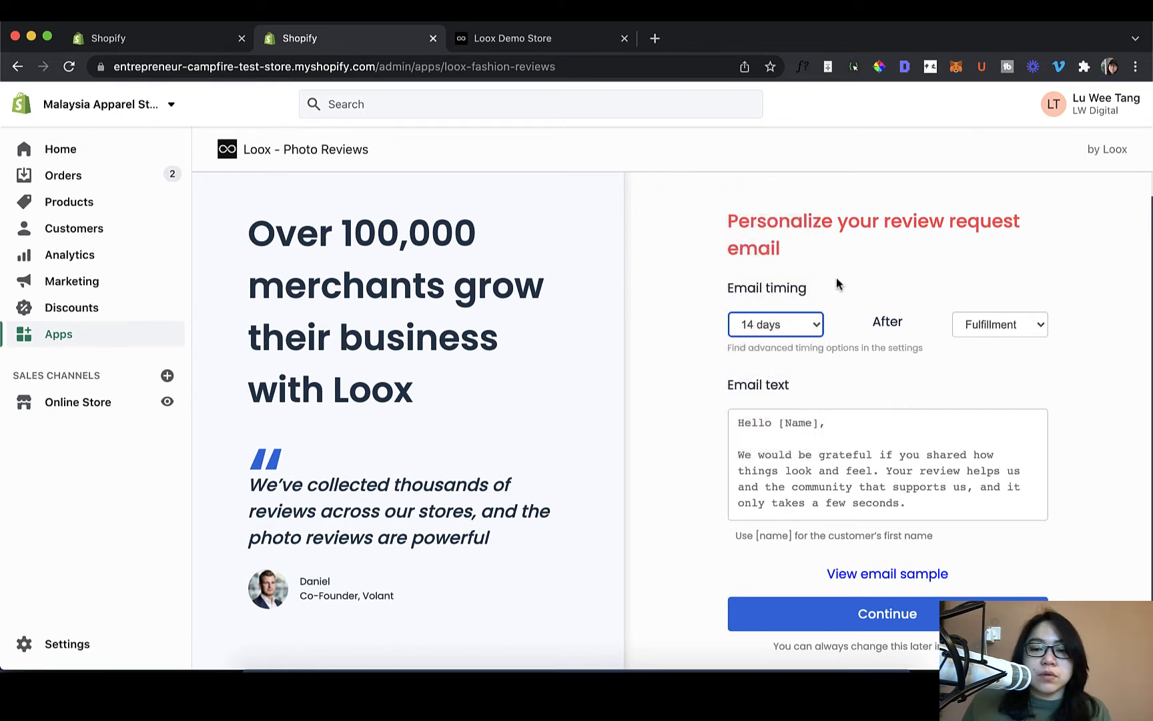
{"action": "left_click", "coordinate": [976, 332]}
{"action": "left_click", "coordinate": [881, 367]}
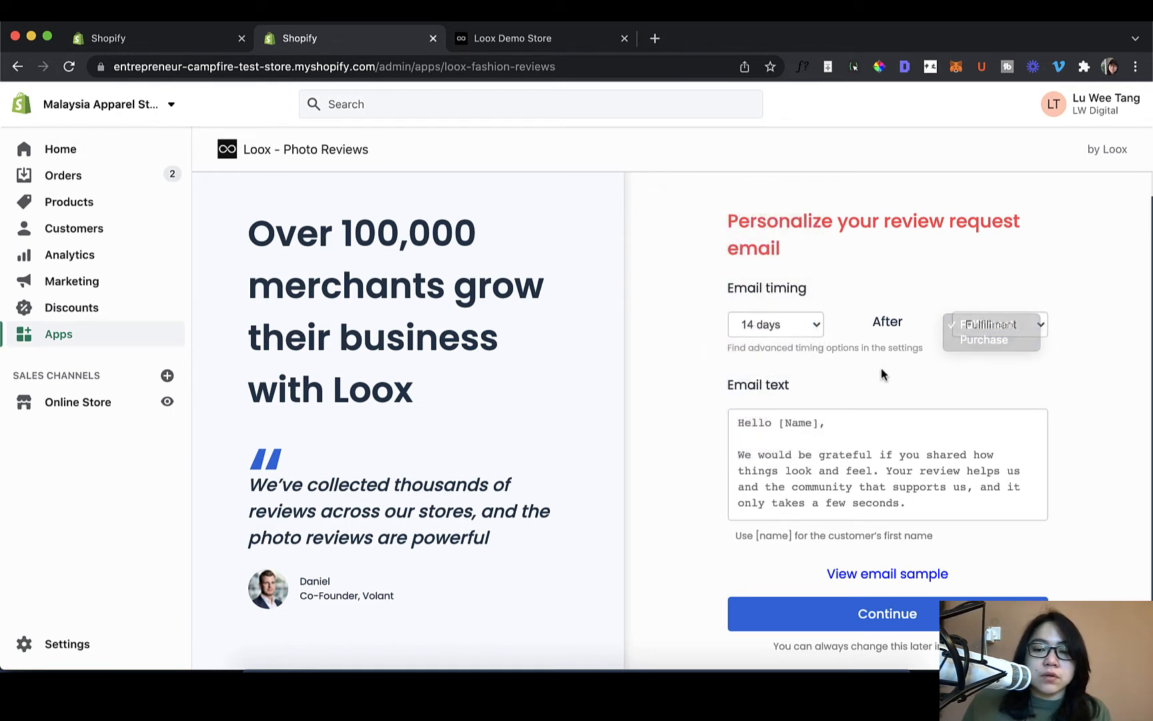
{"action": "left_click", "coordinate": [818, 327]}
{"action": "left_click", "coordinate": [912, 289]}
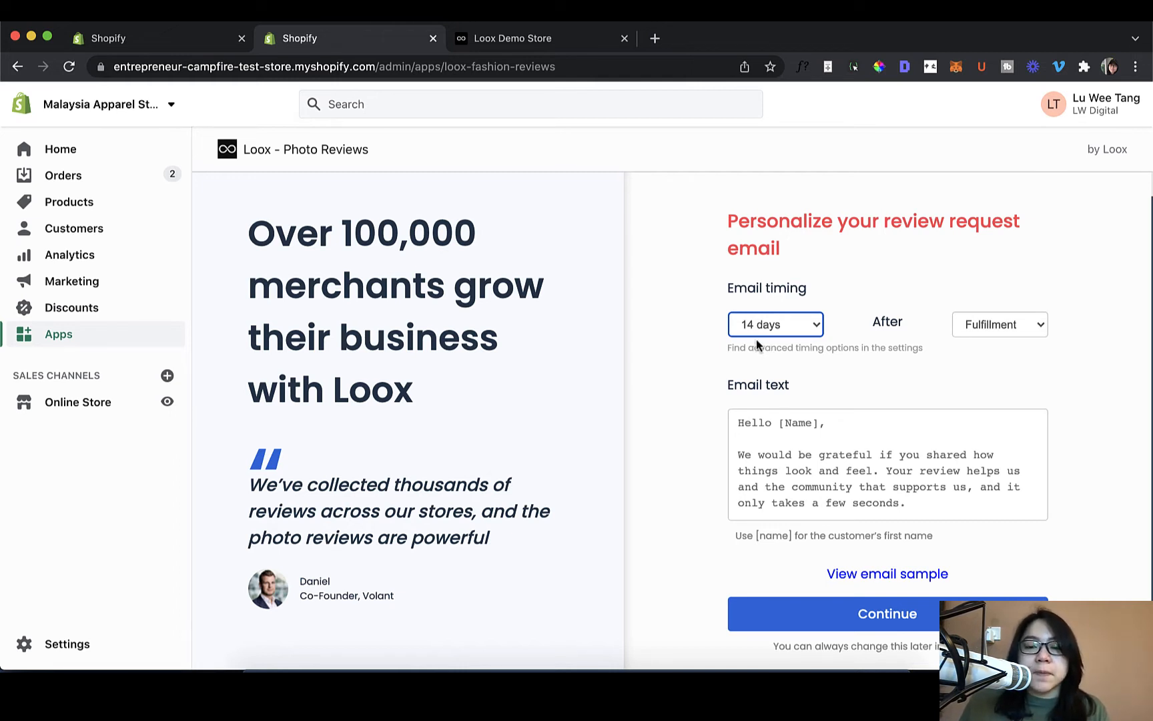
{"action": "left_click", "coordinate": [771, 326]}
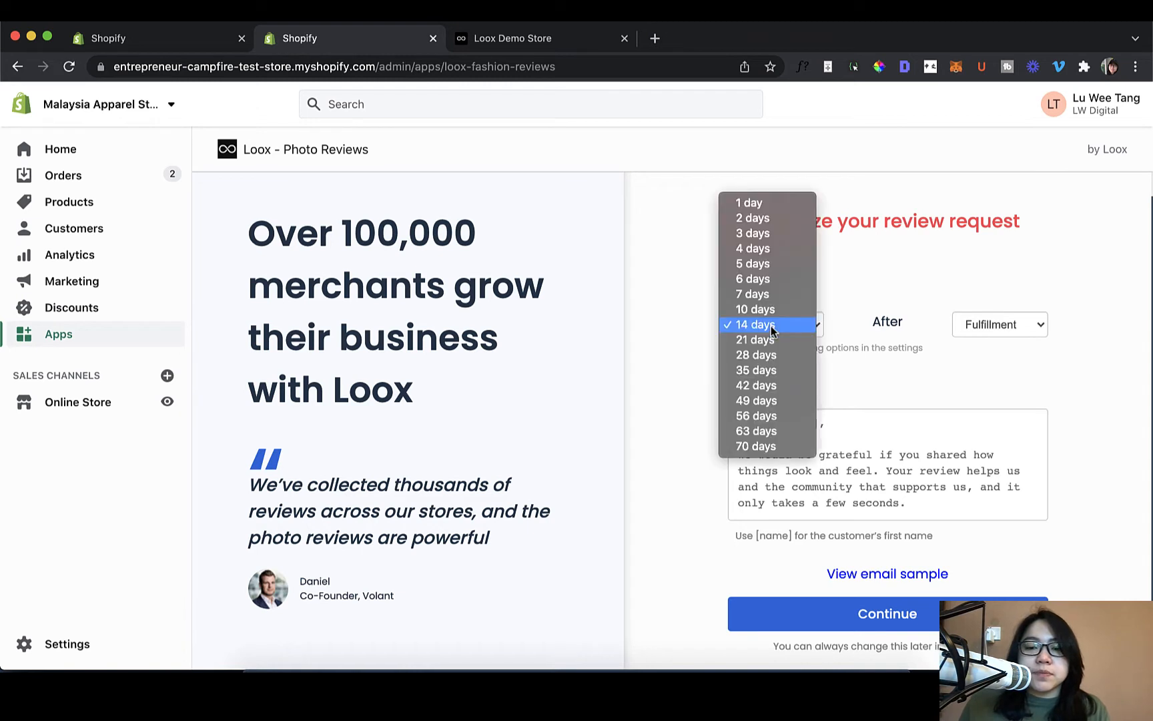
{"action": "left_click", "coordinate": [817, 316]}
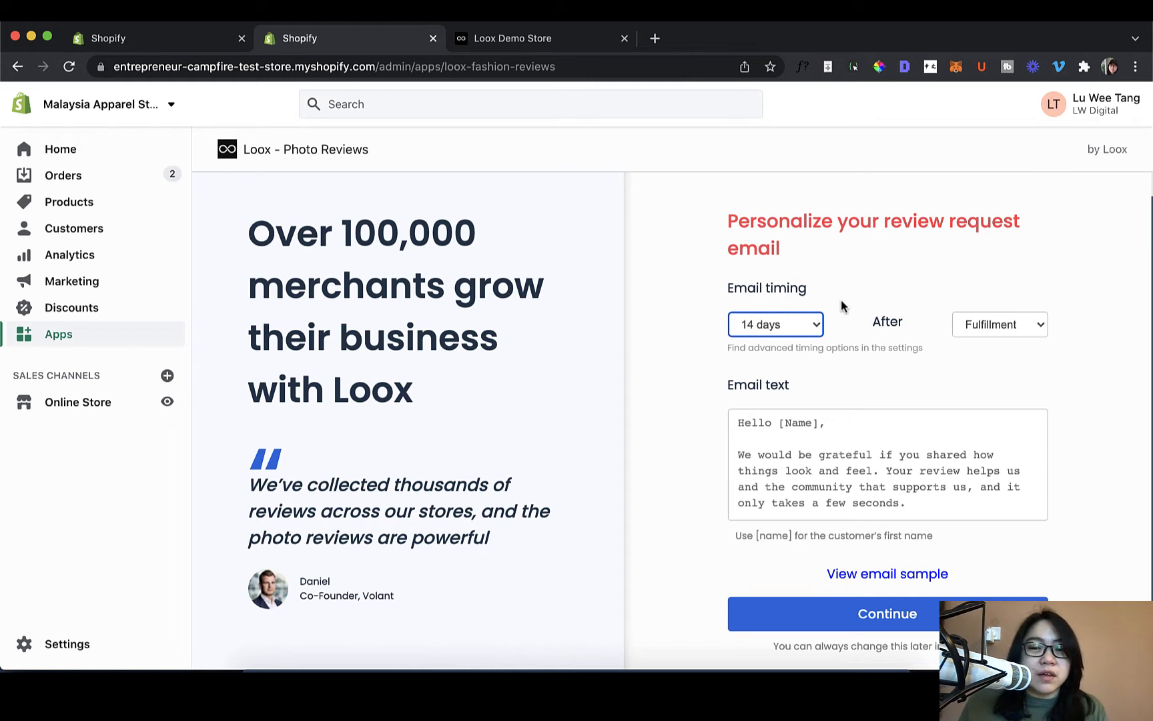
{"action": "left_click", "coordinate": [793, 324]}
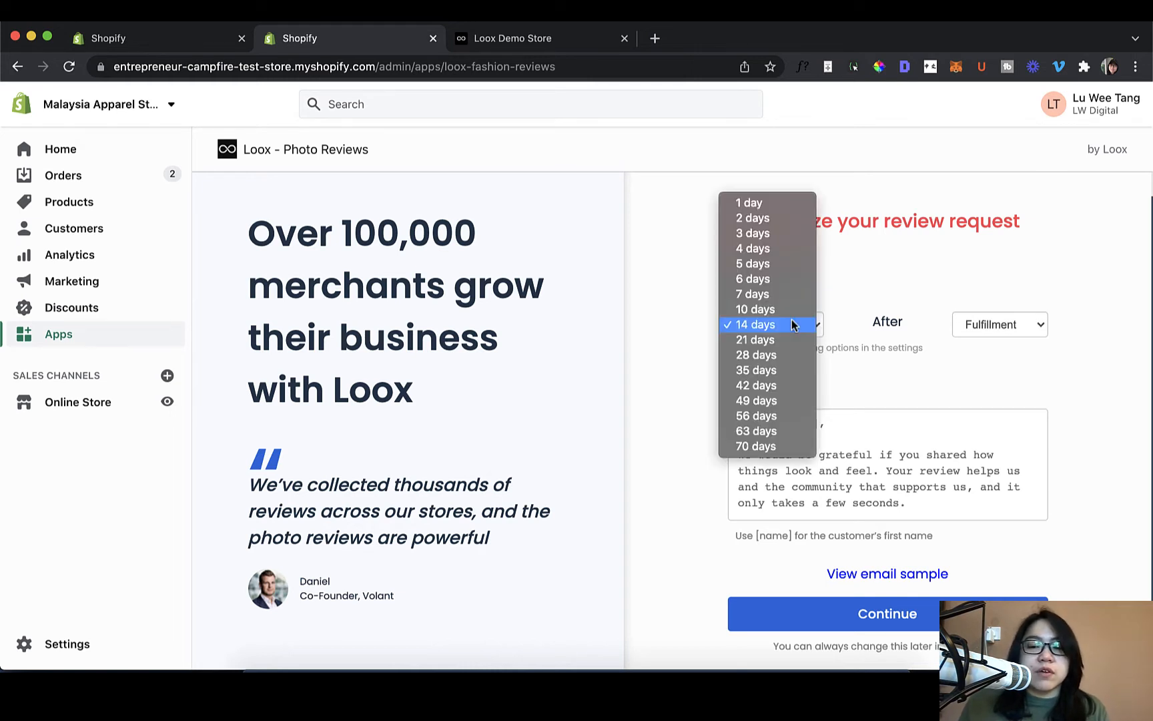
{"action": "left_click", "coordinate": [792, 324]}
Compare the Fulfillment and Purchase triggers with the available email delays, keeping 14 days after fulfillment
{"action": "left_click", "coordinate": [1002, 330]}
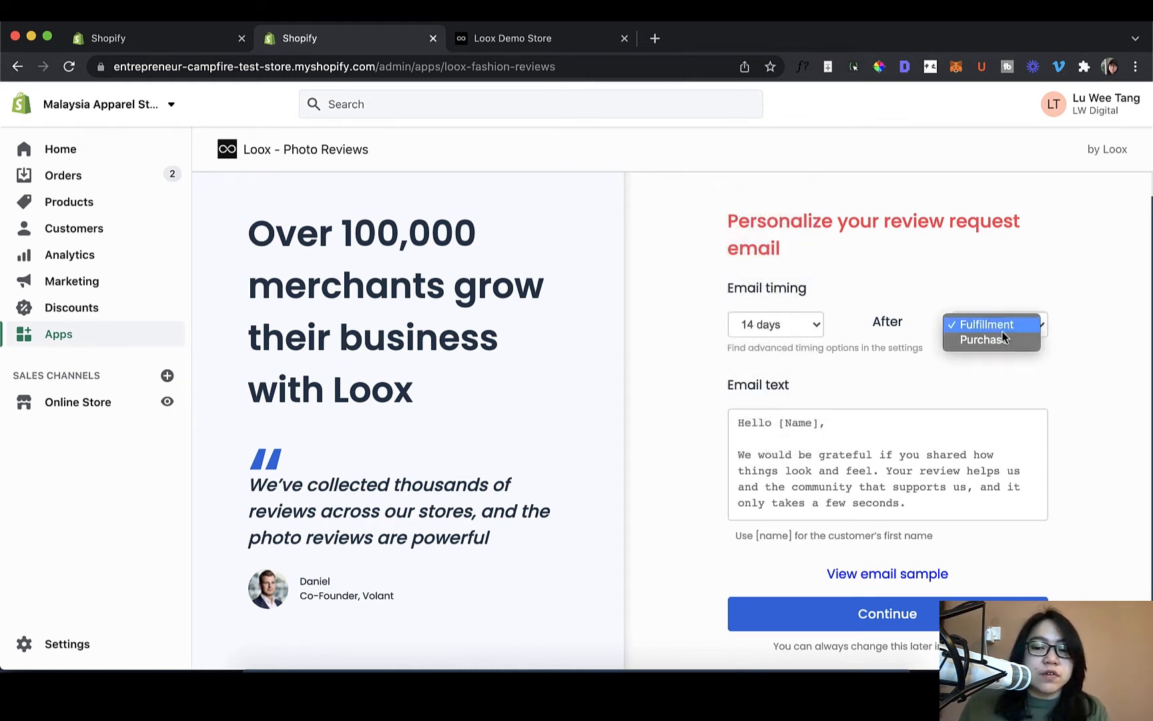
{"action": "left_click", "coordinate": [1002, 281]}
{"action": "left_click", "coordinate": [976, 325]}
{"action": "left_click", "coordinate": [989, 263]}
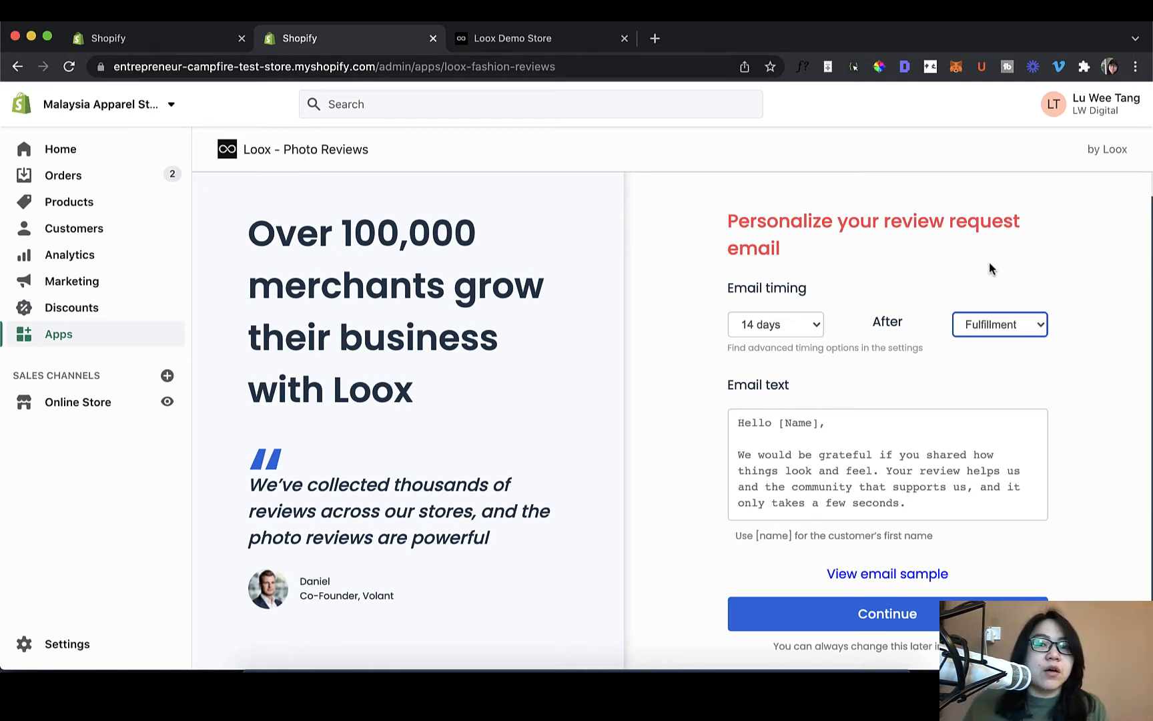
{"action": "left_click", "coordinate": [978, 332]}
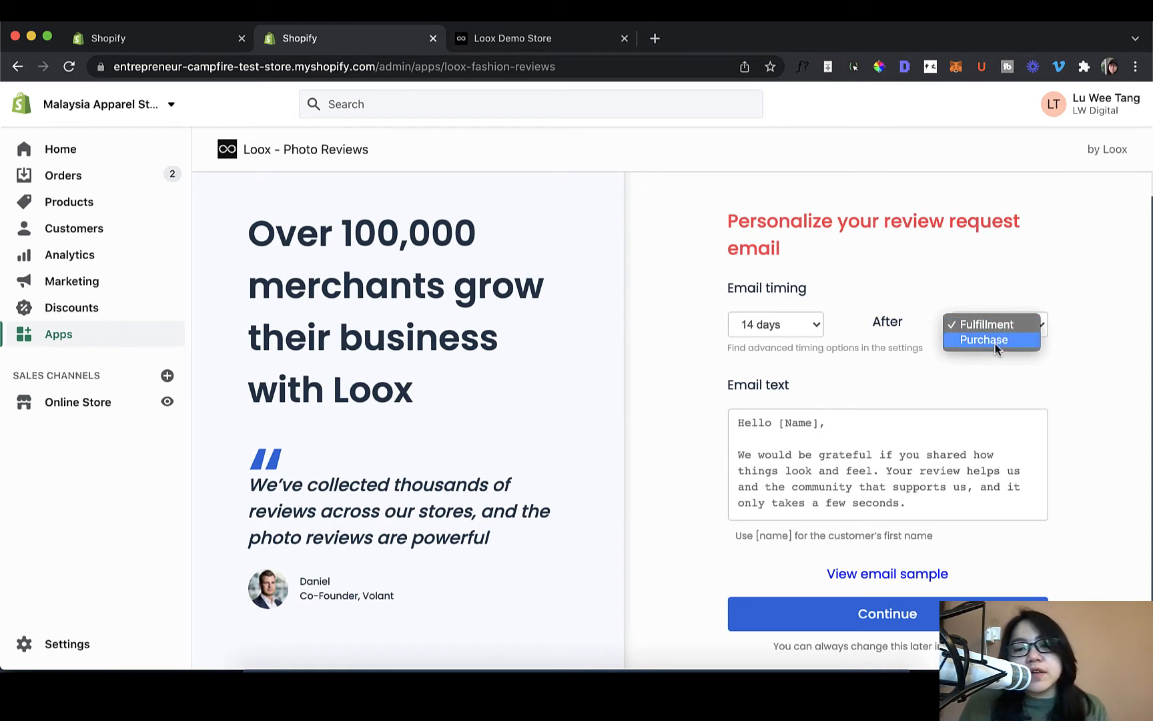
{"action": "left_click", "coordinate": [923, 368]}
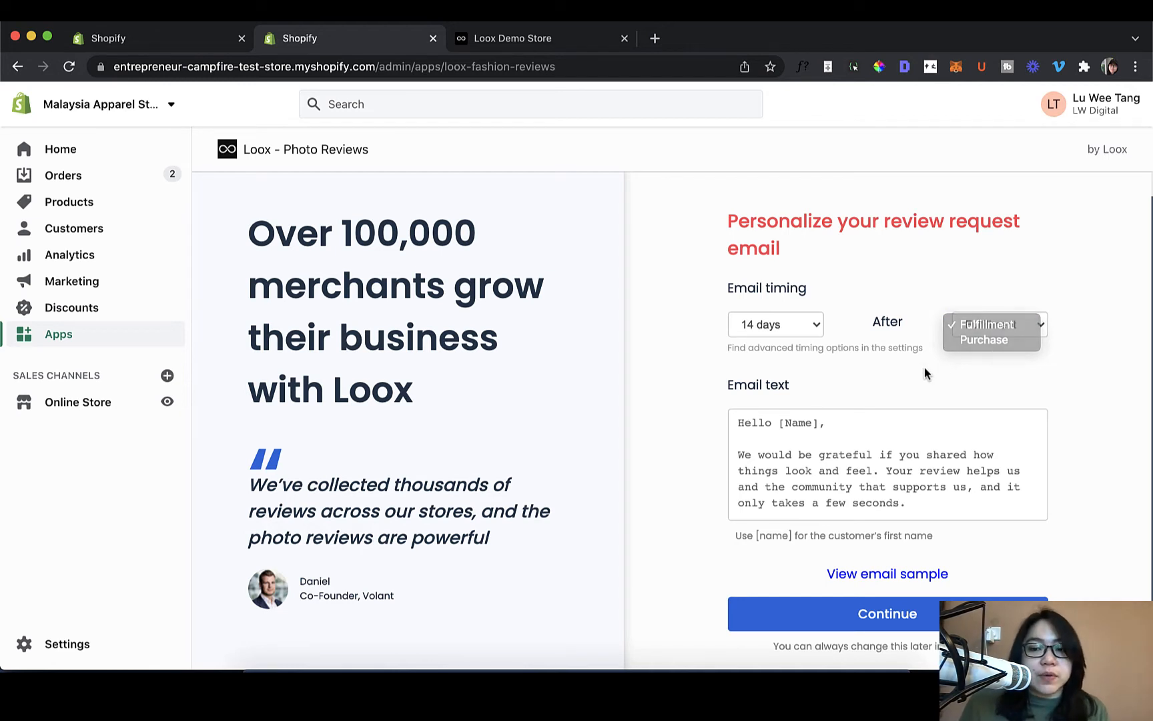
{"action": "left_click", "coordinate": [805, 332]}
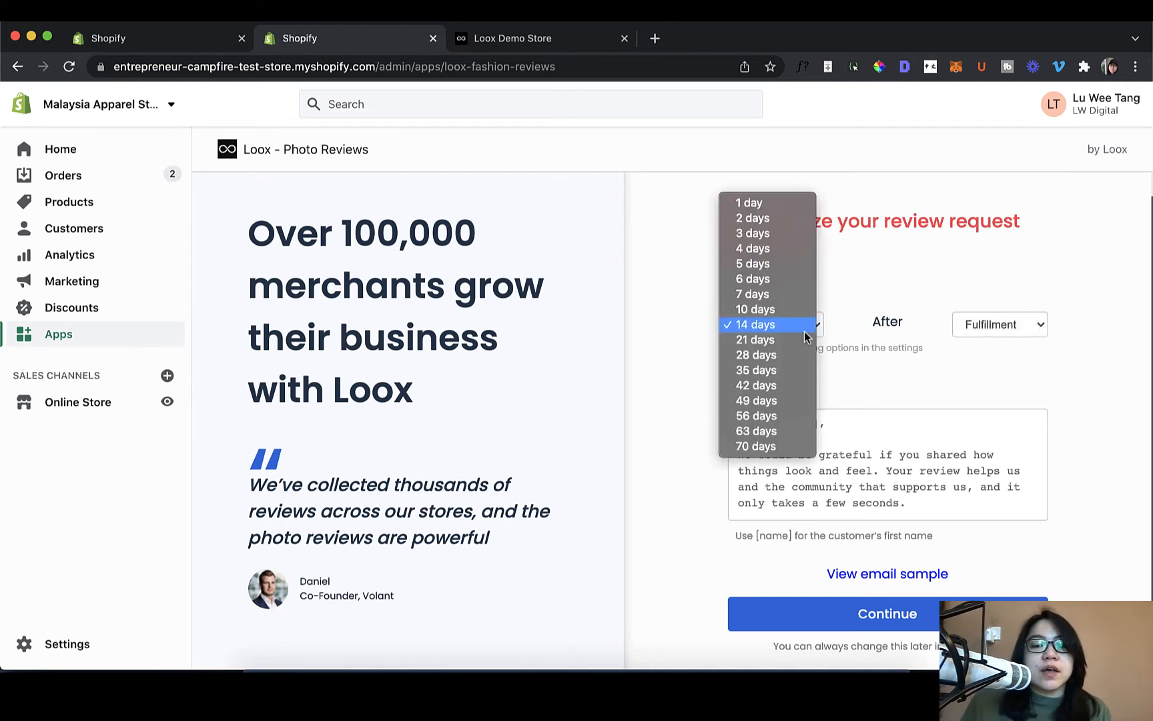
{"action": "left_click", "coordinate": [793, 324]}
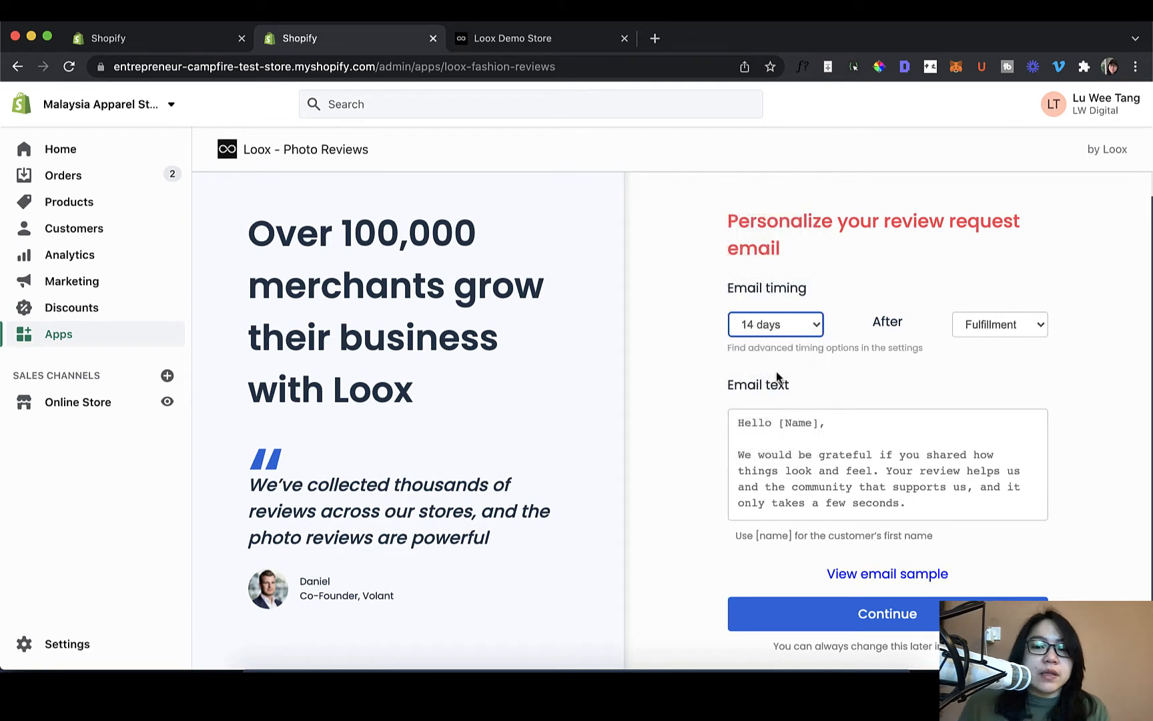
{"action": "left_click", "coordinate": [795, 332]}
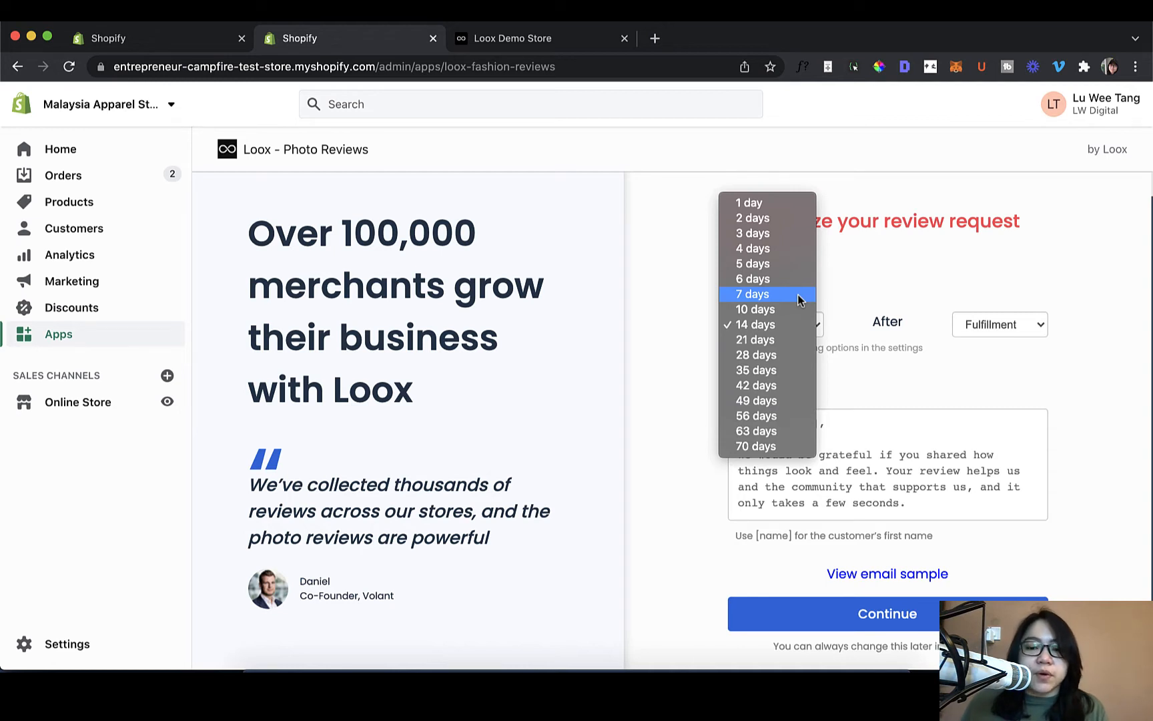
{"action": "left_click", "coordinate": [930, 265]}
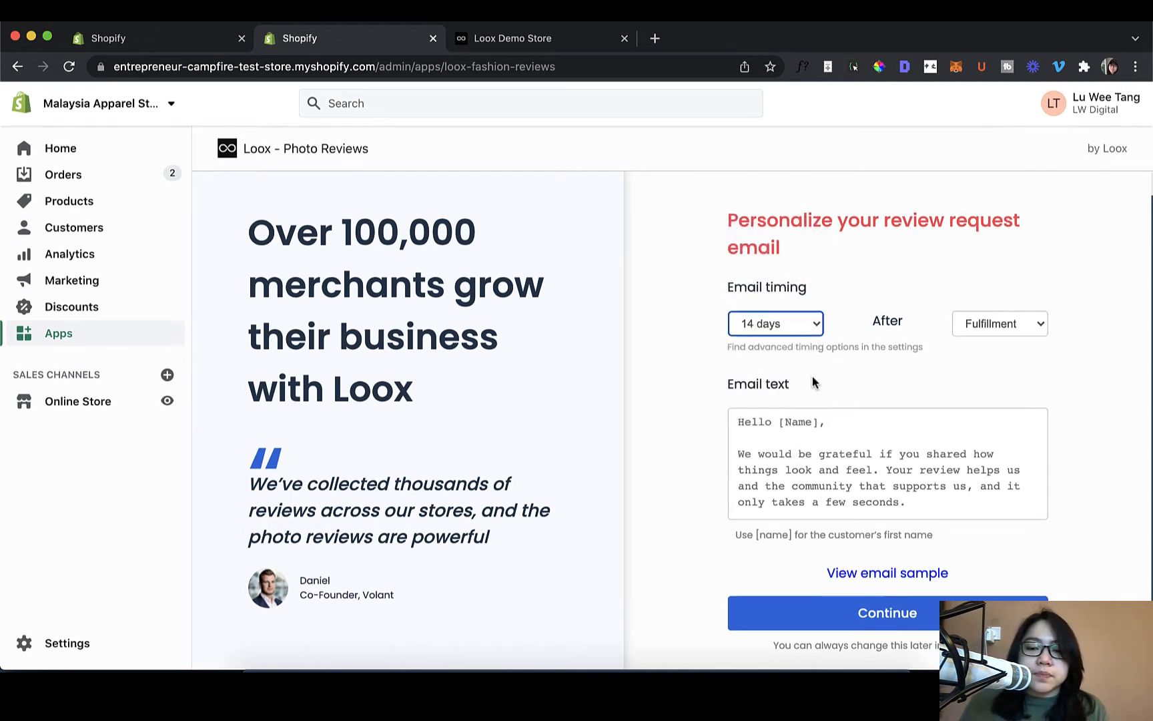
Accept the default review request email text and timing, and offer a 15% discount for photo or video reviews
{"action": "left_click", "coordinate": [741, 420]}
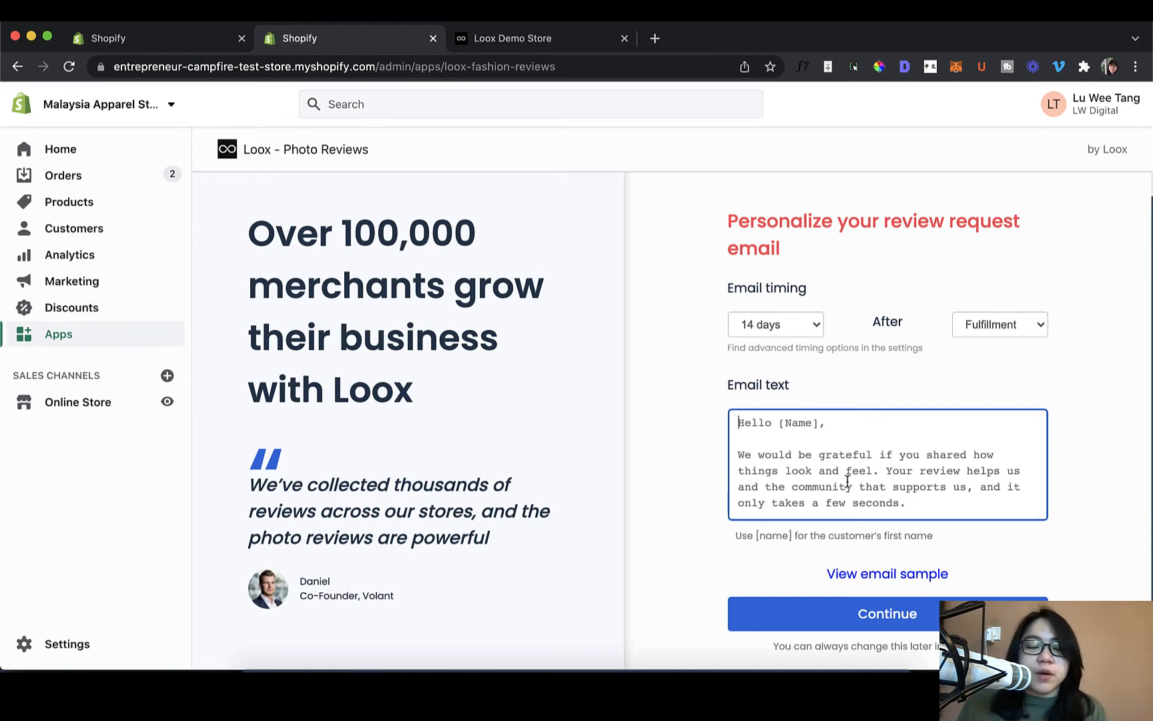
{"action": "left_click", "coordinate": [834, 617]}
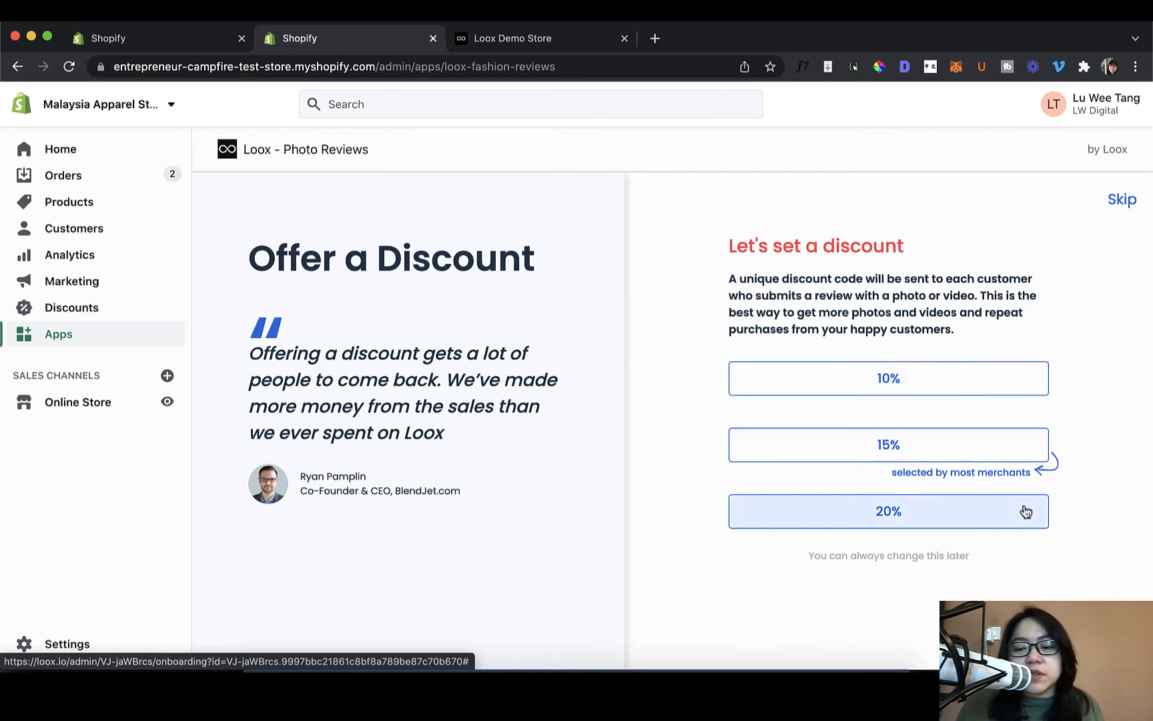
{"action": "left_click", "coordinate": [900, 458]}
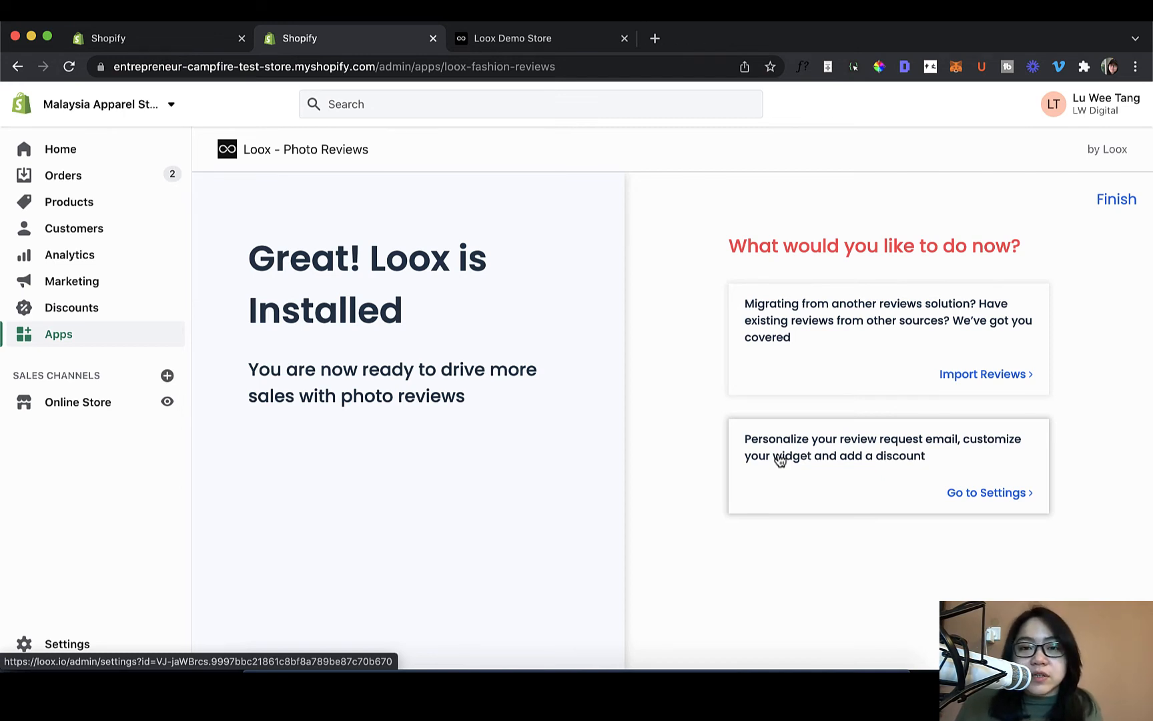
Open the Loox settings and skim the Collect reviews page from language through email, discount and reminder settings
{"action": "left_click", "coordinate": [969, 492]}
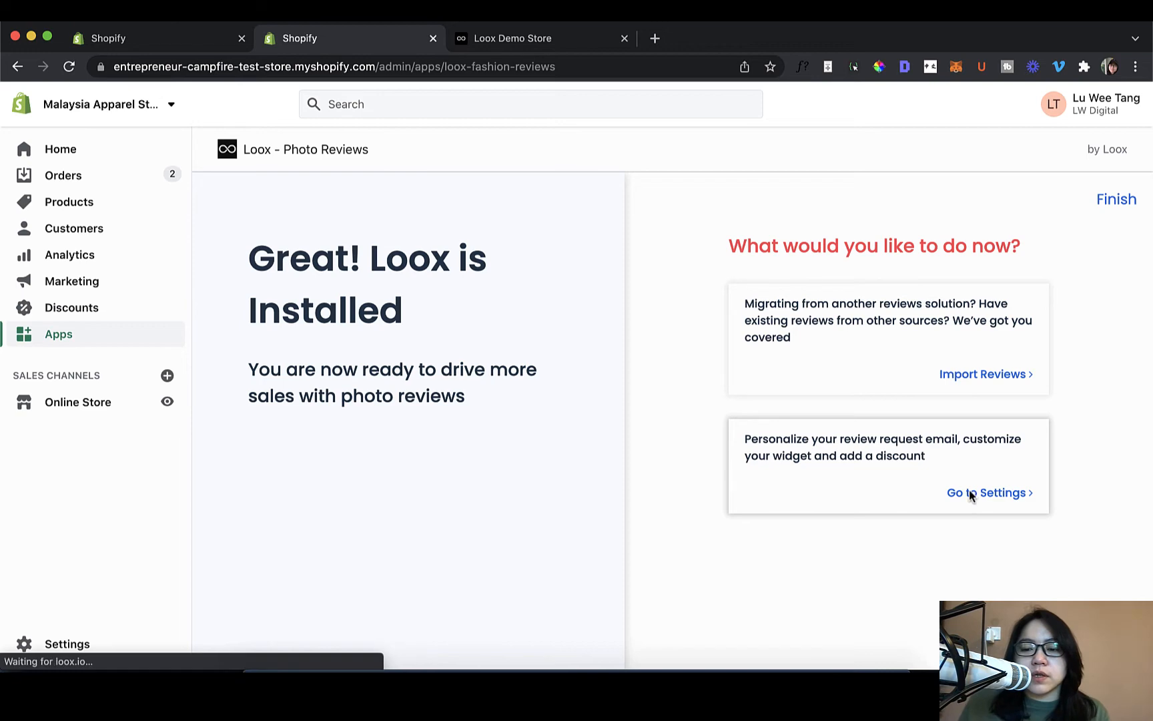
{"action": "scroll", "coordinate": [962, 516], "scroll_direction": "down", "scroll_amount": 2}
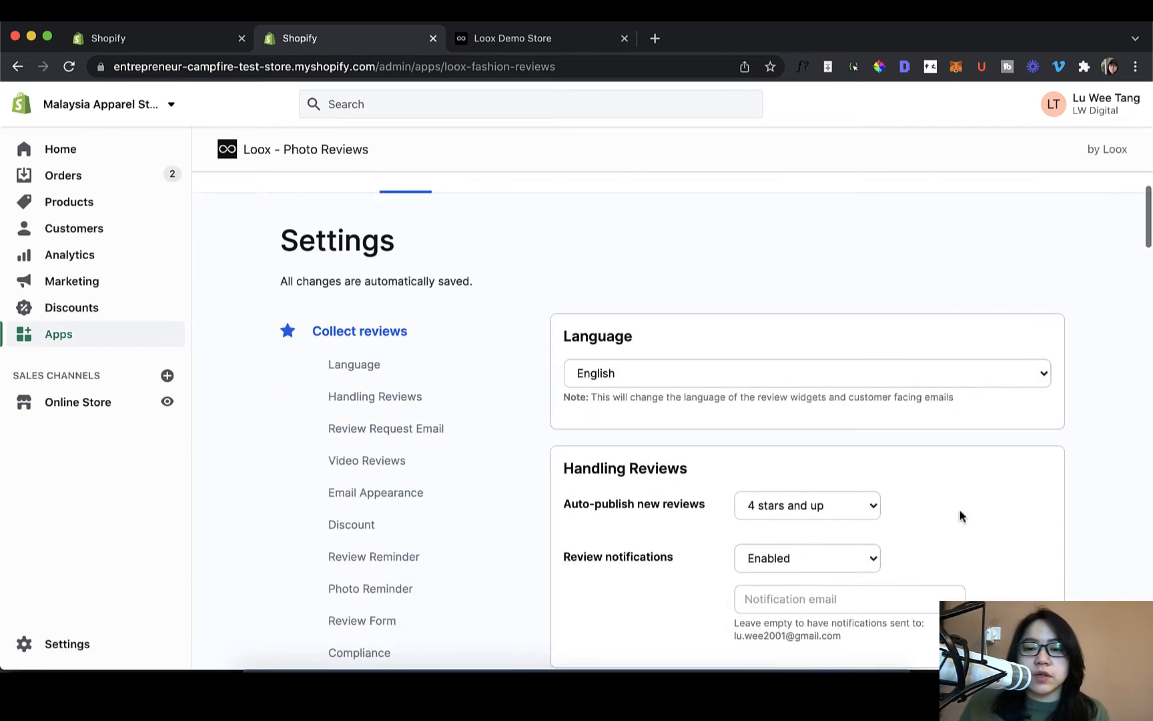
{"action": "scroll", "coordinate": [961, 516], "scroll_direction": "down", "scroll_amount": 7}
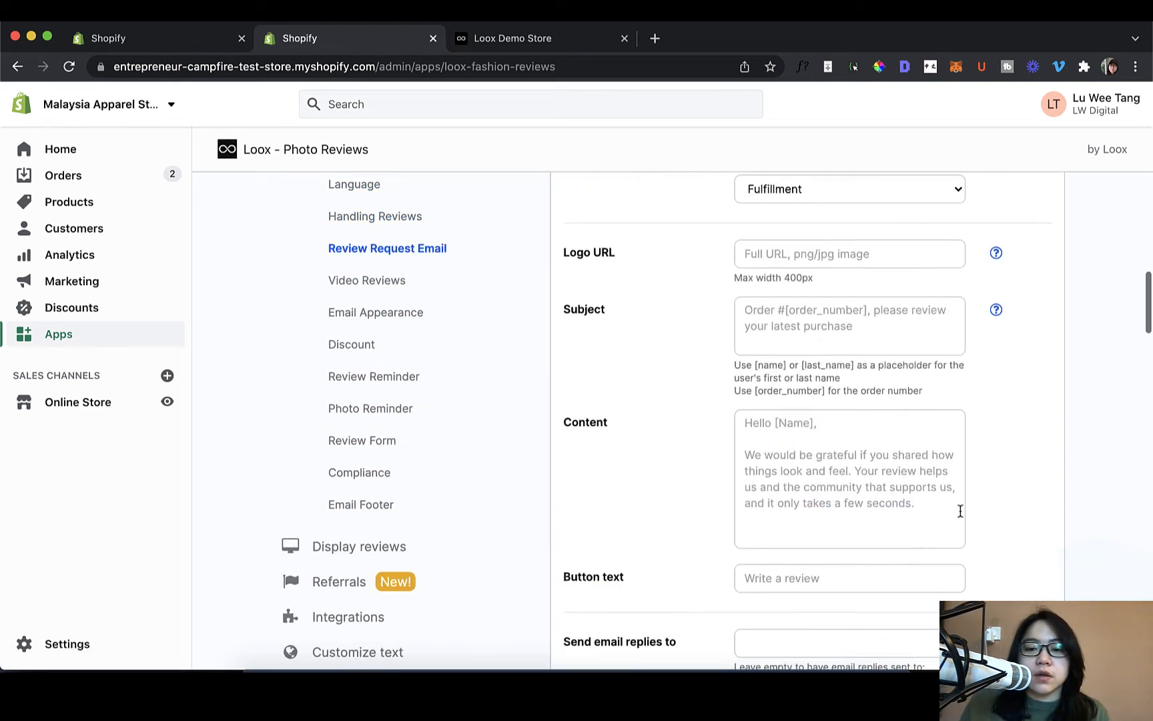
{"action": "scroll", "coordinate": [961, 512], "scroll_direction": "down", "scroll_amount": 20}
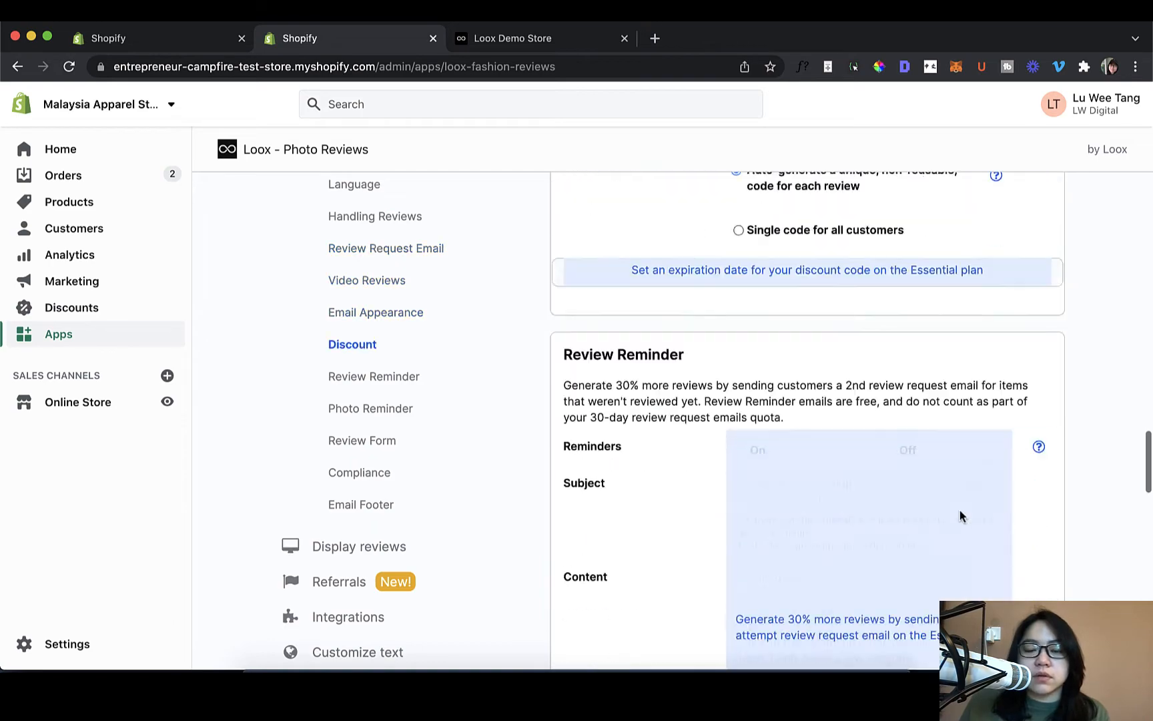
{"action": "scroll", "coordinate": [962, 516], "scroll_direction": "down", "scroll_amount": 20}
{"action": "scroll", "coordinate": [961, 516], "scroll_direction": "up", "scroll_amount": 20}
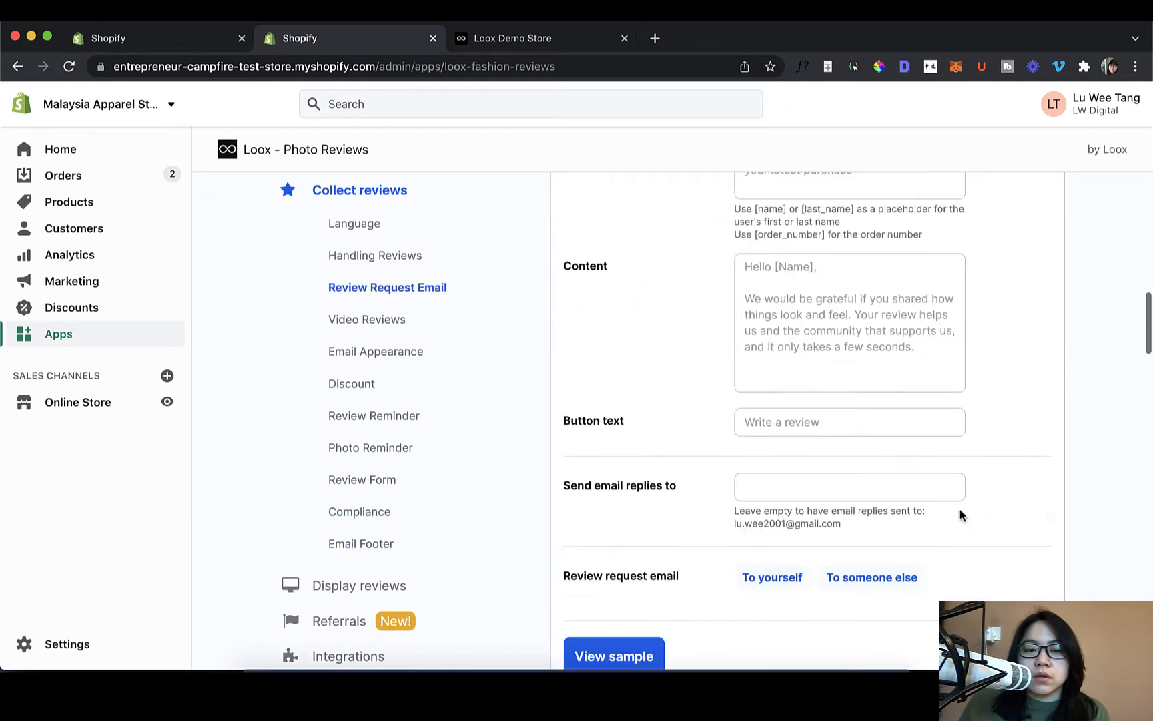
{"action": "scroll", "coordinate": [961, 516], "scroll_direction": "up", "scroll_amount": 10}
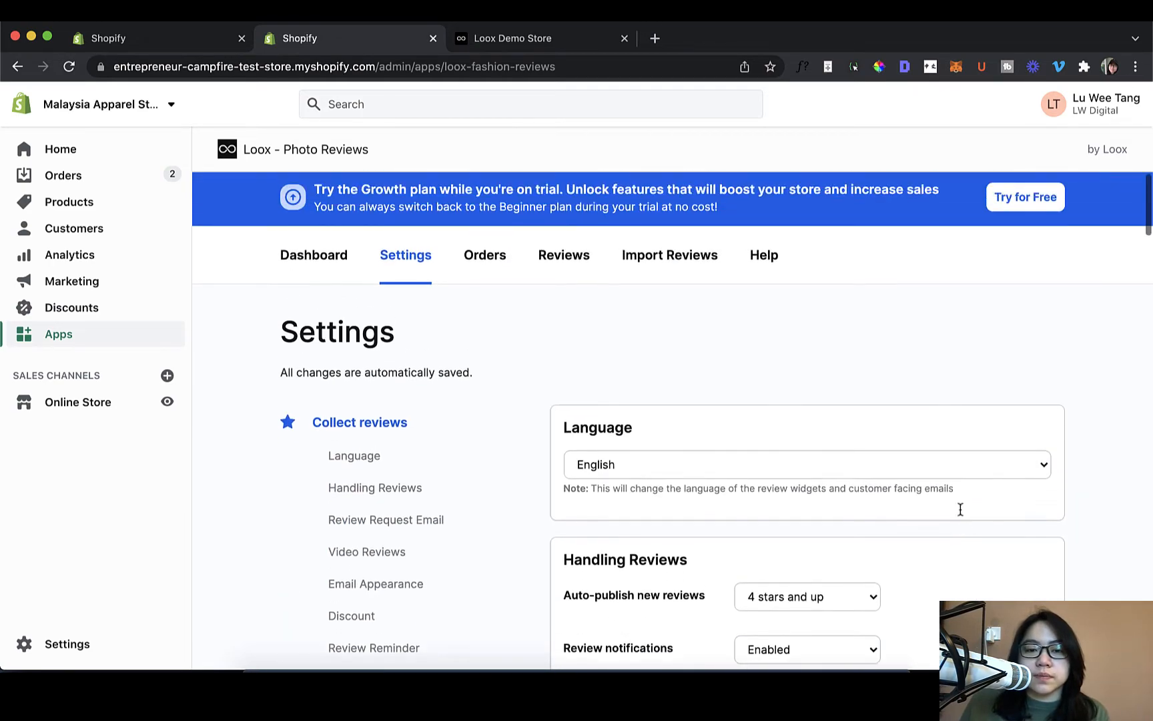
Examine the settings categories, including the Collect reviews subsections, Display reviews, Referrals and Integrations
{"action": "scroll", "coordinate": [488, 376], "scroll_direction": "down", "scroll_amount": 1}
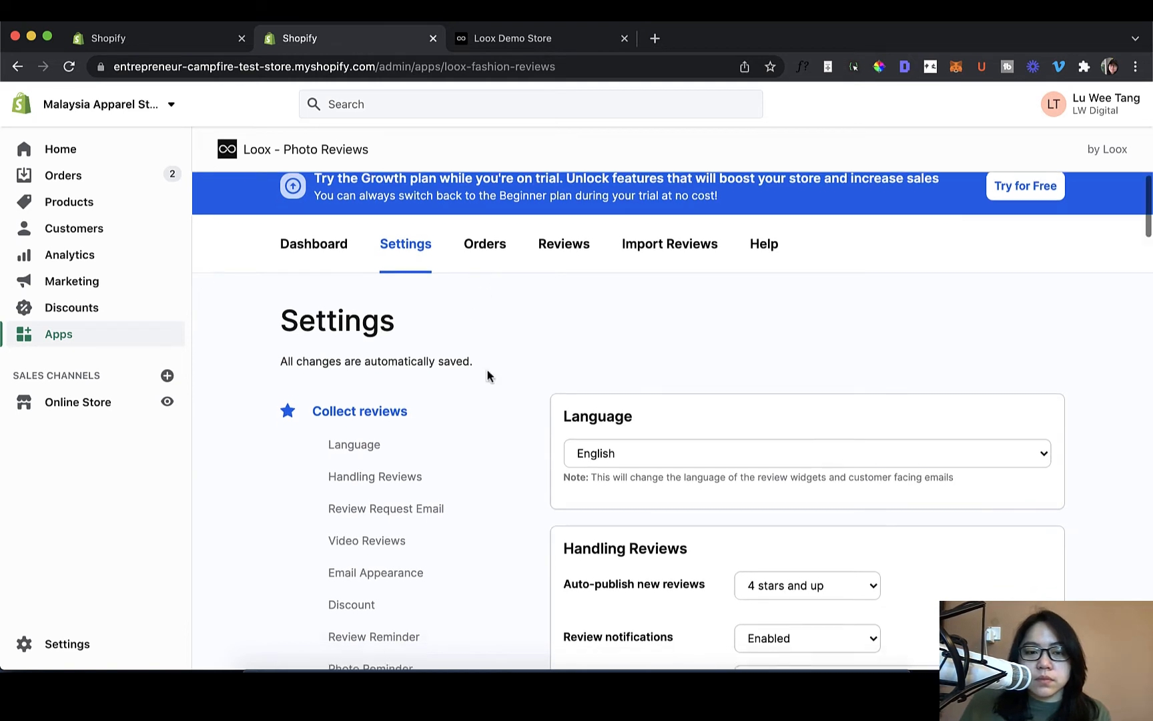
{"action": "scroll", "coordinate": [488, 375], "scroll_direction": "down", "scroll_amount": 2}
{"action": "scroll", "coordinate": [488, 354], "scroll_direction": "up", "scroll_amount": 1}
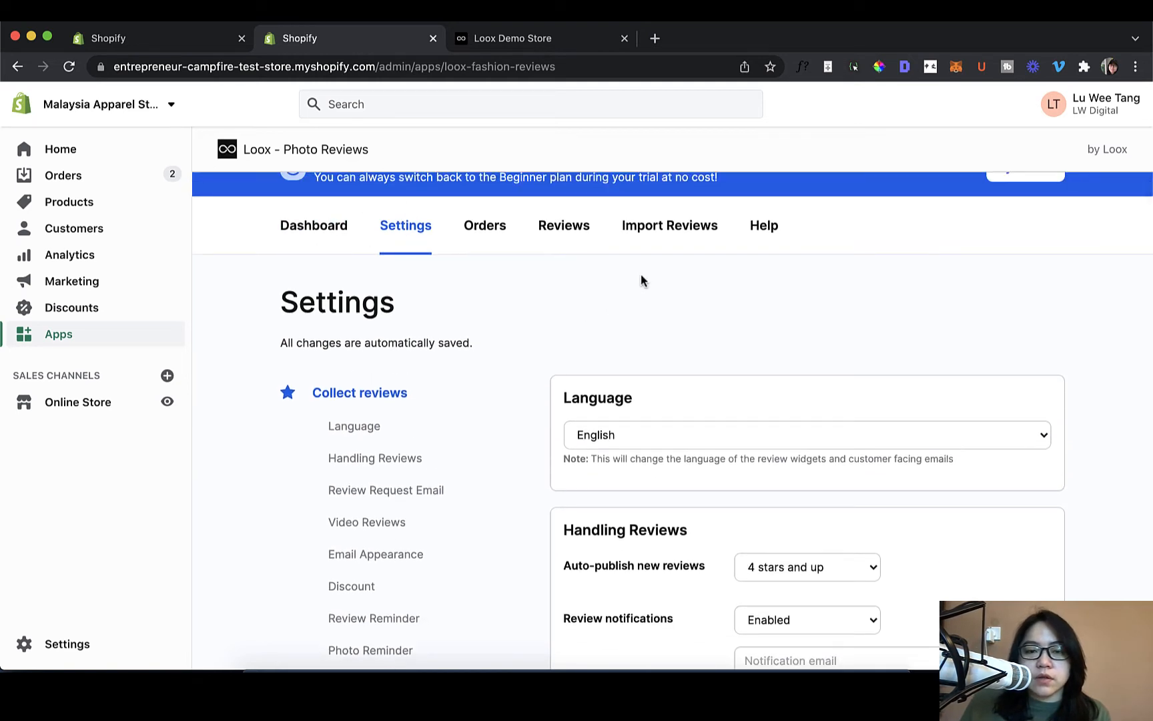
{"action": "scroll", "coordinate": [627, 406], "scroll_direction": "down", "scroll_amount": 3}
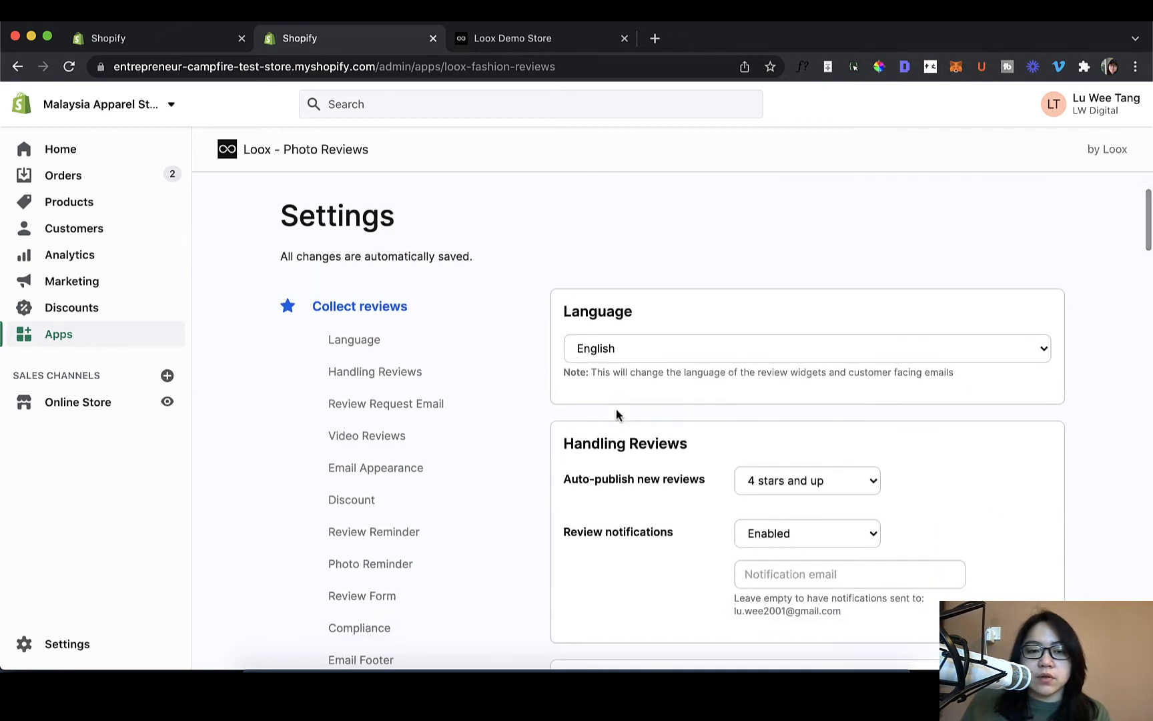
{"action": "scroll", "coordinate": [645, 459], "scroll_direction": "down", "scroll_amount": 5}
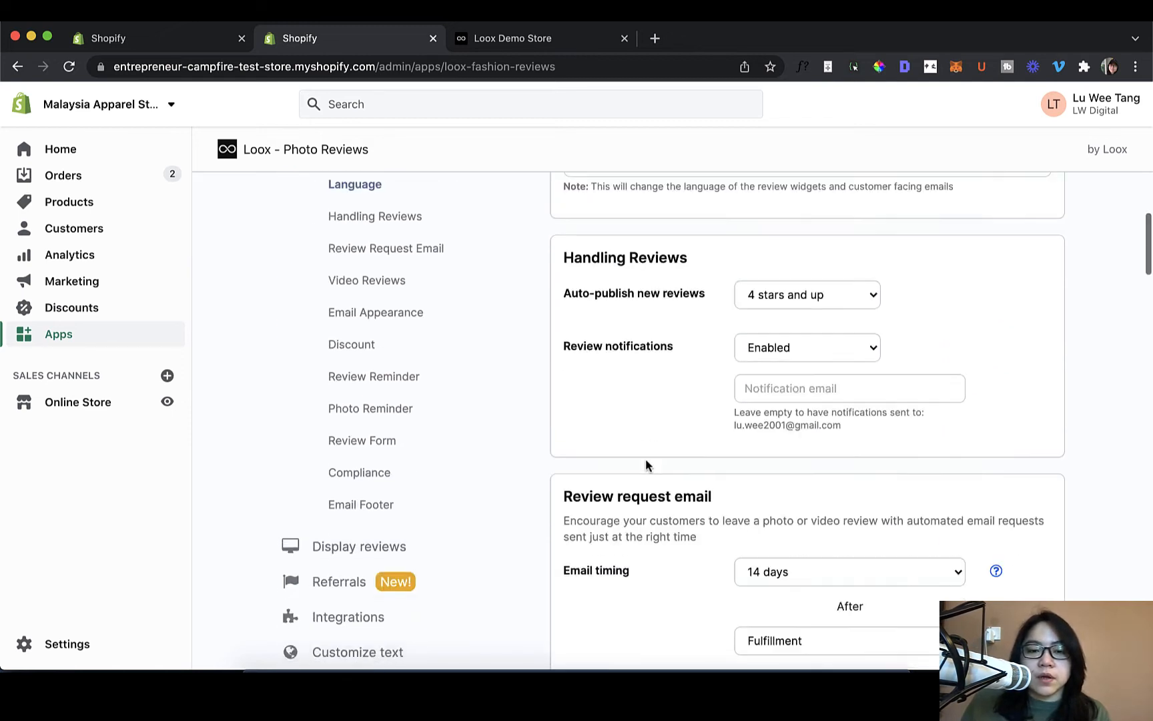
{"action": "scroll", "coordinate": [645, 459], "scroll_direction": "up", "scroll_amount": 2}
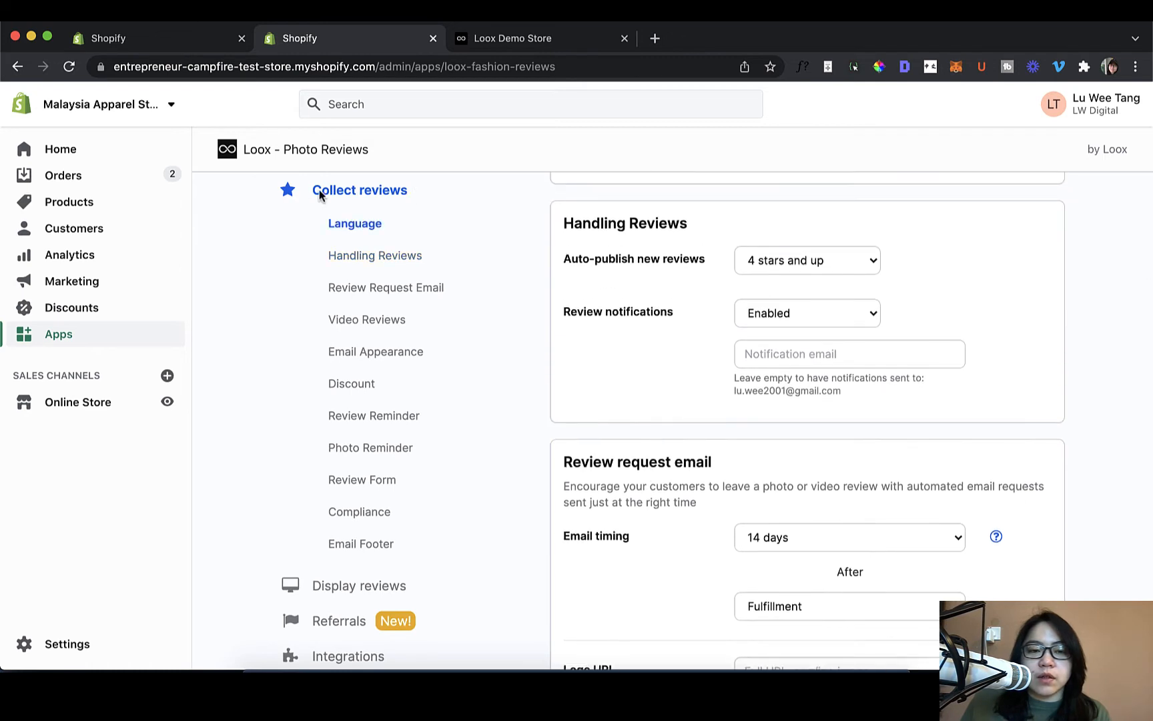
{"action": "scroll", "coordinate": [503, 391], "scroll_direction": "down", "scroll_amount": 2}
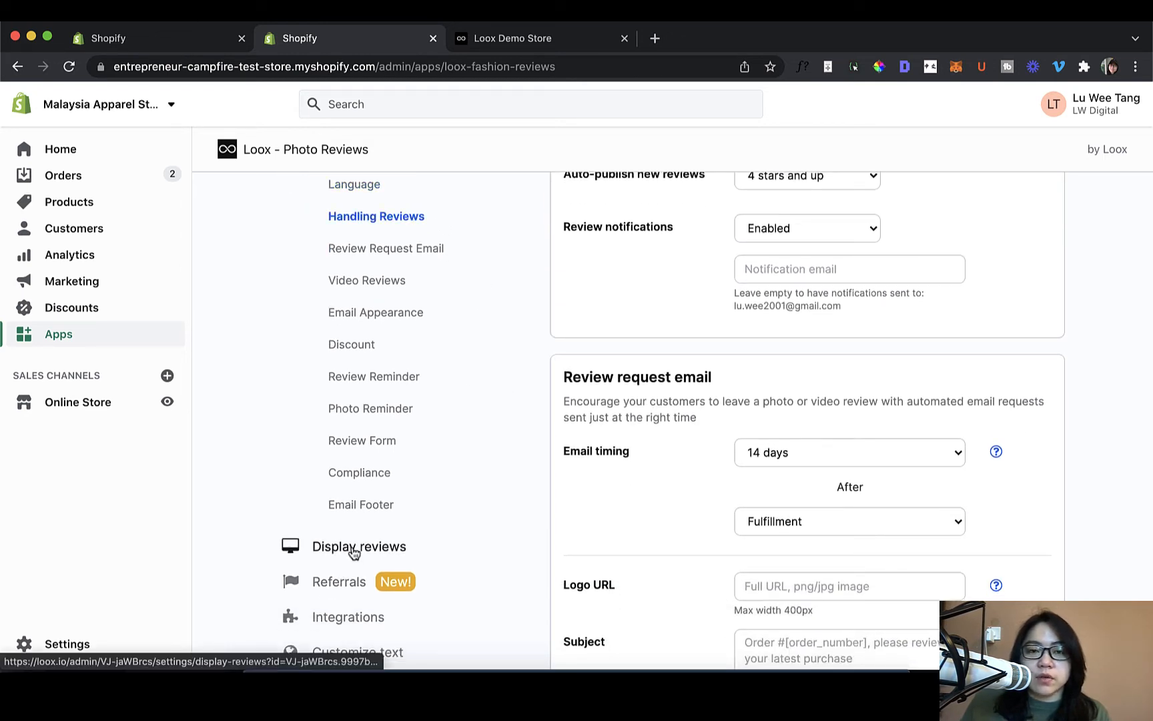
{"action": "scroll", "coordinate": [407, 410], "scroll_direction": "up", "scroll_amount": 3}
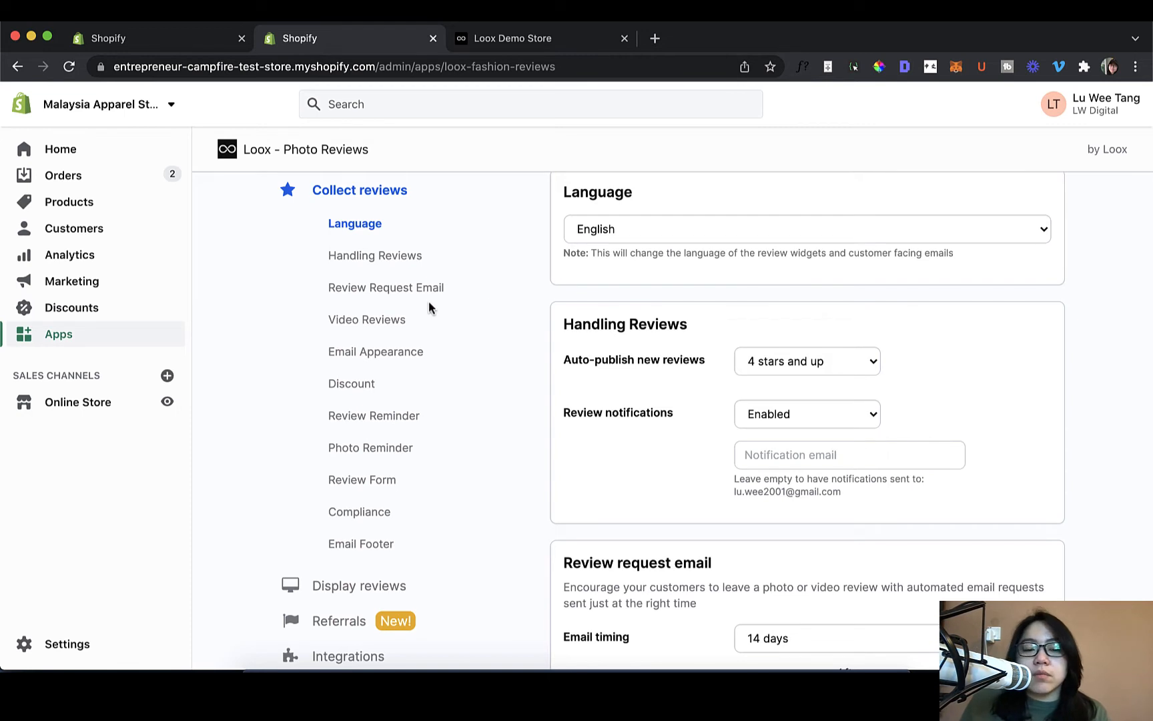
{"action": "scroll", "coordinate": [504, 361], "scroll_direction": "down", "scroll_amount": 1}
{"action": "scroll", "coordinate": [517, 364], "scroll_direction": "up", "scroll_amount": 2}
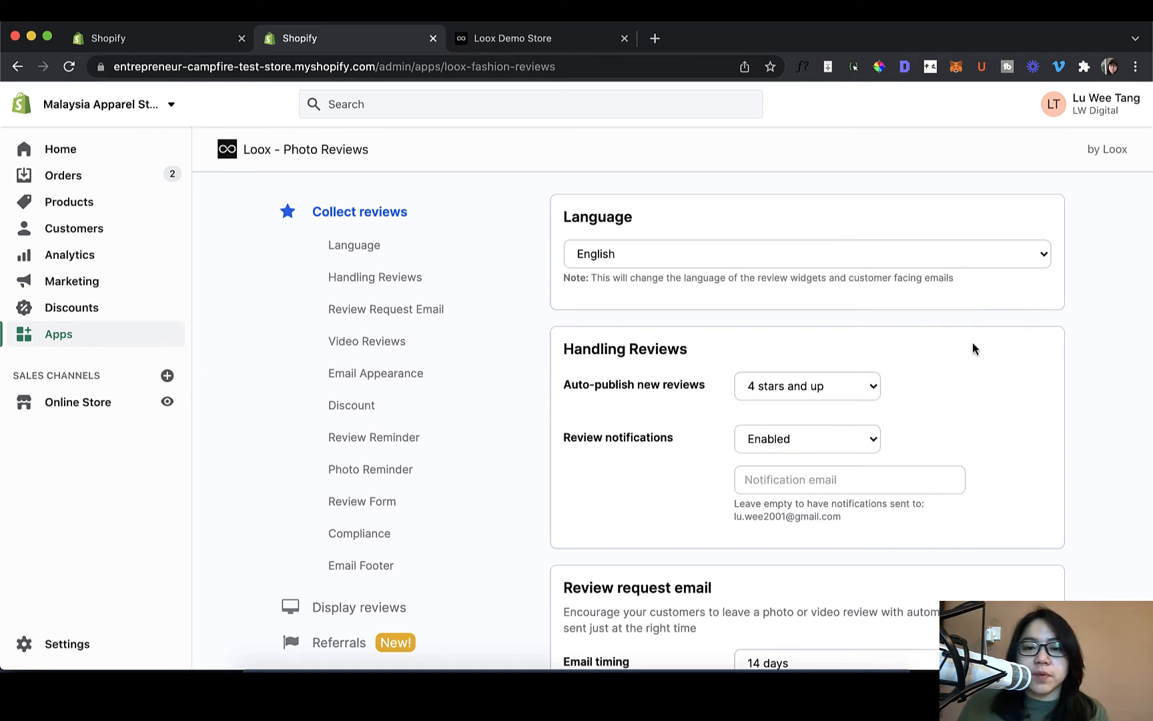
Review the languages available for the review widgets and customer emails, keeping English
{"action": "scroll", "coordinate": [971, 343], "scroll_direction": "down", "scroll_amount": 1}
{"action": "scroll", "coordinate": [778, 246], "scroll_direction": "up", "scroll_amount": 1}
{"action": "left_click", "coordinate": [780, 242]}
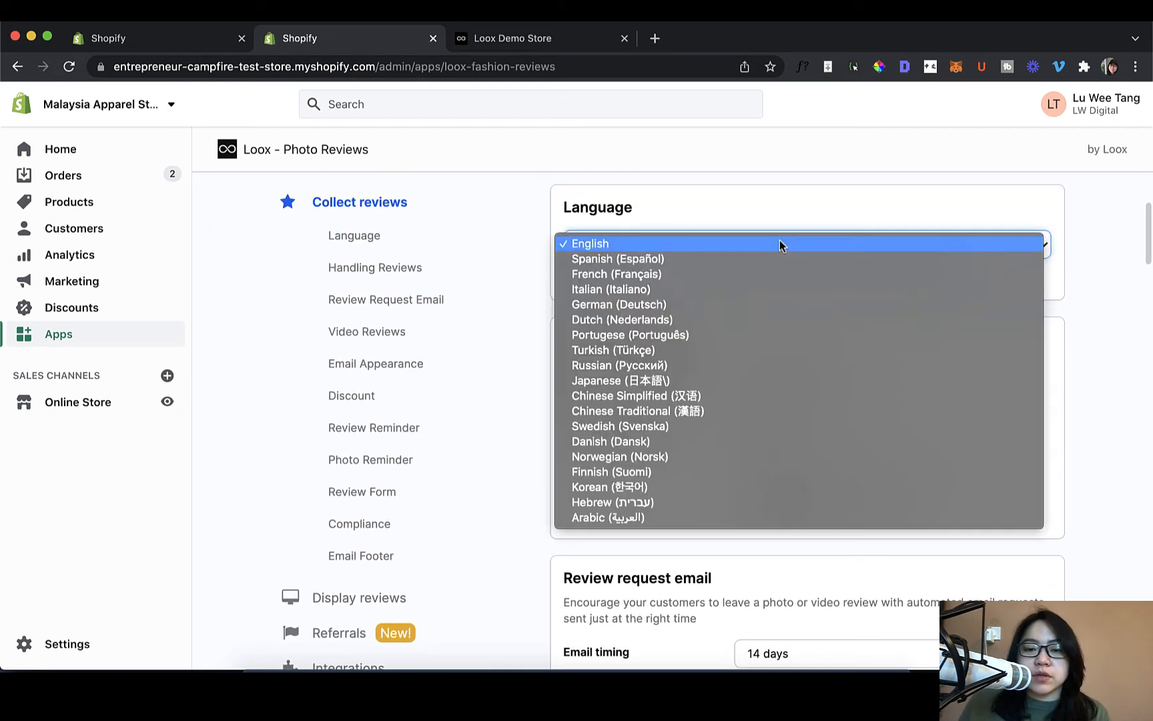
{"action": "left_click", "coordinate": [788, 227]}
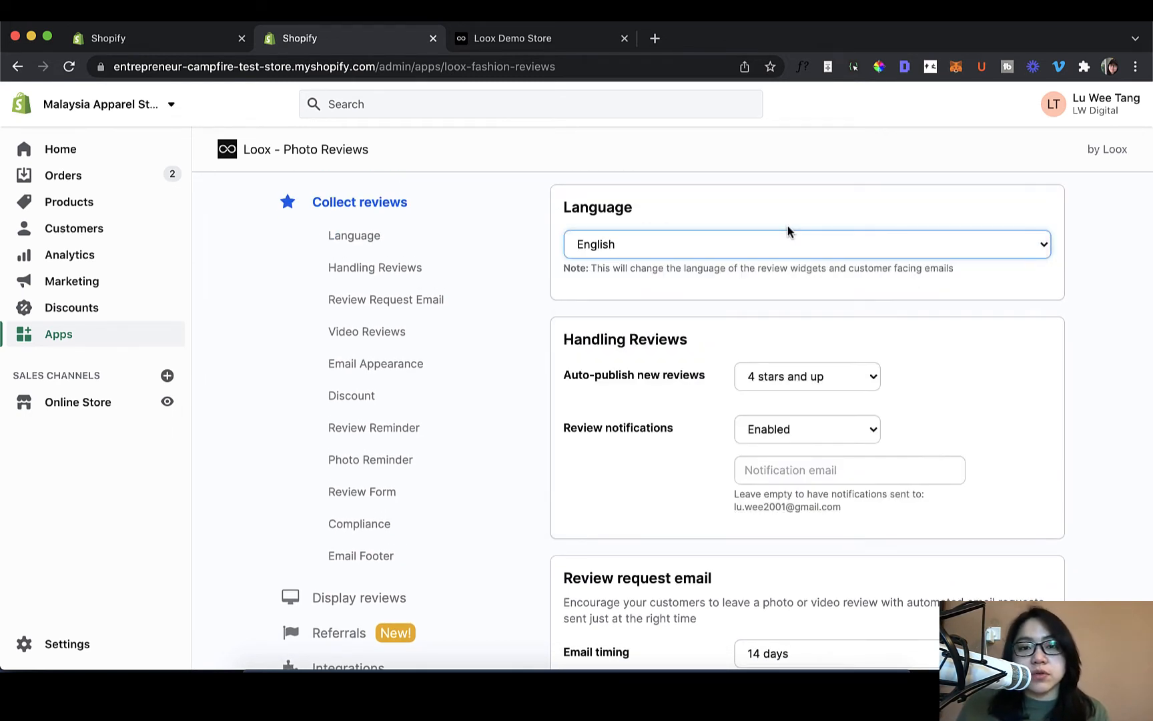
{"action": "left_click", "coordinate": [823, 248]}
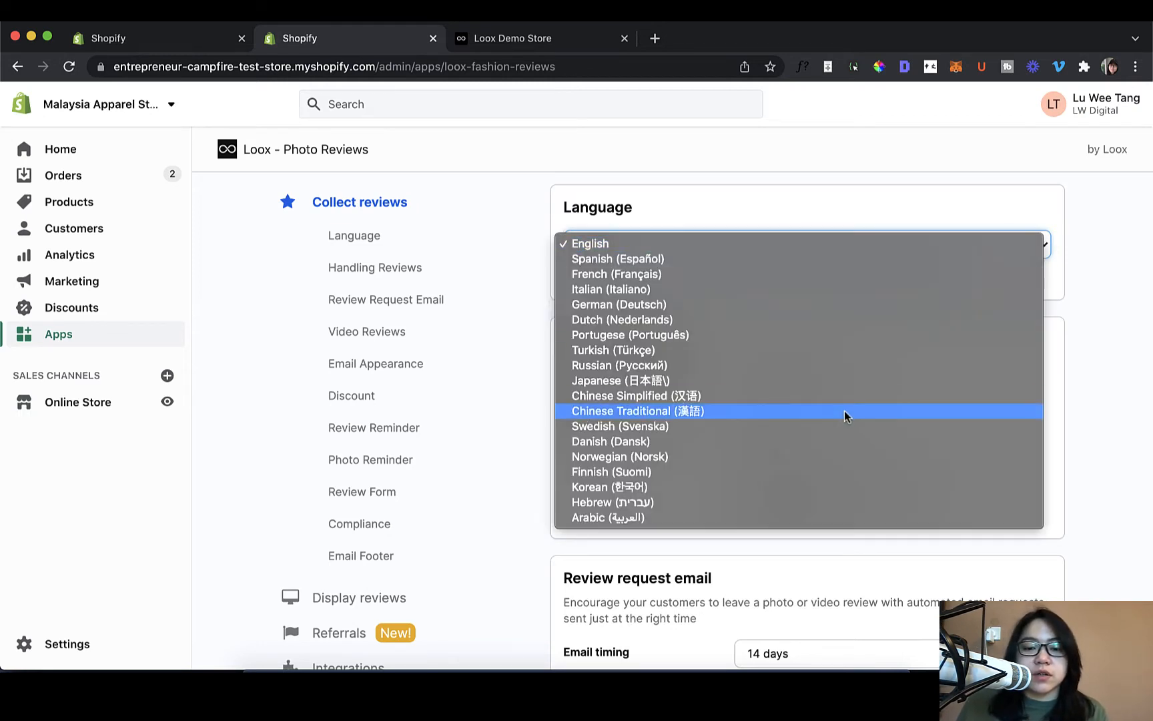
{"action": "left_click", "coordinate": [791, 163]}
Check the star-rating thresholds offered for auto-publishing new reviews in the Handling Reviews settings
{"action": "scroll", "coordinate": [985, 380], "scroll_direction": "down", "scroll_amount": 1}
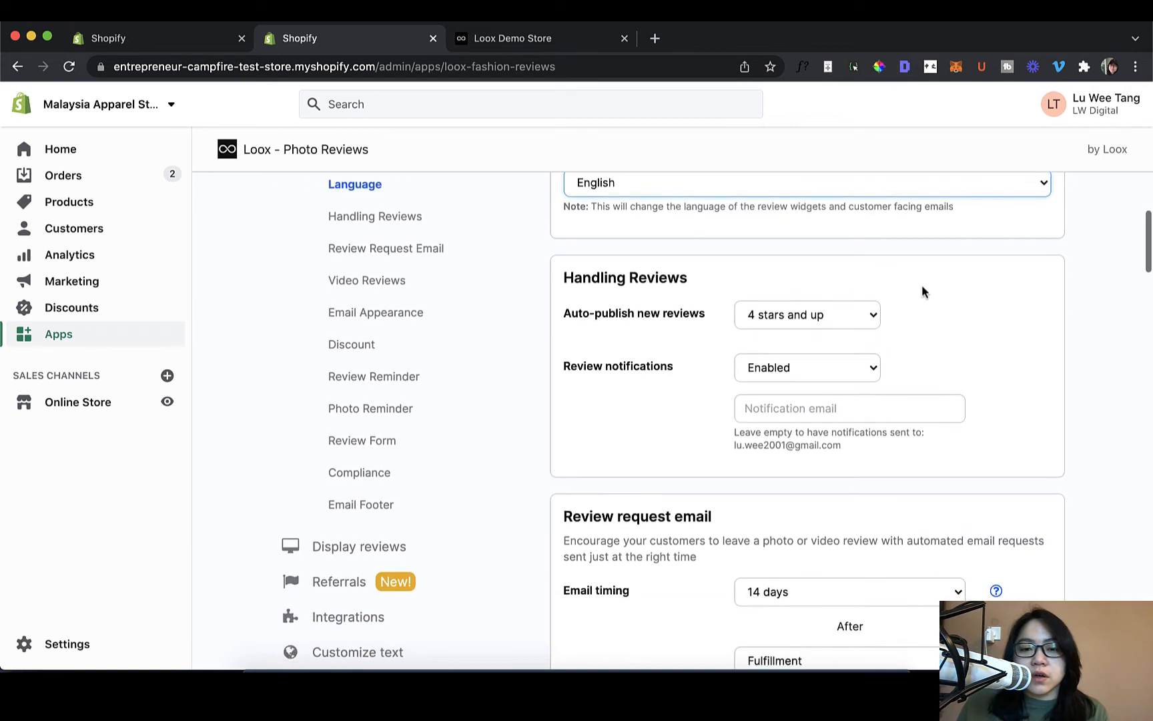
{"action": "scroll", "coordinate": [931, 345], "scroll_direction": "down", "scroll_amount": 1}
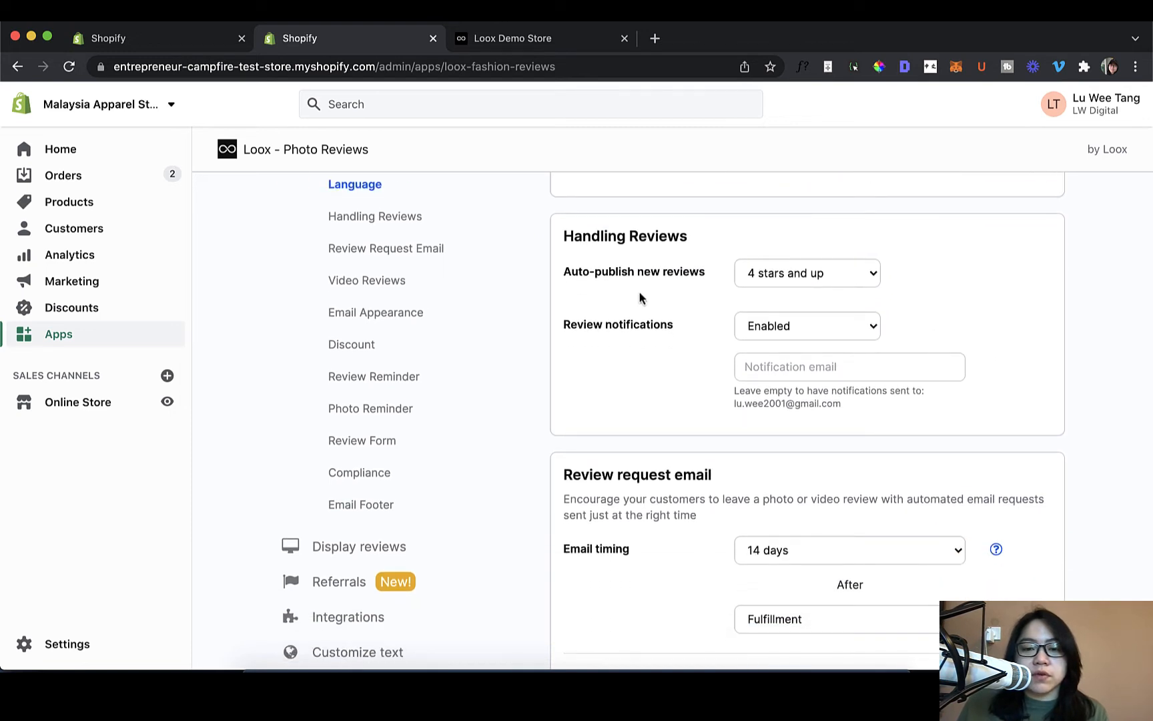
{"action": "left_click", "coordinate": [869, 276]}
{"action": "left_click", "coordinate": [868, 273]}
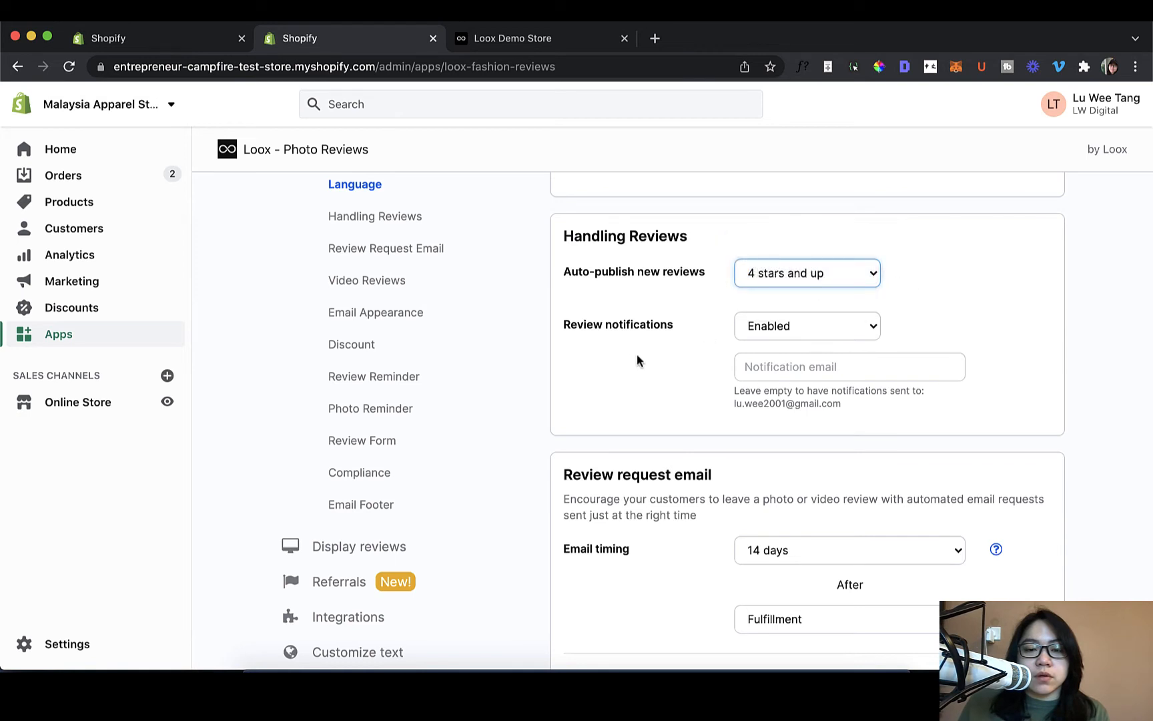
{"action": "scroll", "coordinate": [637, 356], "scroll_direction": "down", "scroll_amount": 1}
{"action": "left_click", "coordinate": [756, 322]}
{"action": "left_click", "coordinate": [761, 316]}
{"action": "left_click", "coordinate": [775, 265]}
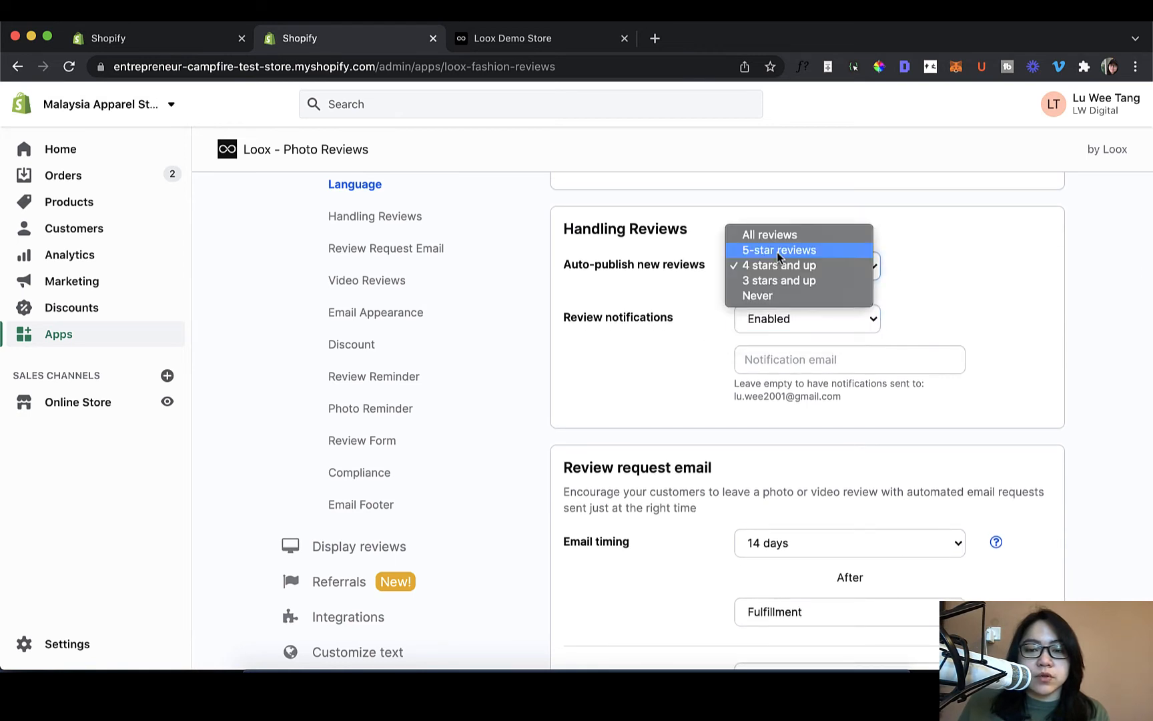
{"action": "left_click", "coordinate": [661, 219]}
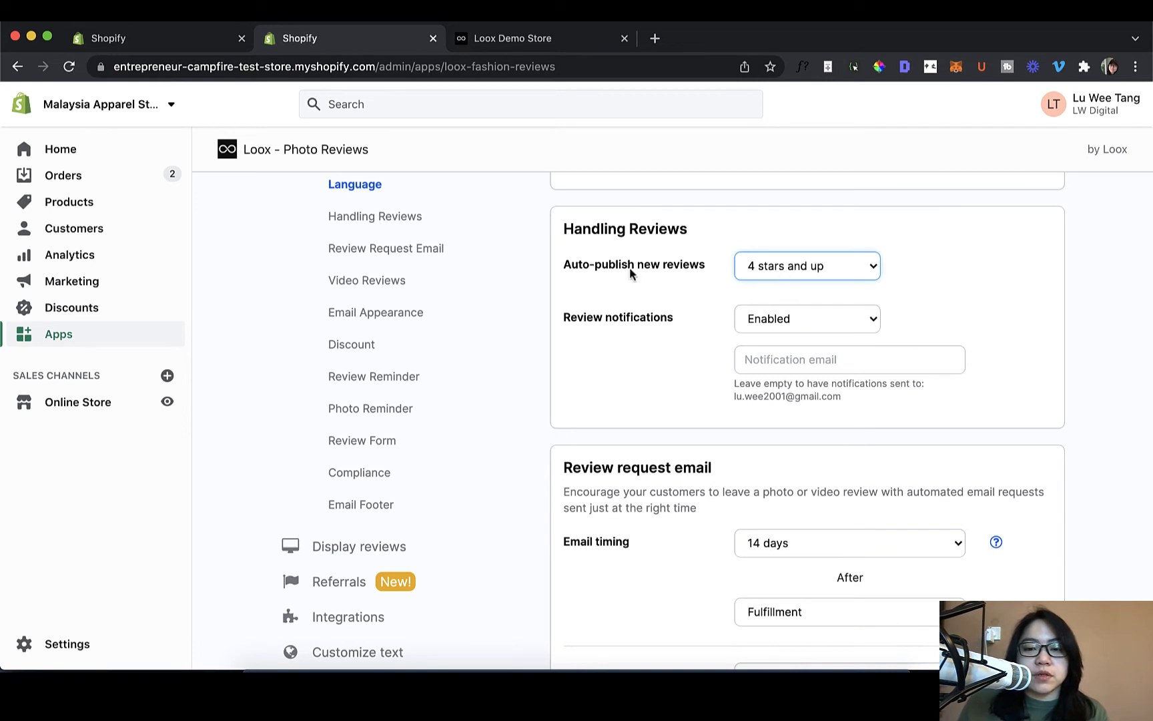
Compare the 5-star reviews and Never options for auto-publishing new reviews, keeping 4 stars and up
{"action": "left_click", "coordinate": [894, 284]}
{"action": "left_click", "coordinate": [869, 270]}
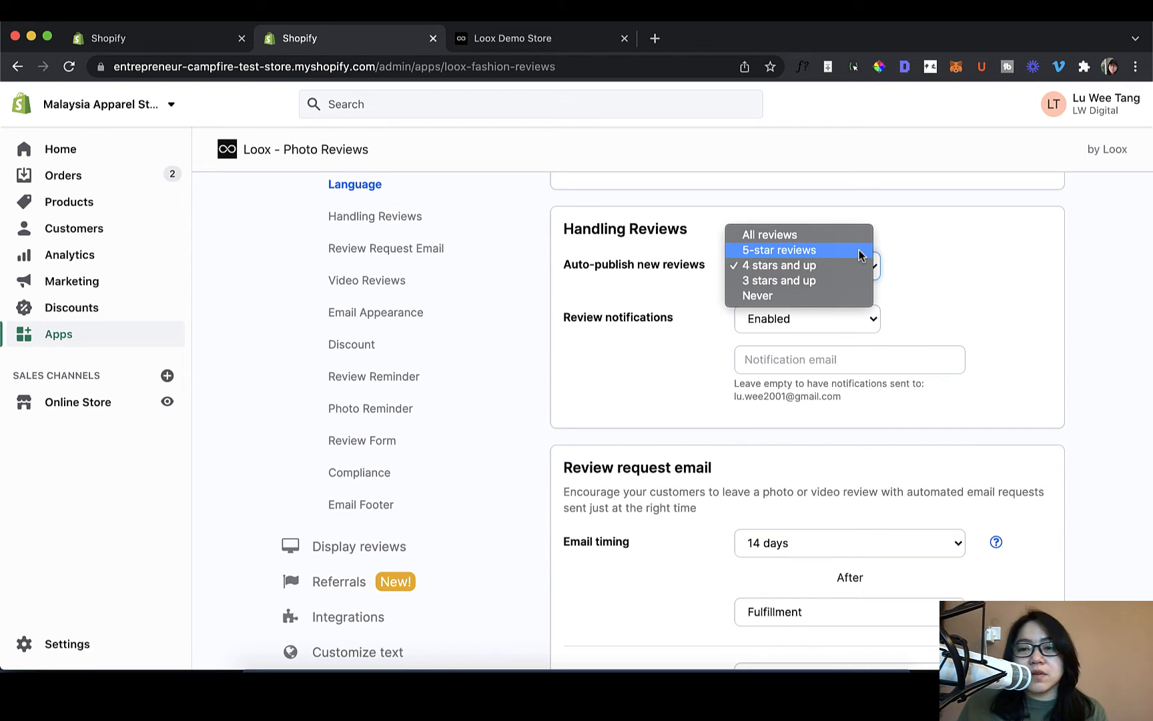
{"action": "left_click", "coordinate": [928, 254]}
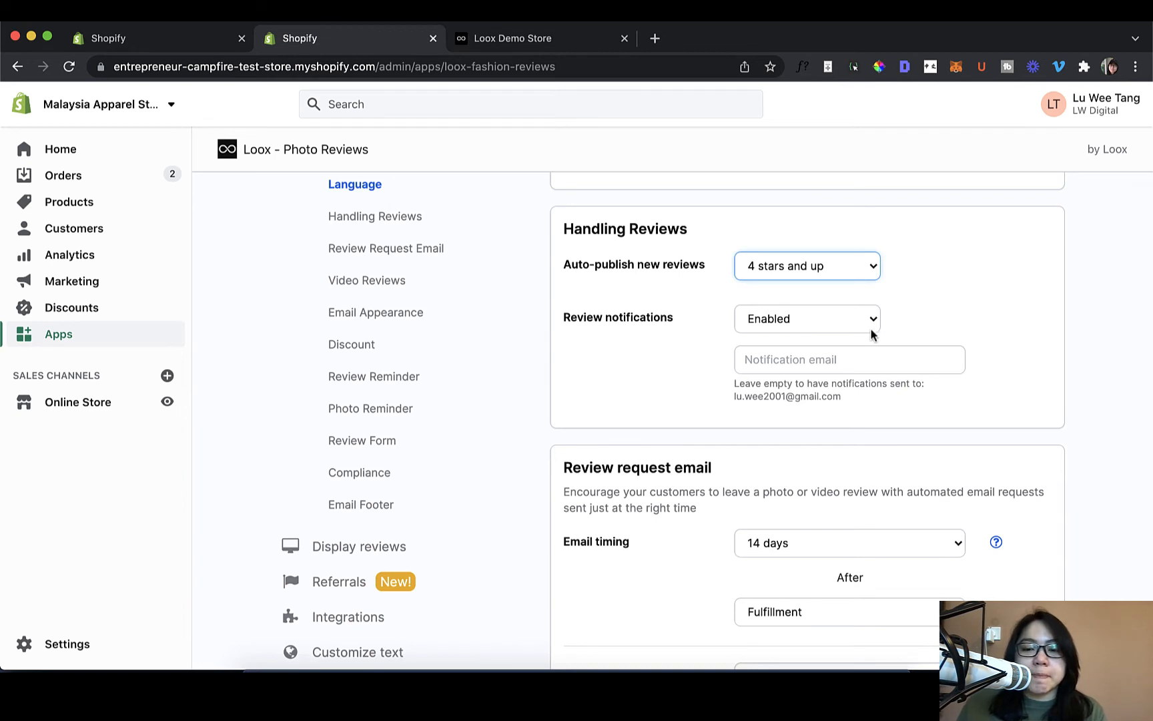
{"action": "scroll", "coordinate": [870, 328], "scroll_direction": "down", "scroll_amount": 1}
{"action": "left_click", "coordinate": [846, 250]}
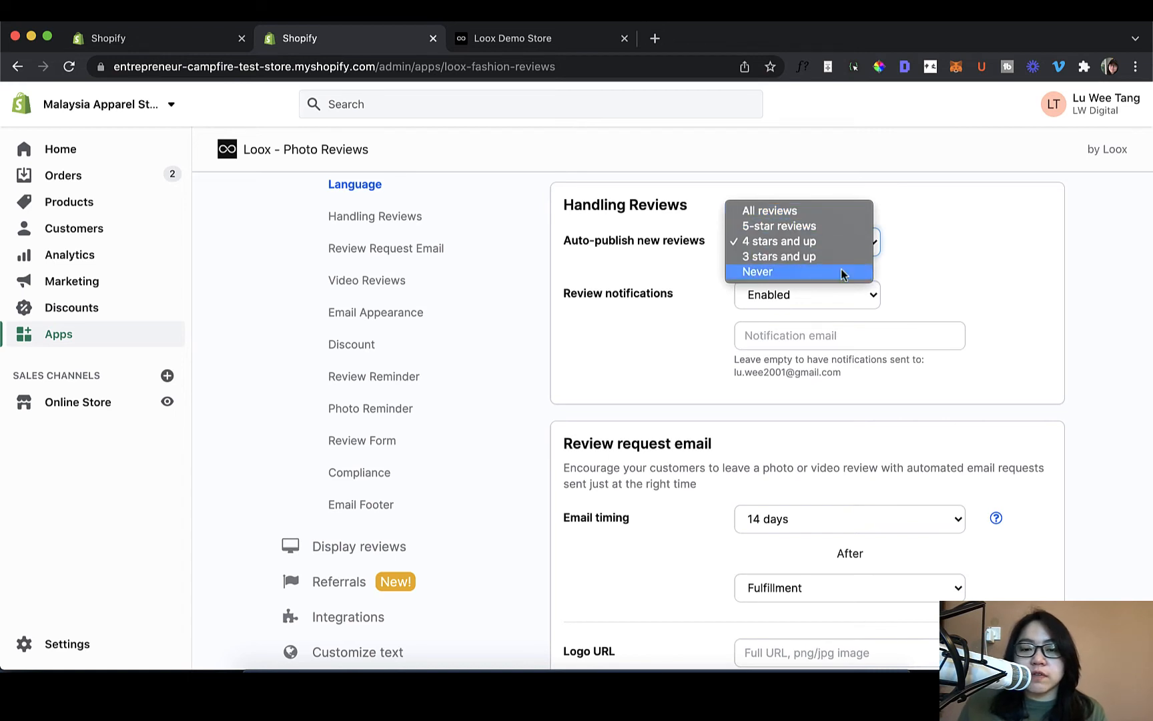
{"action": "left_click", "coordinate": [989, 248]}
Review the Enabled and Disabled choices for review notifications, keeping them enabled
{"action": "scroll", "coordinate": [982, 267], "scroll_direction": "down", "scroll_amount": 2}
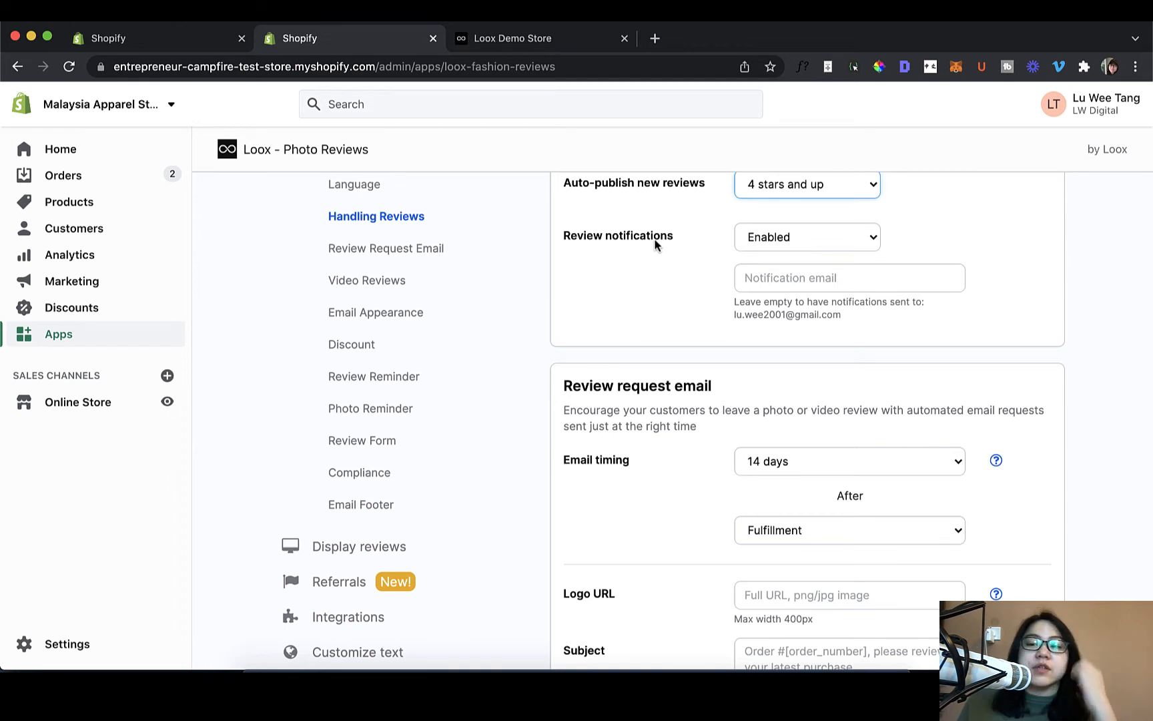
{"action": "left_click", "coordinate": [825, 253]}
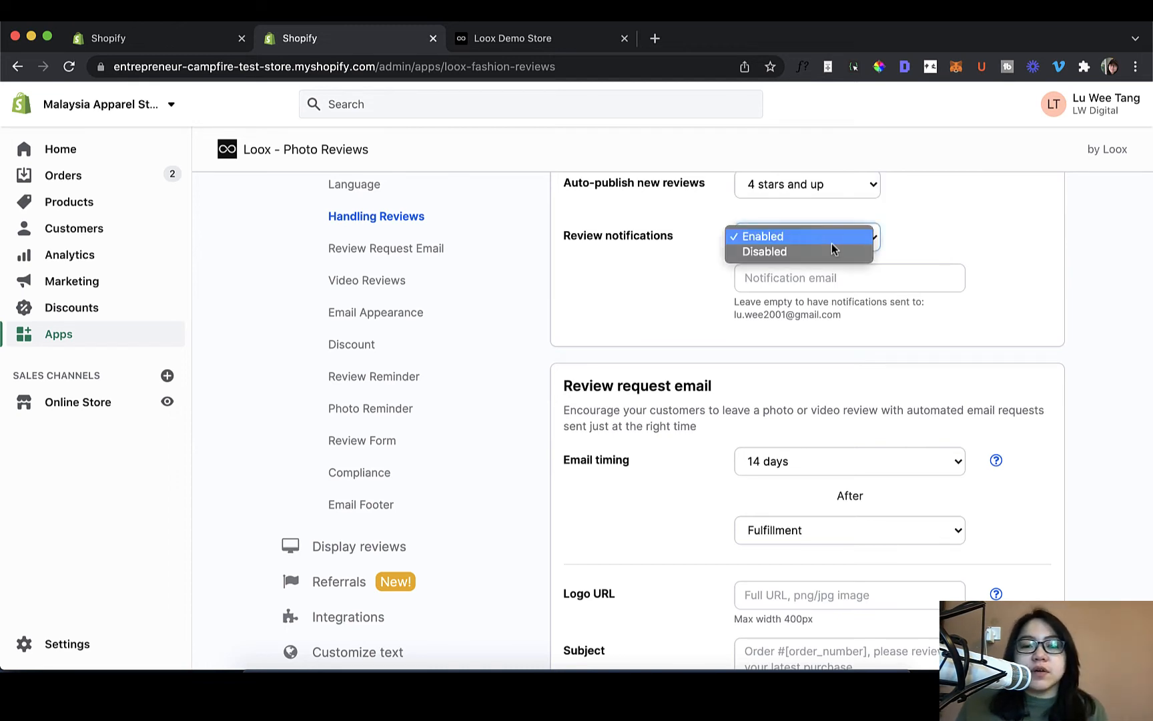
{"action": "left_click", "coordinate": [907, 223]}
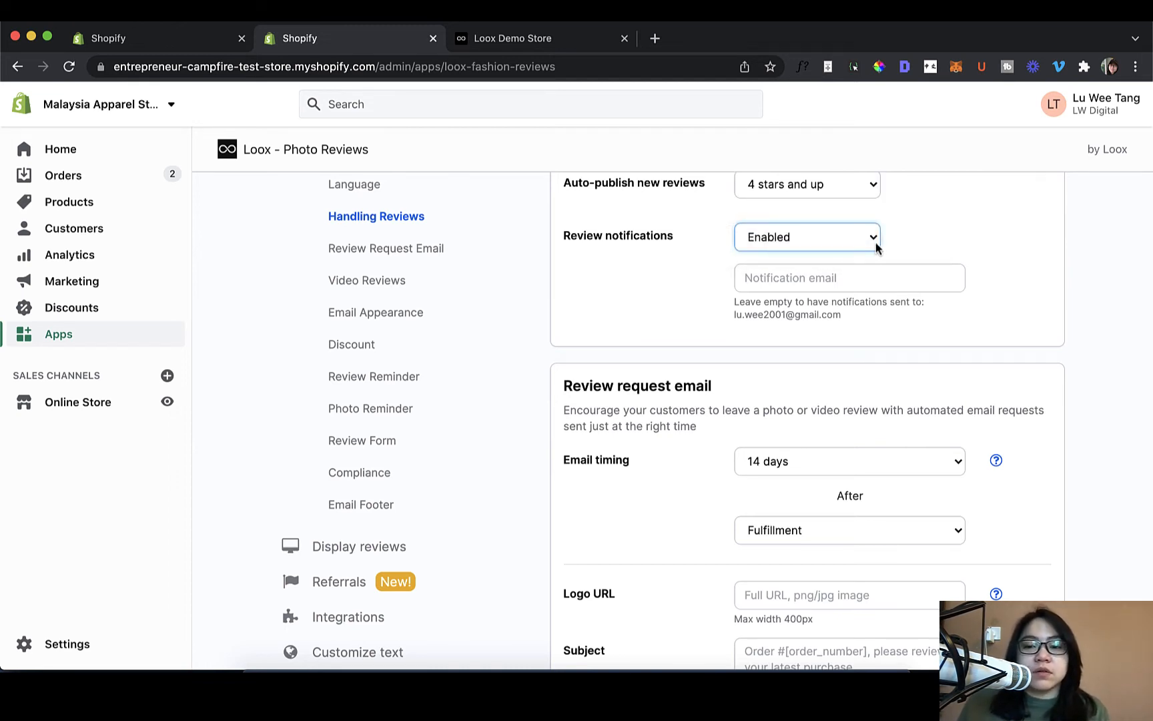
{"action": "left_click", "coordinate": [875, 247]}
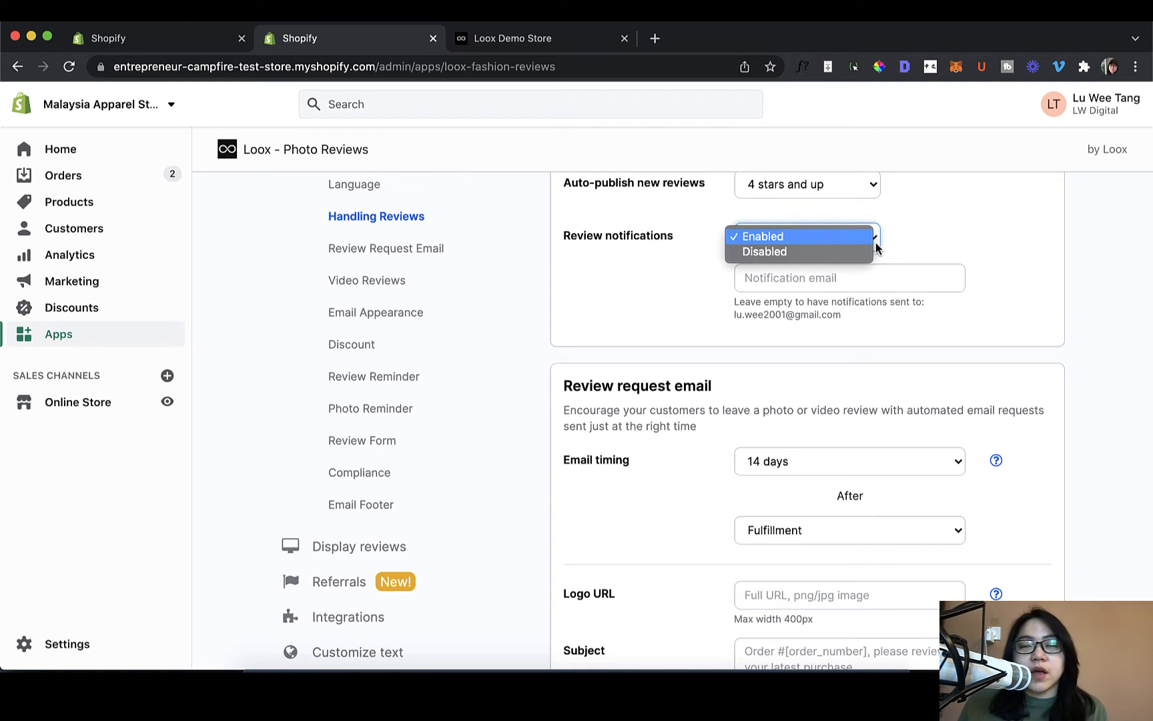
{"action": "left_click", "coordinate": [914, 249]}
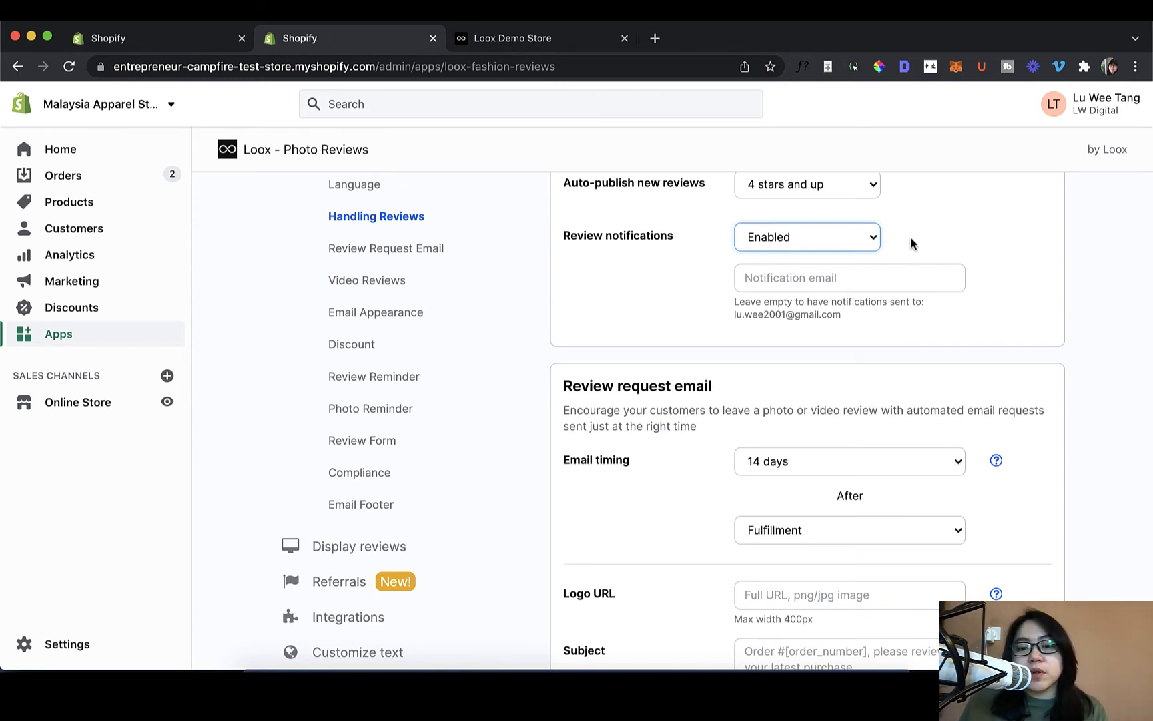
{"action": "left_click", "coordinate": [778, 246]}
{"action": "left_click", "coordinate": [1016, 238]}
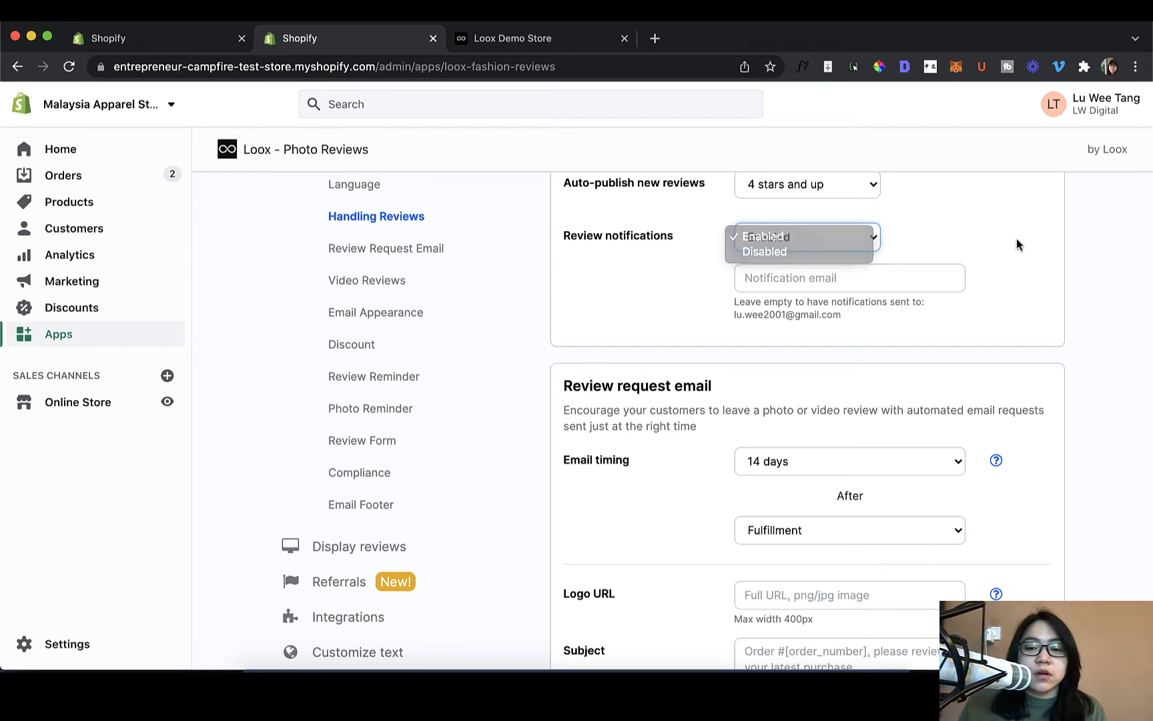
Check the email timing delays and description in the Review request email settings, keeping 14 days
{"action": "scroll", "coordinate": [971, 333], "scroll_direction": "down", "scroll_amount": 3}
{"action": "scroll", "coordinate": [971, 334], "scroll_direction": "up", "scroll_amount": 1}
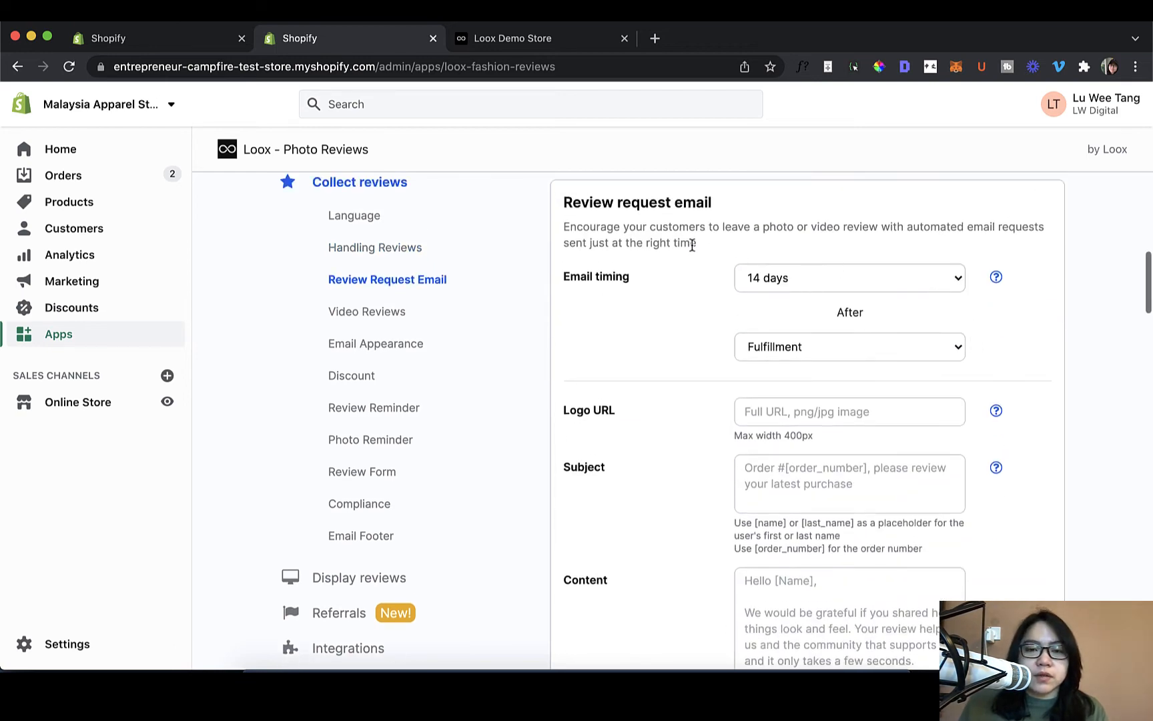
{"action": "left_click", "coordinate": [799, 279]}
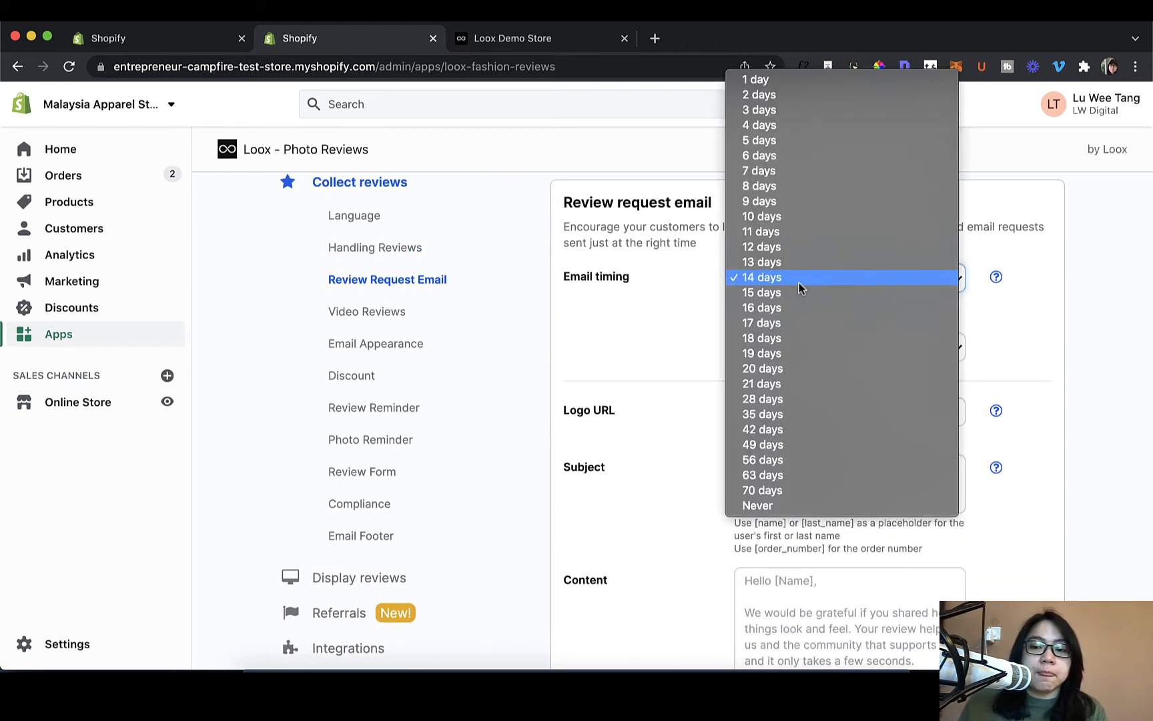
{"action": "left_click", "coordinate": [799, 282]}
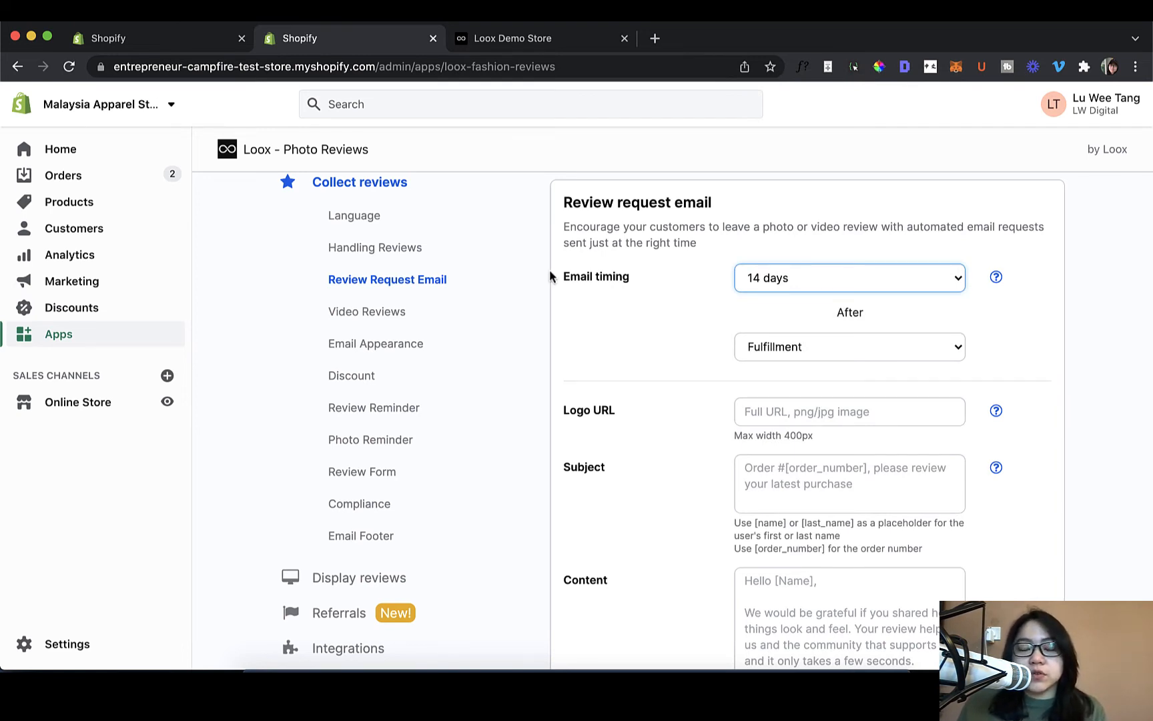
{"action": "triple_click", "coordinate": [574, 242]}
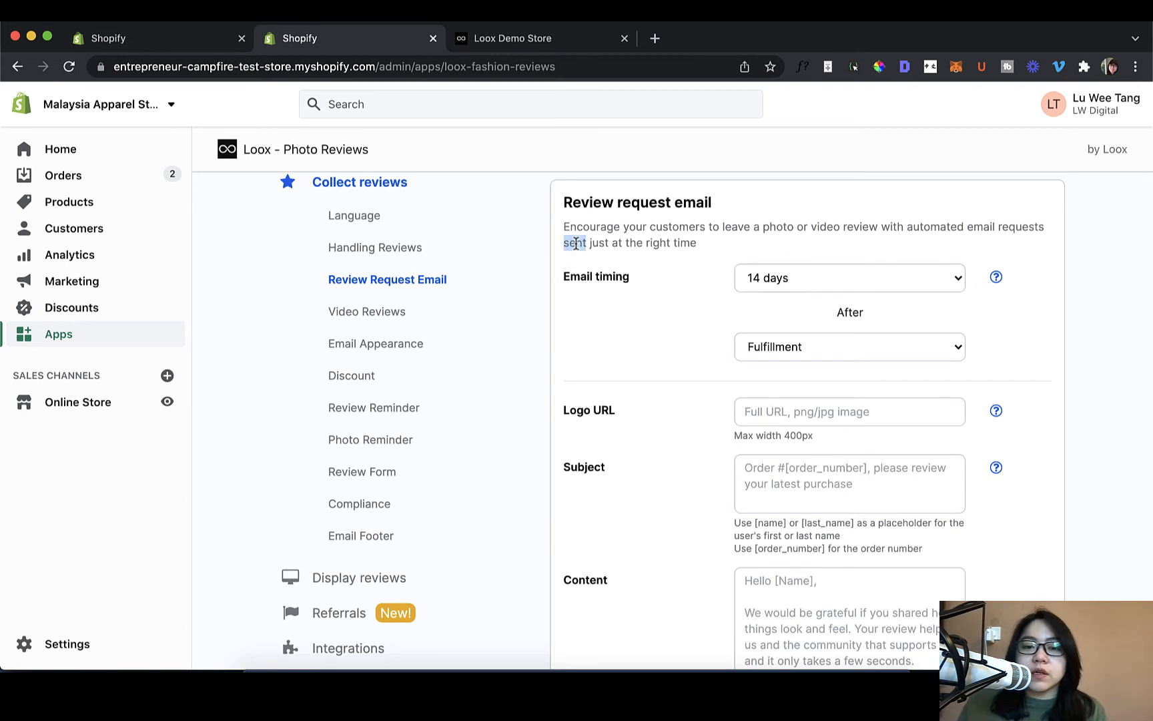
Examine the Logo URL field and its image requirements in the Review request email settings
{"action": "left_click", "coordinate": [646, 259]}
{"action": "scroll", "coordinate": [670, 357], "scroll_direction": "down", "scroll_amount": 1}
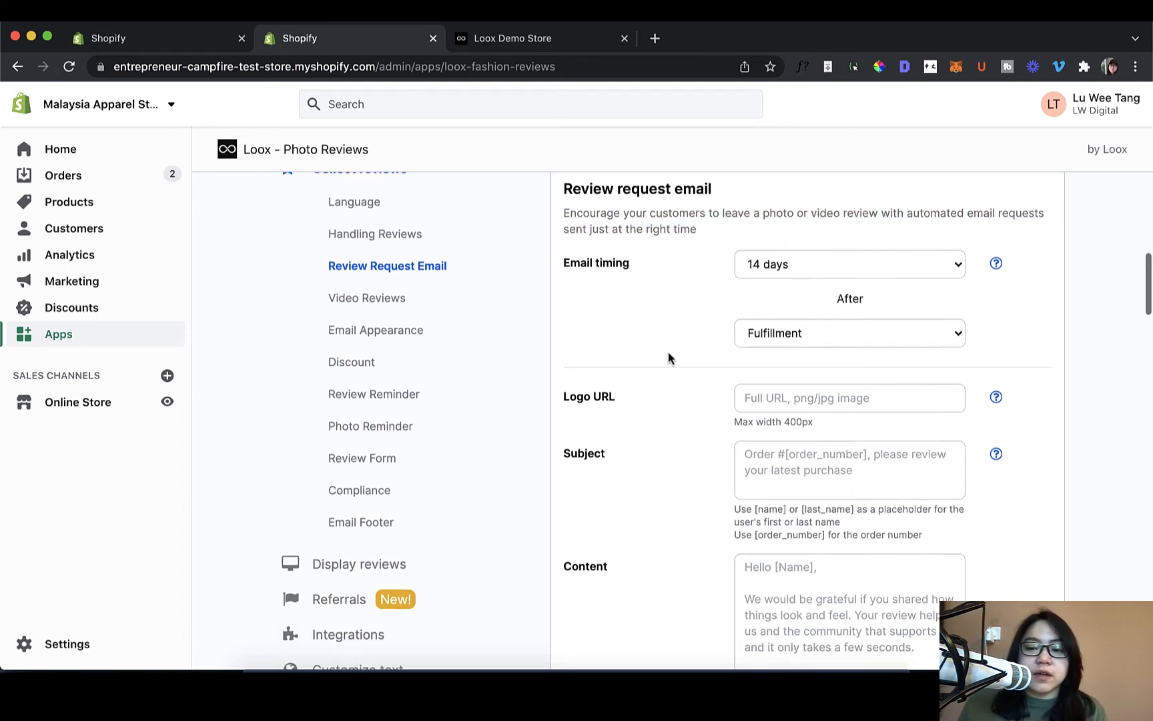
{"action": "scroll", "coordinate": [669, 359], "scroll_direction": "down", "scroll_amount": 5}
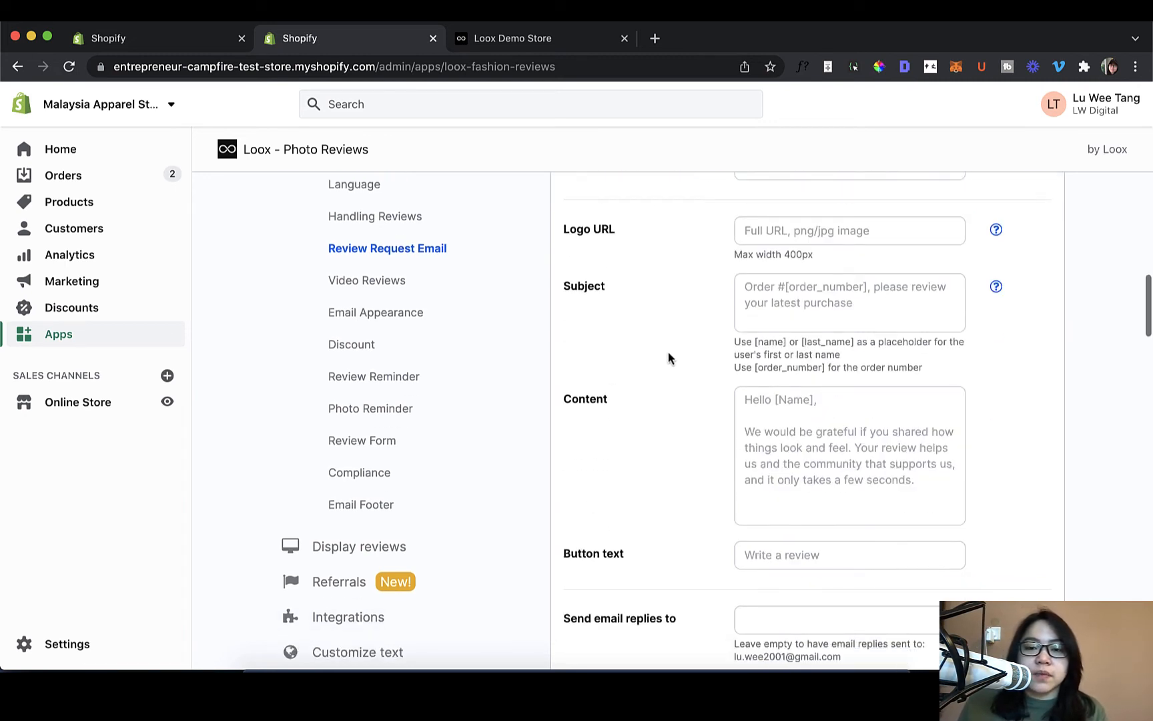
{"action": "left_click", "coordinate": [782, 227]}
{"action": "left_click", "coordinate": [662, 286]}
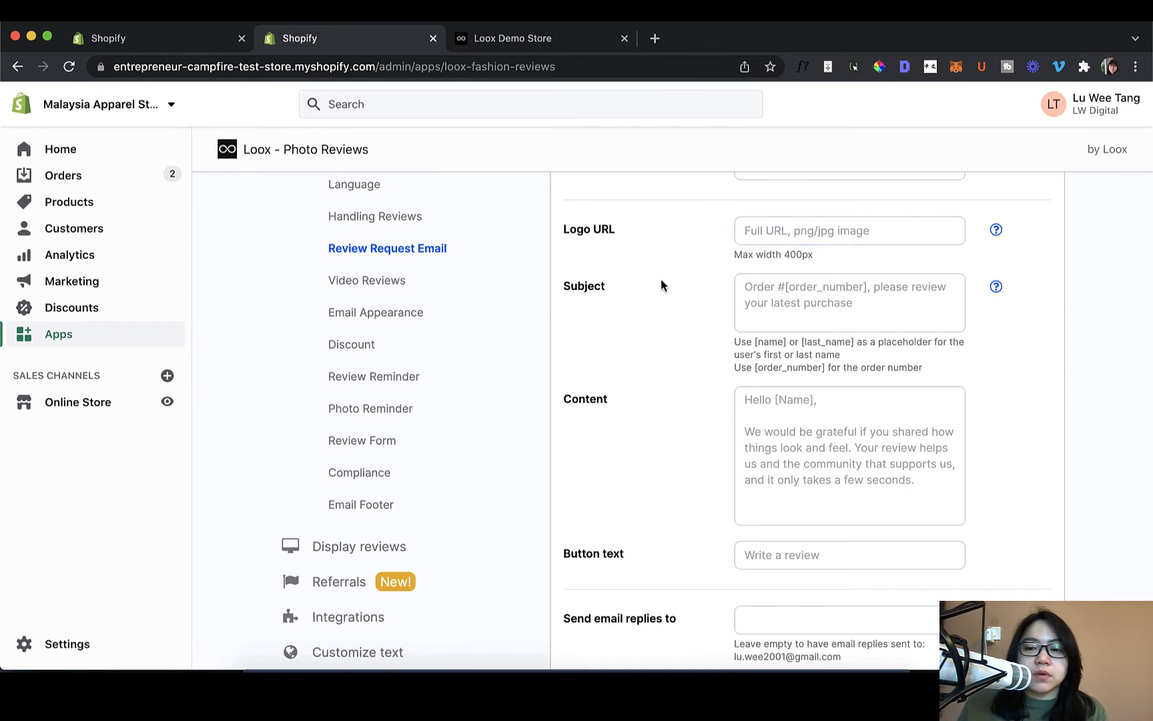
{"action": "left_click", "coordinate": [846, 239]}
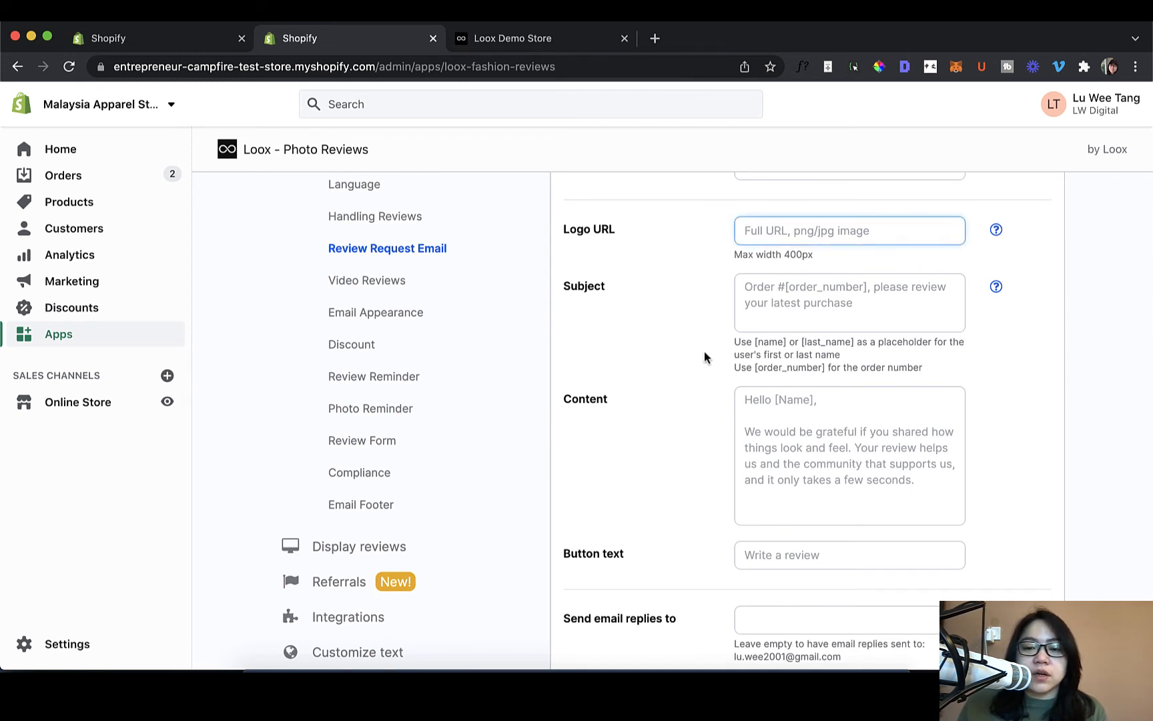
{"action": "triple_click", "coordinate": [580, 232]}
{"action": "left_click", "coordinate": [655, 239]}
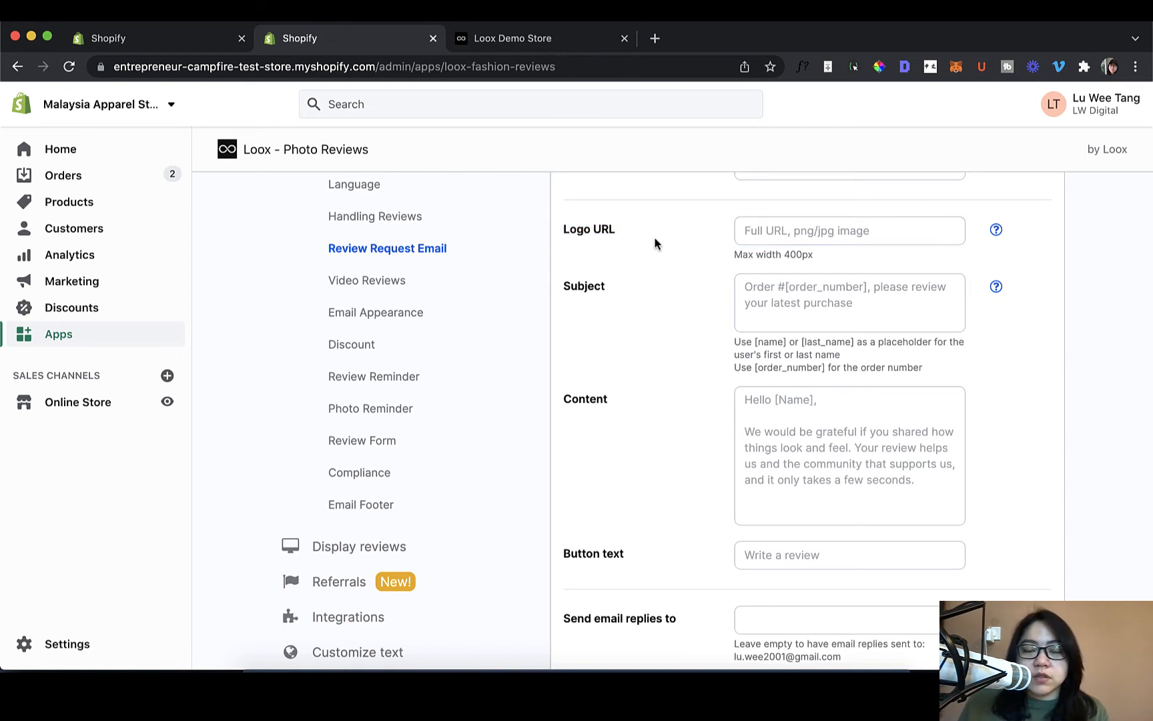
{"action": "left_click", "coordinate": [864, 235]}
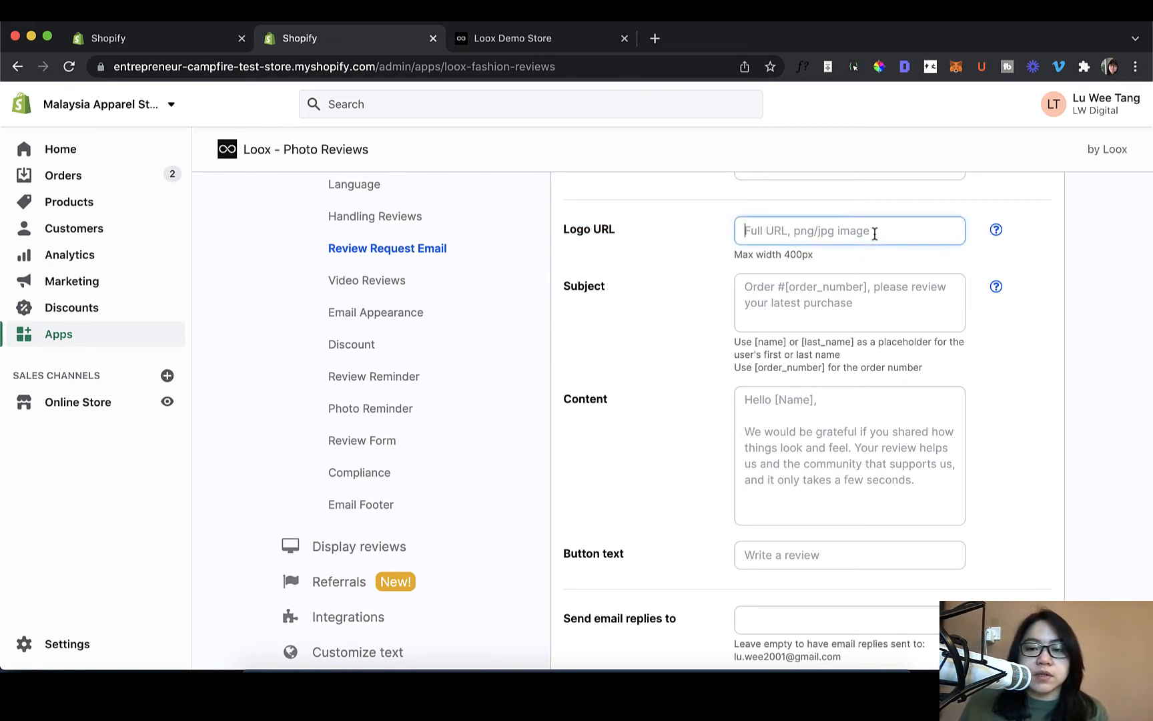
Review the default subject, its name and order number placeholders, the content and the button text of the review request email
{"action": "scroll", "coordinate": [906, 253], "scroll_direction": "down", "scroll_amount": 1}
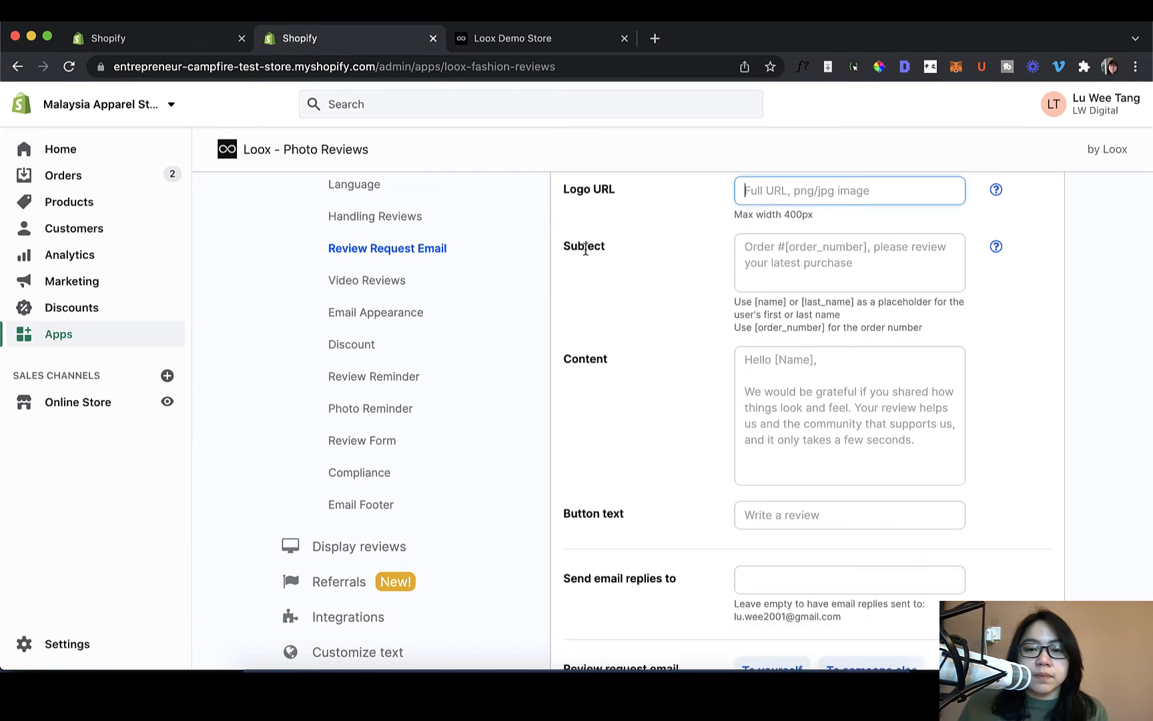
{"action": "left_click", "coordinate": [789, 265]}
{"action": "left_click", "coordinate": [626, 314]}
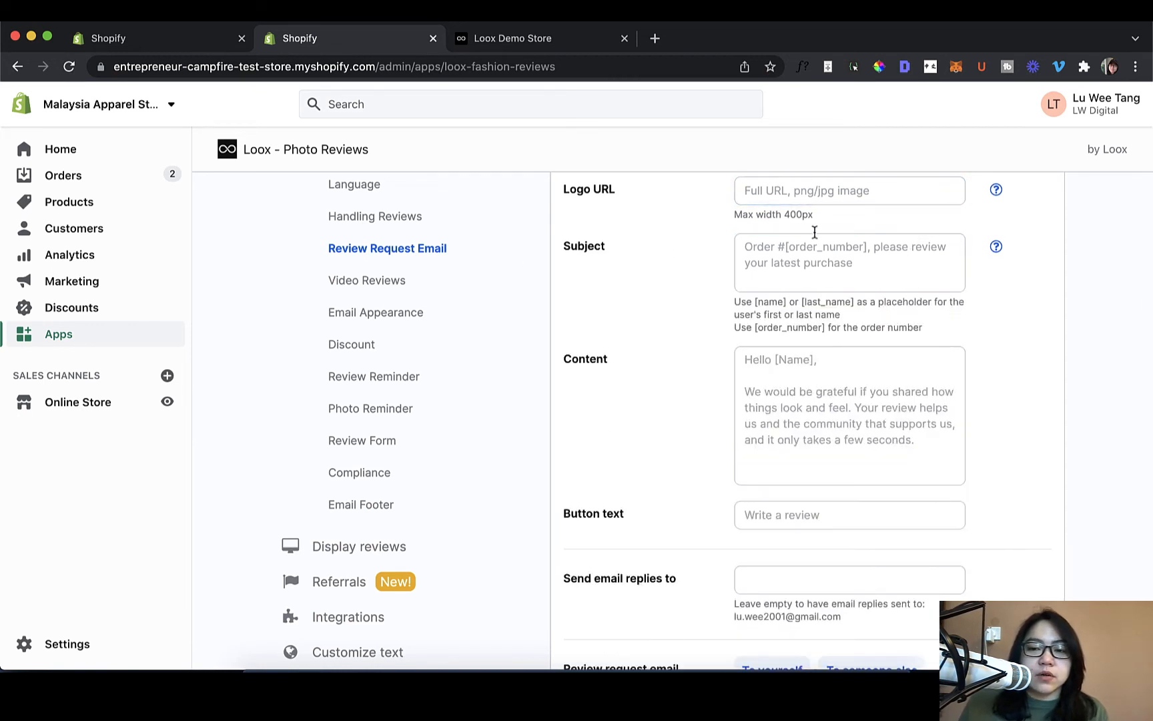
{"action": "scroll", "coordinate": [848, 355], "scroll_direction": "down", "scroll_amount": 1}
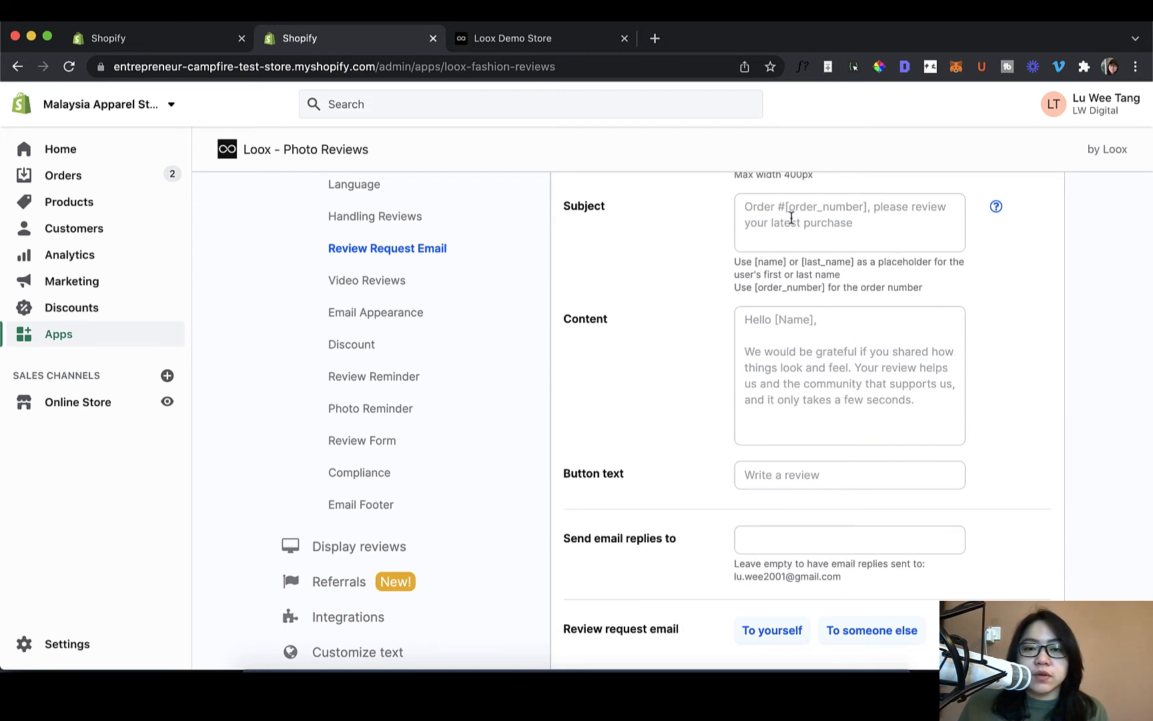
{"action": "scroll", "coordinate": [800, 241], "scroll_direction": "up", "scroll_amount": 1}
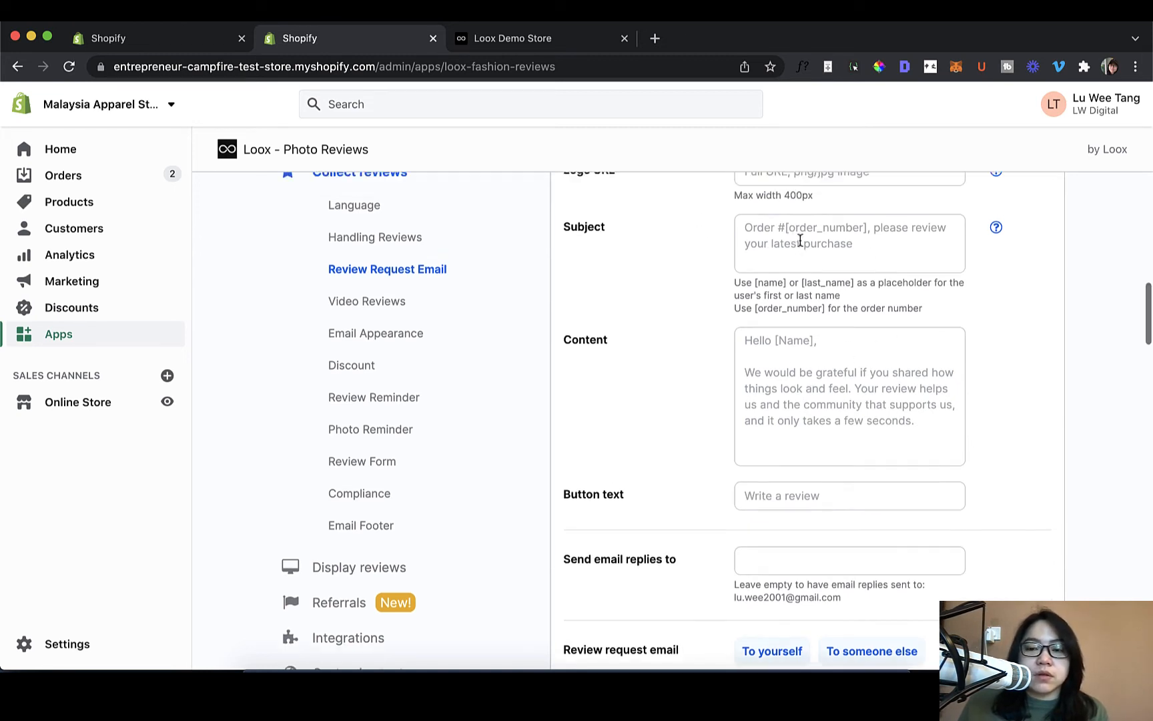
{"action": "scroll", "coordinate": [798, 241], "scroll_direction": "up", "scroll_amount": 1}
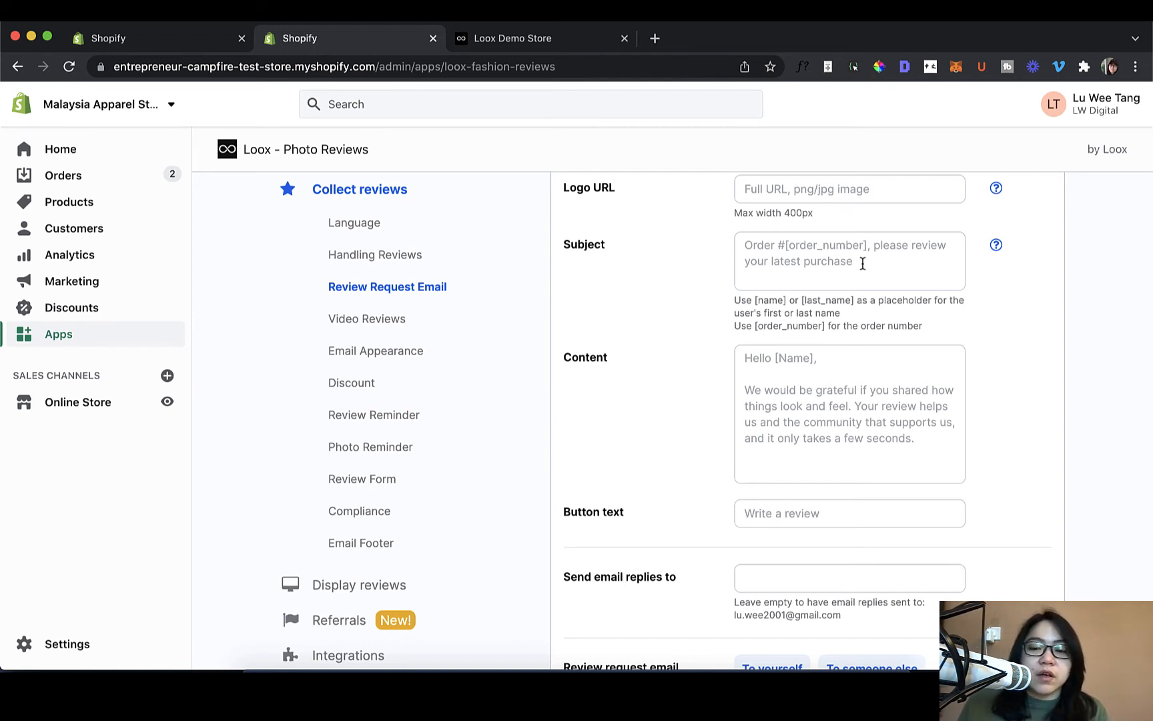
{"action": "scroll", "coordinate": [1000, 345], "scroll_direction": "down", "scroll_amount": 3}
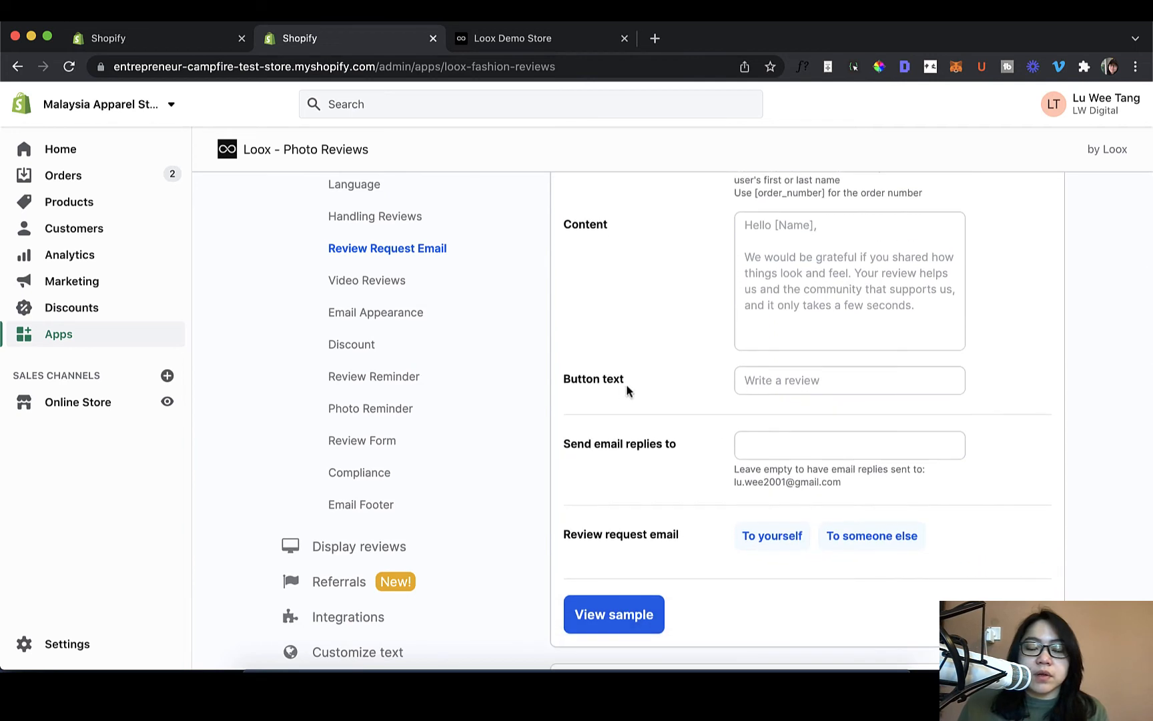
{"action": "scroll", "coordinate": [919, 322], "scroll_direction": "up", "scroll_amount": 3}
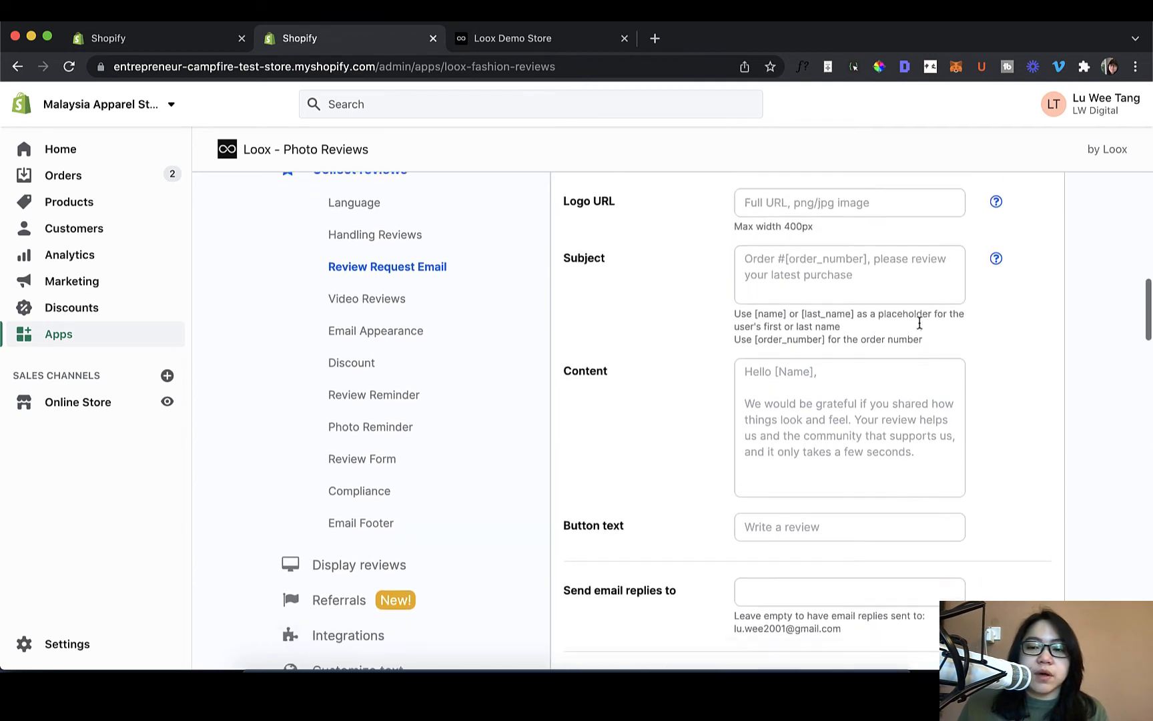
Preview the sample review request email from its banner to the Write a review button, and close the preview
{"action": "scroll", "coordinate": [919, 323], "scroll_direction": "down", "scroll_amount": 10}
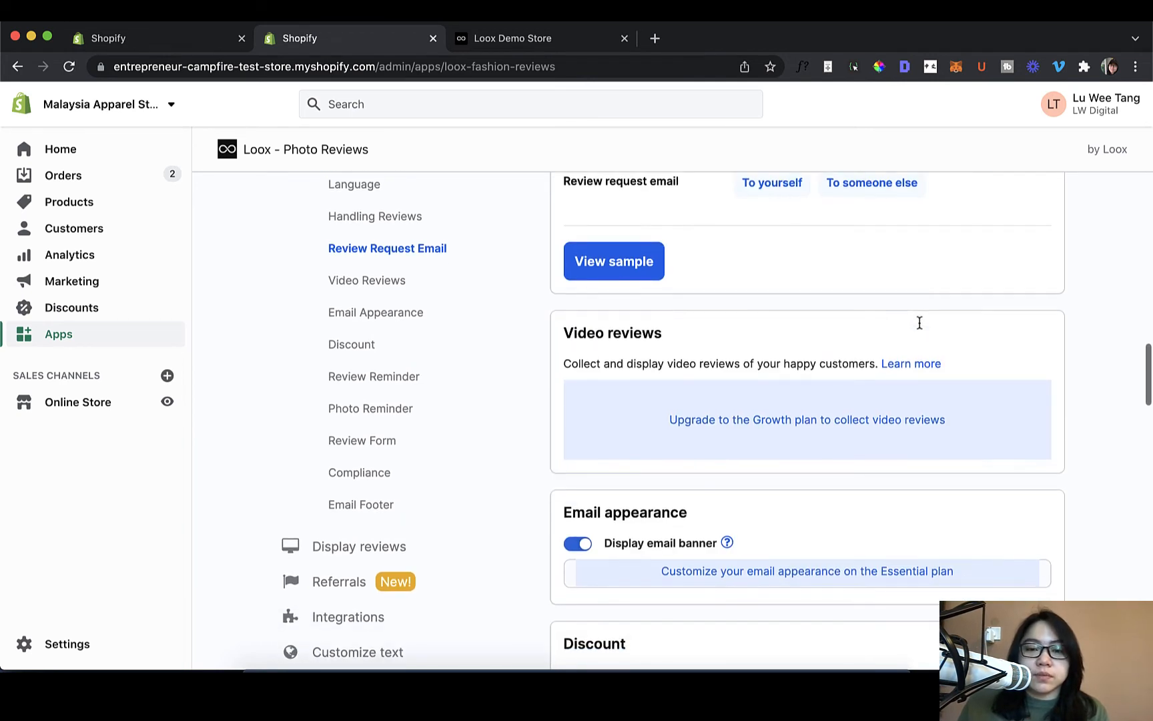
{"action": "scroll", "coordinate": [919, 323], "scroll_direction": "down", "scroll_amount": 1}
{"action": "left_click", "coordinate": [610, 212]}
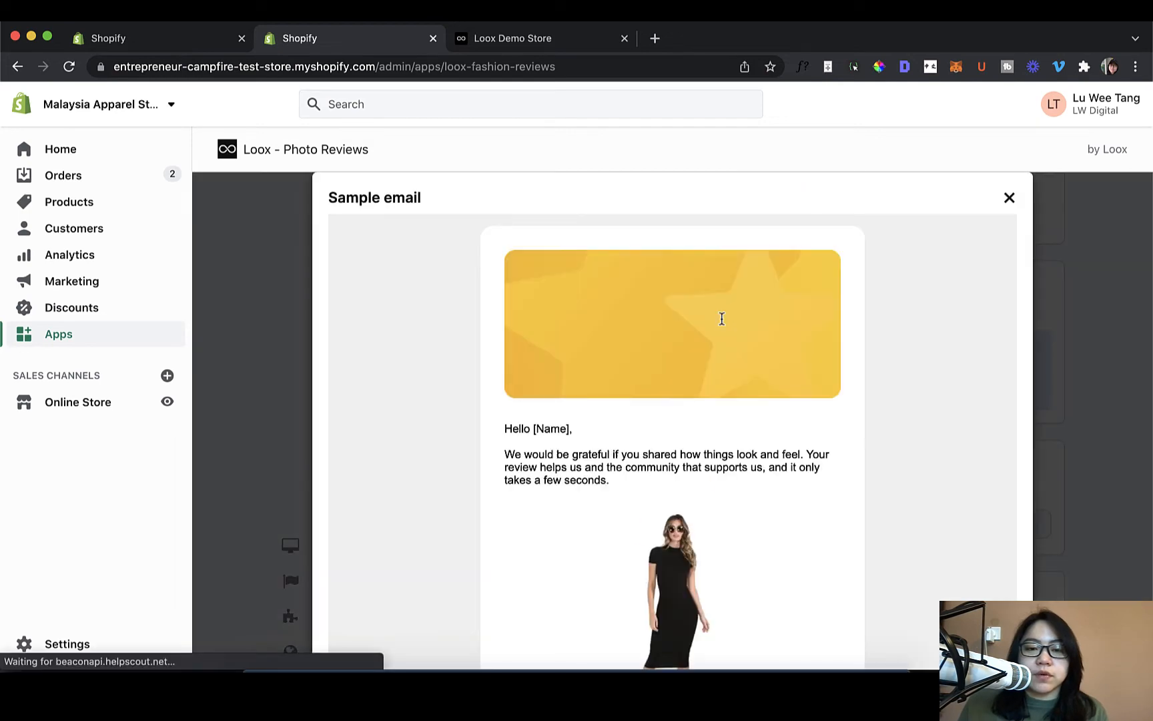
{"action": "scroll", "coordinate": [725, 317], "scroll_direction": "down", "scroll_amount": 5}
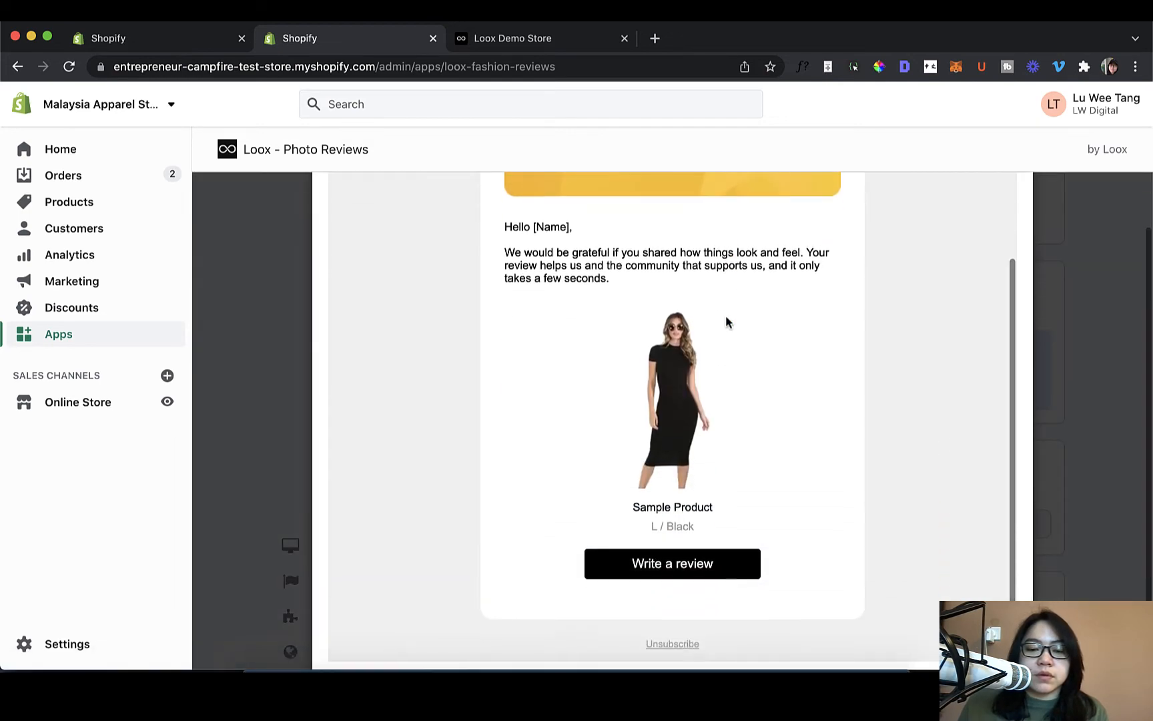
{"action": "scroll", "coordinate": [725, 315], "scroll_direction": "down", "scroll_amount": 1}
{"action": "scroll", "coordinate": [725, 316], "scroll_direction": "up", "scroll_amount": 3}
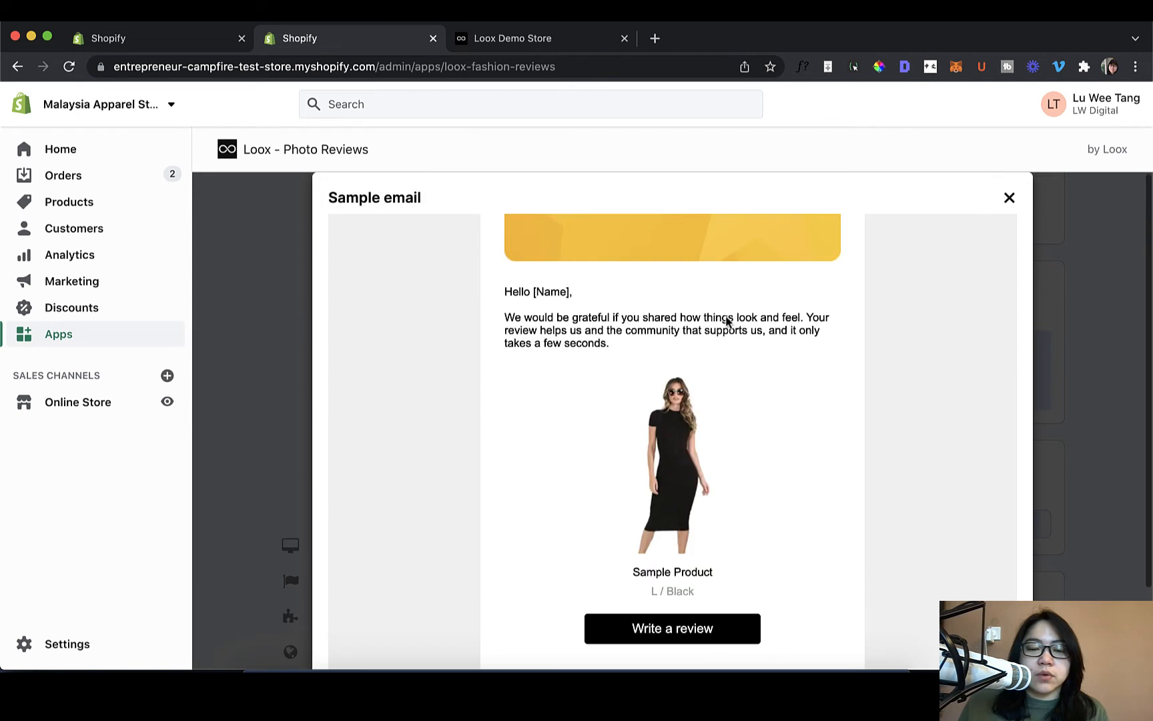
{"action": "scroll", "coordinate": [726, 321], "scroll_direction": "up", "scroll_amount": 4}
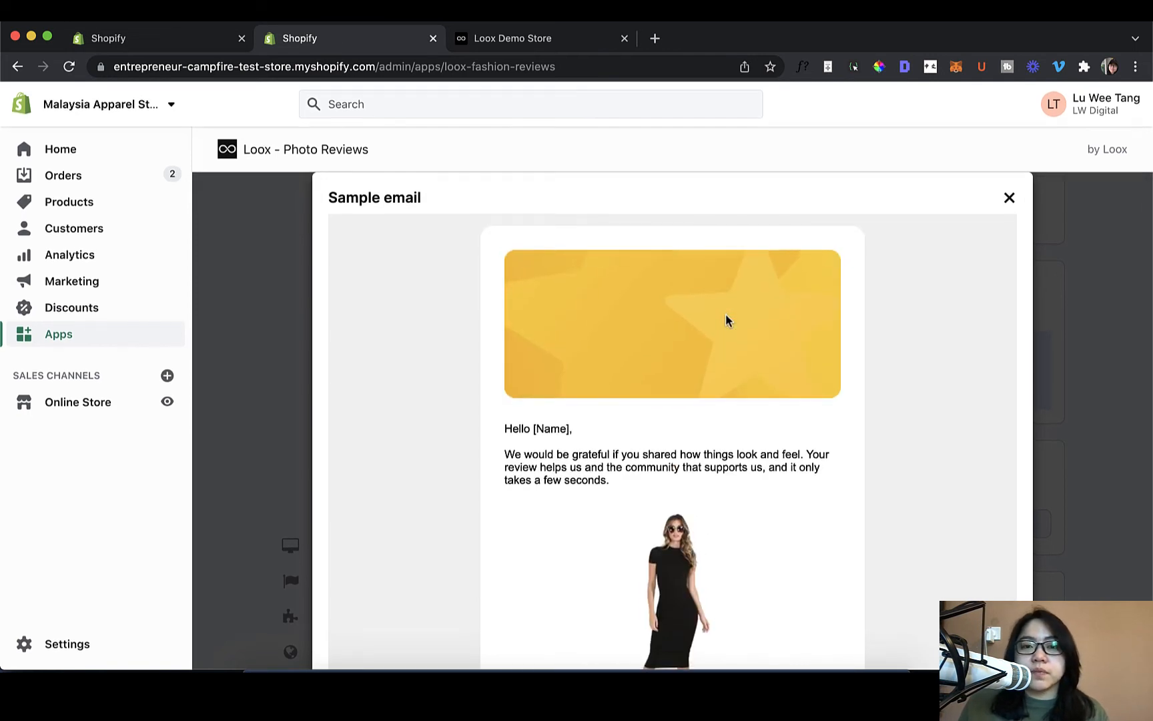
{"action": "left_click", "coordinate": [1010, 200]}
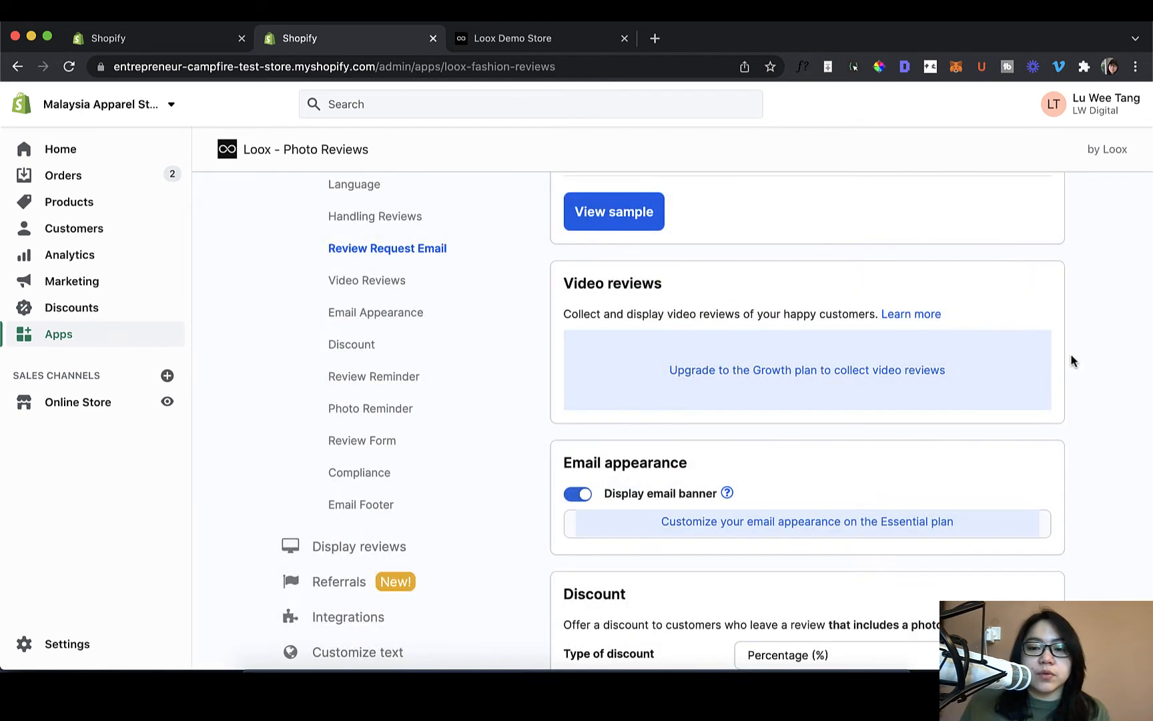
Read the plan requirements for the Video reviews and Email appearance settings
{"action": "scroll", "coordinate": [1069, 356], "scroll_direction": "down", "scroll_amount": 2}
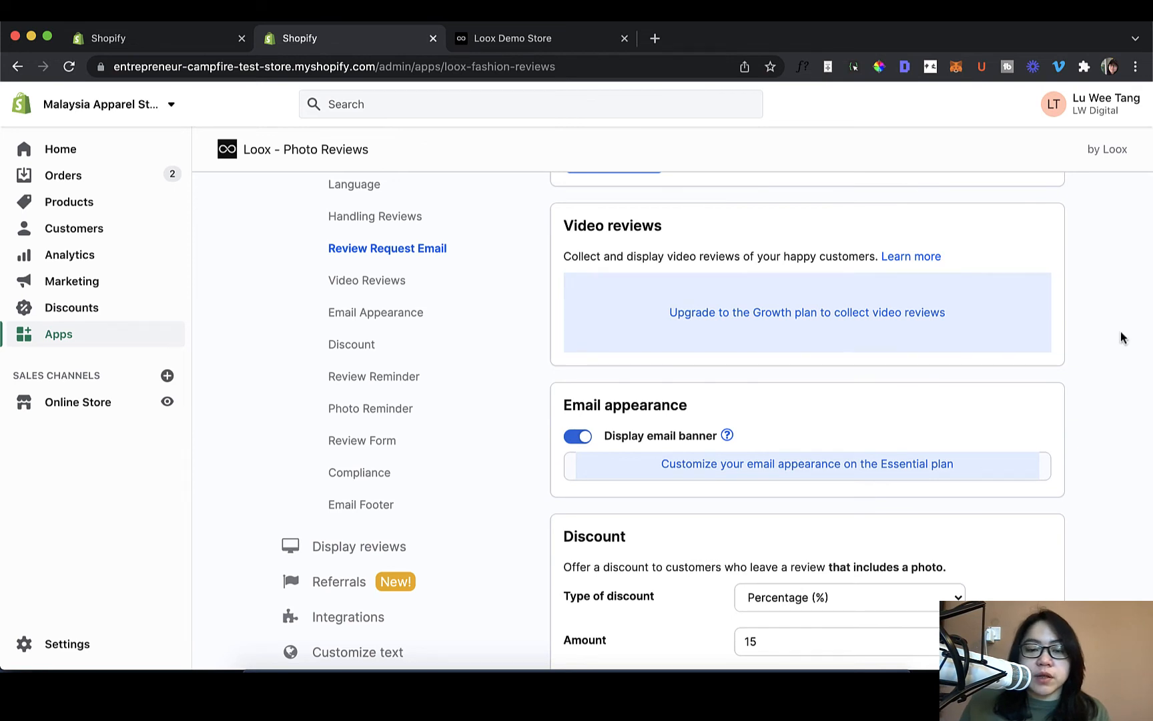
{"action": "scroll", "coordinate": [1121, 330], "scroll_direction": "down", "scroll_amount": 5}
{"action": "scroll", "coordinate": [1121, 330], "scroll_direction": "down", "scroll_amount": 1}
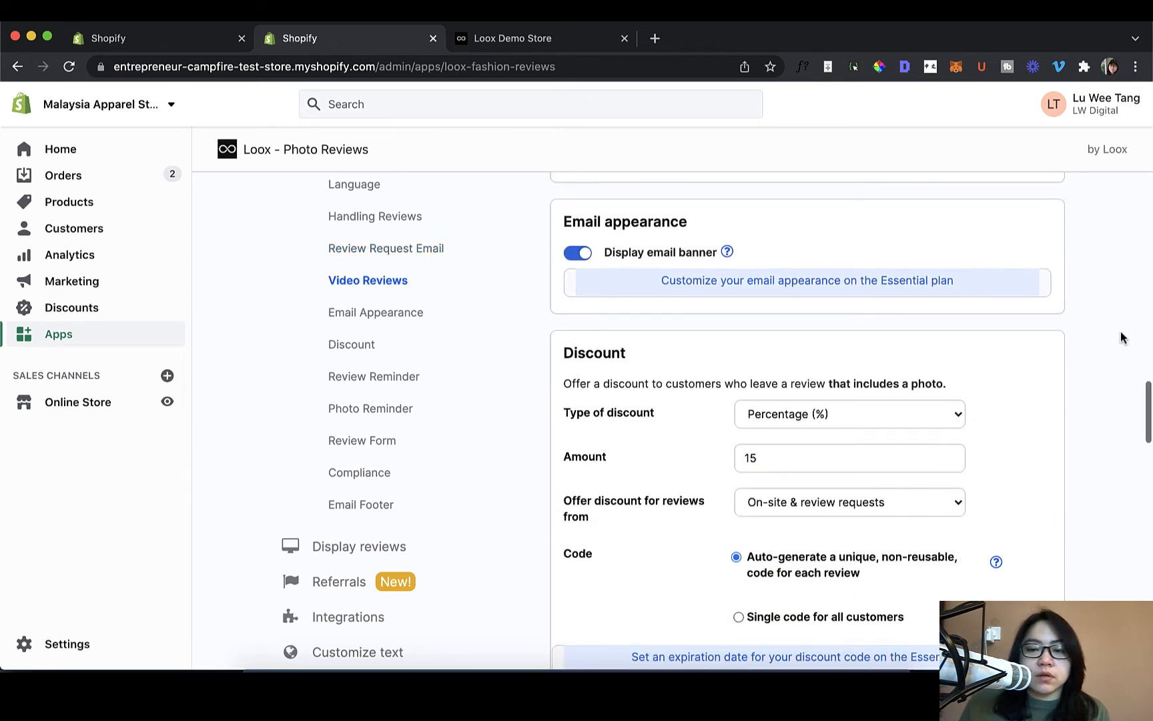
{"action": "left_click_drag", "start_coordinate": [566, 222], "coordinate": [1010, 282]}
{"action": "left_click", "coordinate": [1009, 282]}
Check the discount types and the amount field in the Discount settings, keeping Percentage (%)
{"action": "scroll", "coordinate": [1027, 285], "scroll_direction": "down", "scroll_amount": 5}
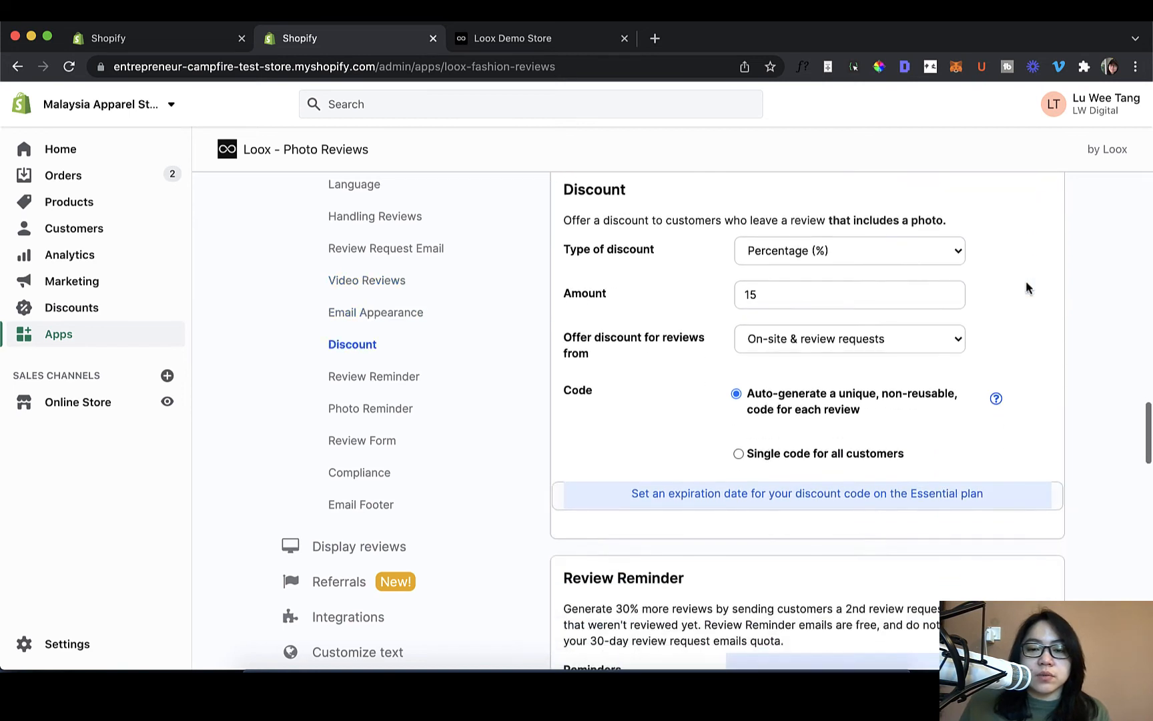
{"action": "left_click", "coordinate": [763, 255]}
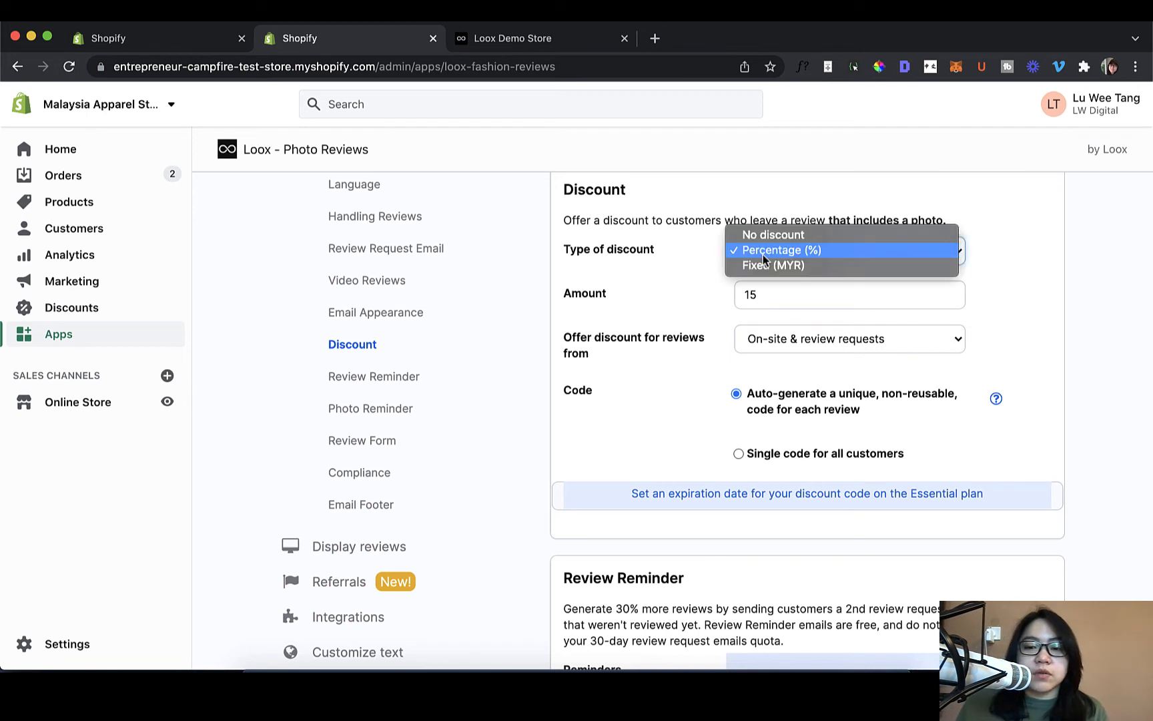
{"action": "left_click", "coordinate": [783, 253]}
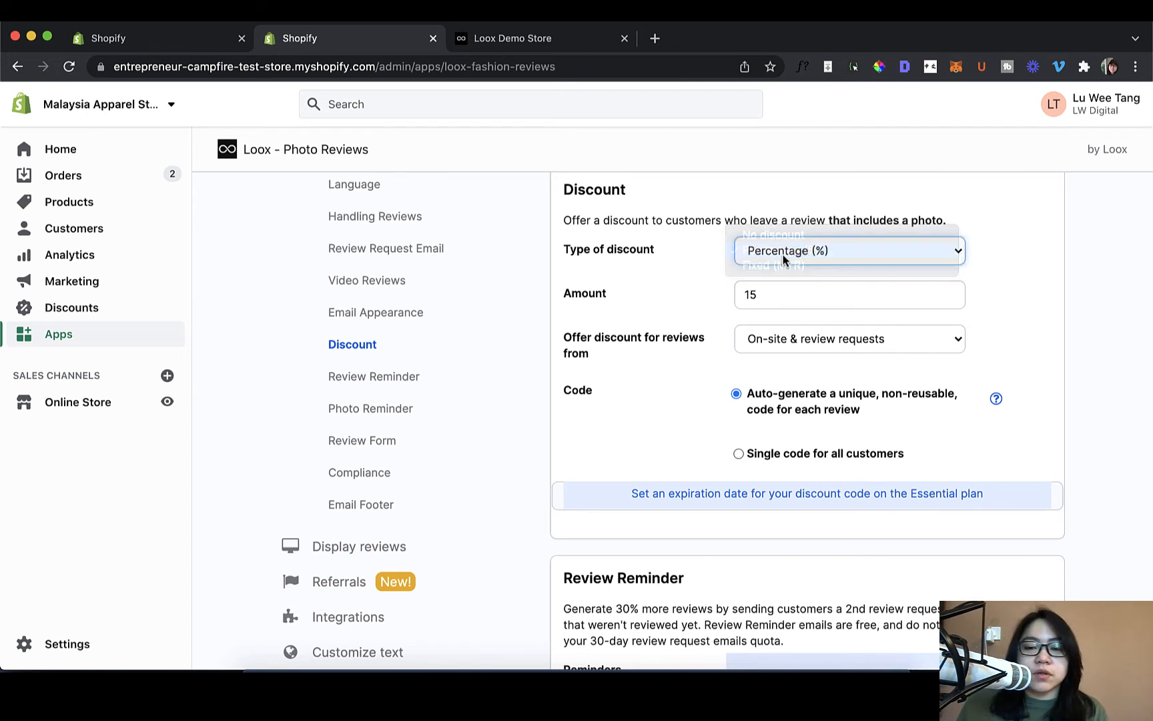
{"action": "left_click", "coordinate": [762, 299]}
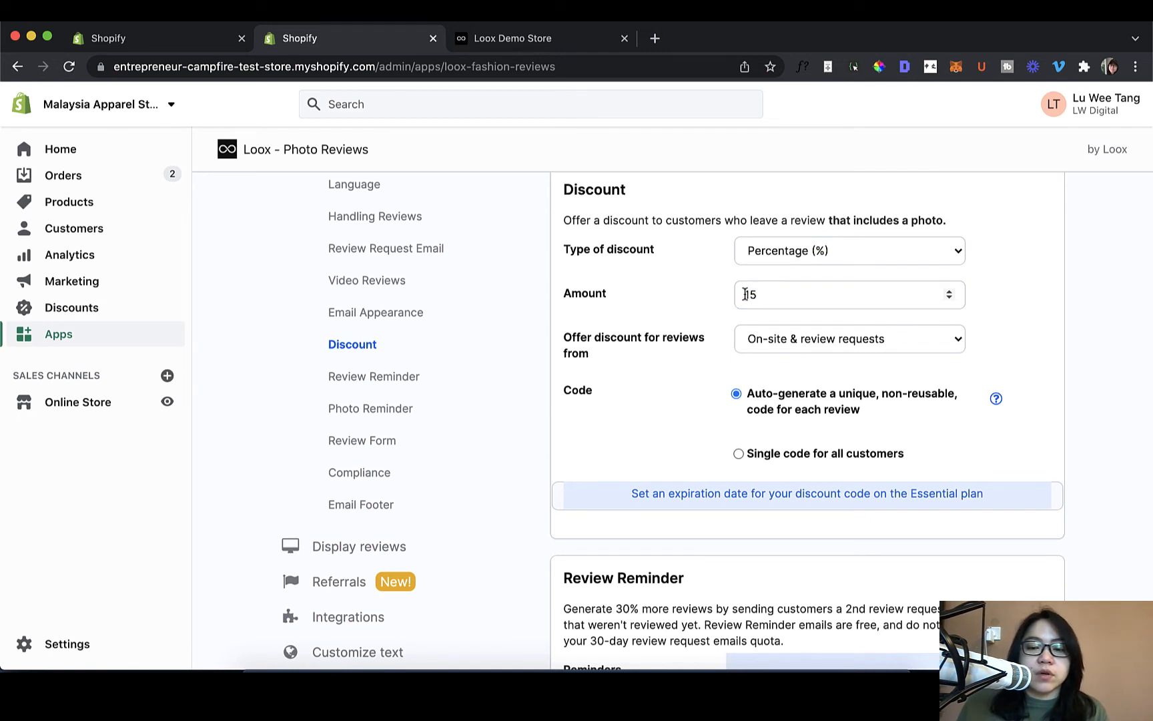
Try Fixed (MYR) as the type of discount for photo reviews, and switch back to Percentage (%)
{"action": "left_click", "coordinate": [780, 253]}
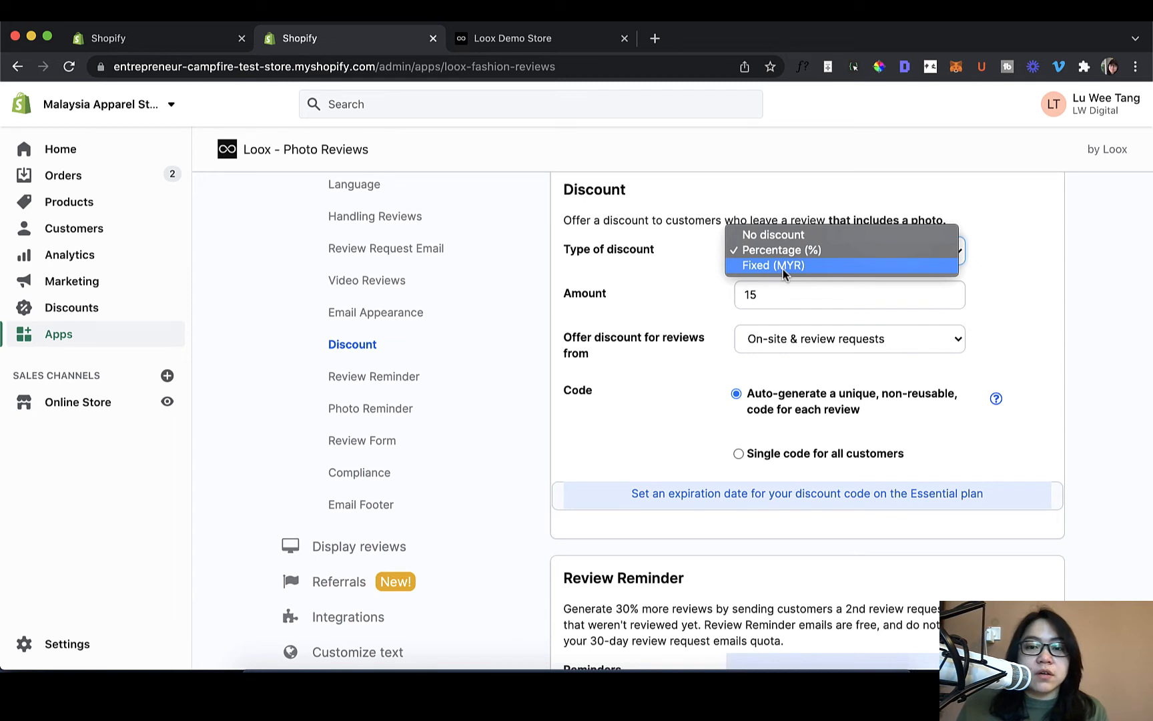
{"action": "left_click", "coordinate": [782, 267]}
{"action": "left_click", "coordinate": [786, 258]}
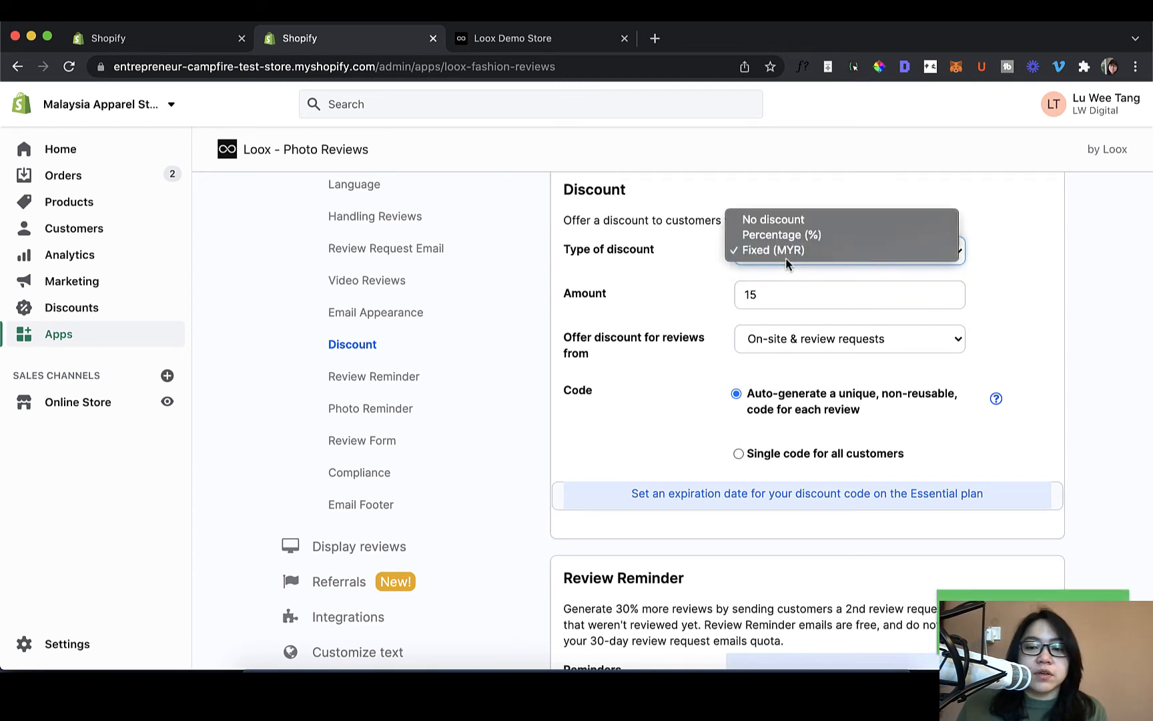
{"action": "left_click", "coordinate": [796, 233]}
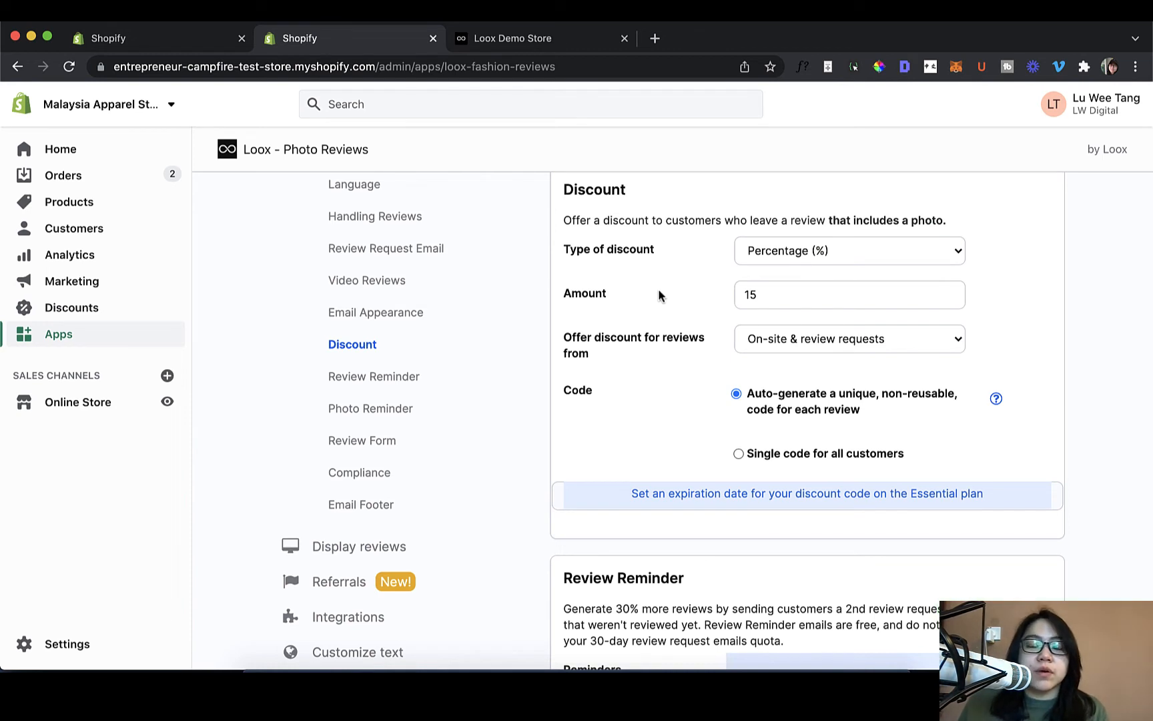
Check which reviews can earn the discount, keeping On-site & review requests, and look over the discount code options
{"action": "scroll", "coordinate": [761, 337], "scroll_direction": "down", "scroll_amount": 1}
{"action": "left_click", "coordinate": [768, 334]}
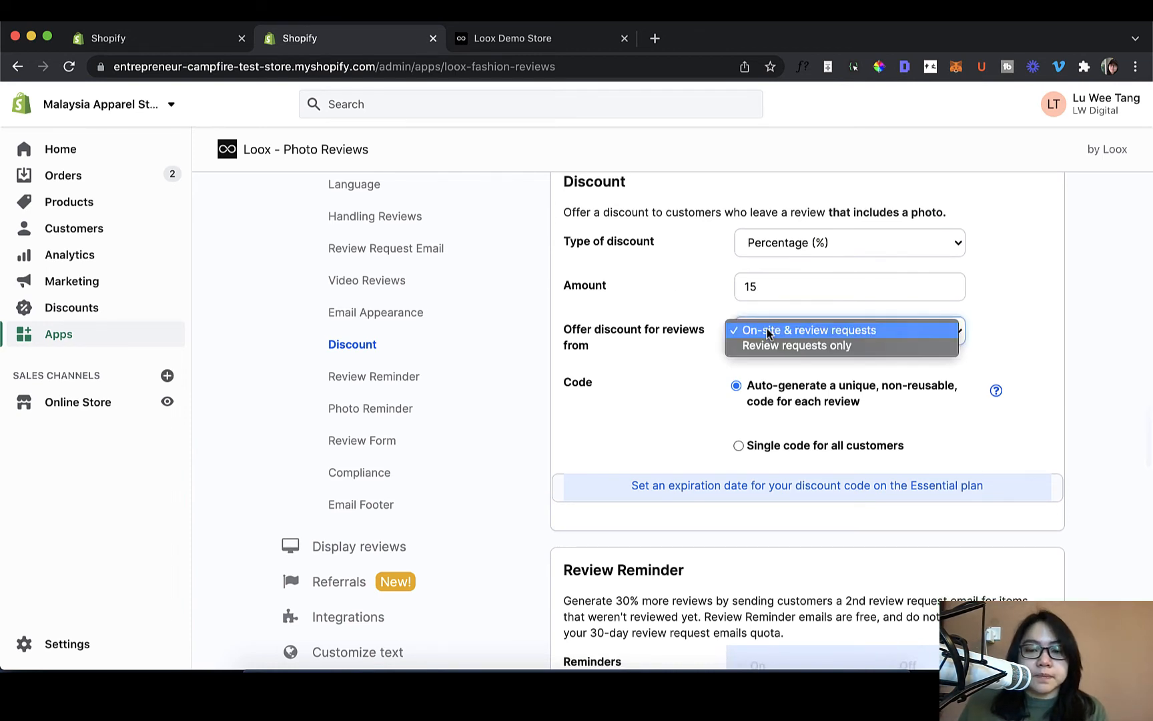
{"action": "left_click", "coordinate": [769, 334]}
{"action": "scroll", "coordinate": [698, 365], "scroll_direction": "down", "scroll_amount": 3}
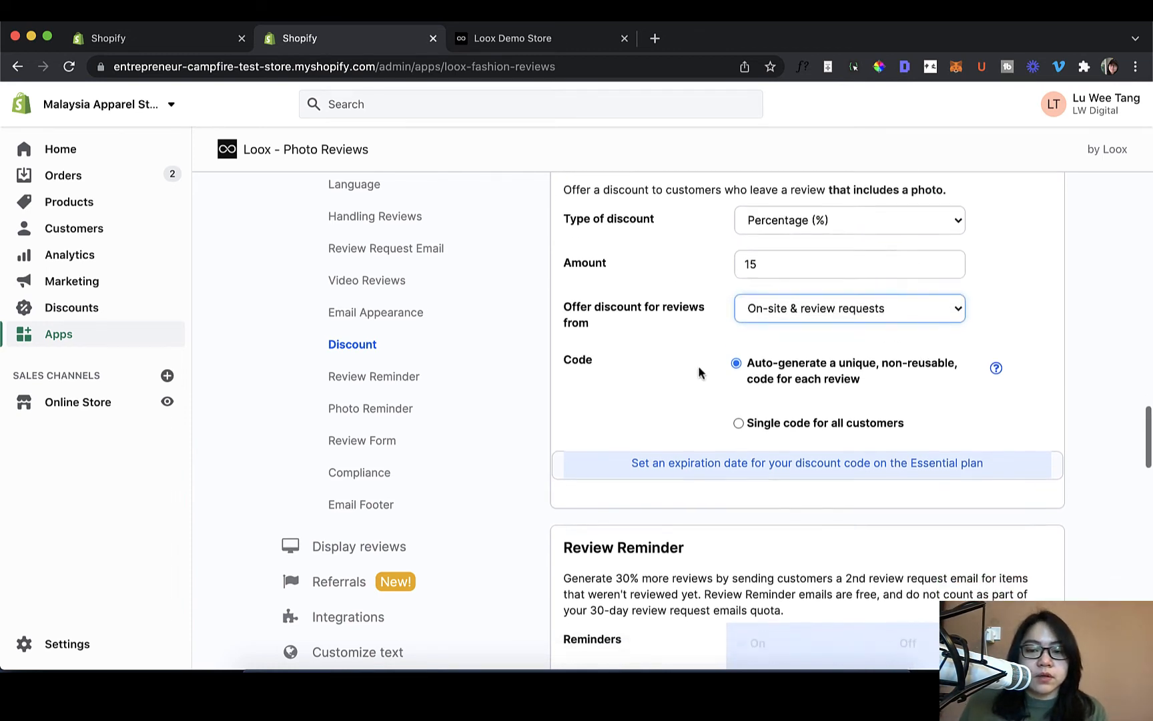
{"action": "scroll", "coordinate": [684, 368], "scroll_direction": "down", "scroll_amount": 3}
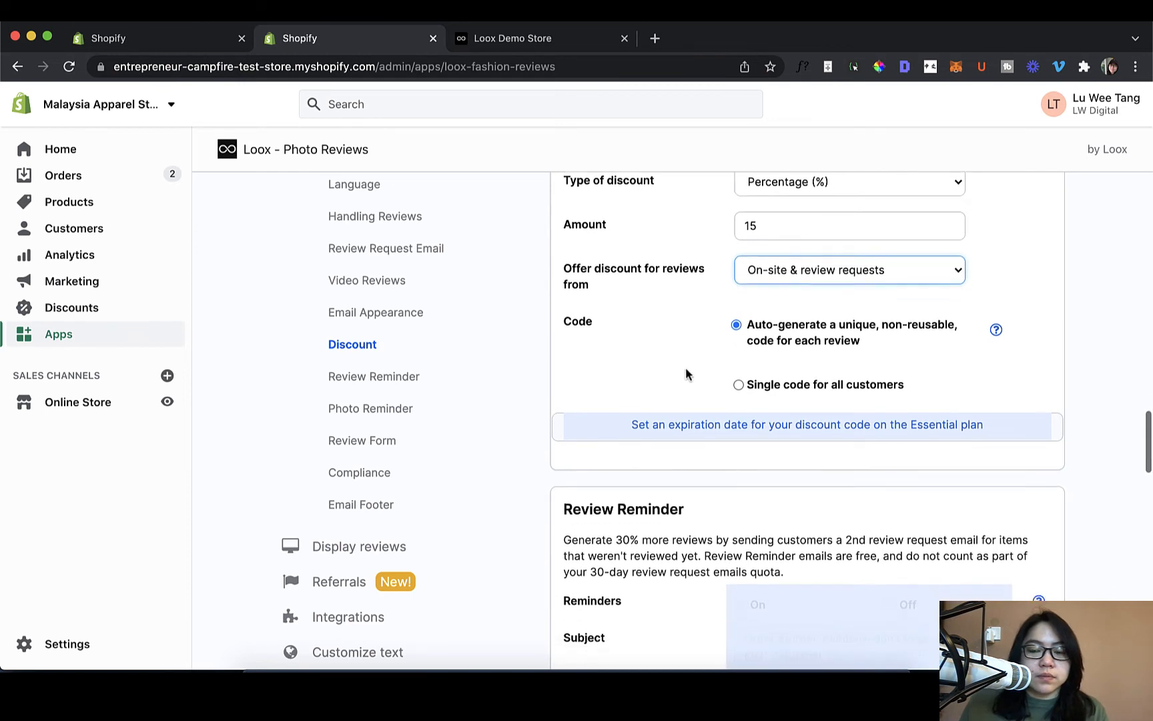
Change which reviews the discount is offered for to Review requests only
{"action": "scroll", "coordinate": [686, 366], "scroll_direction": "up", "scroll_amount": 3}
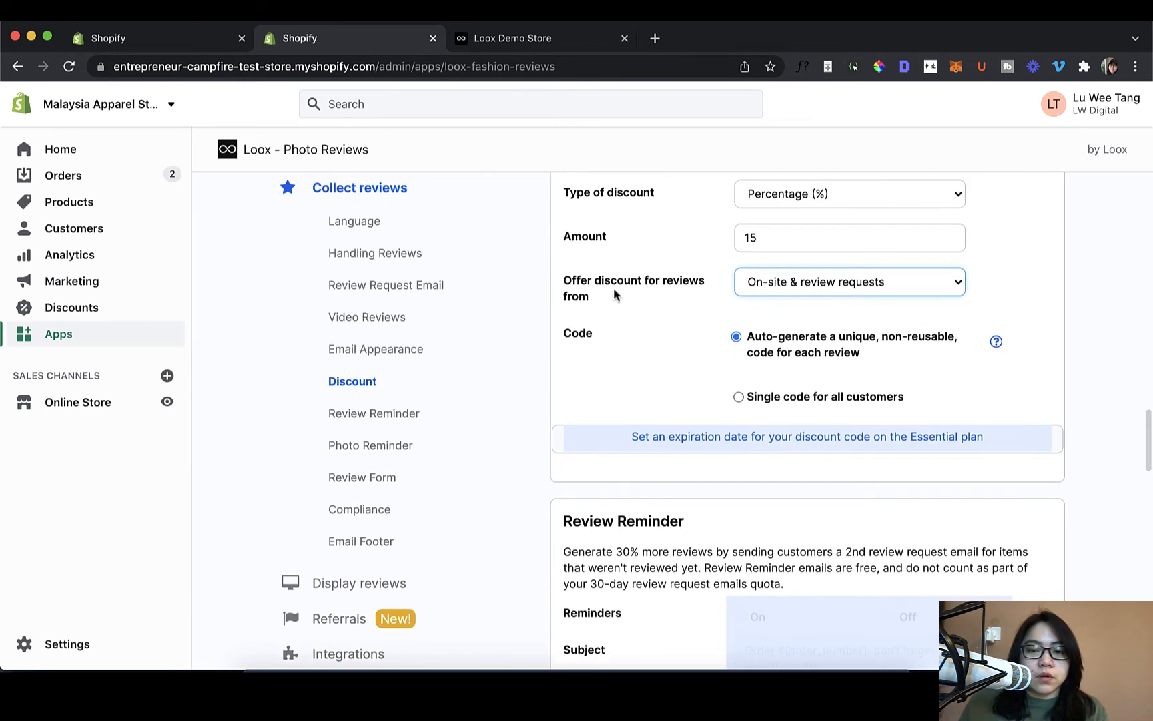
{"action": "left_click", "coordinate": [807, 287]}
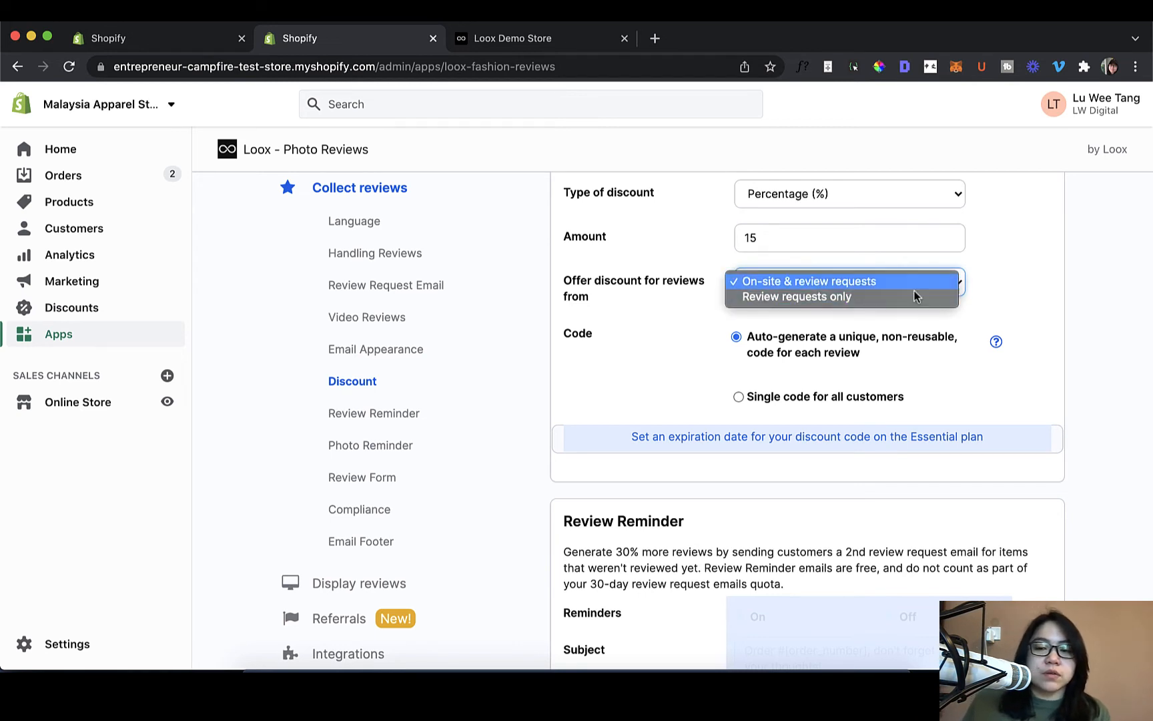
{"action": "left_click", "coordinate": [861, 282]}
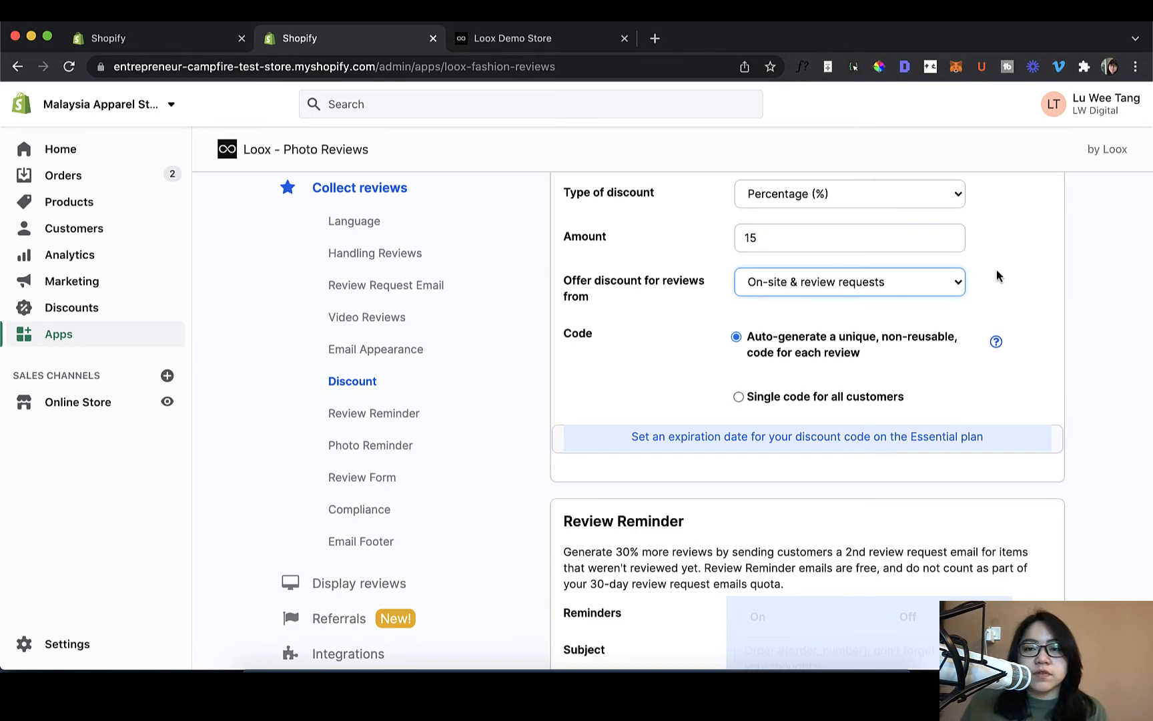
{"action": "left_click", "coordinate": [907, 284]}
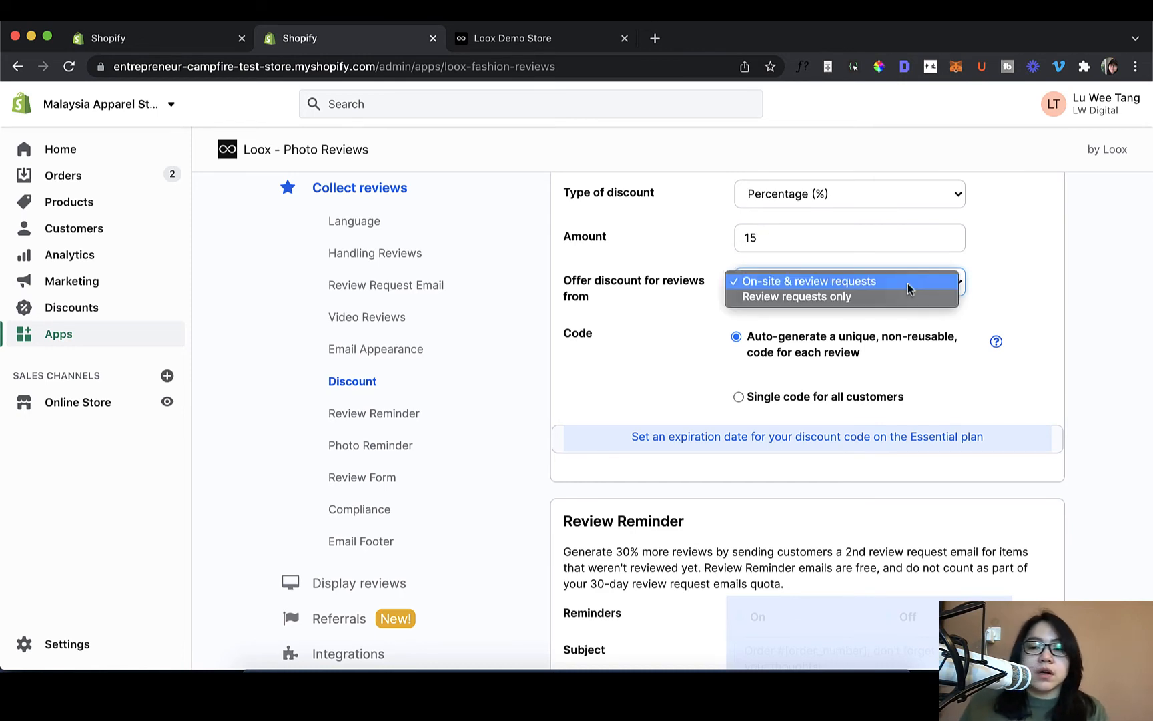
{"action": "left_click", "coordinate": [905, 296]}
{"action": "left_click", "coordinate": [909, 286]}
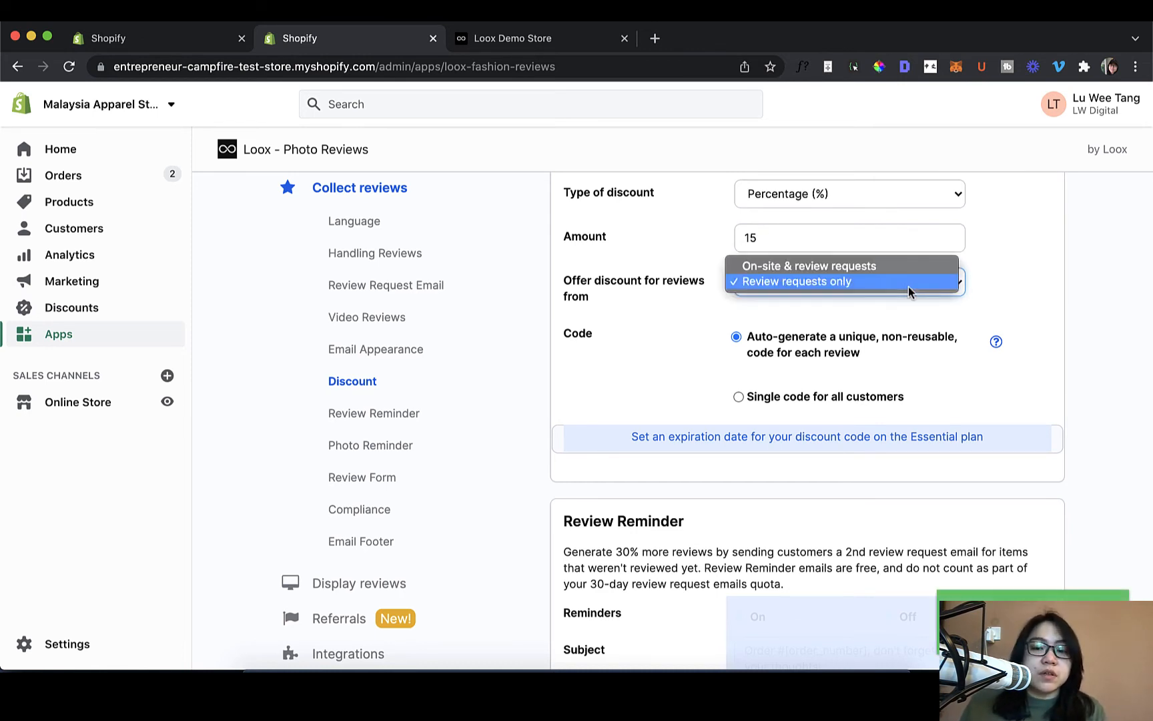
{"action": "left_click", "coordinate": [912, 286]}
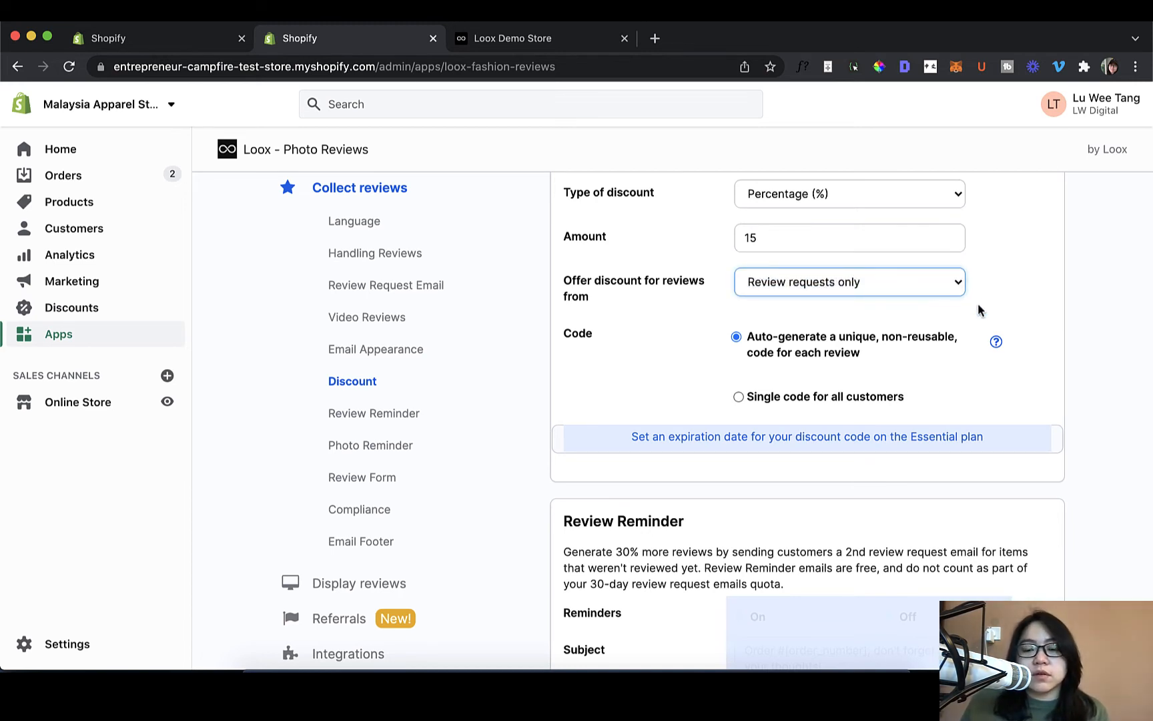
Look over the discount code options and read the Review Reminder description and its plan requirement
{"action": "scroll", "coordinate": [978, 303], "scroll_direction": "down", "scroll_amount": 1}
{"action": "scroll", "coordinate": [983, 305], "scroll_direction": "down", "scroll_amount": 2}
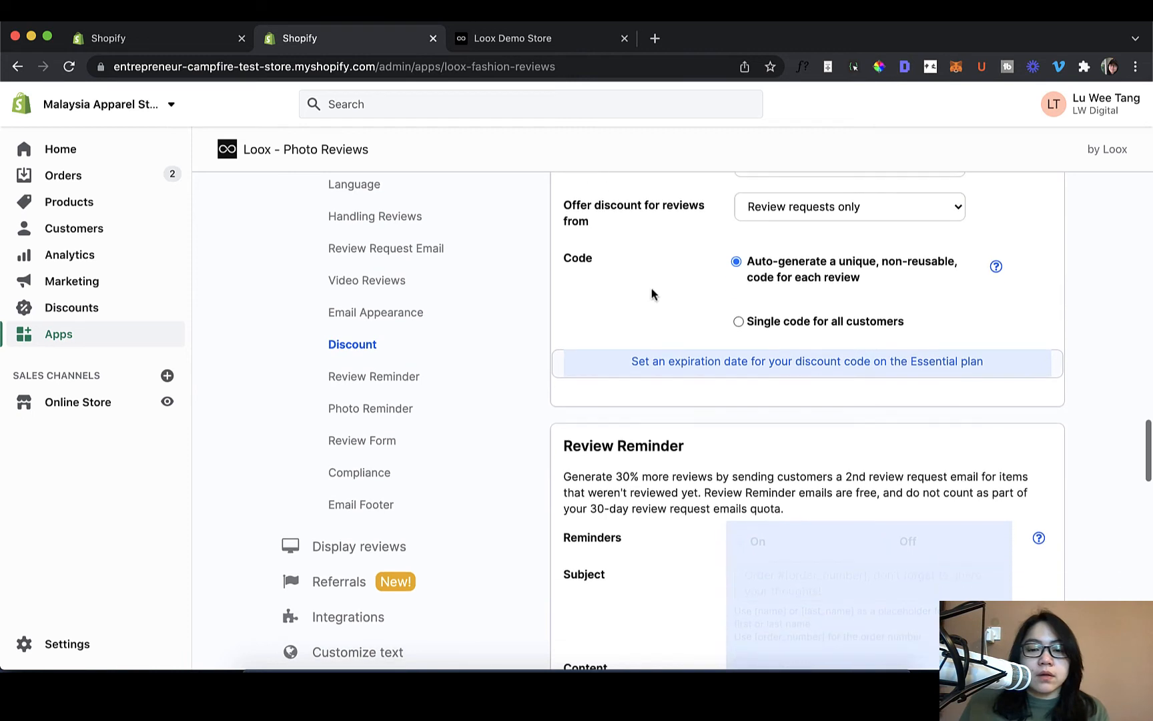
{"action": "left_click_drag", "start_coordinate": [561, 260], "coordinate": [585, 264]}
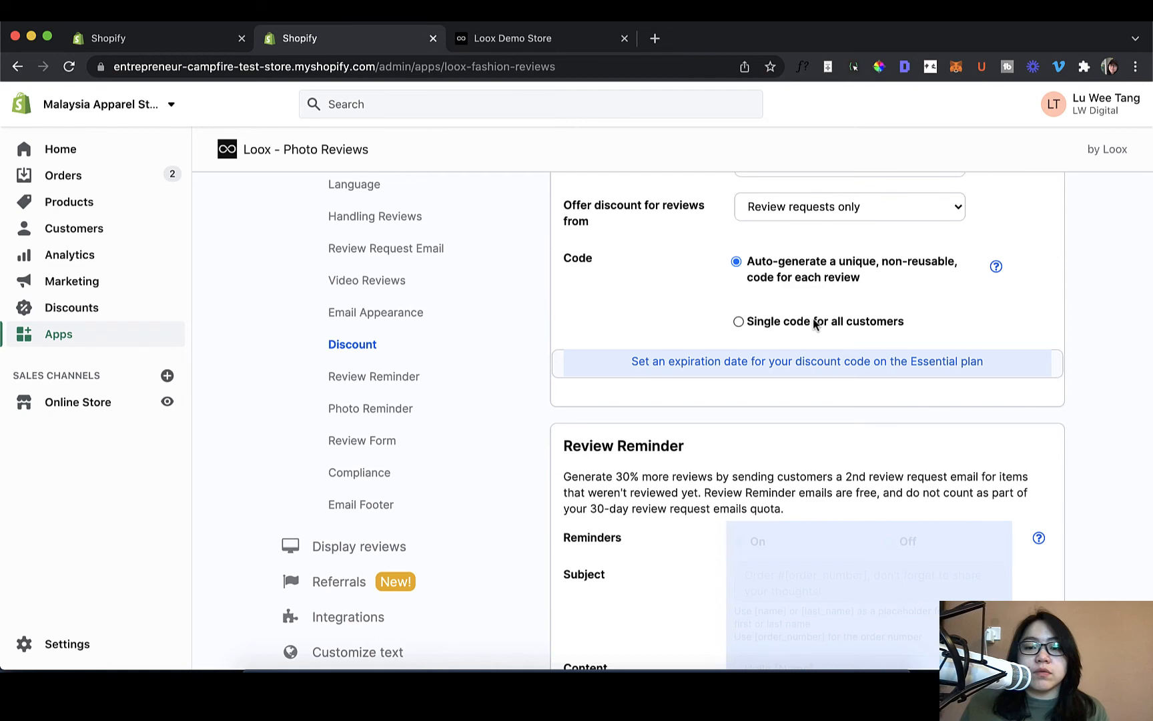
{"action": "scroll", "coordinate": [814, 321], "scroll_direction": "down", "scroll_amount": 4}
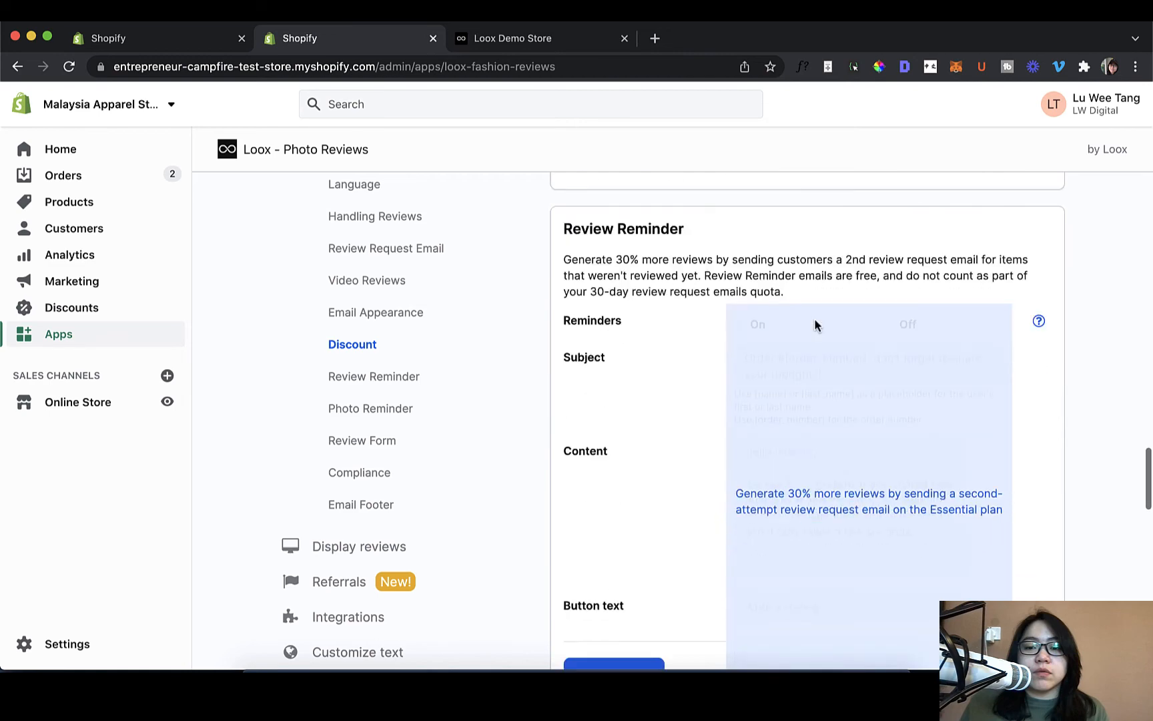
{"action": "scroll", "coordinate": [800, 320], "scroll_direction": "down", "scroll_amount": 1}
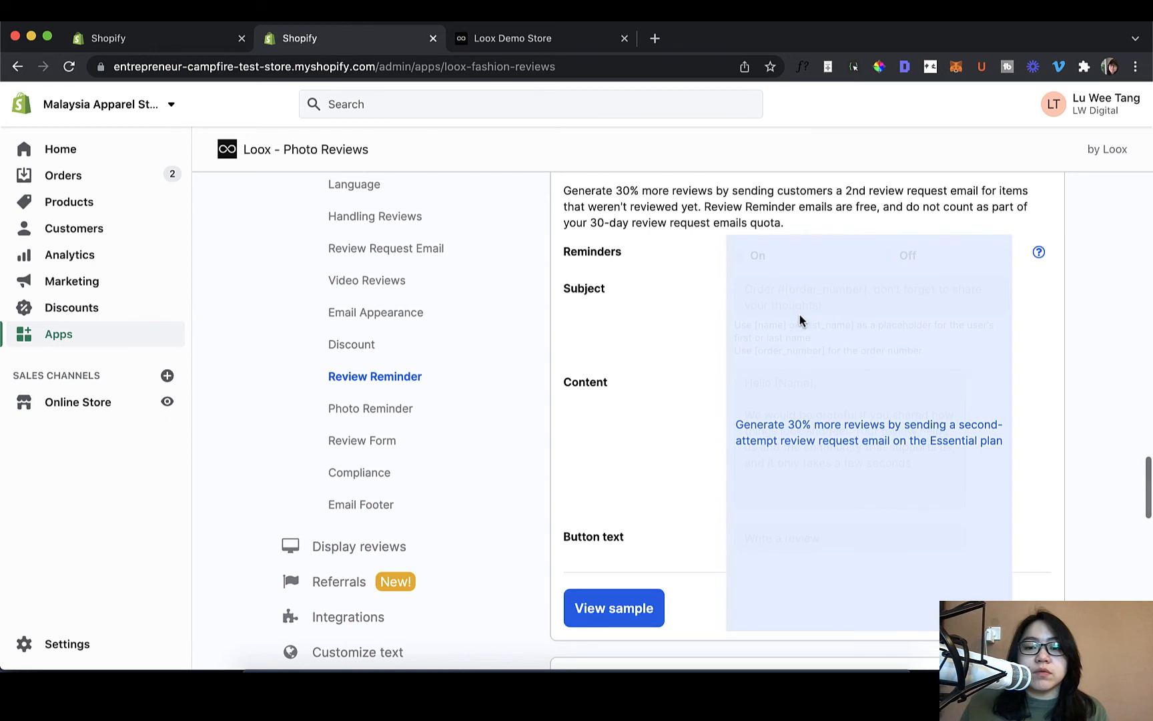
{"action": "scroll", "coordinate": [799, 320], "scroll_direction": "up", "scroll_amount": 2}
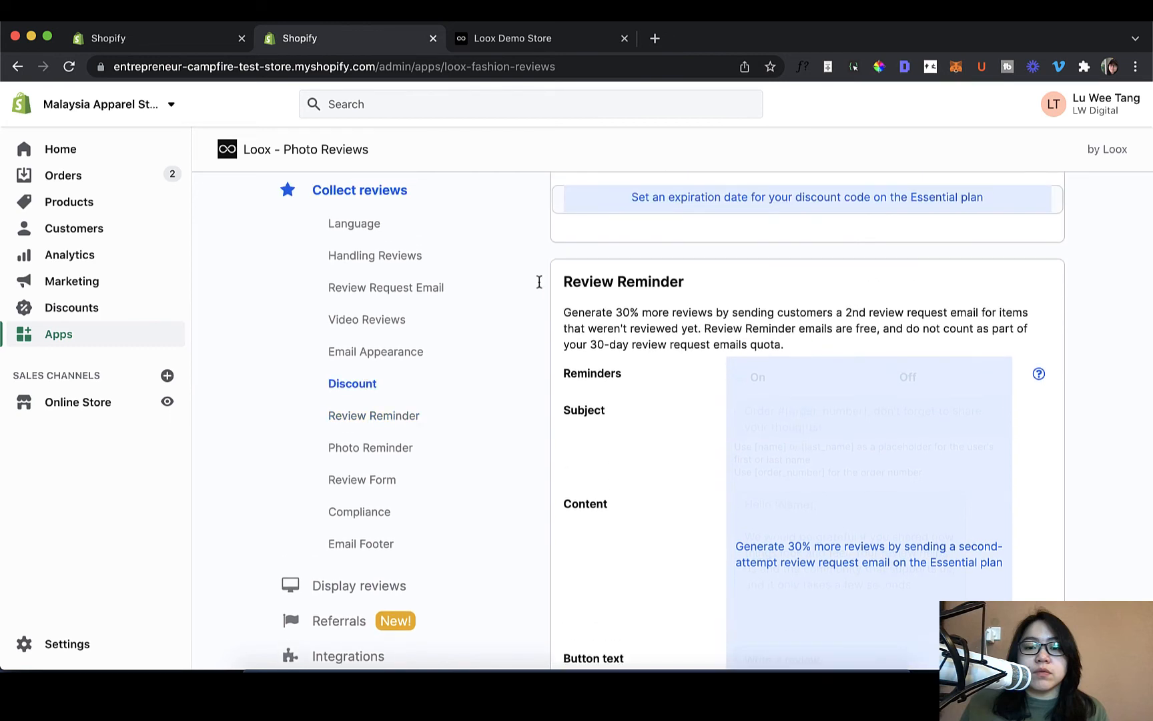
{"action": "scroll", "coordinate": [857, 347], "scroll_direction": "down", "scroll_amount": 1}
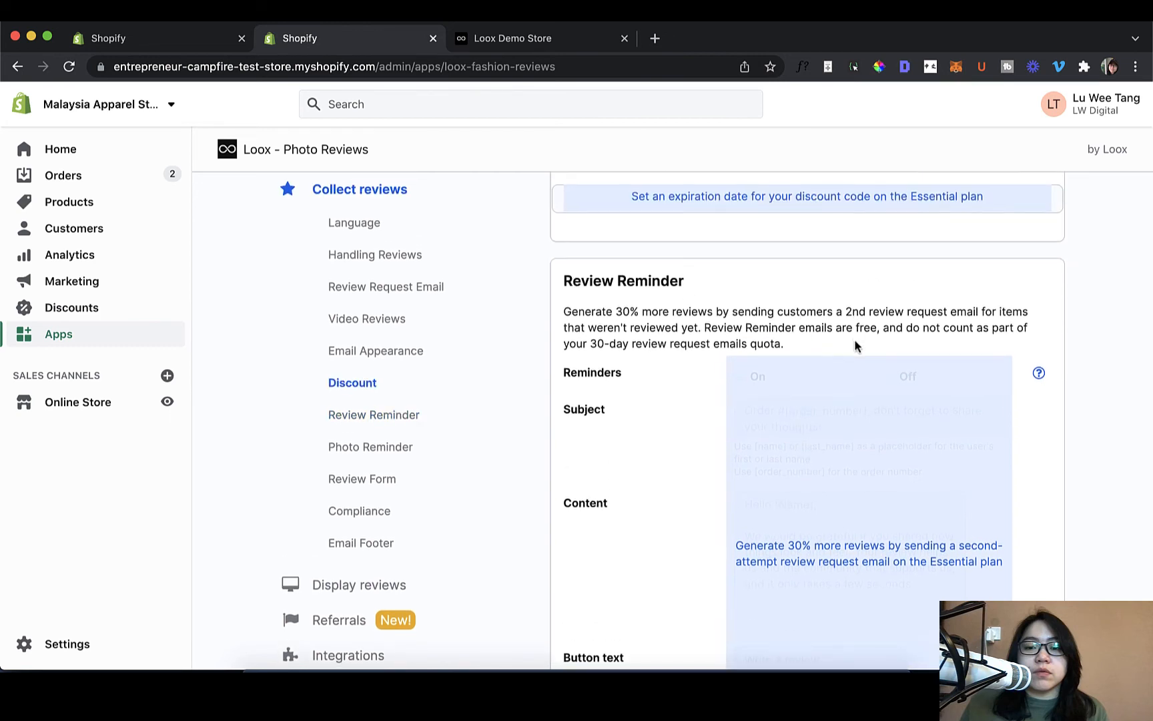
{"action": "scroll", "coordinate": [856, 345], "scroll_direction": "down", "scroll_amount": 4}
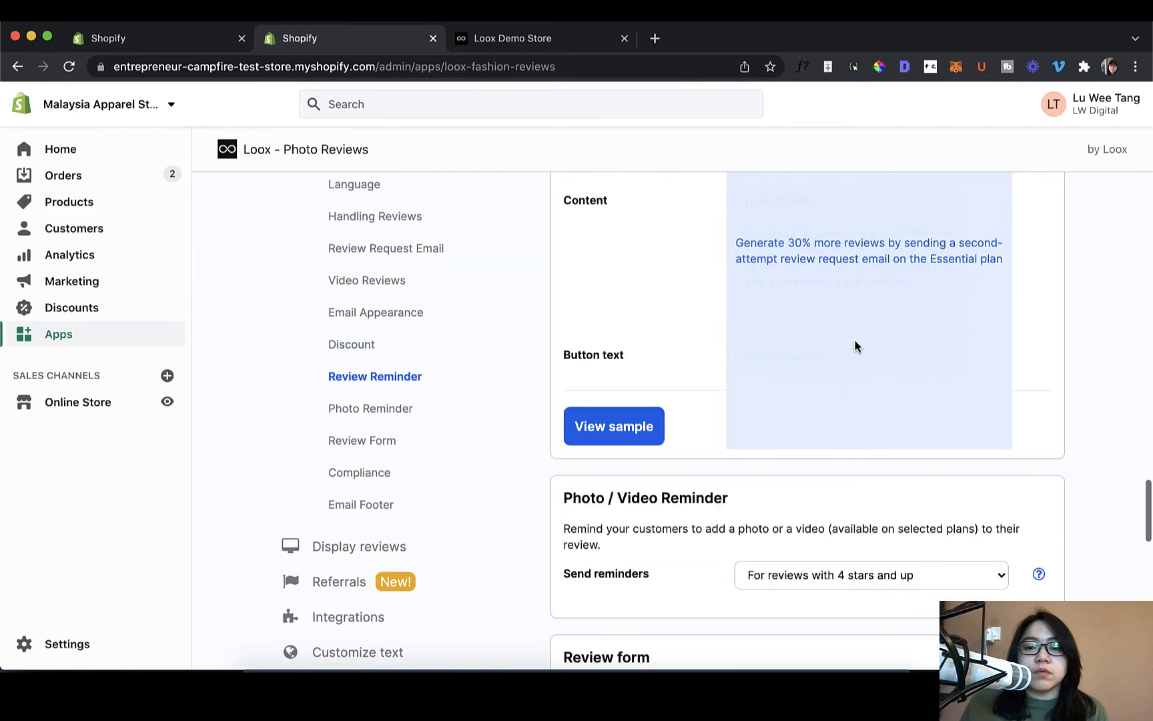
Check when Photo / Video Reminder messages are sent, keeping For reviews with 4 stars and up
{"action": "scroll", "coordinate": [855, 345], "scroll_direction": "down", "scroll_amount": 4}
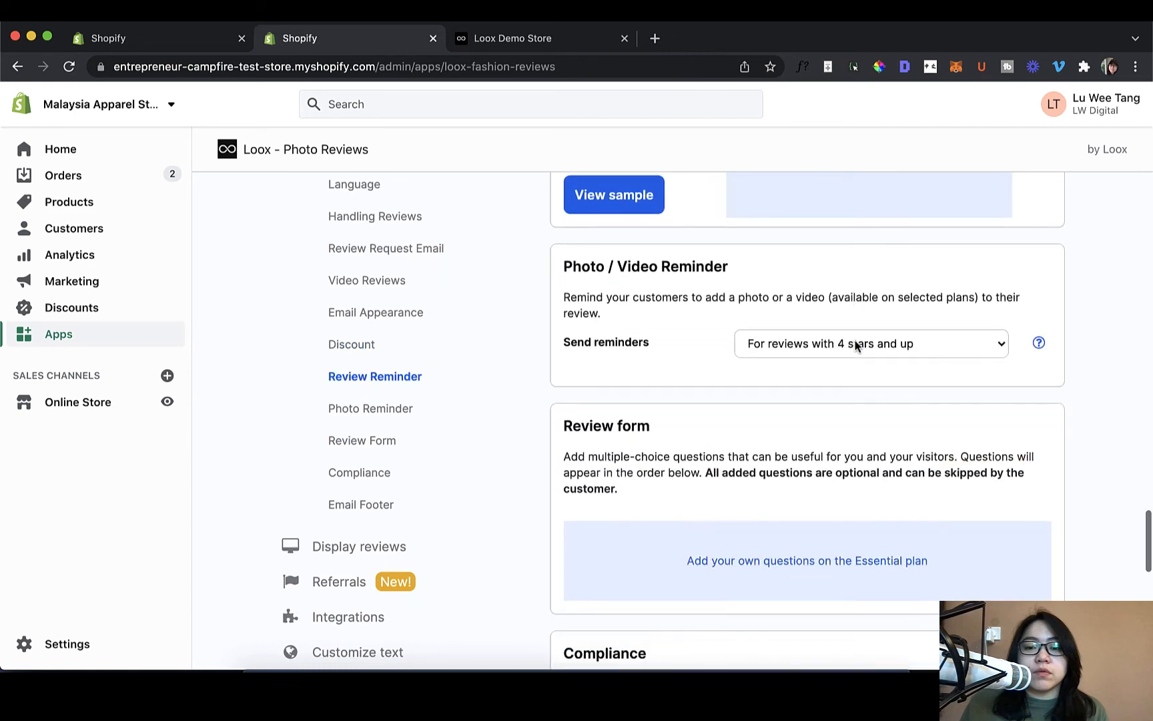
{"action": "scroll", "coordinate": [856, 346], "scroll_direction": "down", "scroll_amount": 1}
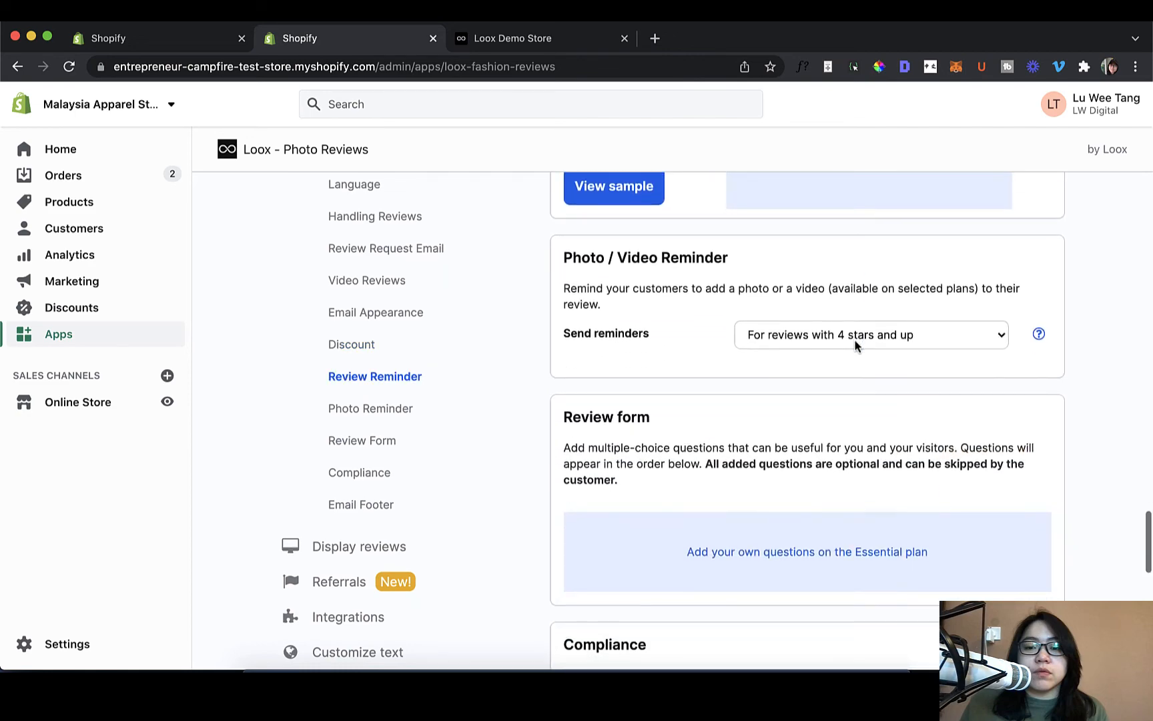
{"action": "scroll", "coordinate": [856, 345], "scroll_direction": "down", "scroll_amount": 1}
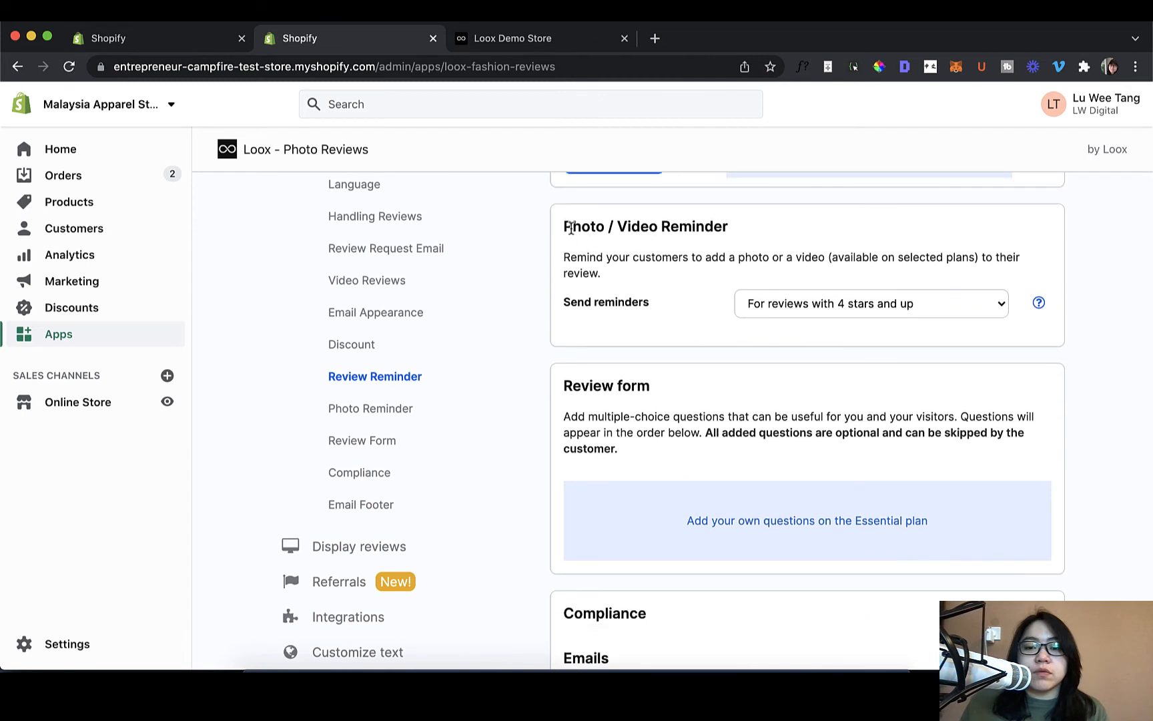
{"action": "left_click_drag", "start_coordinate": [566, 226], "coordinate": [714, 237]}
{"action": "left_click", "coordinate": [713, 236]}
{"action": "left_click", "coordinate": [807, 310]}
{"action": "left_click", "coordinate": [813, 304]}
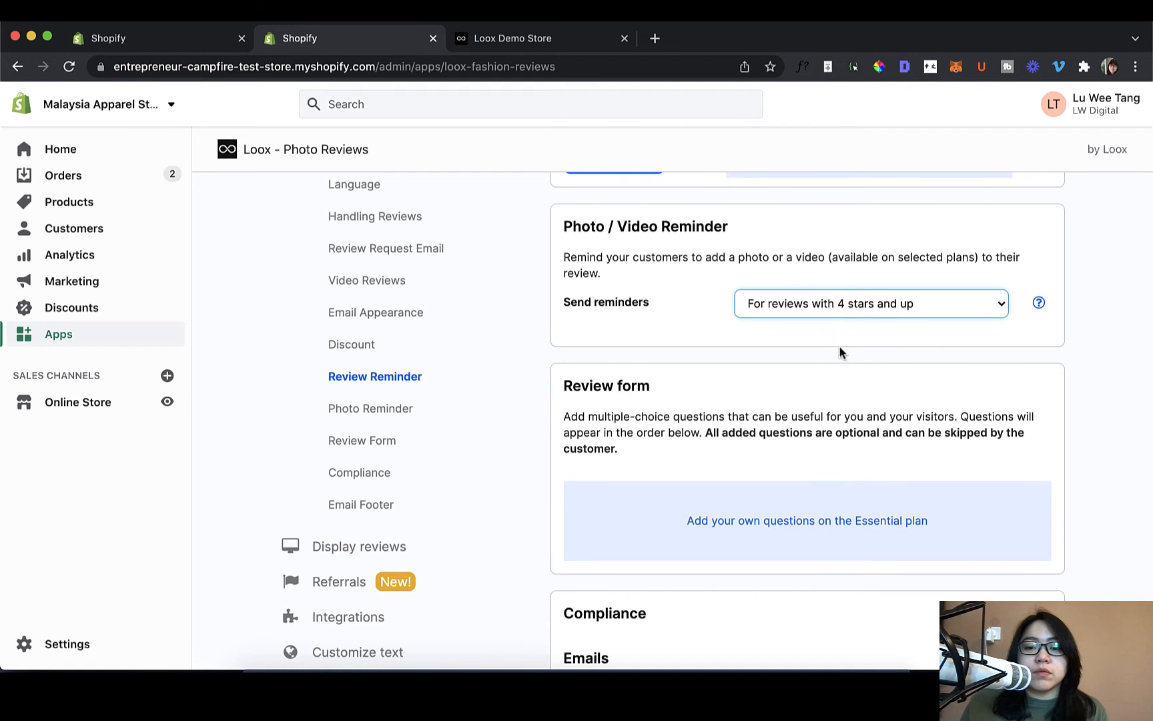
Check who receives review requests in the Compliance settings, keeping Customers who consent to receive marketing emails
{"action": "scroll", "coordinate": [845, 354], "scroll_direction": "down", "scroll_amount": 5}
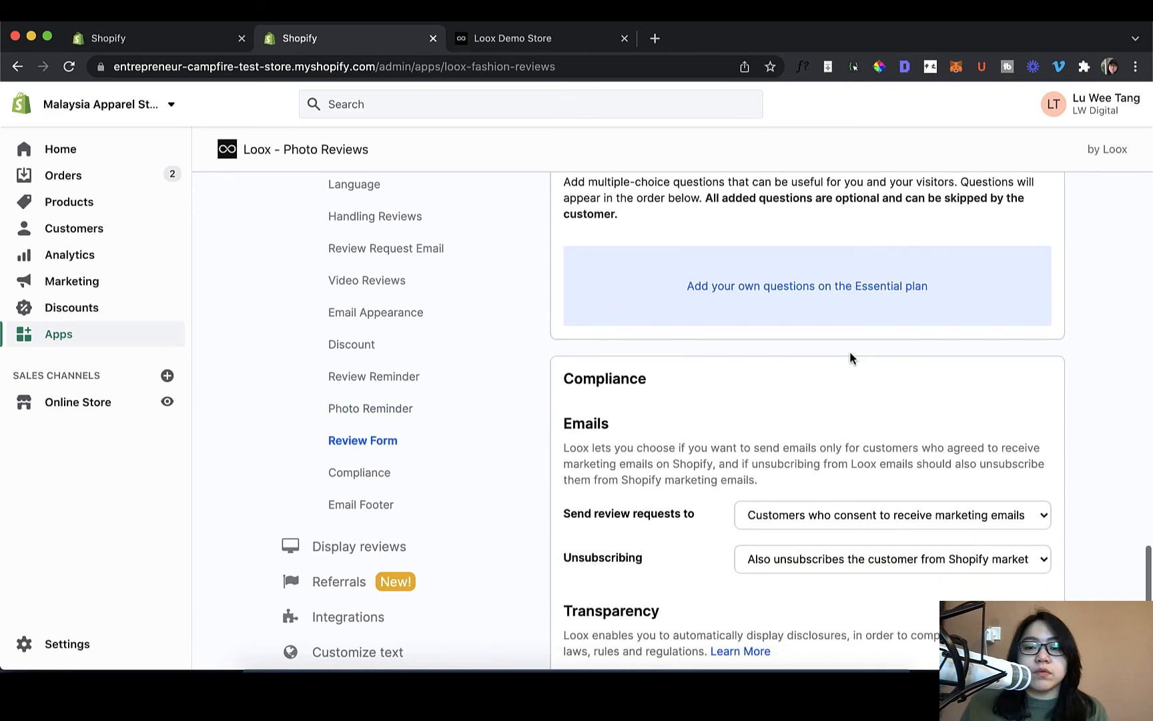
{"action": "scroll", "coordinate": [850, 358], "scroll_direction": "up", "scroll_amount": 1}
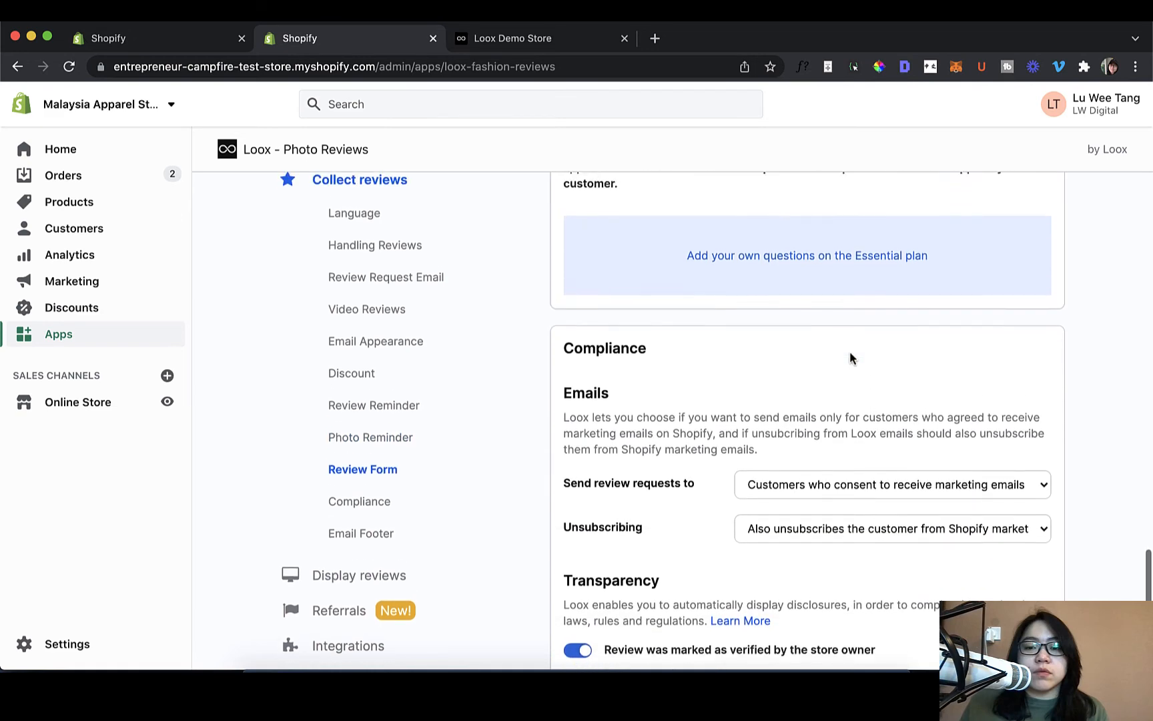
{"action": "scroll", "coordinate": [849, 353], "scroll_direction": "down", "scroll_amount": 2}
{"action": "scroll", "coordinate": [851, 352], "scroll_direction": "down", "scroll_amount": 1}
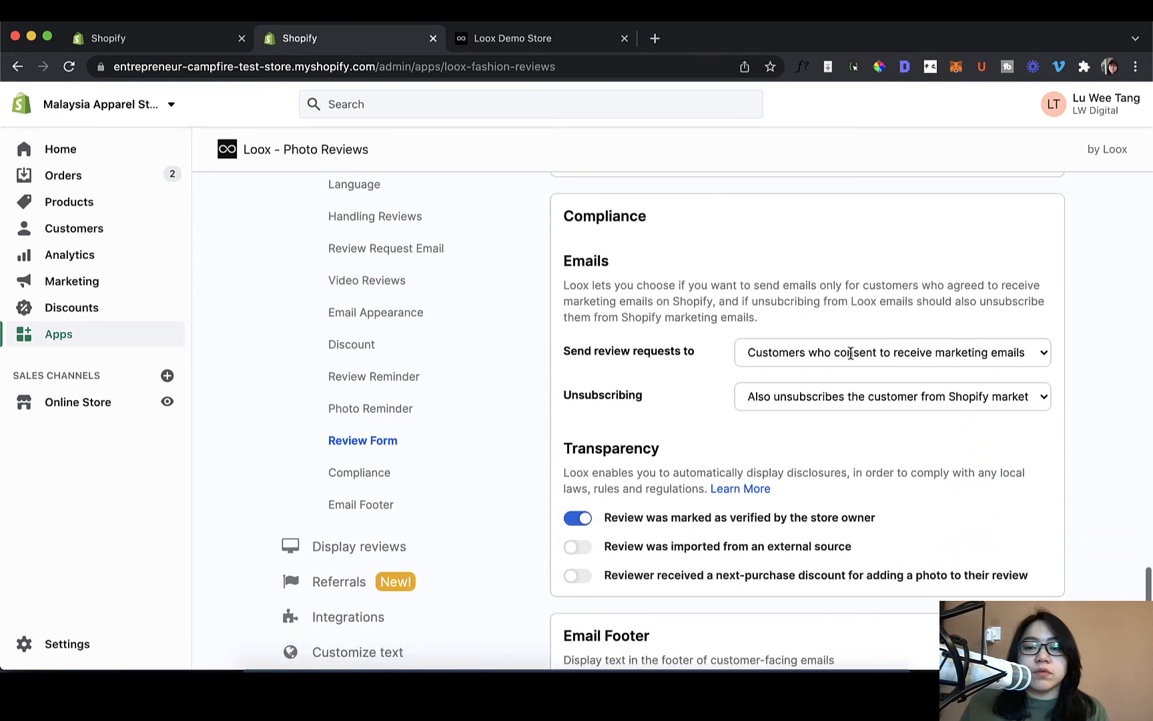
{"action": "scroll", "coordinate": [850, 355], "scroll_direction": "down", "scroll_amount": 1}
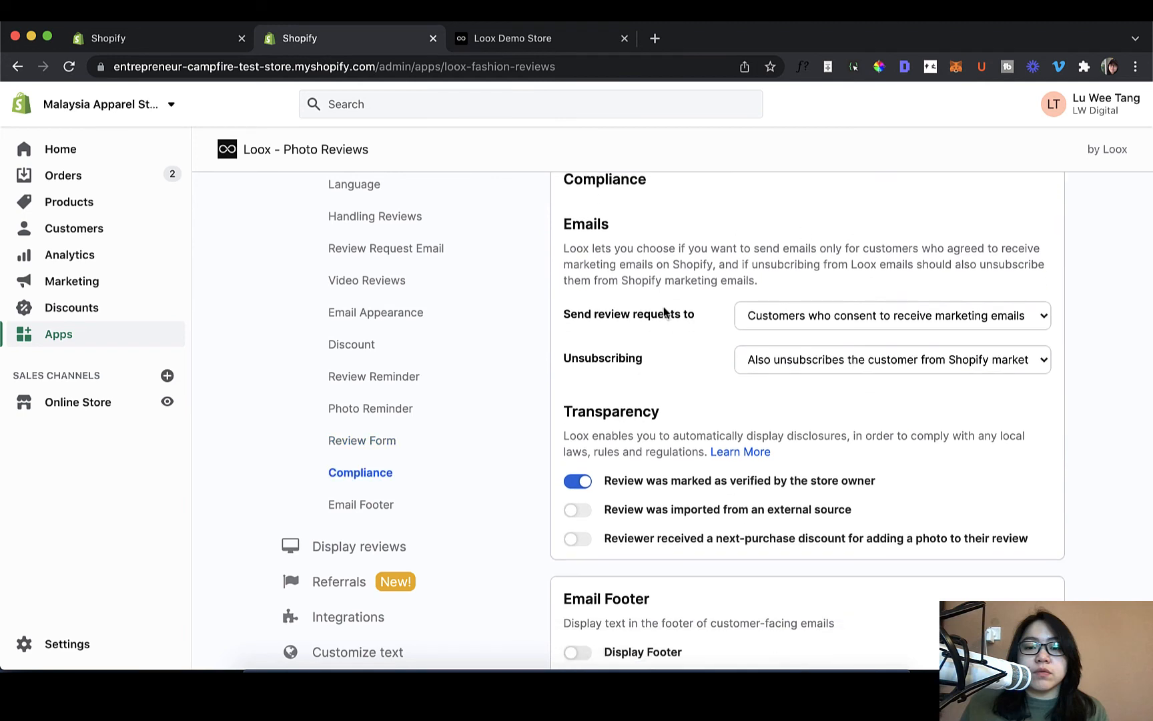
{"action": "scroll", "coordinate": [720, 333], "scroll_direction": "up", "scroll_amount": 1}
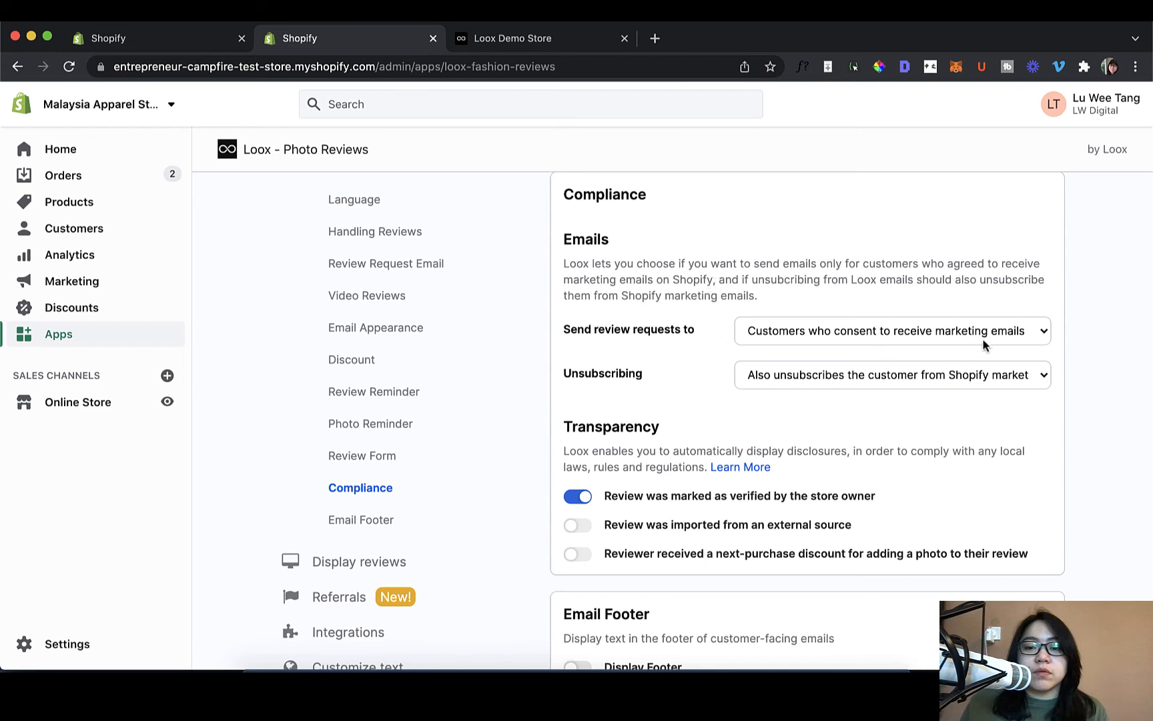
{"action": "left_click", "coordinate": [941, 333]}
{"action": "left_click", "coordinate": [930, 332]}
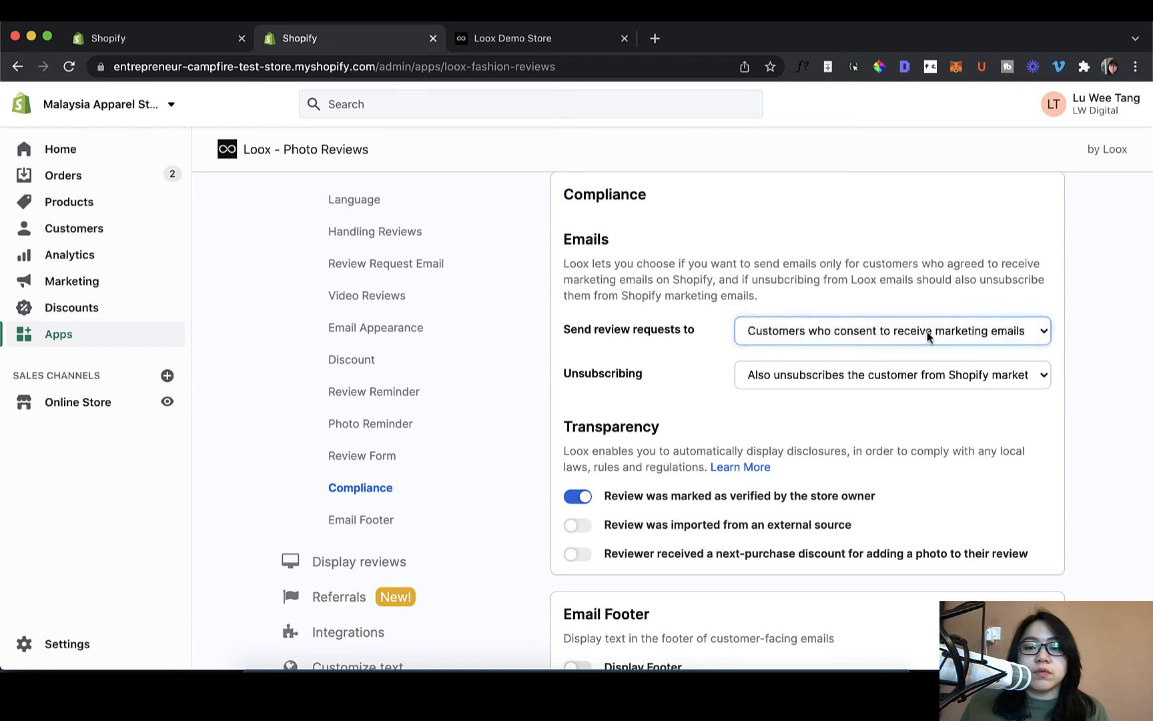
{"action": "left_click", "coordinate": [928, 333]}
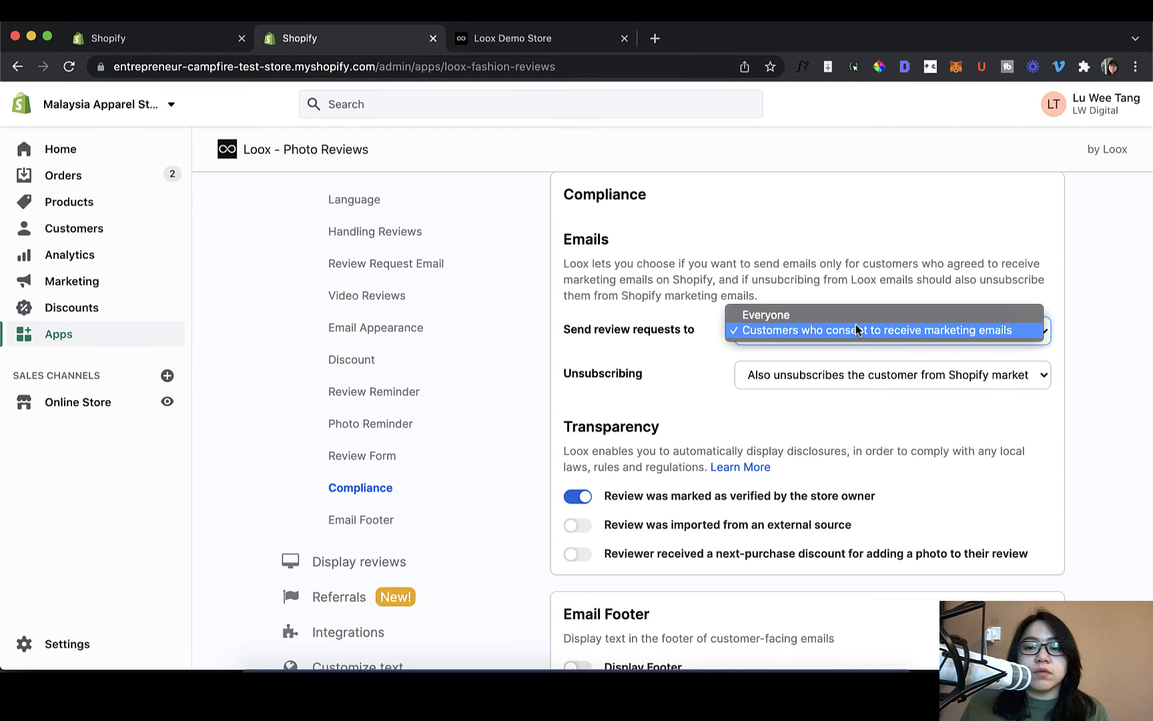
{"action": "left_click", "coordinate": [856, 325]}
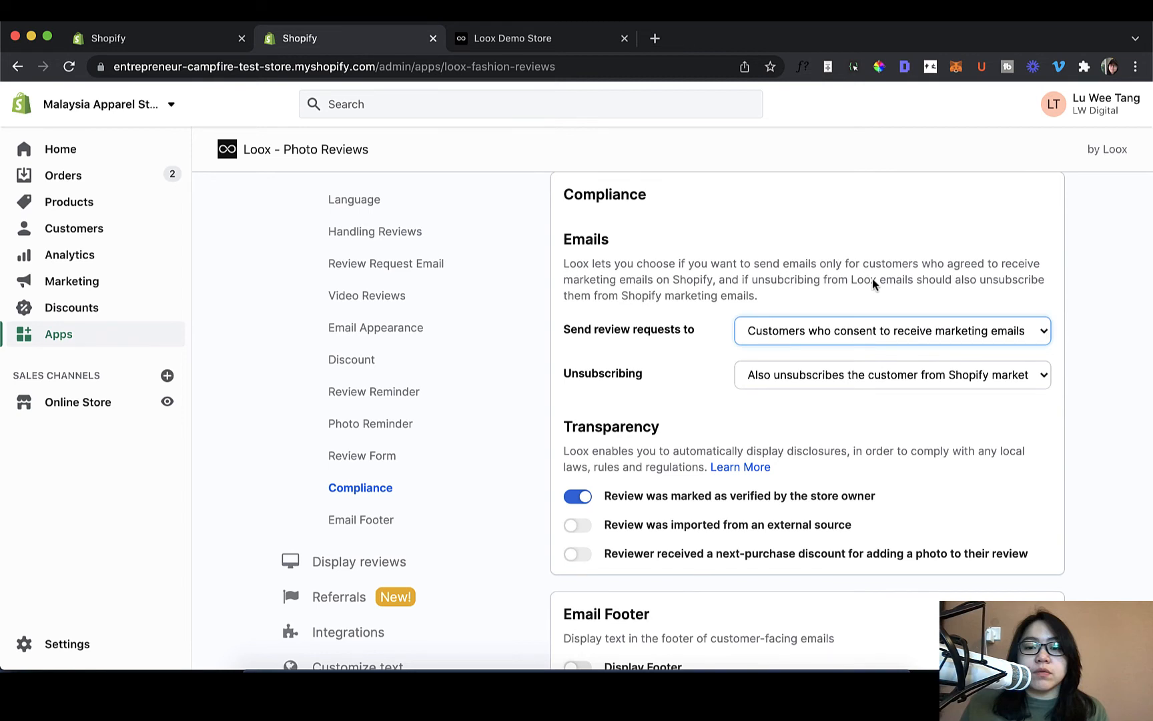
{"action": "left_click", "coordinate": [877, 329]}
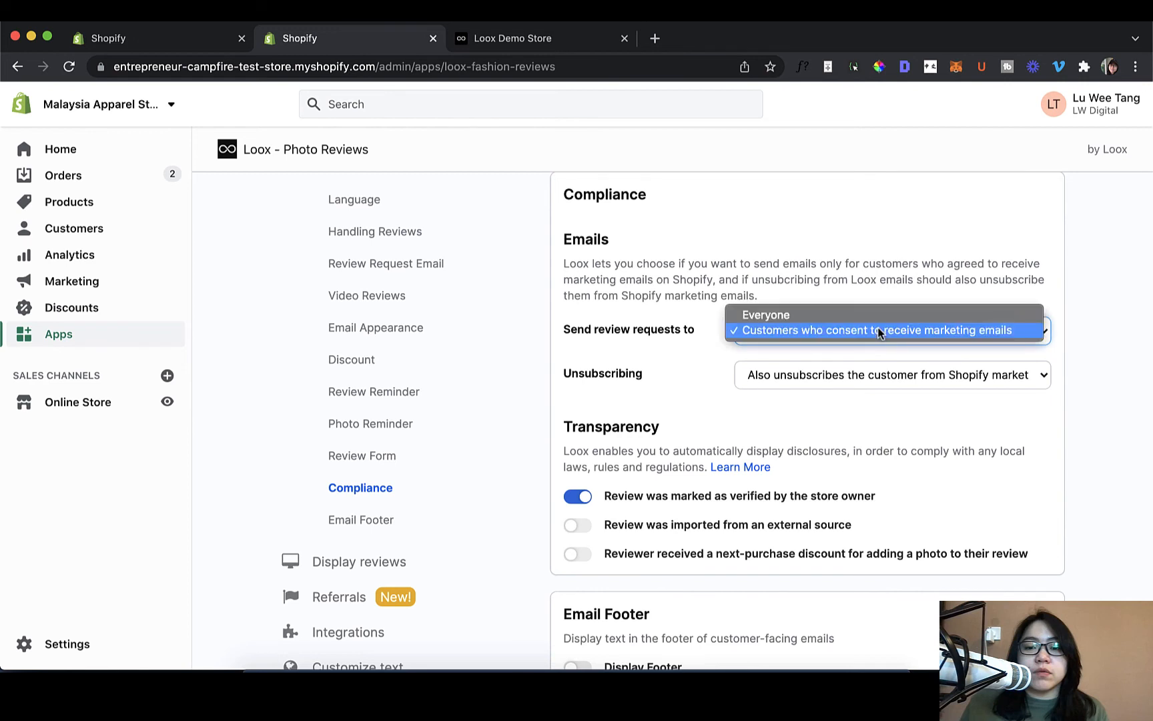
{"action": "left_click", "coordinate": [877, 329]}
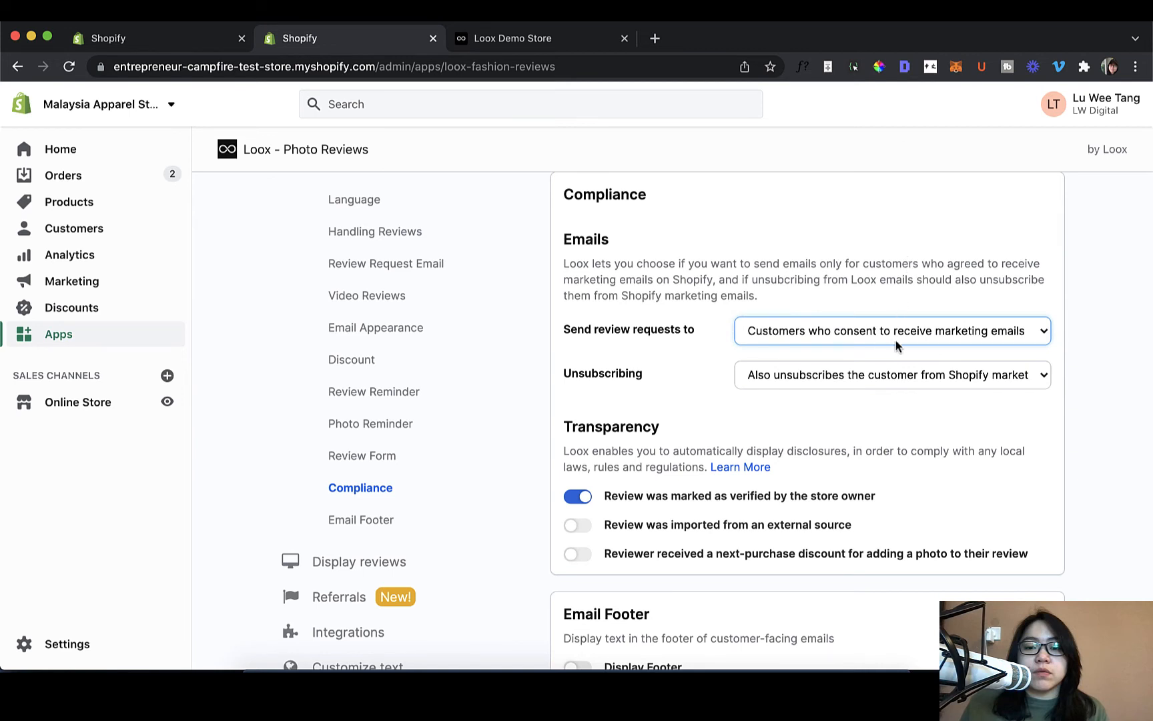
Check the Unsubscribing options for emails, keeping Also unsubscribes the customer from Shopify marketing emails
{"action": "scroll", "coordinate": [900, 341], "scroll_direction": "down", "scroll_amount": 3}
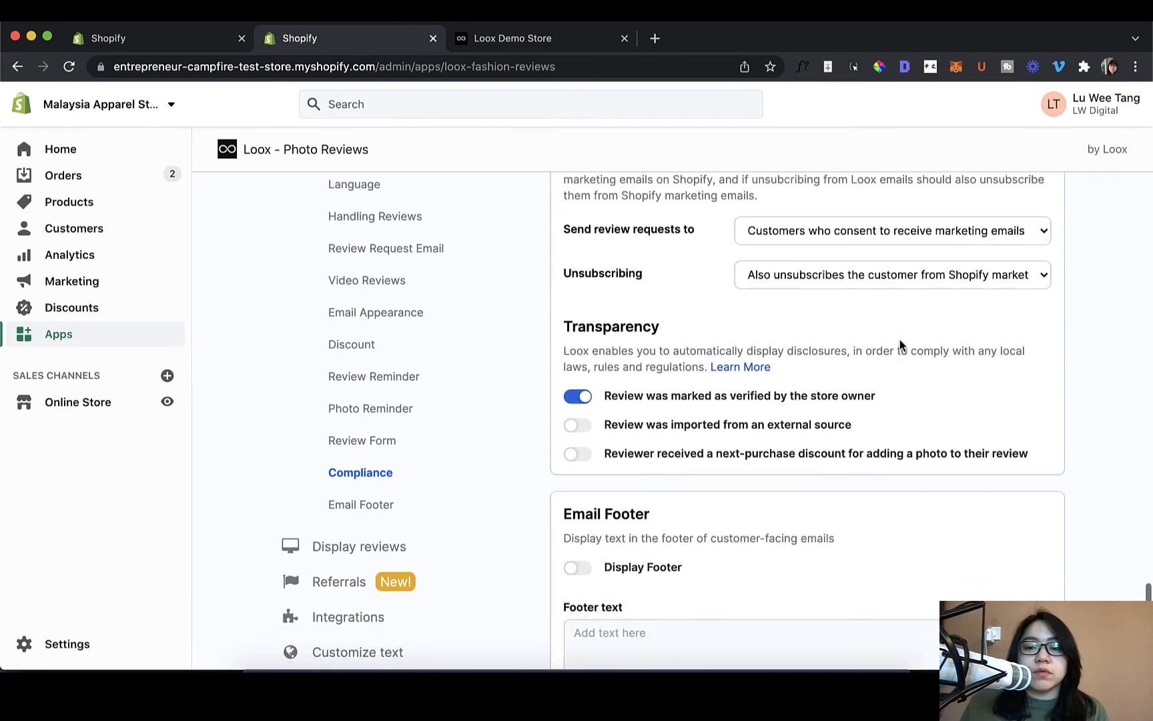
{"action": "left_click", "coordinate": [886, 287]}
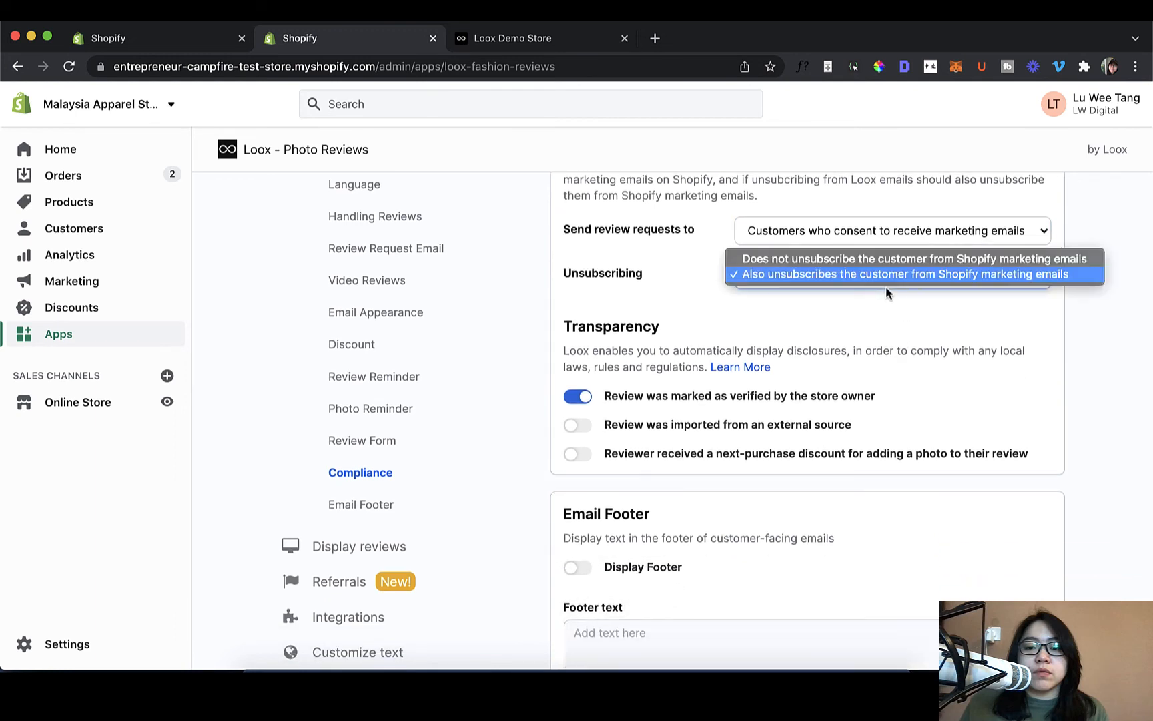
{"action": "left_click", "coordinate": [874, 296]}
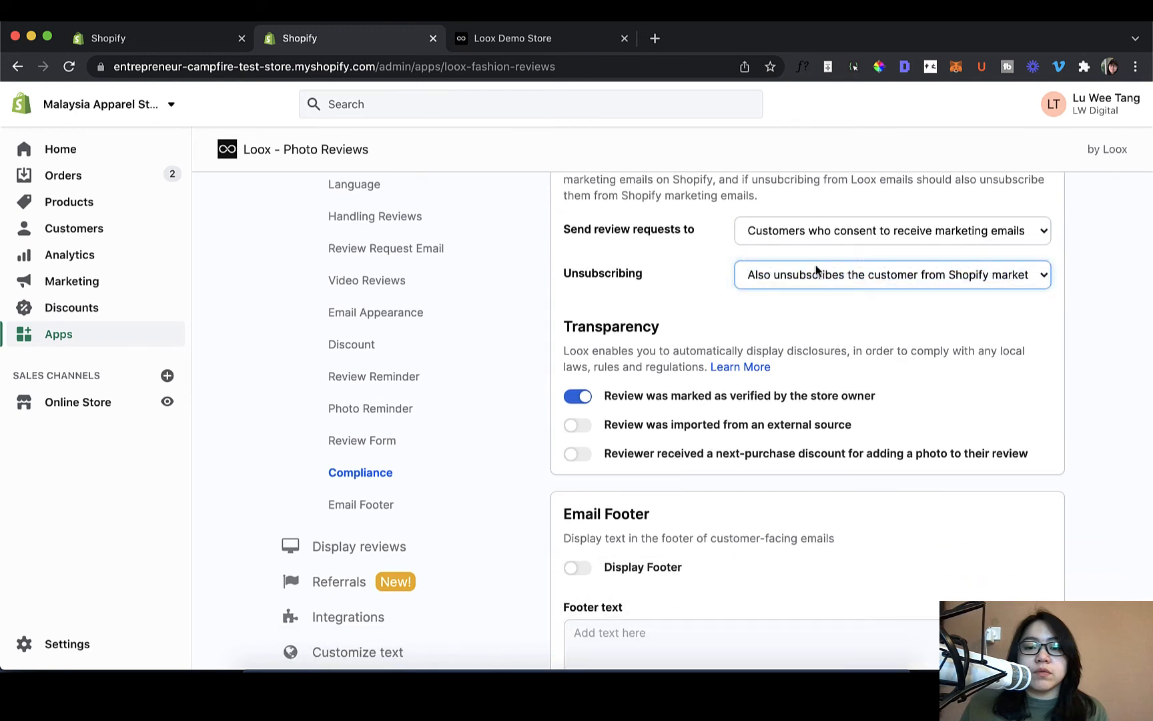
{"action": "left_click", "coordinate": [849, 283]}
{"action": "left_click", "coordinate": [850, 277]}
{"action": "left_click", "coordinate": [828, 285]}
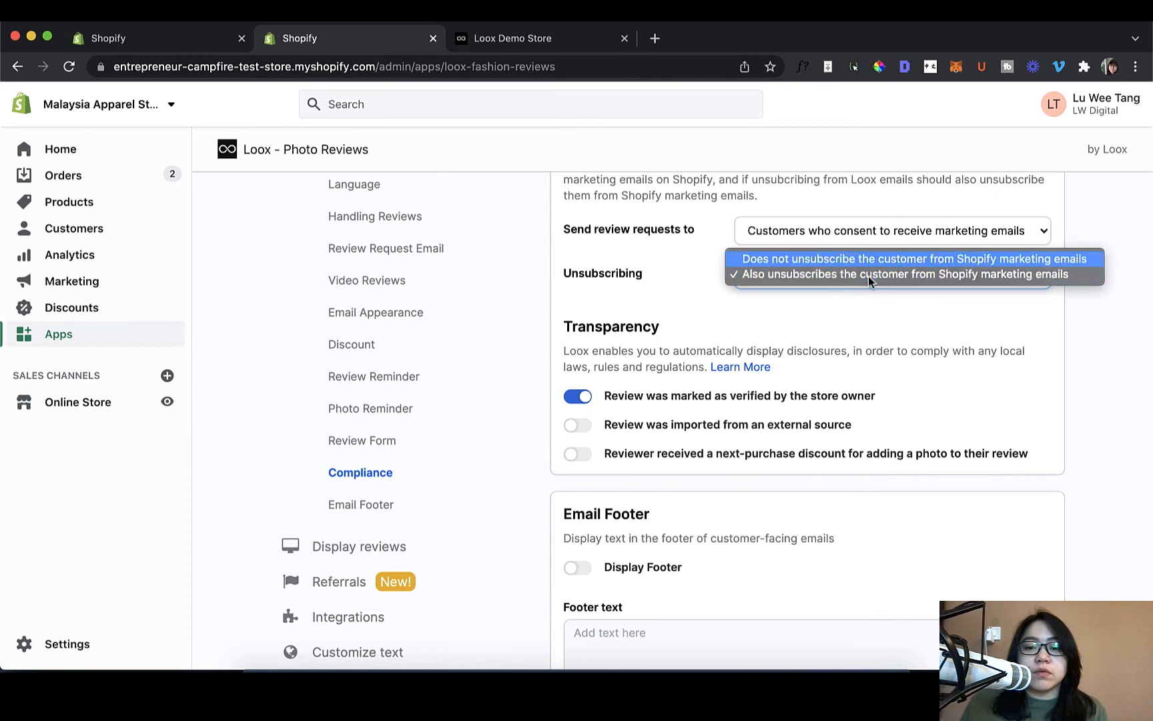
{"action": "left_click", "coordinate": [839, 344]}
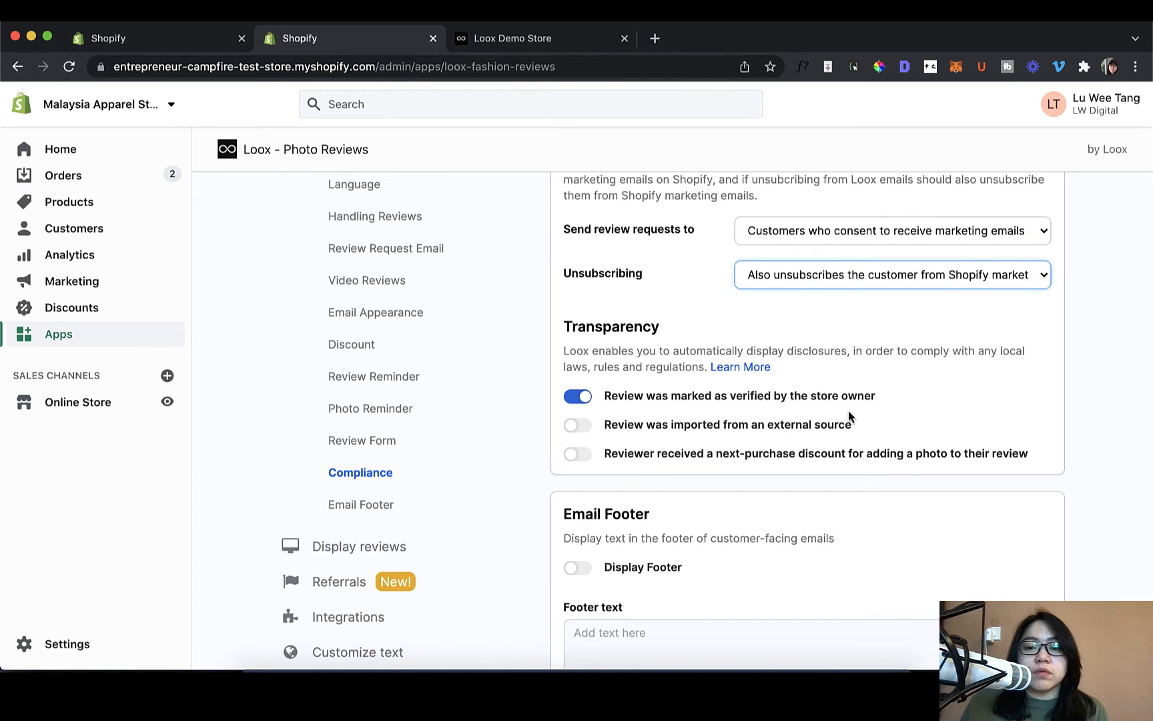
Read the Transparency description and its review disclosure options in the Compliance settings
{"action": "scroll", "coordinate": [847, 411], "scroll_direction": "down", "scroll_amount": 3}
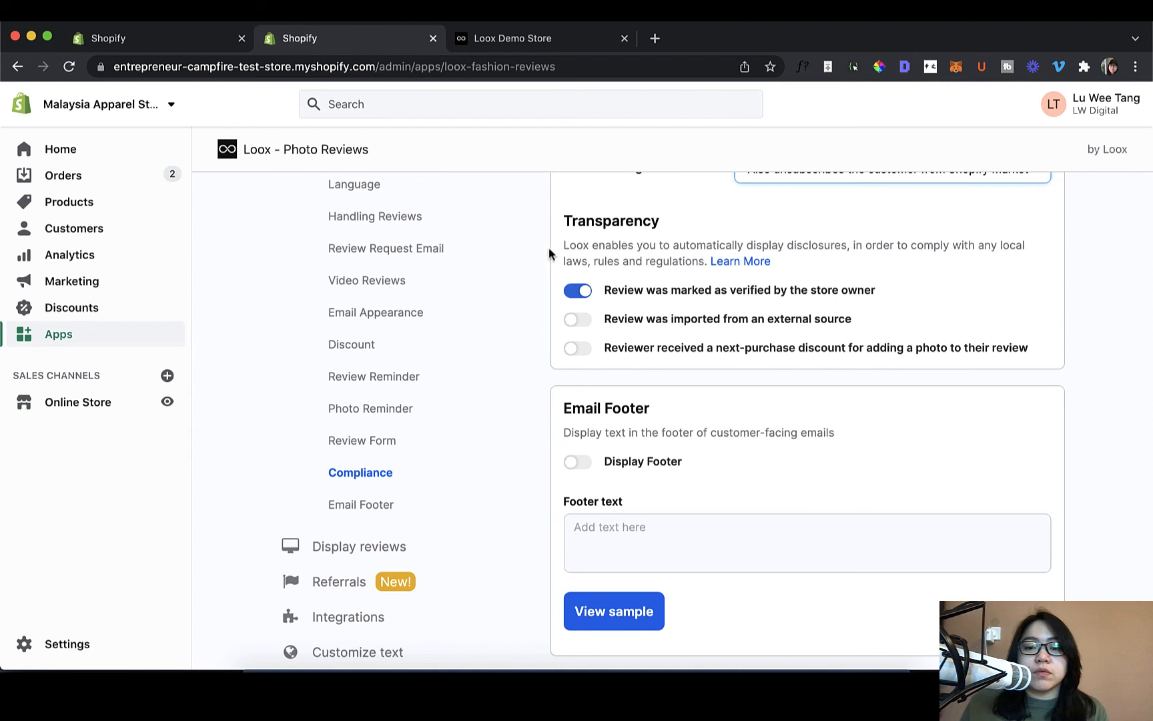
{"action": "left_click_drag", "start_coordinate": [562, 216], "coordinate": [798, 251]}
{"action": "left_click", "coordinate": [798, 252]}
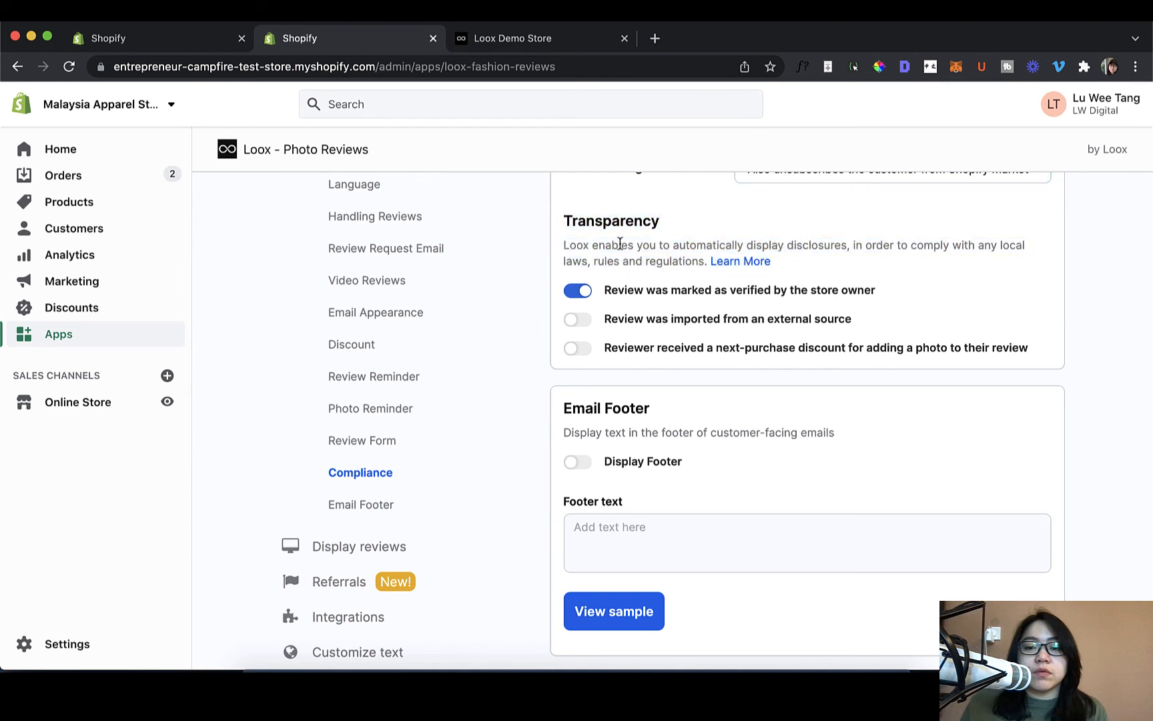
{"action": "left_click_drag", "start_coordinate": [565, 245], "coordinate": [796, 280]}
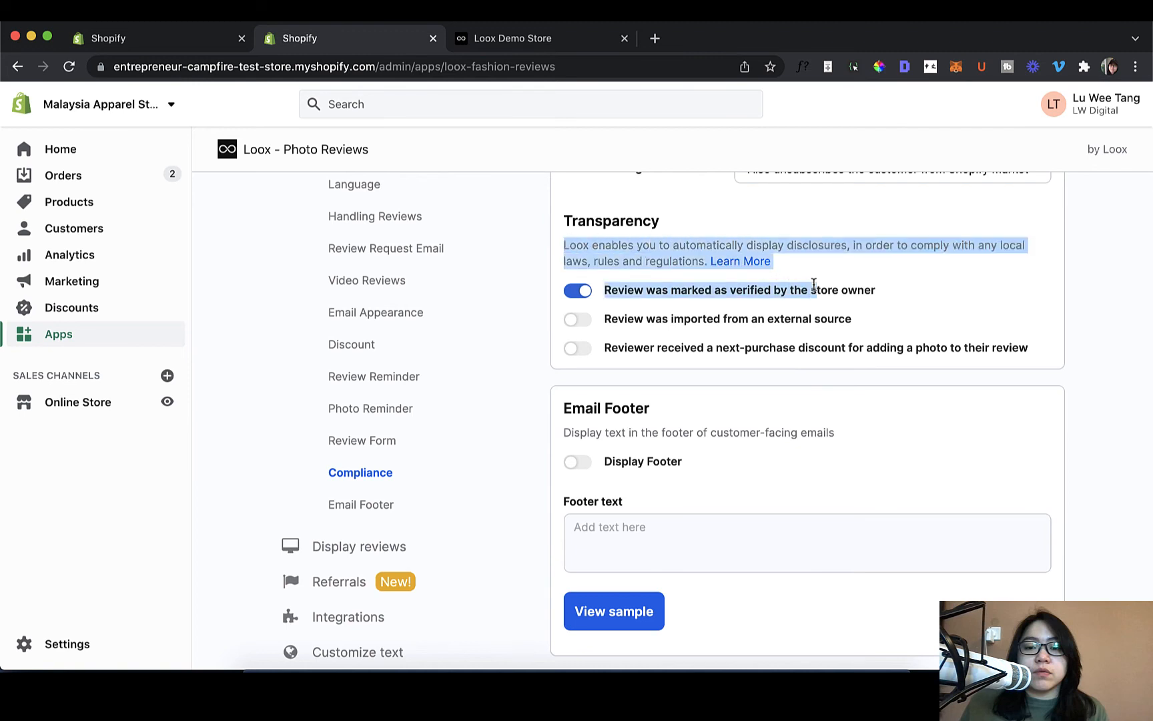
Turn on Display Footer for customer-facing emails in the Email Footer settings, leaving the footer text empty
{"action": "left_click", "coordinate": [805, 284]}
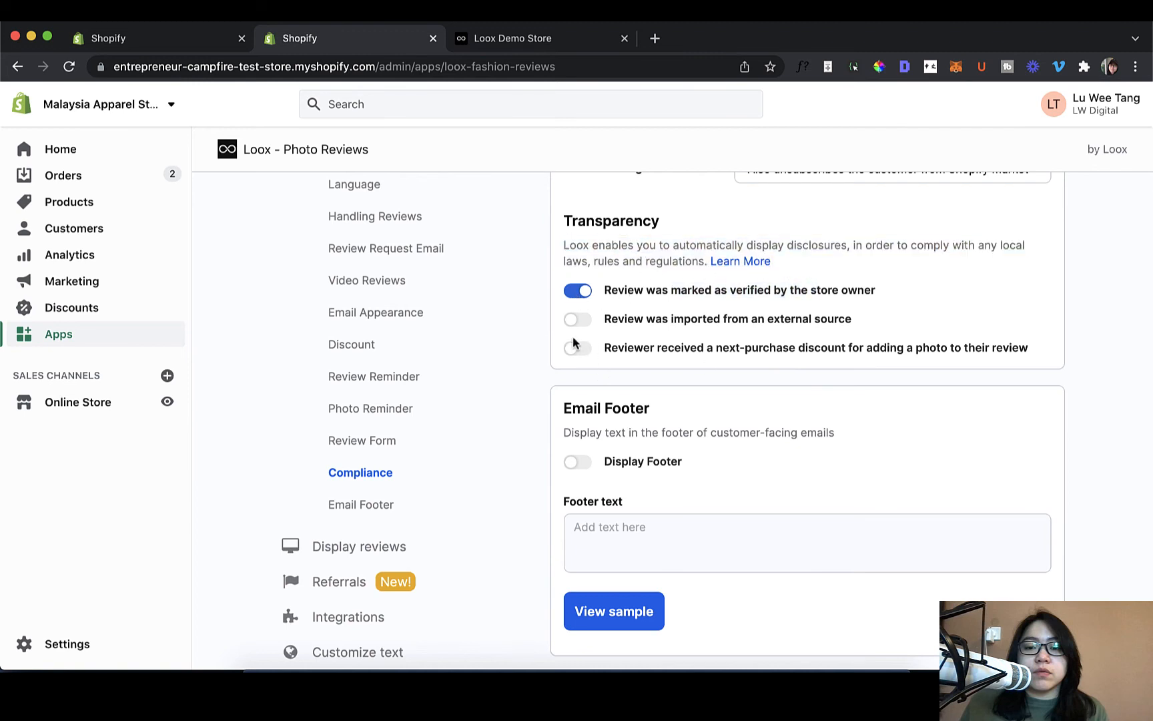
{"action": "scroll", "coordinate": [768, 407], "scroll_direction": "down", "scroll_amount": 2}
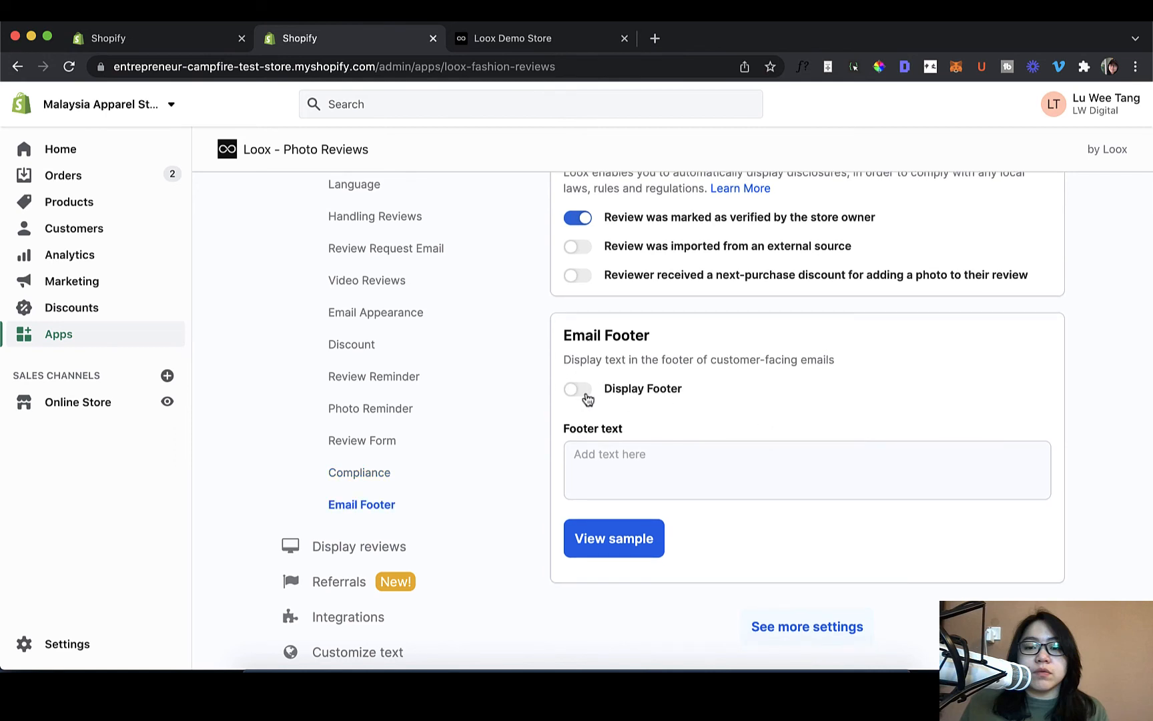
{"action": "left_click", "coordinate": [584, 393]}
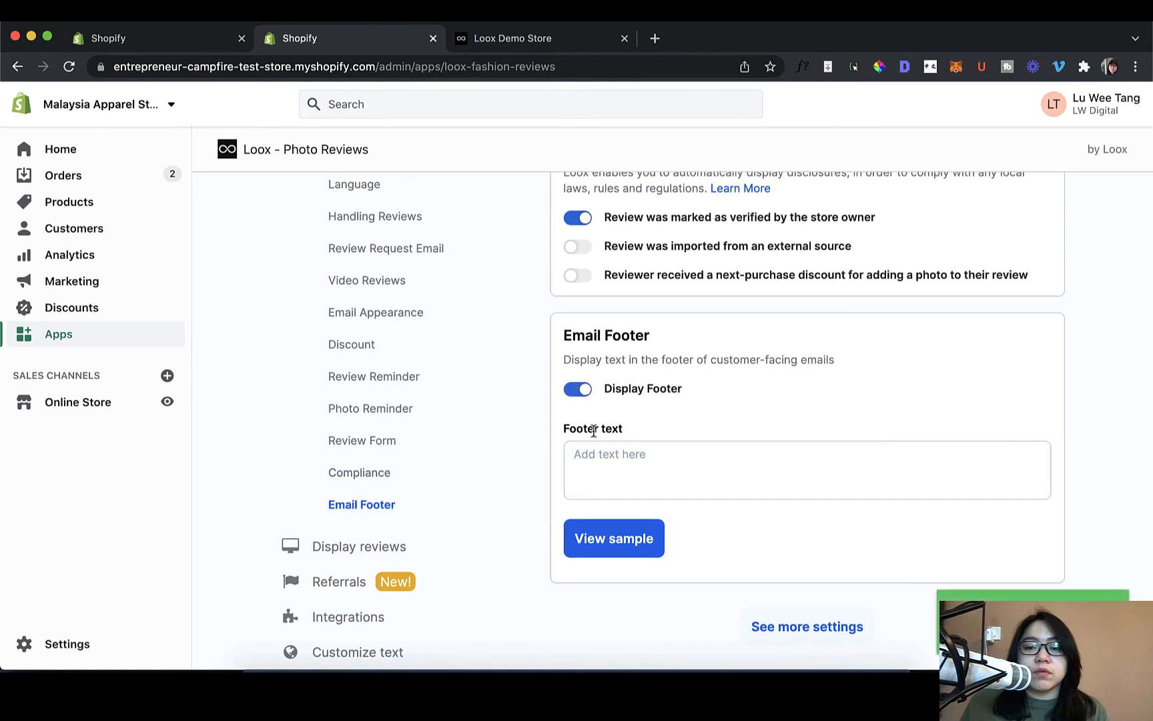
{"action": "left_click", "coordinate": [605, 467]}
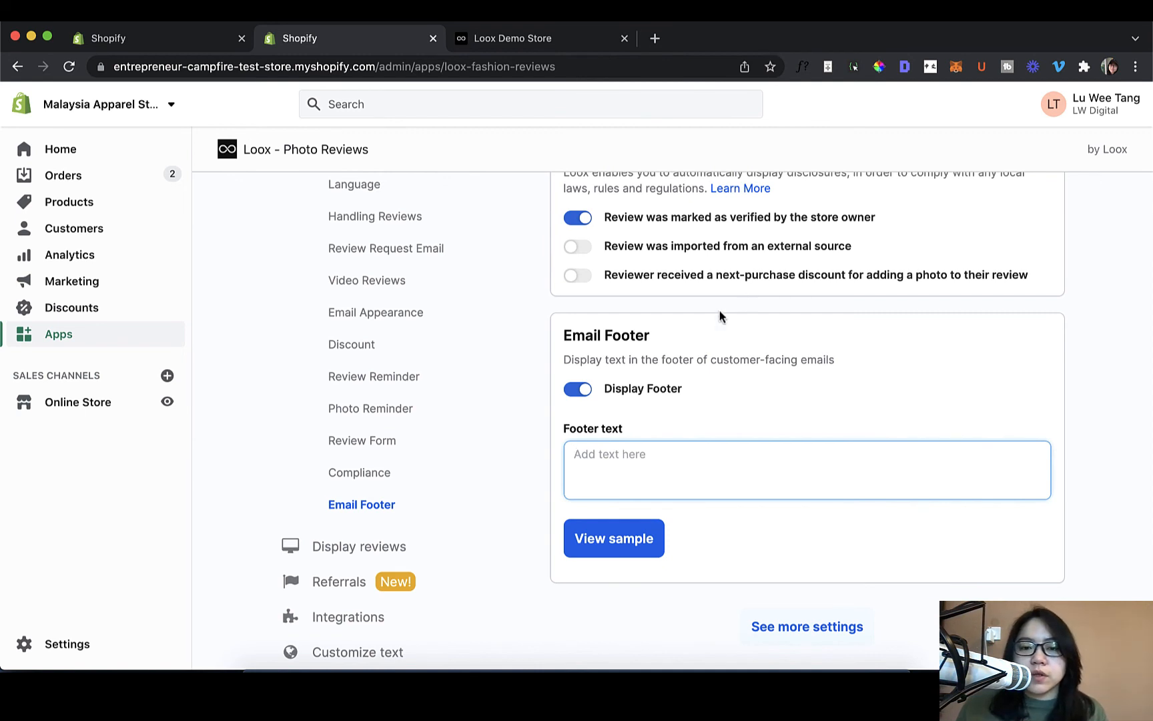
{"action": "scroll", "coordinate": [721, 311], "scroll_direction": "up", "scroll_amount": 3}
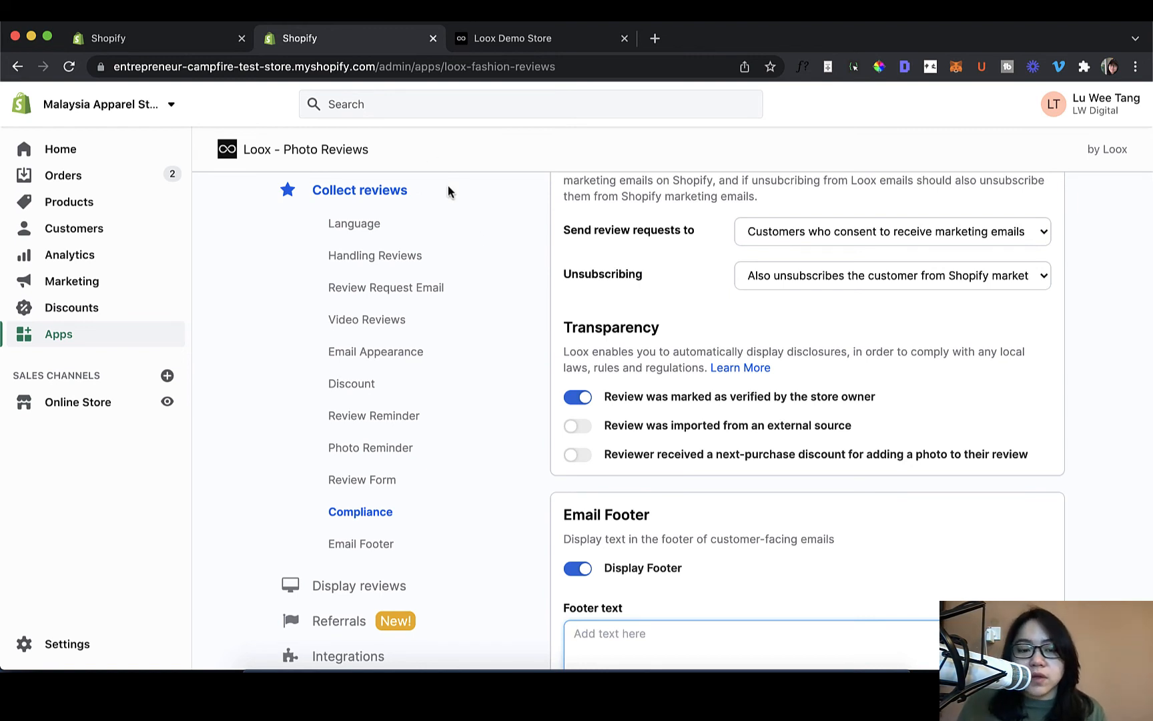
{"action": "scroll", "coordinate": [485, 246], "scroll_direction": "down", "scroll_amount": 3}
{"action": "scroll", "coordinate": [410, 358], "scroll_direction": "up", "scroll_amount": 2}
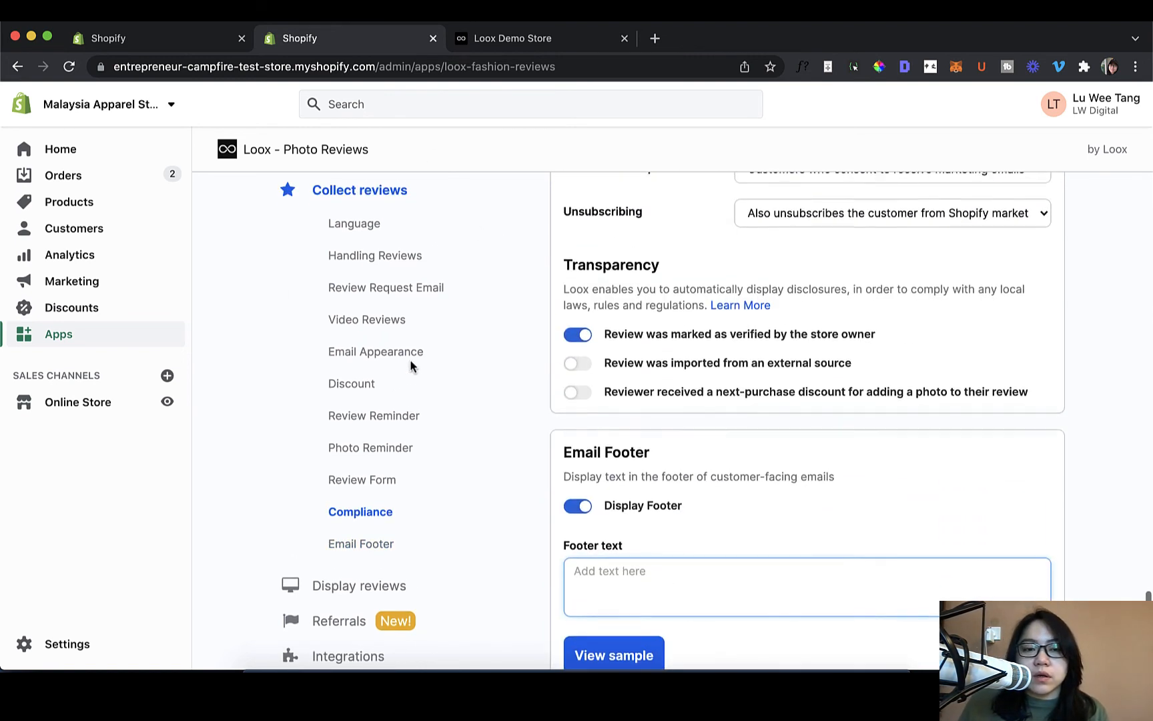
{"action": "scroll", "coordinate": [467, 427], "scroll_direction": "down", "scroll_amount": 2}
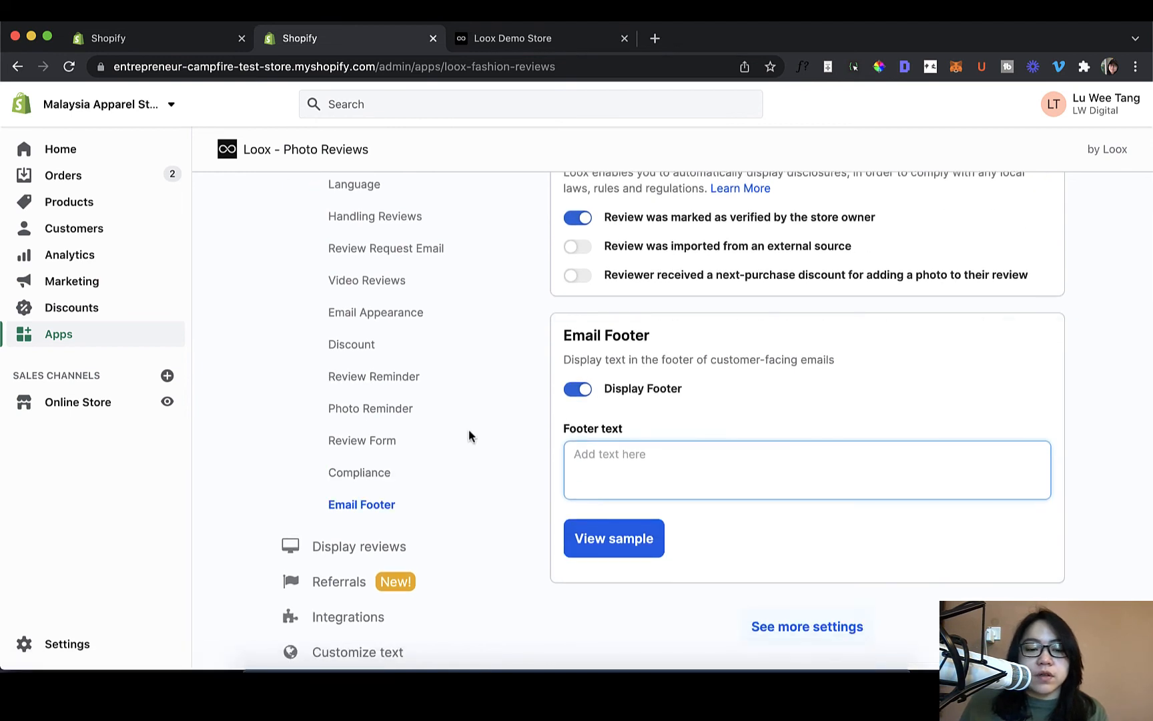
Open the Display reviews settings and look over the Appearance options for widget layout, star color, font and widget colors
{"action": "left_click", "coordinate": [381, 554]}
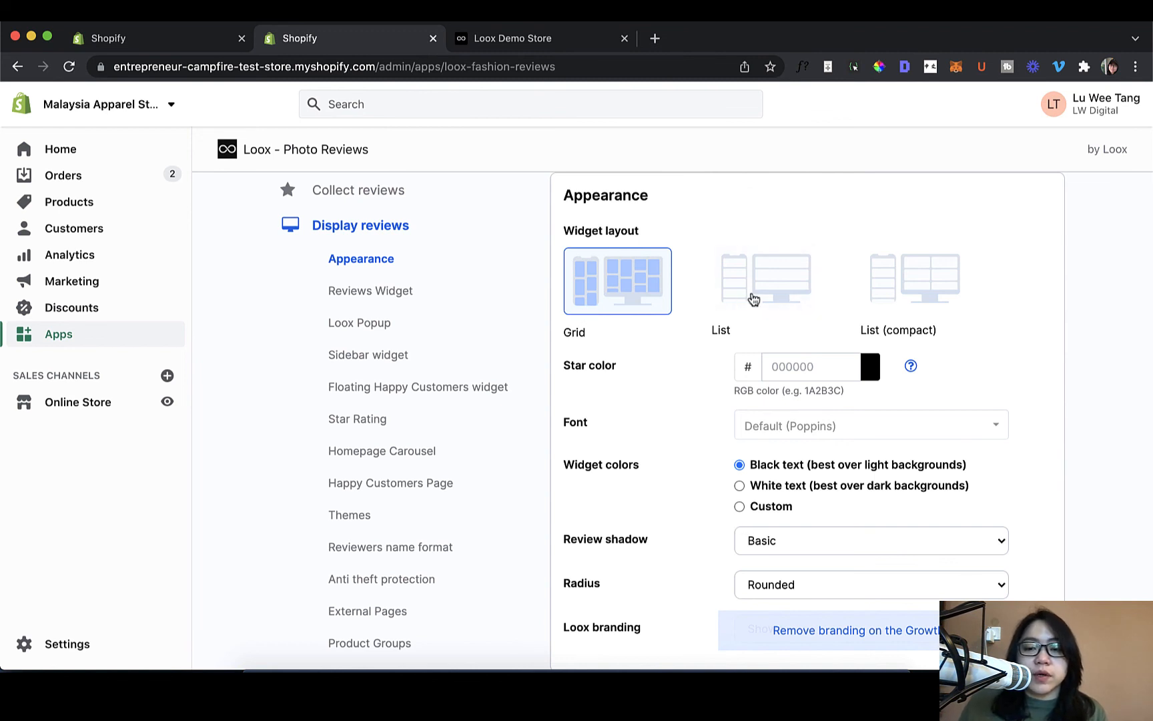
{"action": "scroll", "coordinate": [933, 340], "scroll_direction": "down", "scroll_amount": 2}
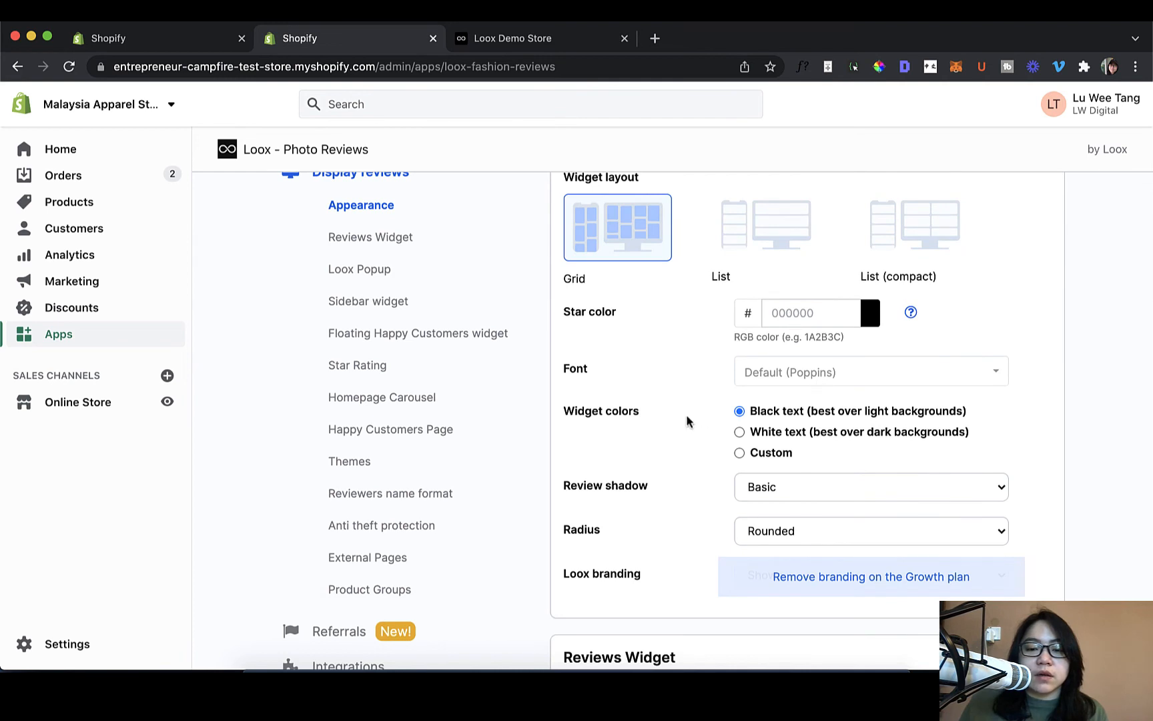
{"action": "scroll", "coordinate": [814, 427], "scroll_direction": "down", "scroll_amount": 2}
{"action": "scroll", "coordinate": [805, 390], "scroll_direction": "up", "scroll_amount": 2}
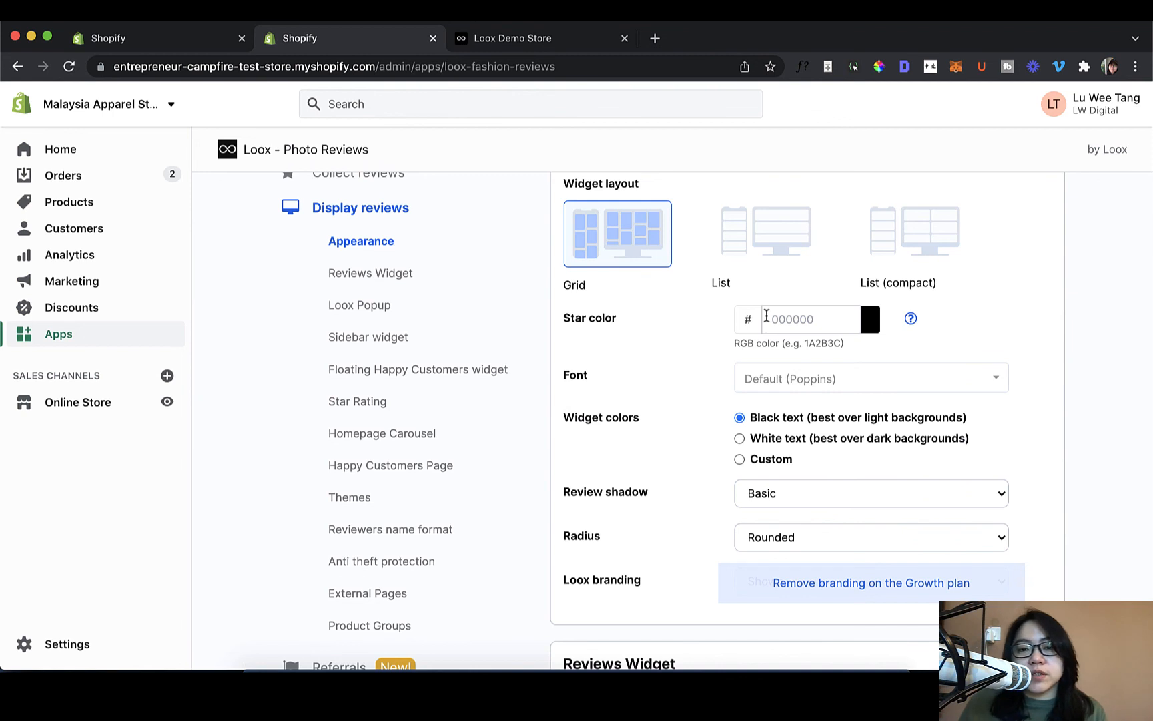
Check the visibility options for the Reviews widget, keeping it set to Always shown
{"action": "scroll", "coordinate": [823, 331], "scroll_direction": "down", "scroll_amount": 12}
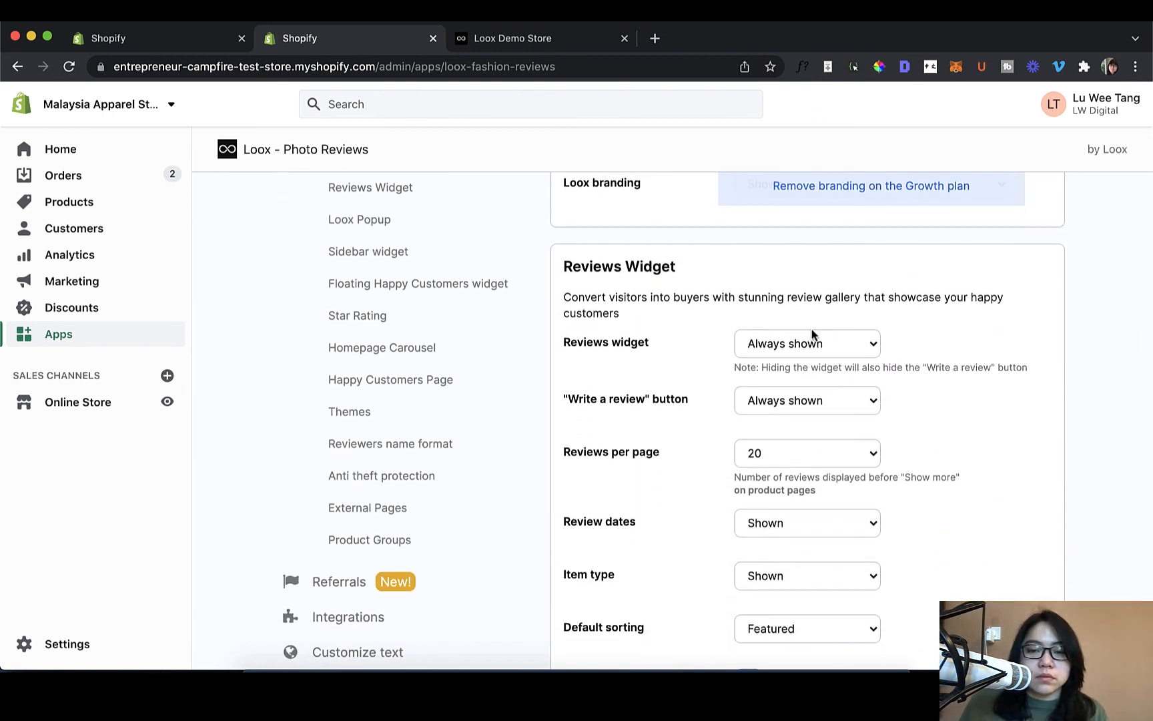
{"action": "scroll", "coordinate": [888, 357], "scroll_direction": "down", "scroll_amount": 1}
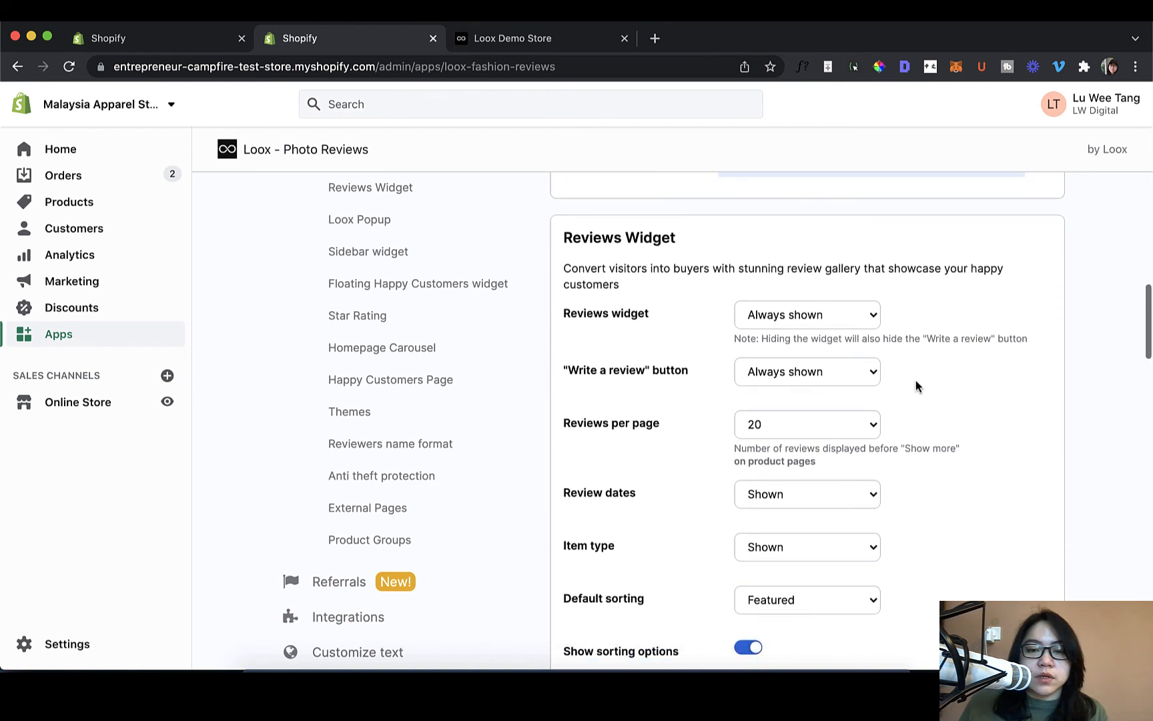
{"action": "left_click", "coordinate": [802, 313]}
{"action": "left_click", "coordinate": [804, 290]}
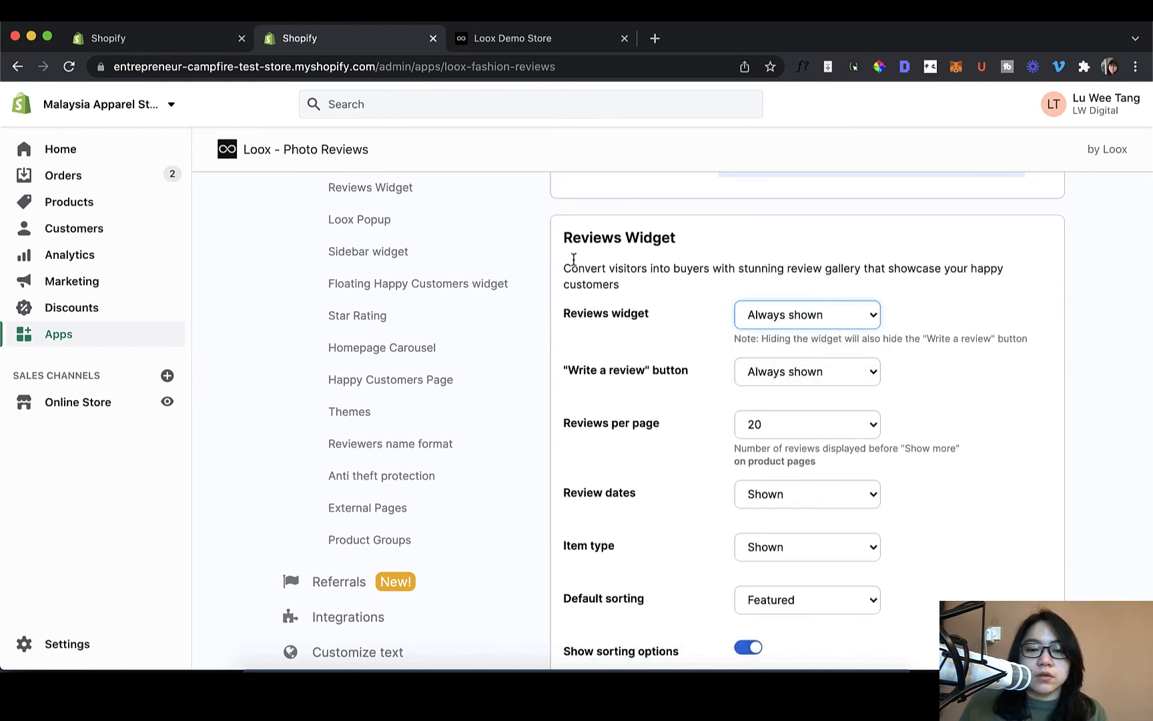
{"action": "scroll", "coordinate": [642, 462], "scroll_direction": "down", "scroll_amount": 2}
{"action": "scroll", "coordinate": [643, 463], "scroll_direction": "up", "scroll_amount": 4}
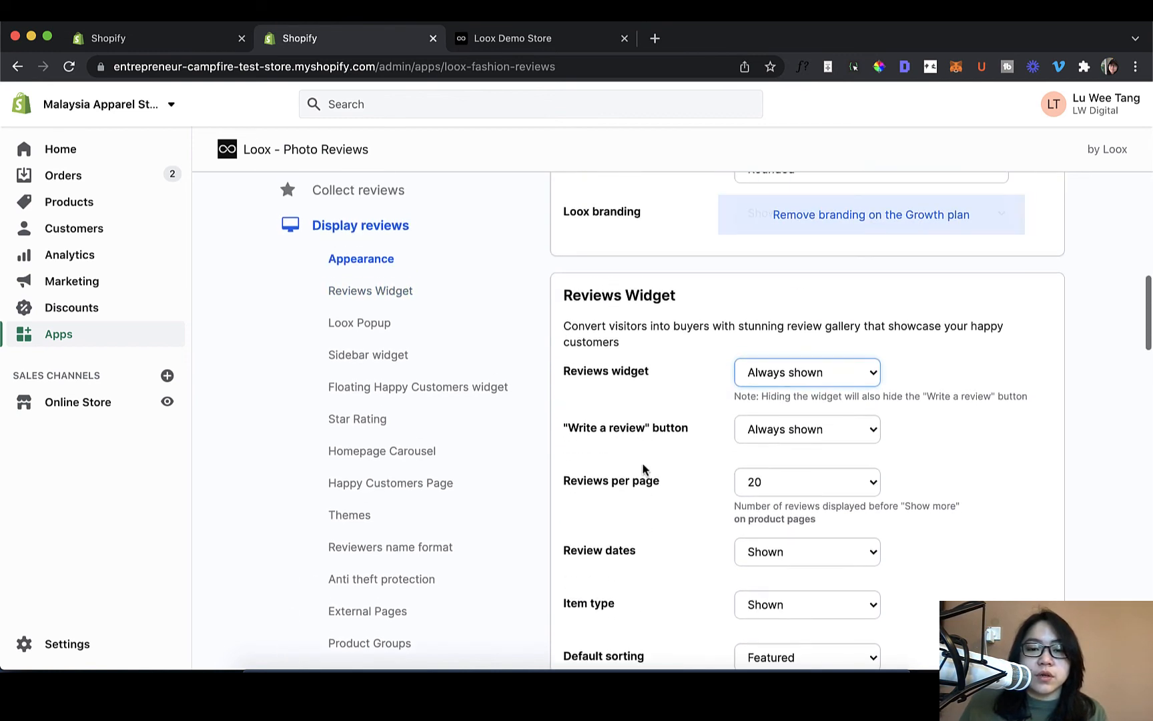
{"action": "scroll", "coordinate": [651, 406], "scroll_direction": "down", "scroll_amount": 1}
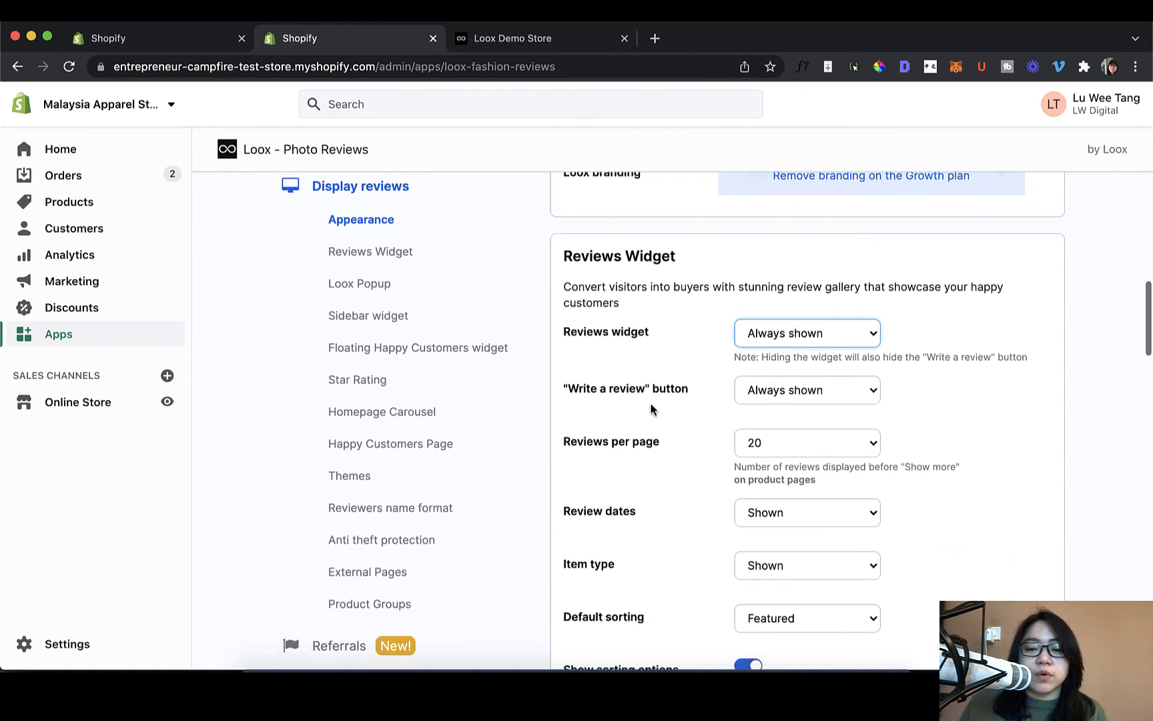
{"action": "left_click", "coordinate": [829, 333]}
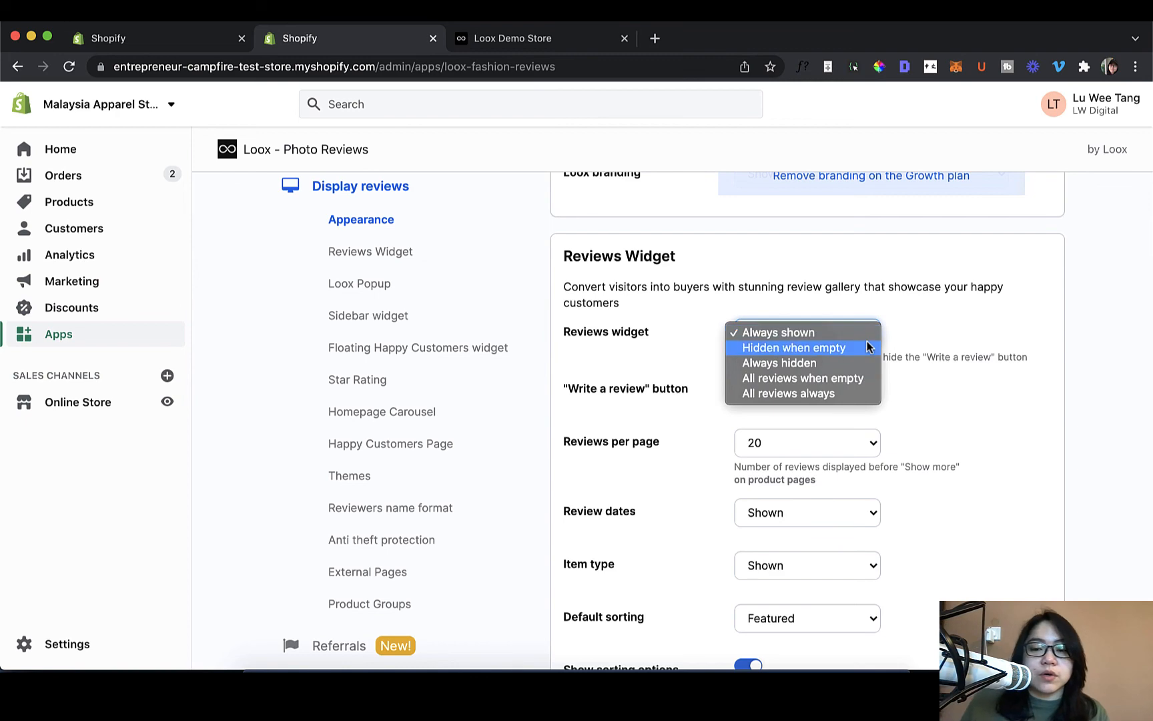
{"action": "left_click", "coordinate": [947, 418]}
{"action": "scroll", "coordinate": [948, 419], "scroll_direction": "down", "scroll_amount": 2}
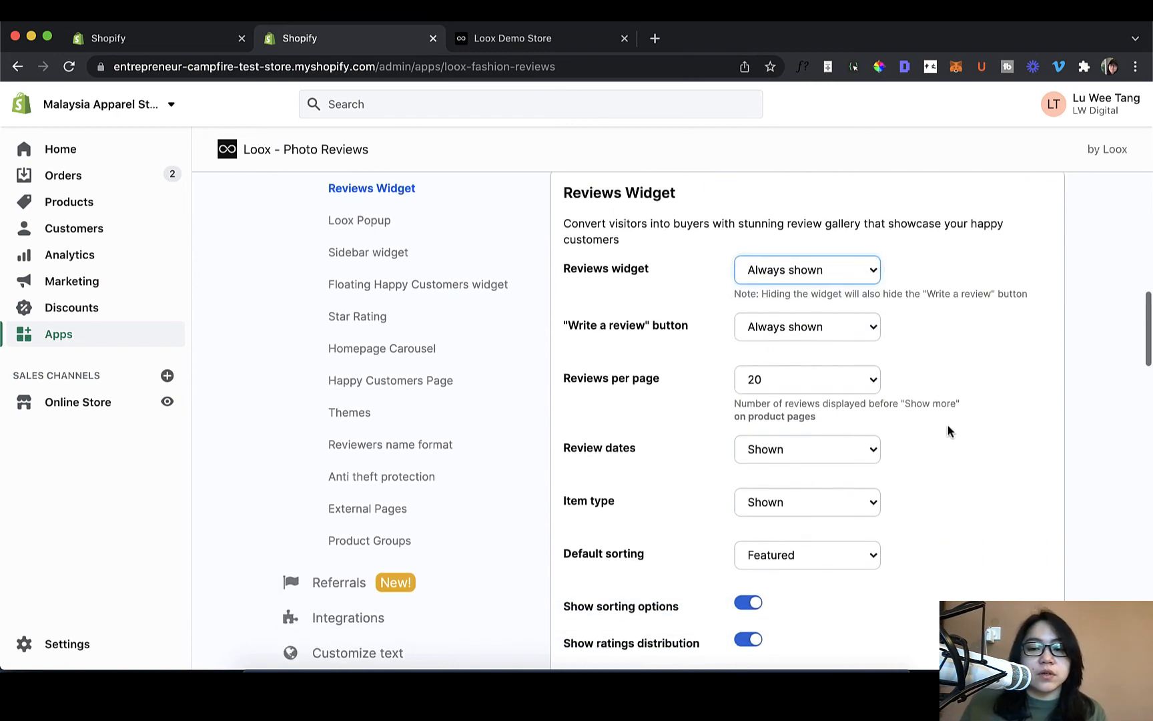
Look through the remaining Display reviews settings, from the Reviews Widget options down to Product Groups
{"action": "scroll", "coordinate": [948, 428], "scroll_direction": "down", "scroll_amount": 3}
{"action": "scroll", "coordinate": [947, 439], "scroll_direction": "down", "scroll_amount": 10}
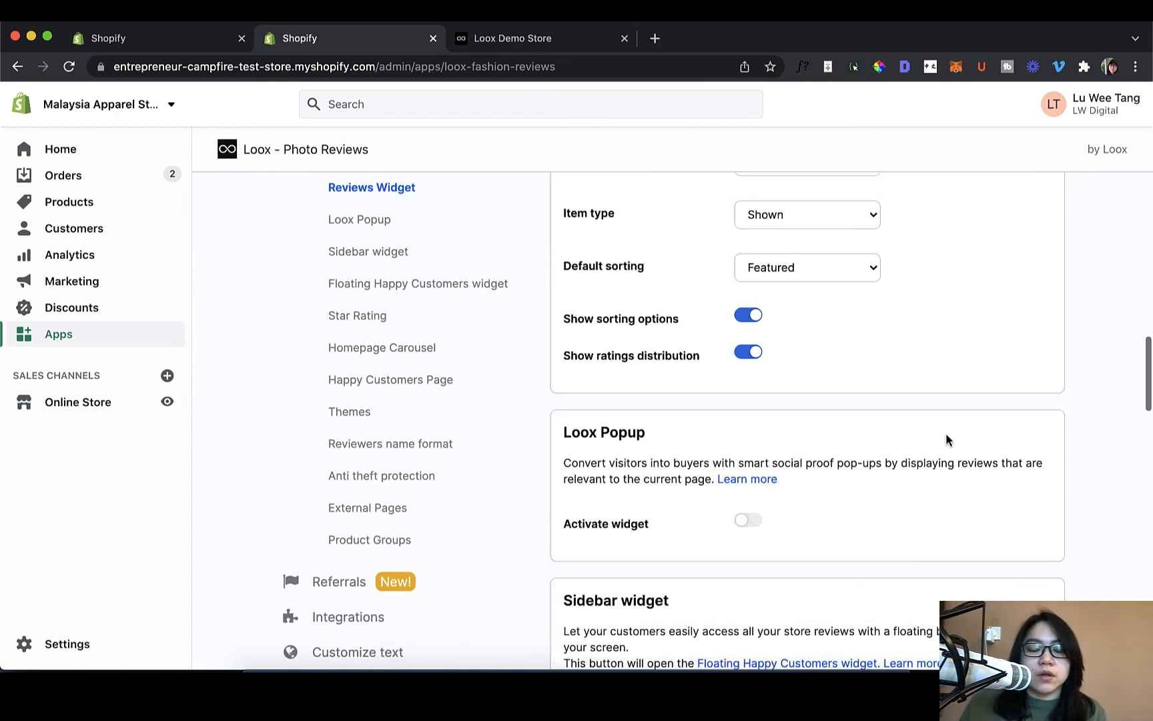
{"action": "scroll", "coordinate": [946, 438], "scroll_direction": "down", "scroll_amount": 3}
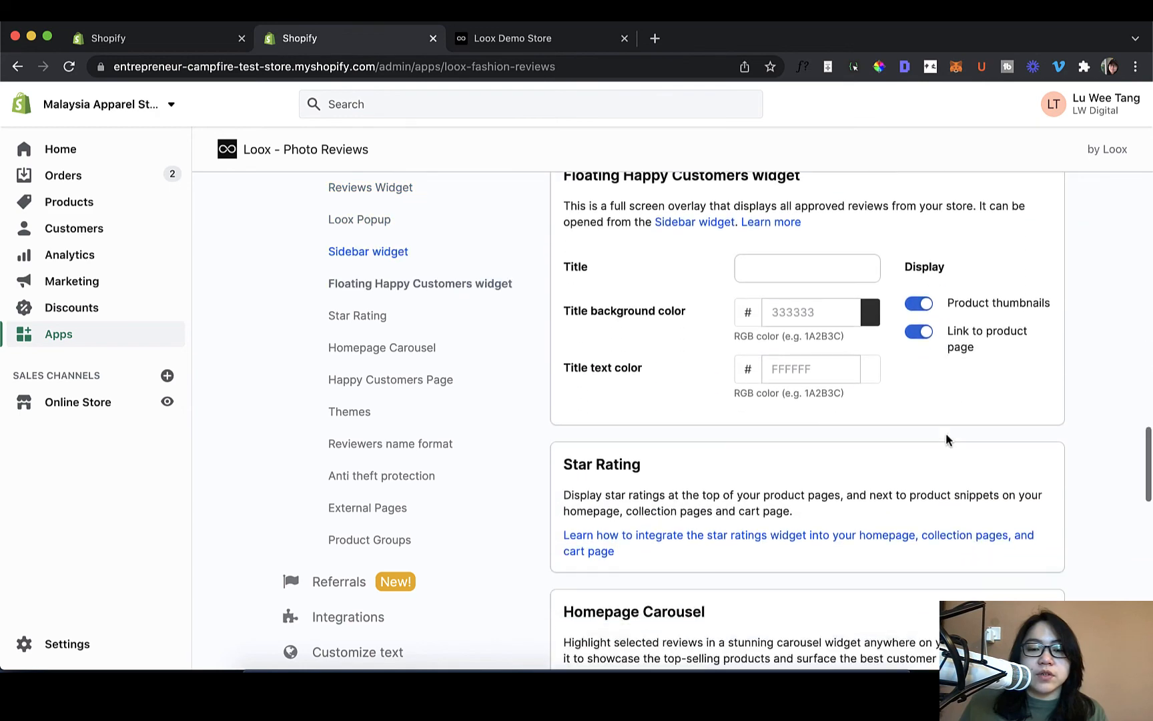
{"action": "scroll", "coordinate": [946, 439], "scroll_direction": "up", "scroll_amount": 3}
{"action": "scroll", "coordinate": [948, 439], "scroll_direction": "down", "scroll_amount": 5}
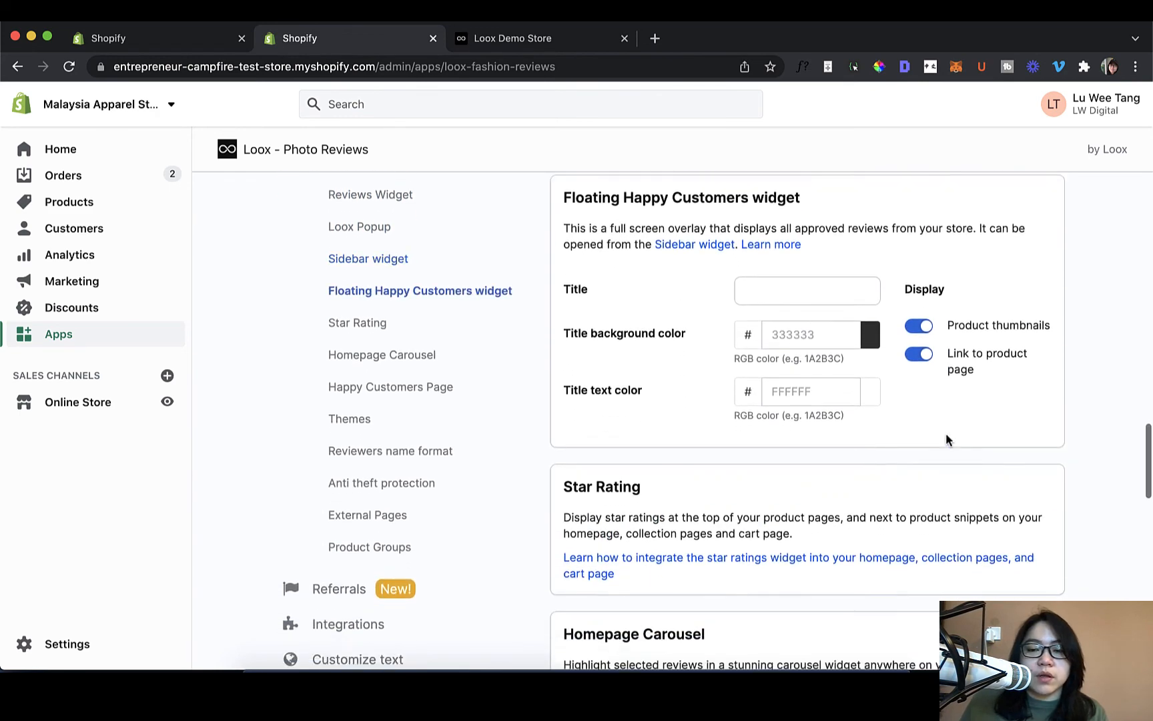
{"action": "scroll", "coordinate": [947, 433], "scroll_direction": "up", "scroll_amount": 3}
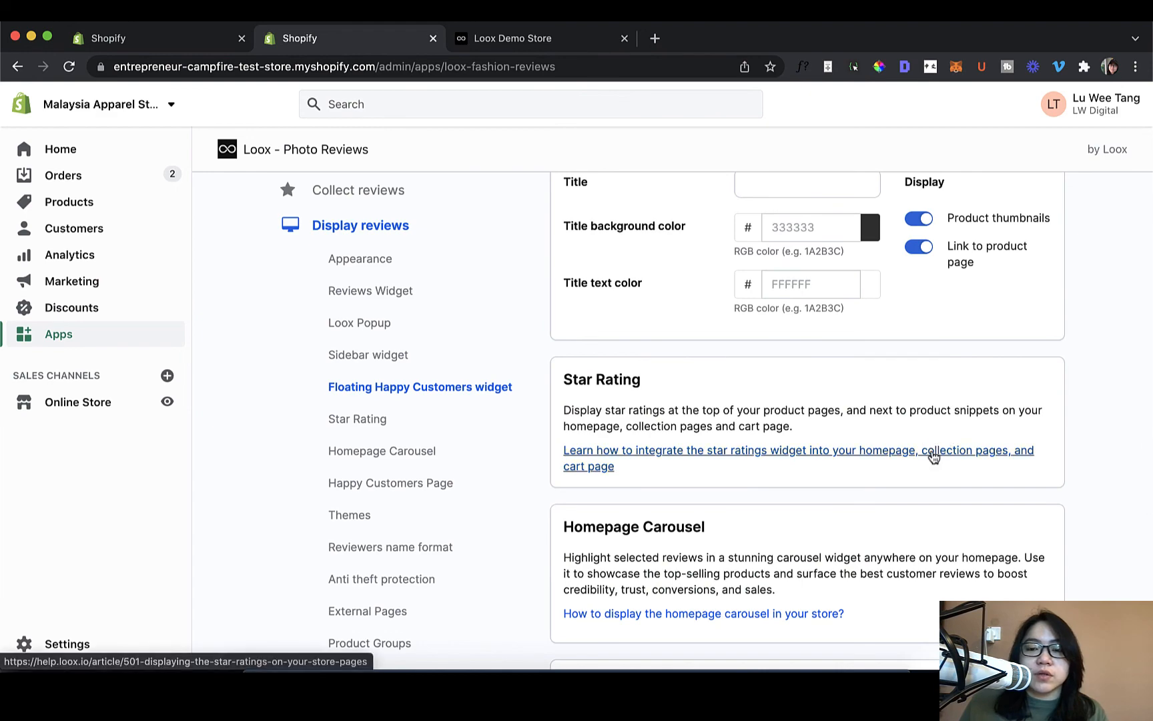
{"action": "scroll", "coordinate": [933, 456], "scroll_direction": "down", "scroll_amount": 4}
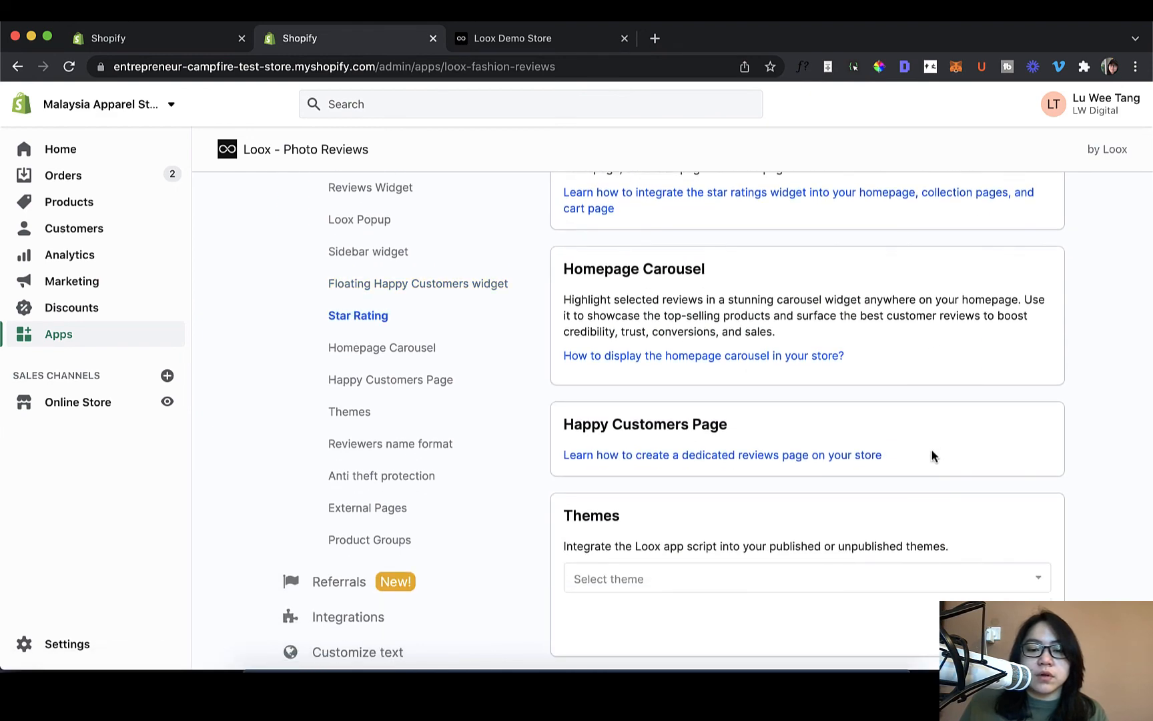
{"action": "scroll", "coordinate": [932, 454], "scroll_direction": "down", "scroll_amount": 6}
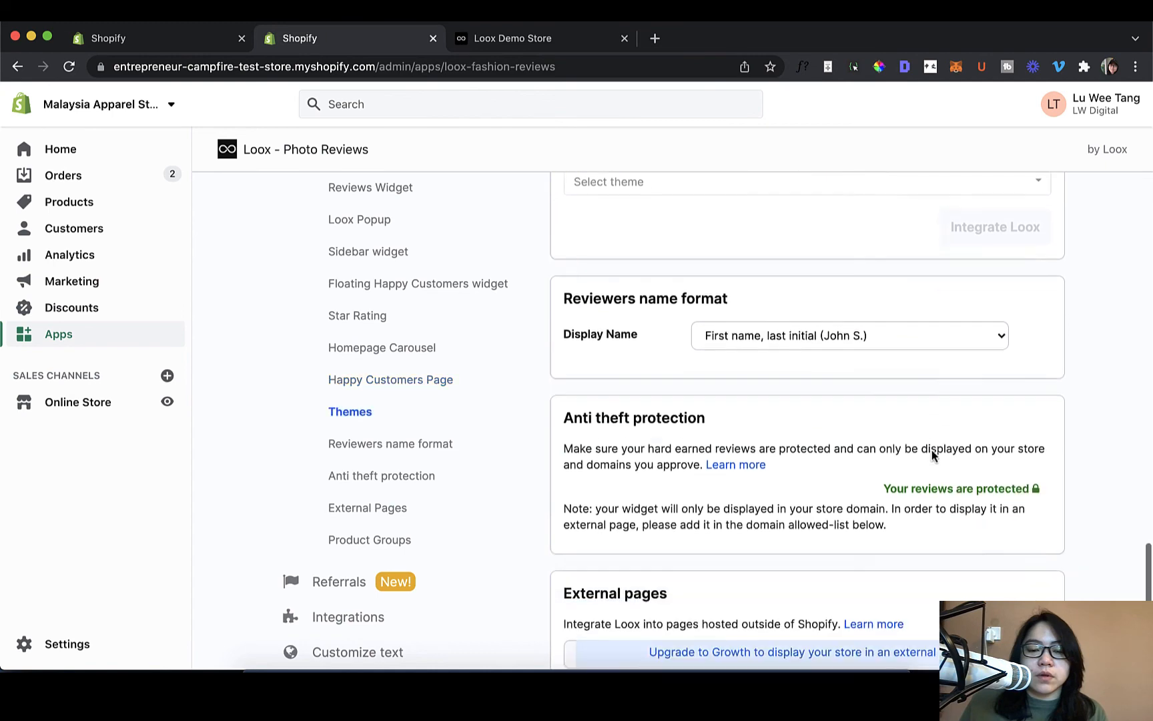
{"action": "scroll", "coordinate": [933, 454], "scroll_direction": "down", "scroll_amount": 5}
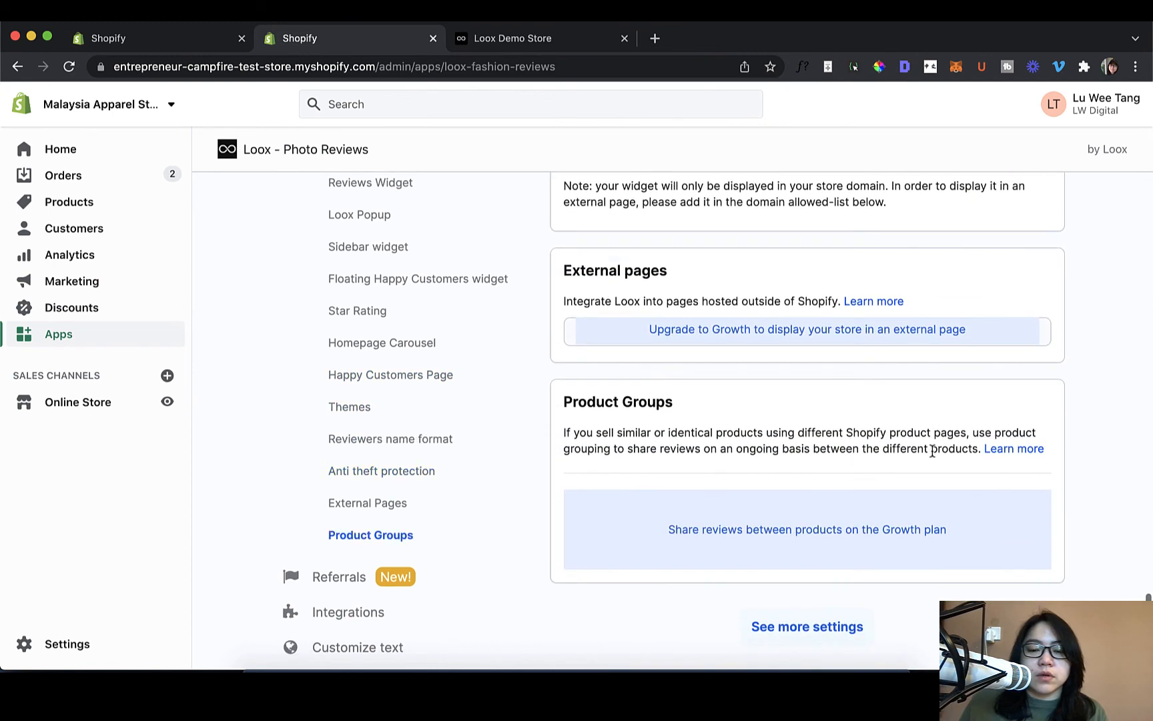
{"action": "scroll", "coordinate": [933, 454], "scroll_direction": "up", "scroll_amount": 20}
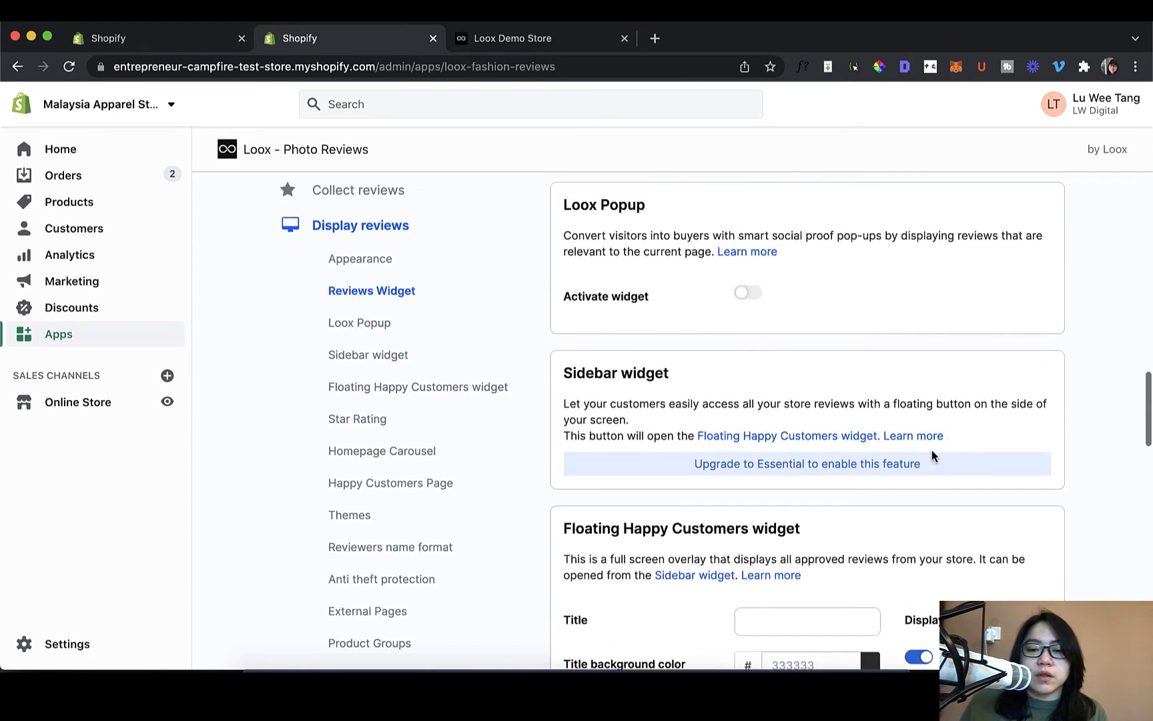
{"action": "scroll", "coordinate": [933, 454], "scroll_direction": "up", "scroll_amount": 8}
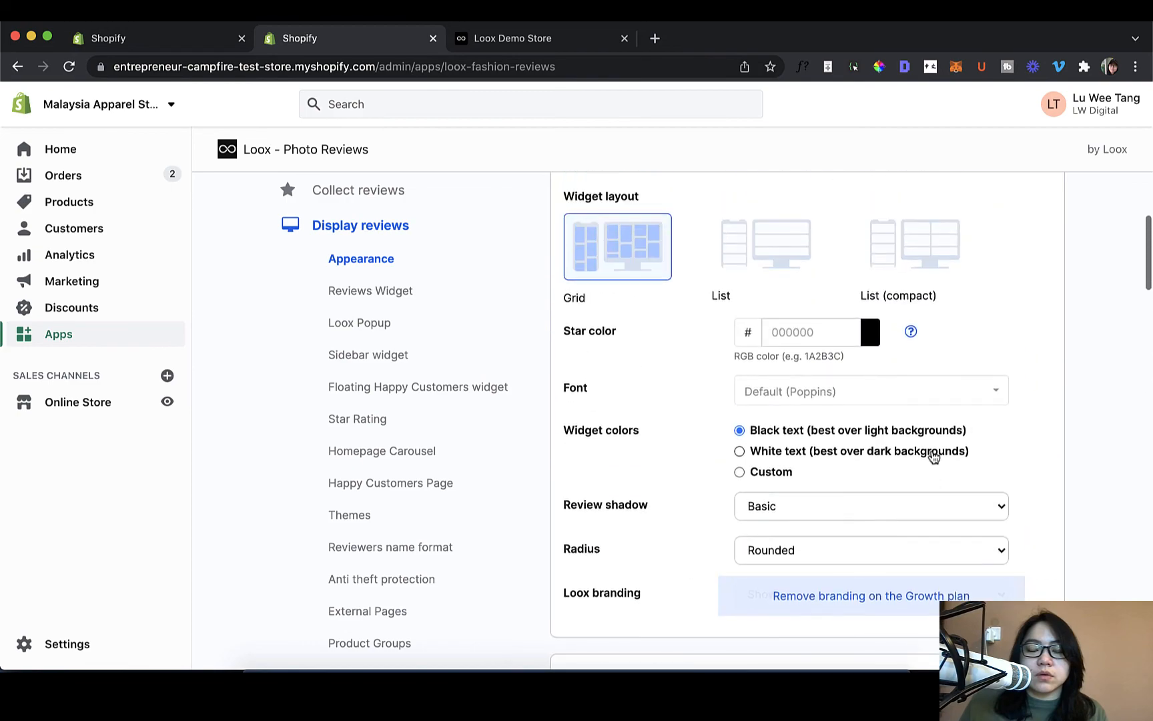
{"action": "scroll", "coordinate": [933, 454], "scroll_direction": "down", "scroll_amount": 4}
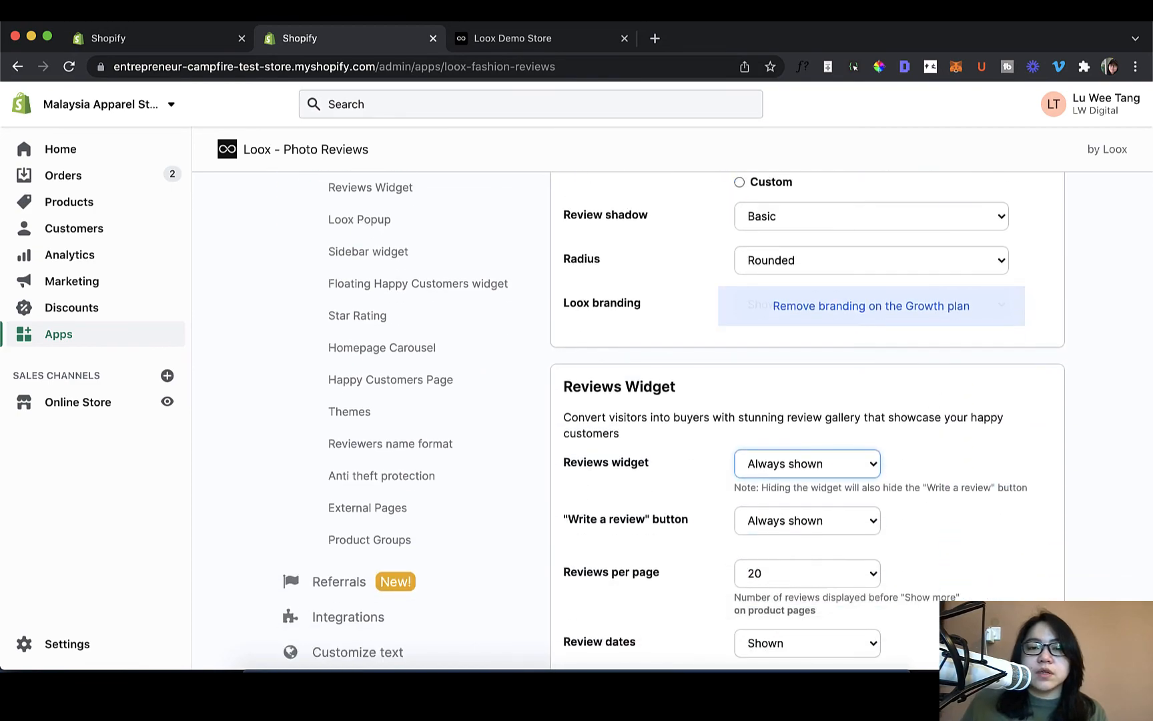
Switch to the Loox Demo Store and examine how its homepage displays customer photo and video reviews in the grid layout
{"action": "left_click", "coordinate": [532, 38]}
{"action": "scroll", "coordinate": [1011, 411], "scroll_direction": "down", "scroll_amount": 15}
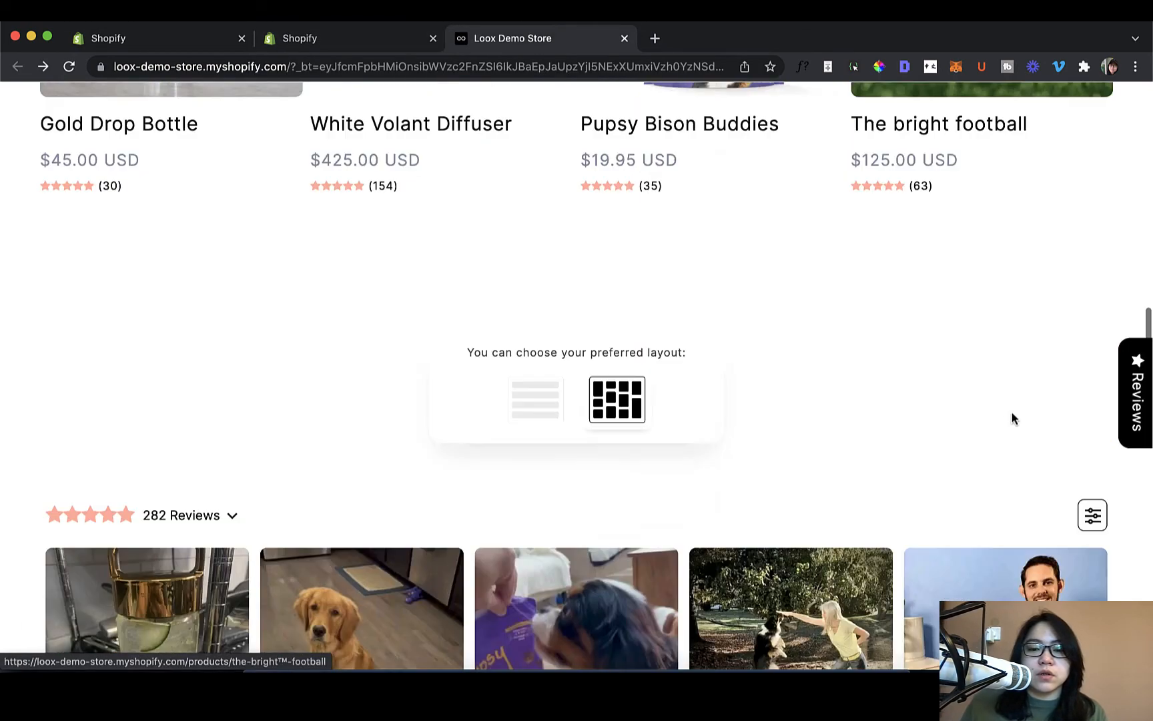
{"action": "scroll", "coordinate": [1012, 419], "scroll_direction": "down", "scroll_amount": 10}
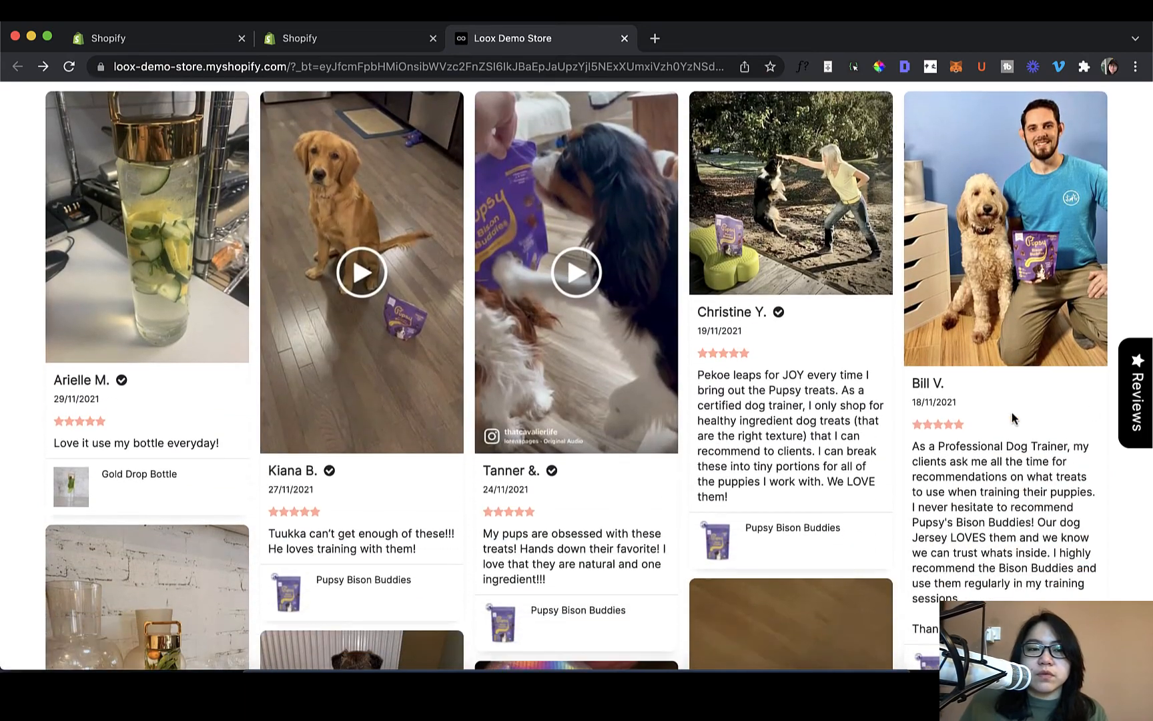
{"action": "scroll", "coordinate": [1019, 367], "scroll_direction": "up", "scroll_amount": 3}
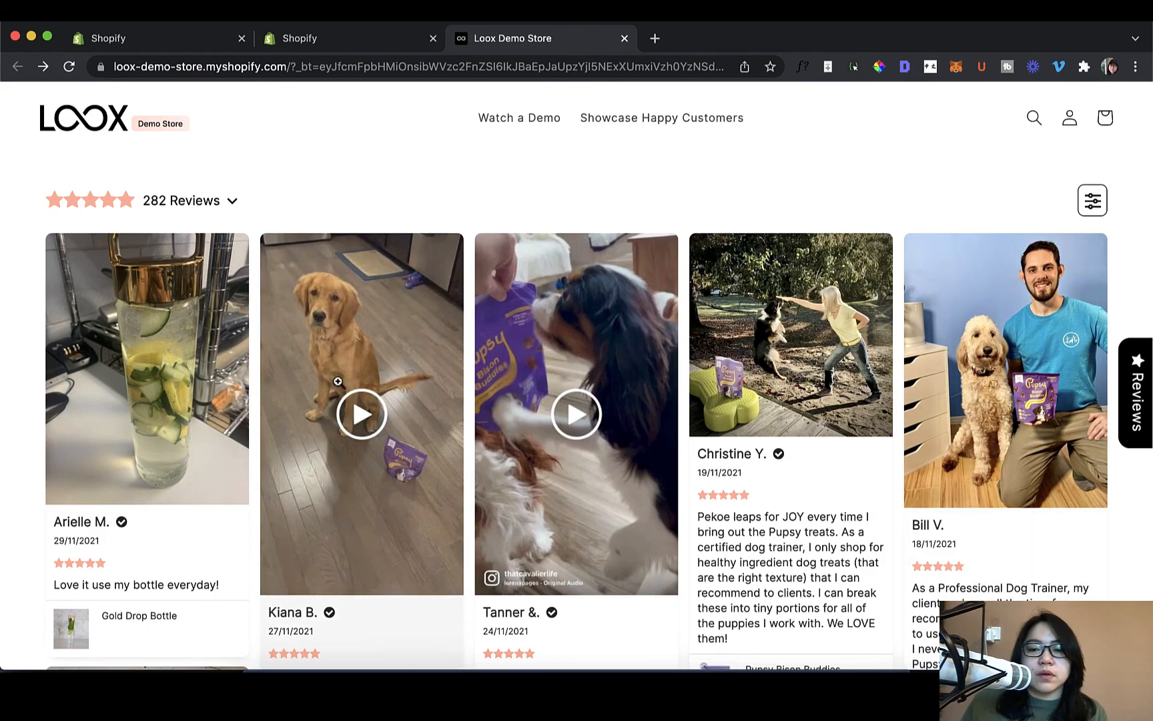
{"action": "scroll", "coordinate": [727, 438], "scroll_direction": "down", "scroll_amount": 10}
{"action": "scroll", "coordinate": [726, 437], "scroll_direction": "down", "scroll_amount": 5}
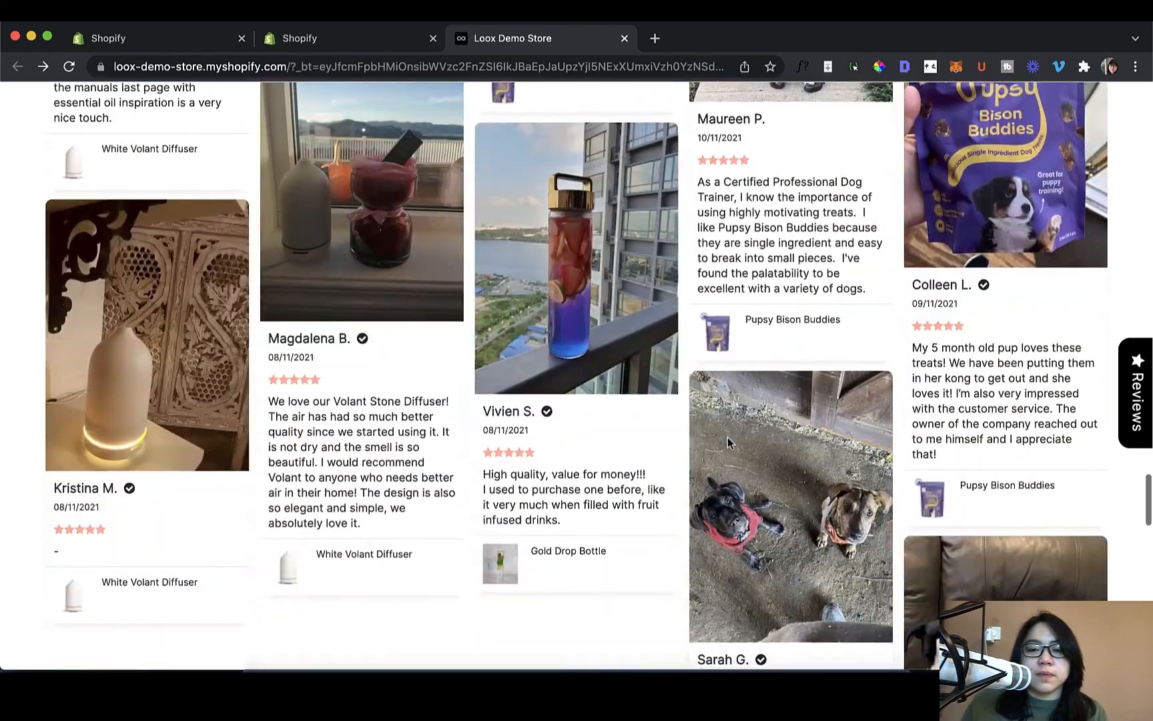
Compare the Appearance and Reviews Widget settings in Shopify with the review gallery on the Loox Demo Store
{"action": "left_click", "coordinate": [360, 40]}
{"action": "scroll", "coordinate": [796, 265], "scroll_direction": "up", "scroll_amount": 5}
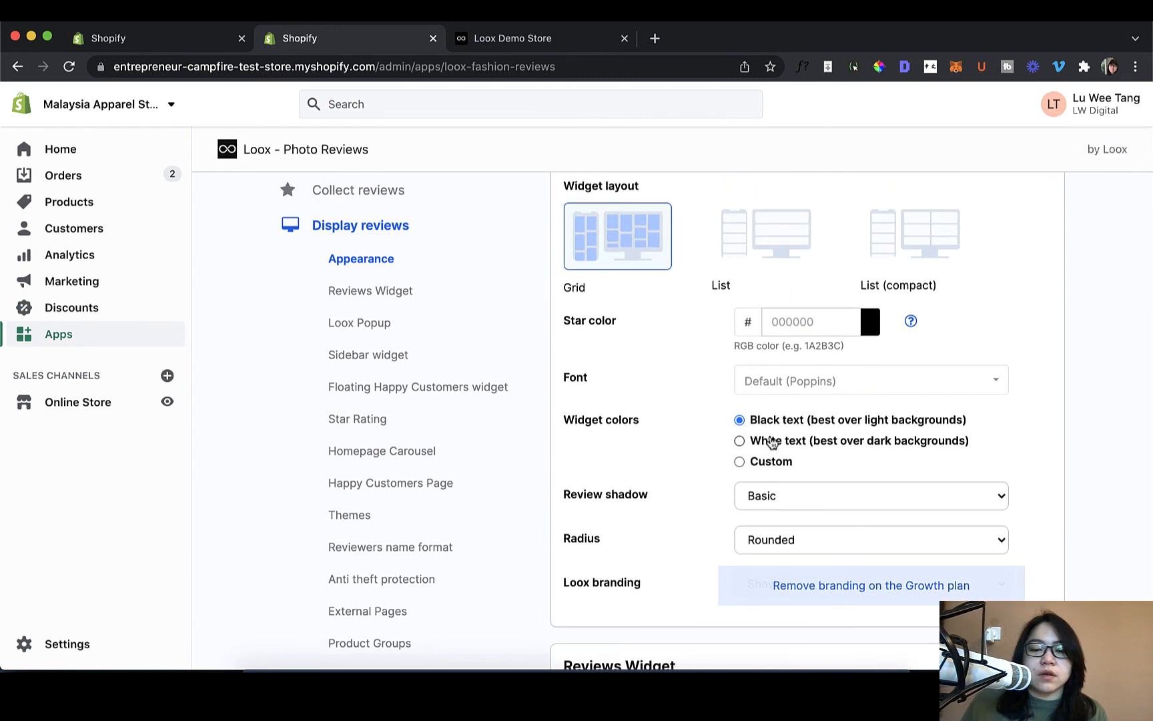
{"action": "scroll", "coordinate": [761, 441], "scroll_direction": "down", "scroll_amount": 2}
{"action": "left_click", "coordinate": [499, 31]}
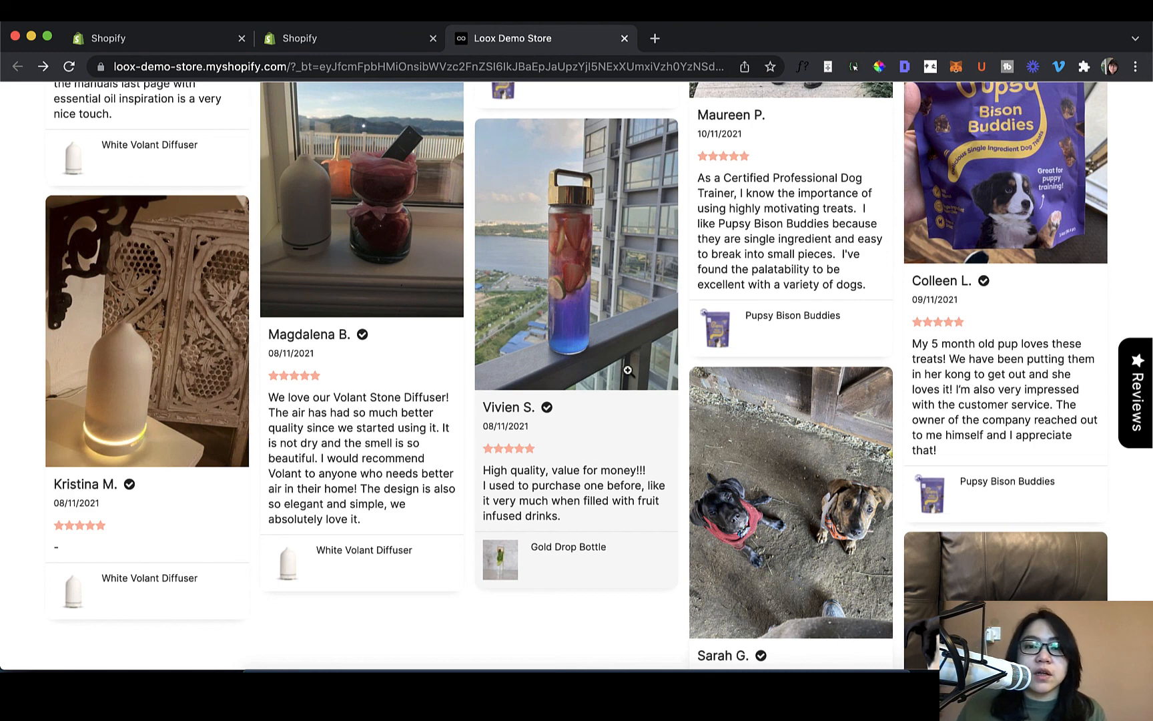
{"action": "left_click", "coordinate": [403, 42]}
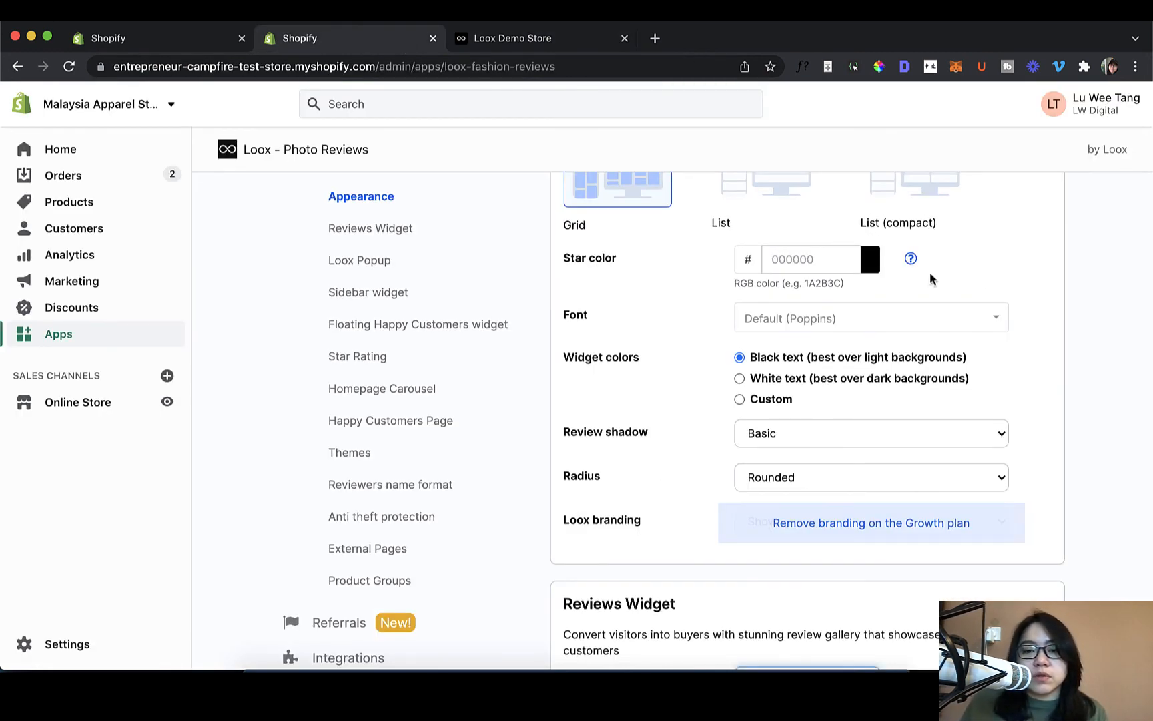
{"action": "scroll", "coordinate": [996, 308], "scroll_direction": "down", "scroll_amount": 15}
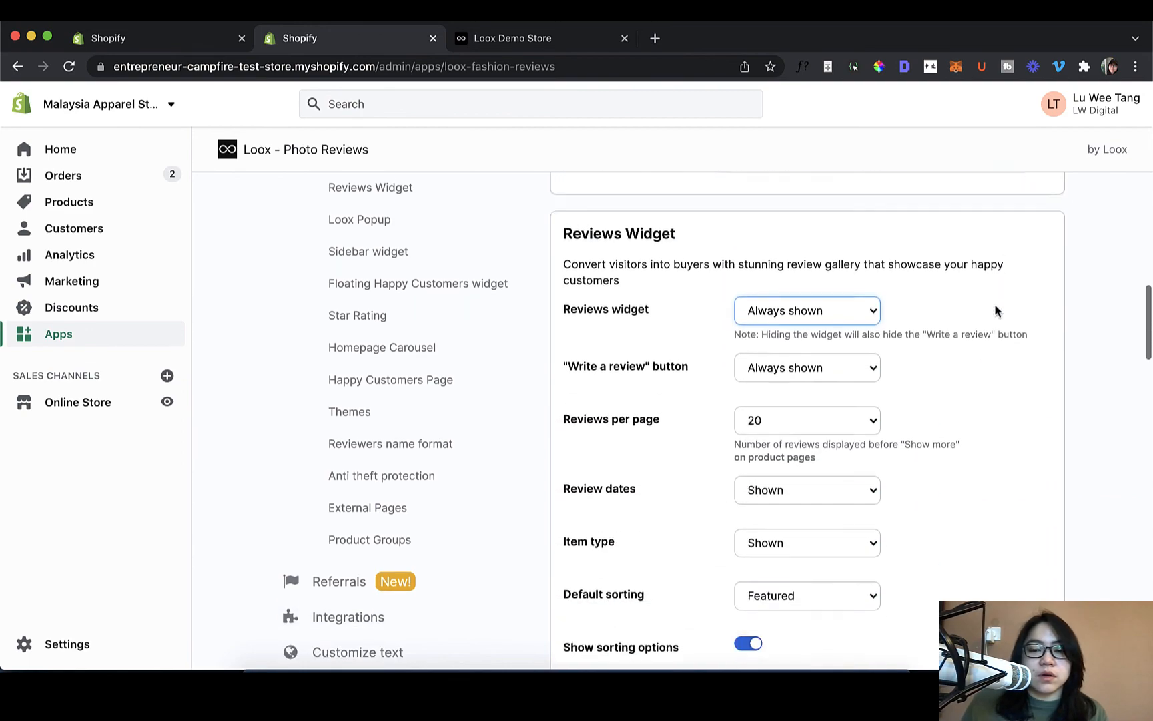
Review the full range of Display reviews settings once more, from Appearance through the Floating Happy Customers widget to External pages and Product Groups
{"action": "scroll", "coordinate": [996, 309], "scroll_direction": "down", "scroll_amount": 10}
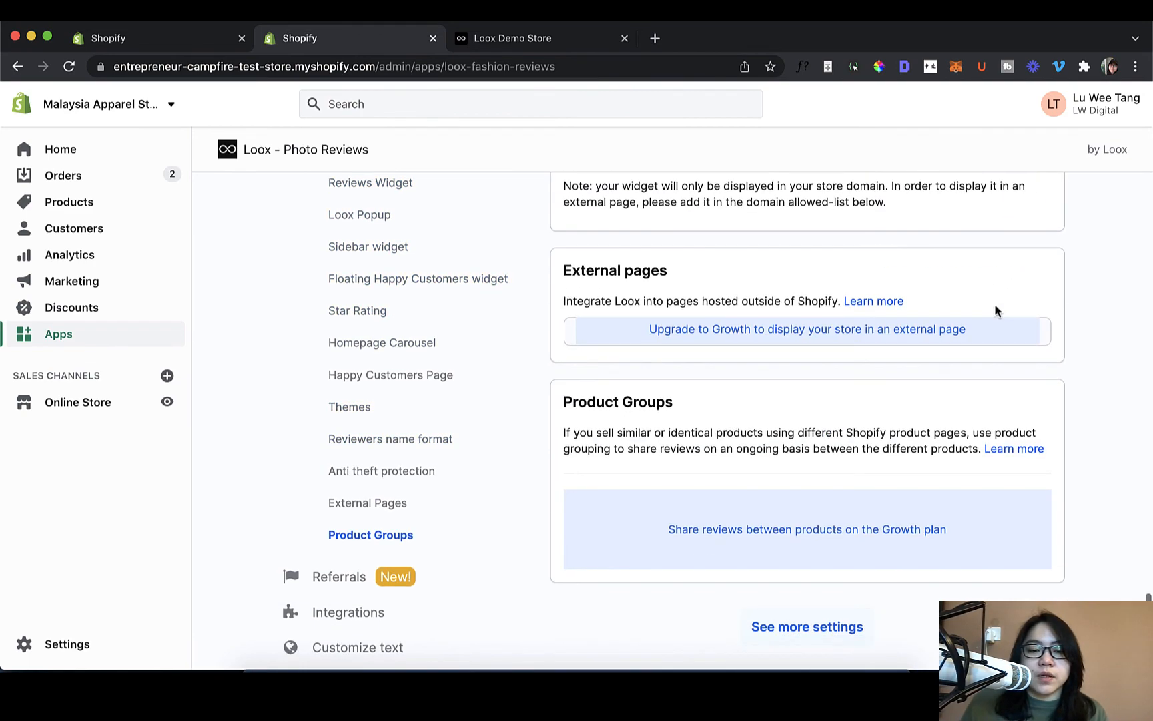
{"action": "scroll", "coordinate": [996, 310], "scroll_direction": "up", "scroll_amount": 15}
{"action": "scroll", "coordinate": [997, 309], "scroll_direction": "up", "scroll_amount": 10}
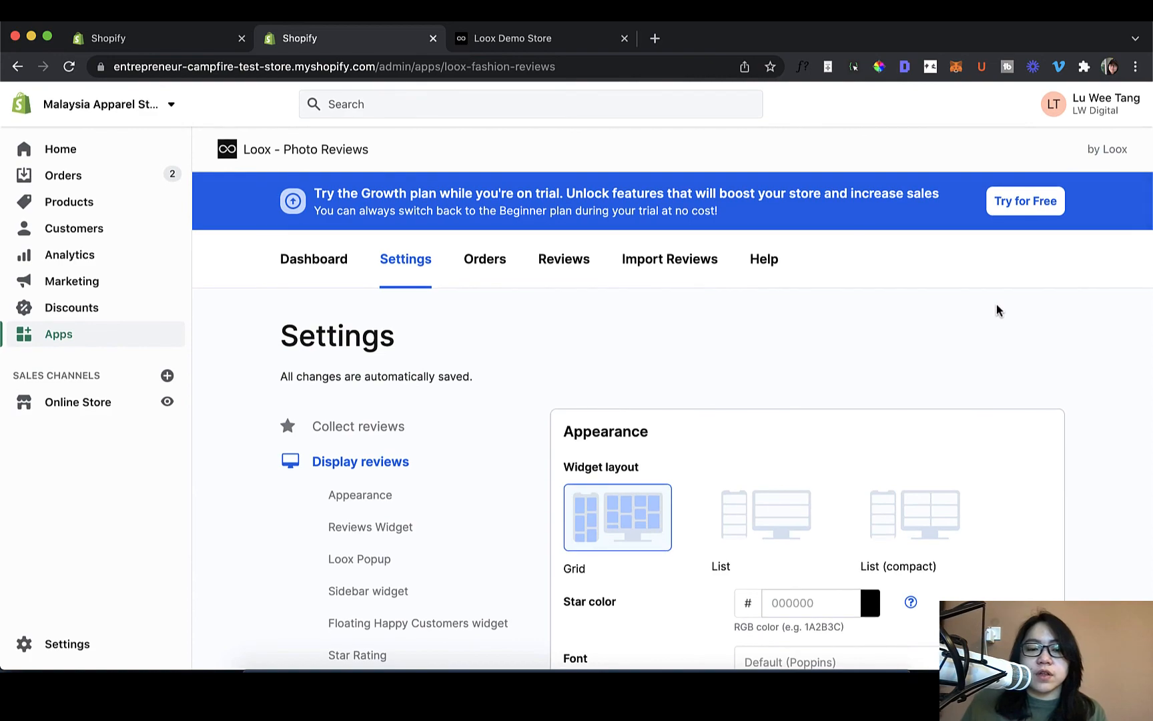
{"action": "scroll", "coordinate": [997, 309], "scroll_direction": "down", "scroll_amount": 15}
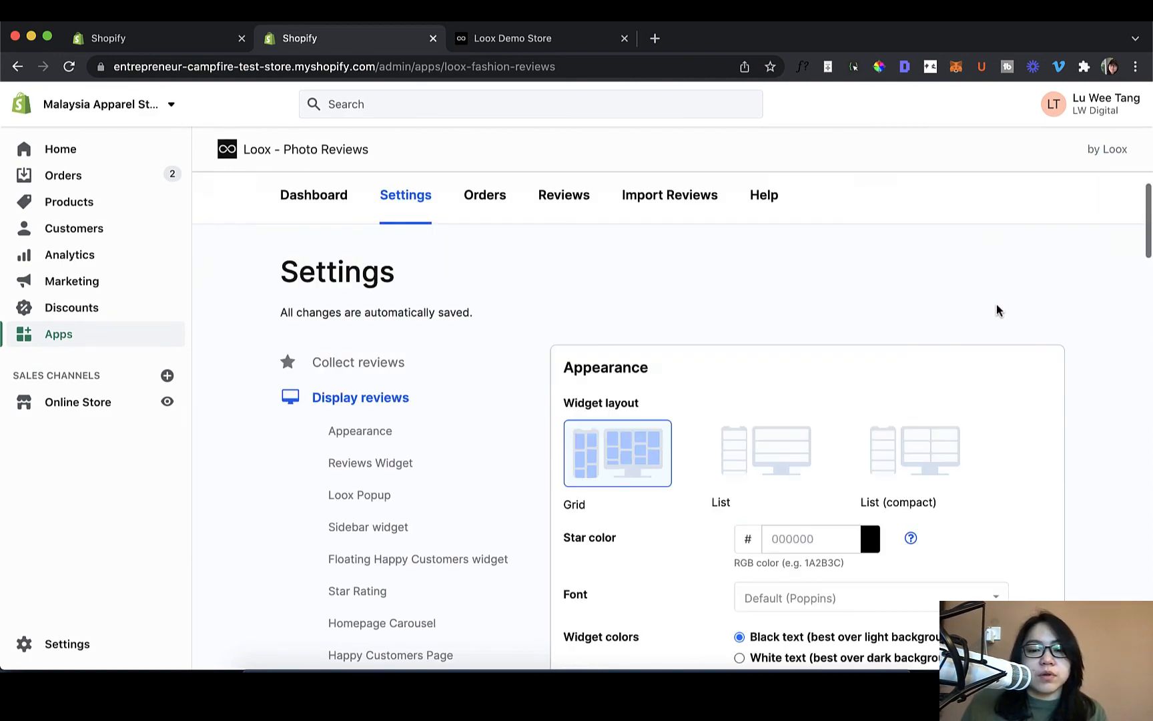
{"action": "scroll", "coordinate": [996, 310], "scroll_direction": "down", "scroll_amount": 10}
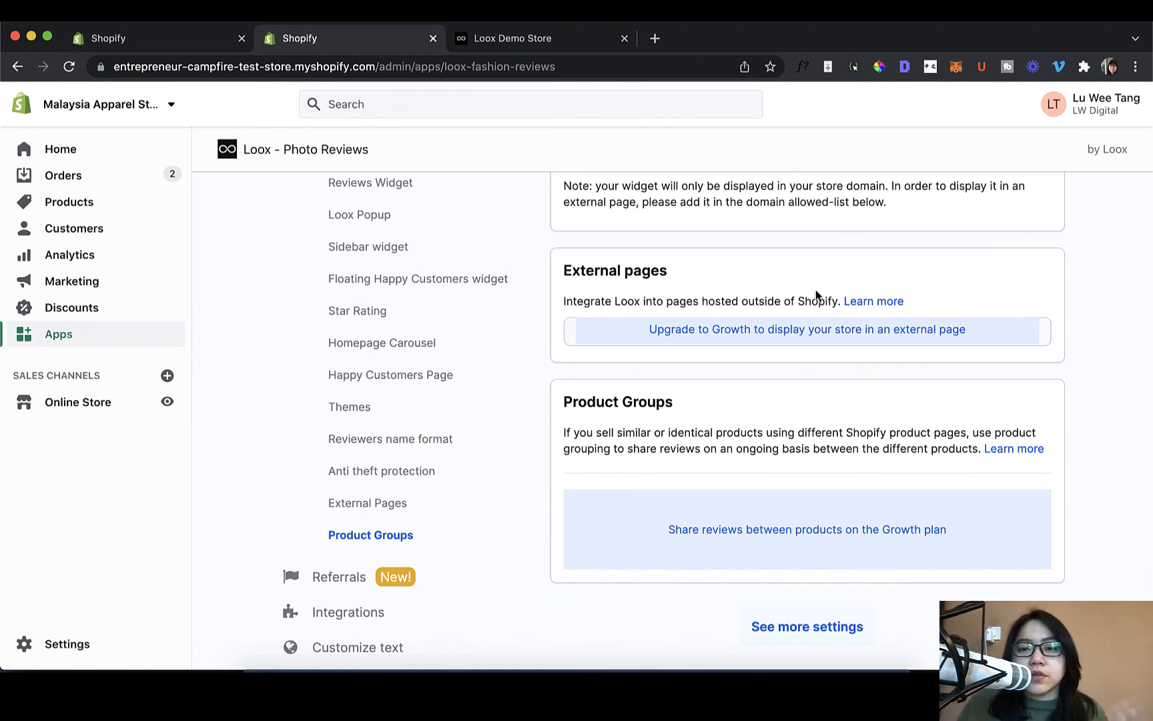
{"action": "scroll", "coordinate": [826, 379], "scroll_direction": "up", "scroll_amount": 20}
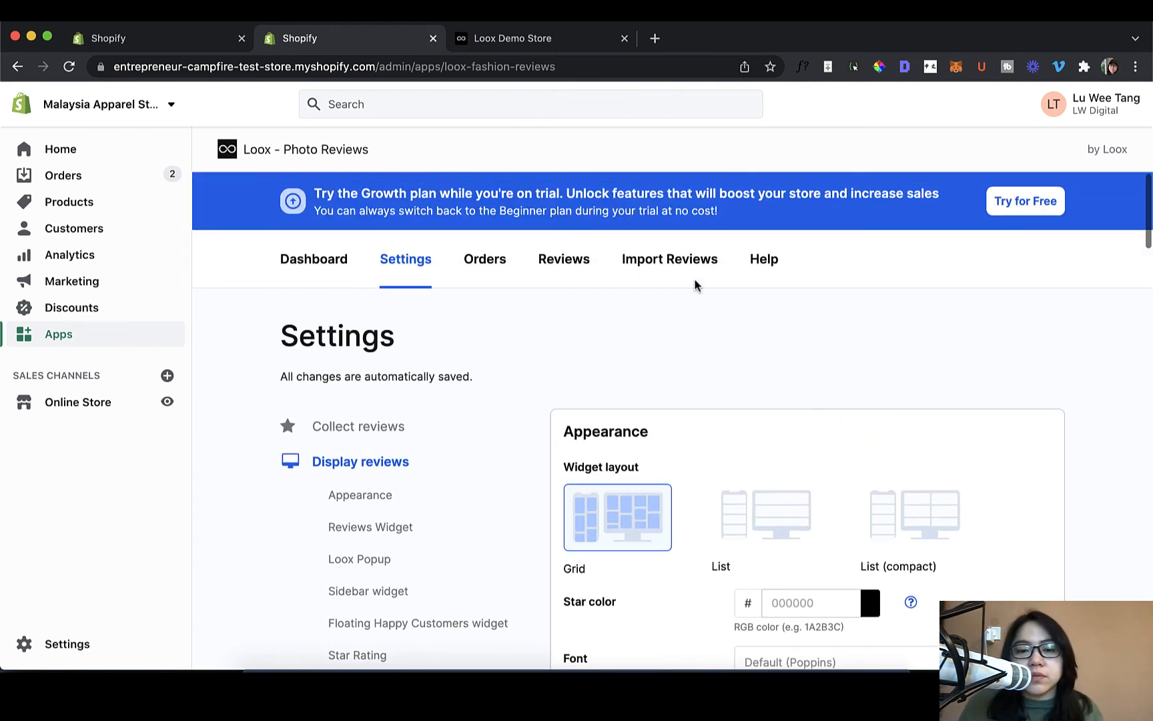
{"action": "scroll", "coordinate": [457, 373], "scroll_direction": "down", "scroll_amount": 15}
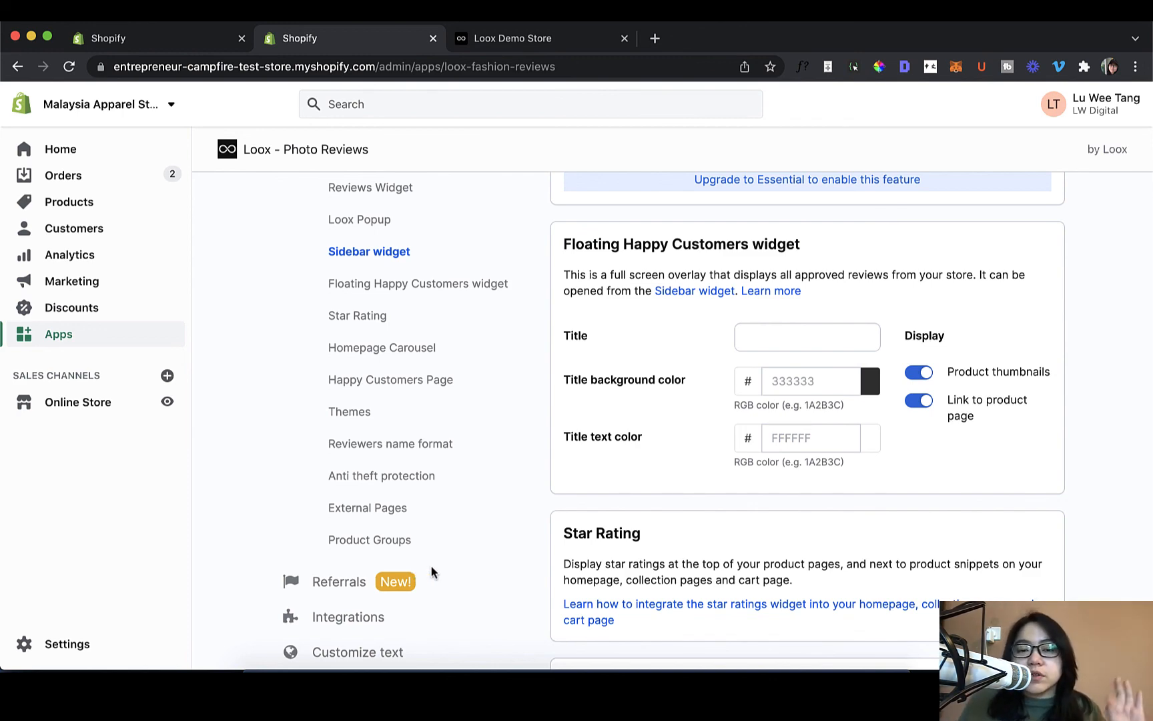
{"action": "scroll", "coordinate": [444, 591], "scroll_direction": "up", "scroll_amount": 5}
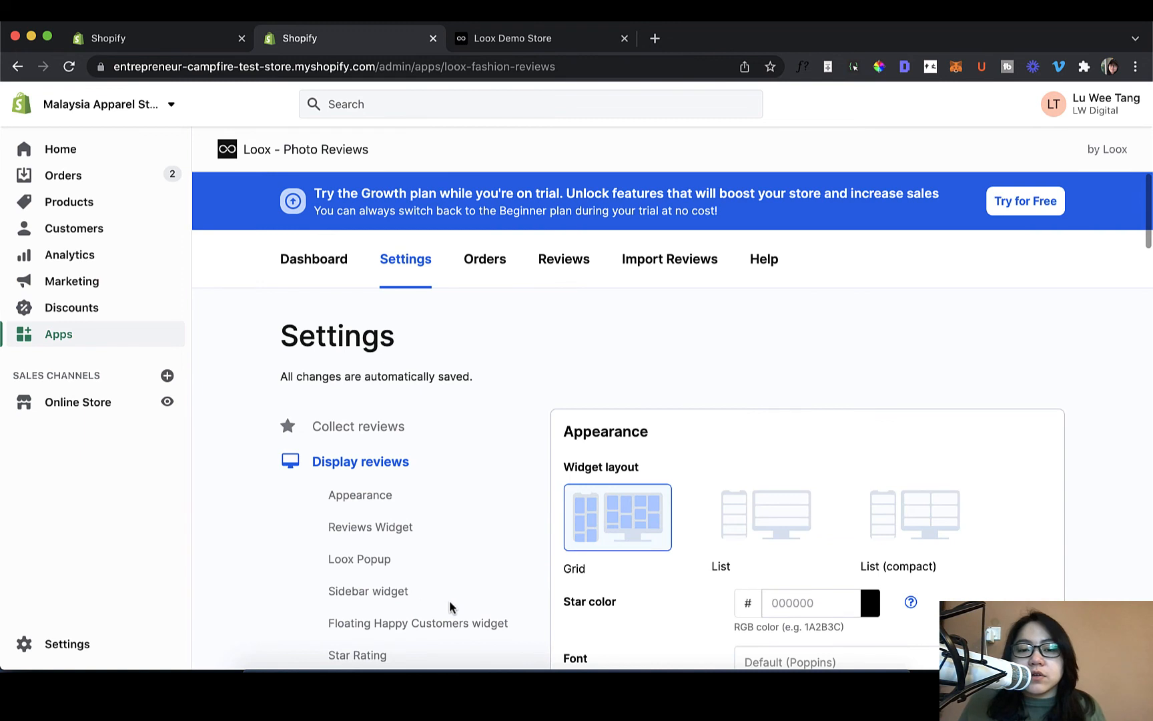